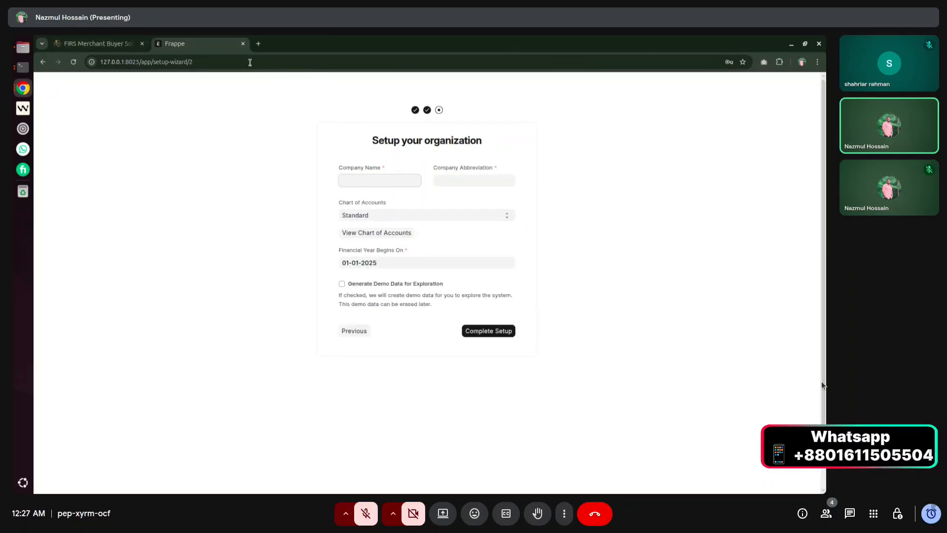
Put the FIRS portal in its own window on the right and the ERPNext setup wizard on the left.
{"action": "left_click", "coordinate": [121, 41]}
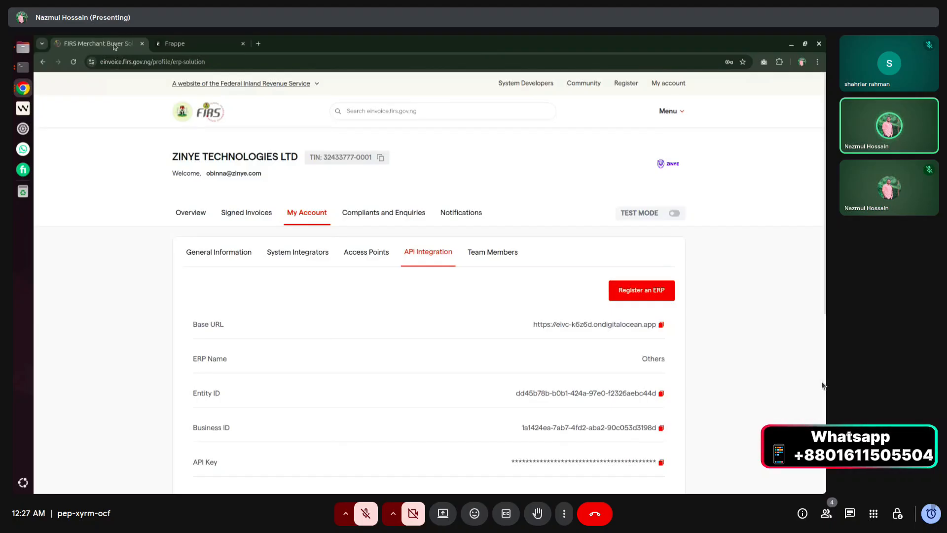
{"action": "left_click_drag", "start_coordinate": [114, 45], "coordinate": [259, 102]}
{"action": "left_click_drag", "start_coordinate": [221, 47], "coordinate": [826, 118]}
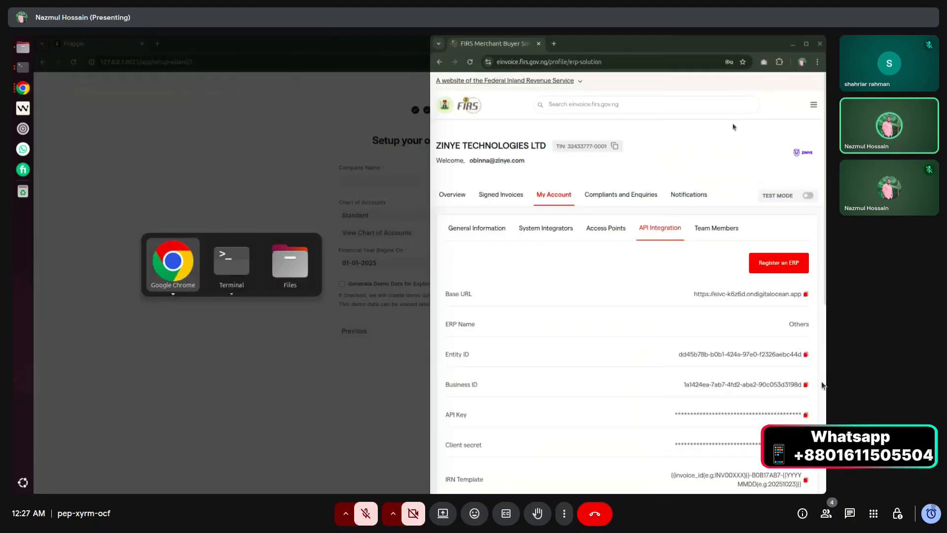
{"action": "left_click", "coordinate": [174, 263]}
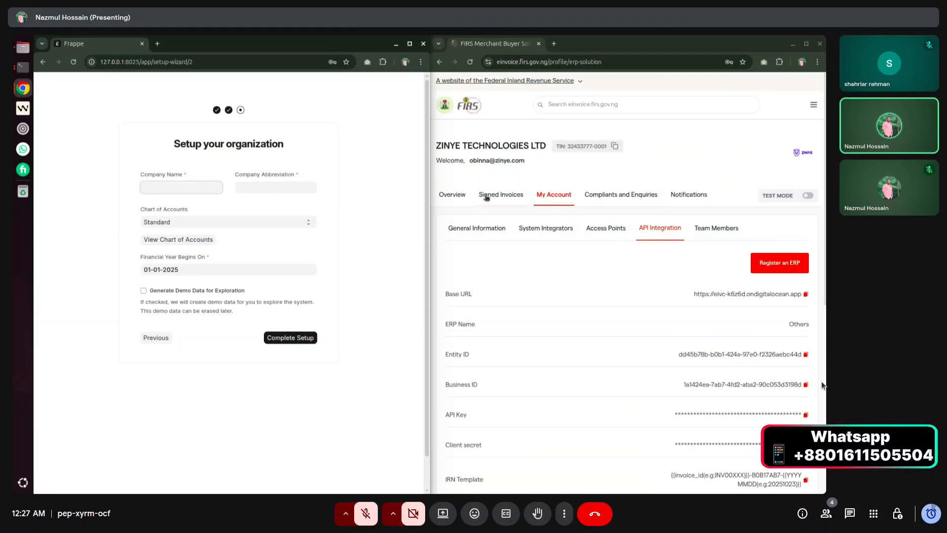
{"action": "left_click_drag", "start_coordinate": [436, 145], "coordinate": [548, 159]}
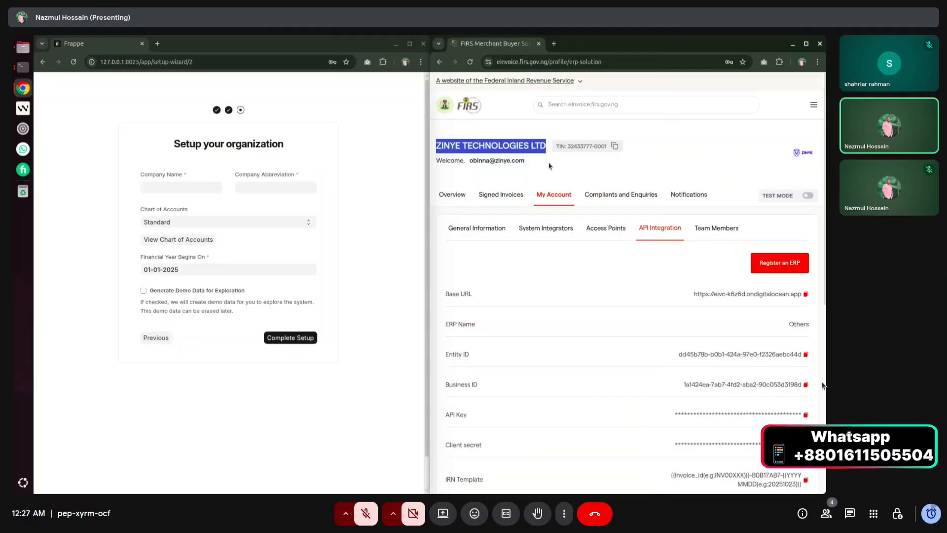
Paste the FIRS business name ZINYE TECHNOLOGIES LTD into Company Name and complete setup.
{"action": "left_click", "coordinate": [200, 187]}
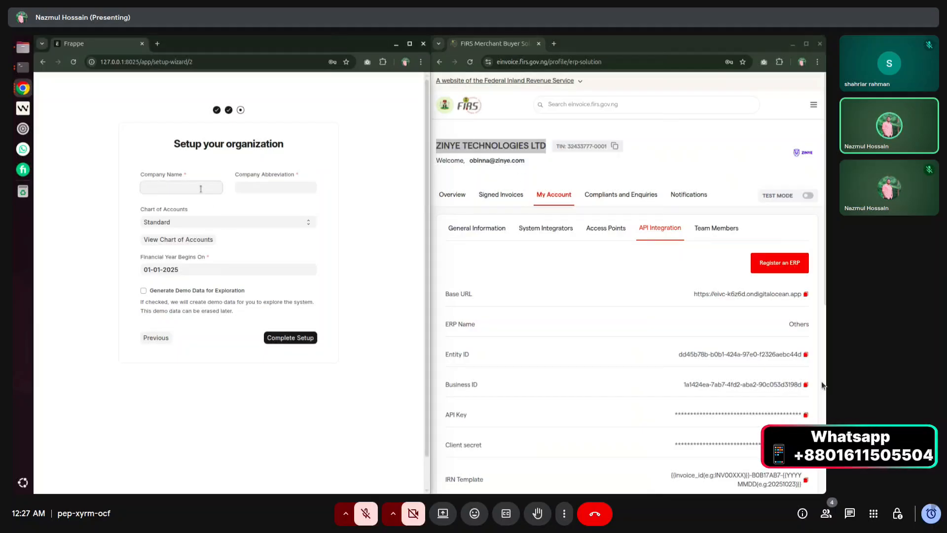
{"action": "left_click", "coordinate": [452, 194]}
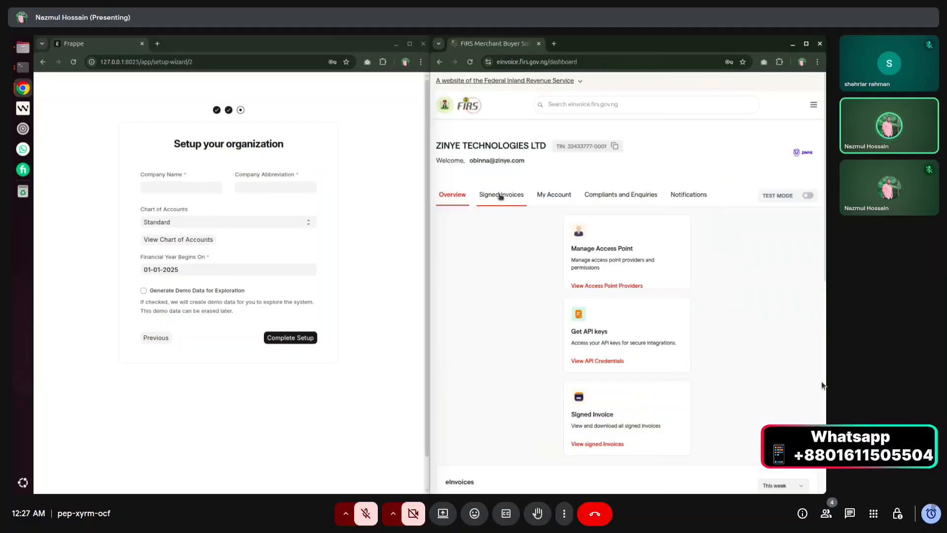
{"action": "left_click", "coordinate": [553, 194]}
{"action": "scroll", "coordinate": [534, 260], "scroll_direction": "down", "scroll_amount": 2}
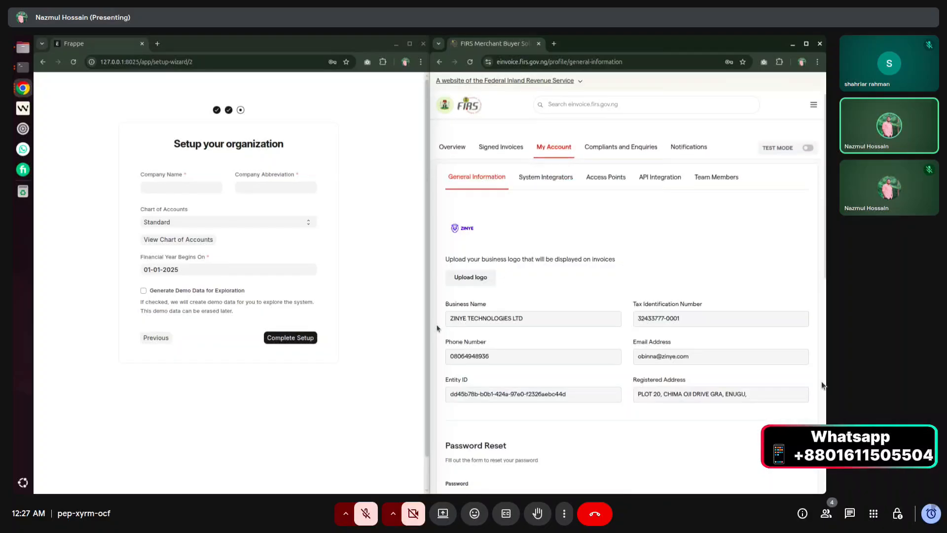
{"action": "left_click_drag", "start_coordinate": [451, 319], "coordinate": [529, 319]}
{"action": "key", "text": "ctrl+c"}
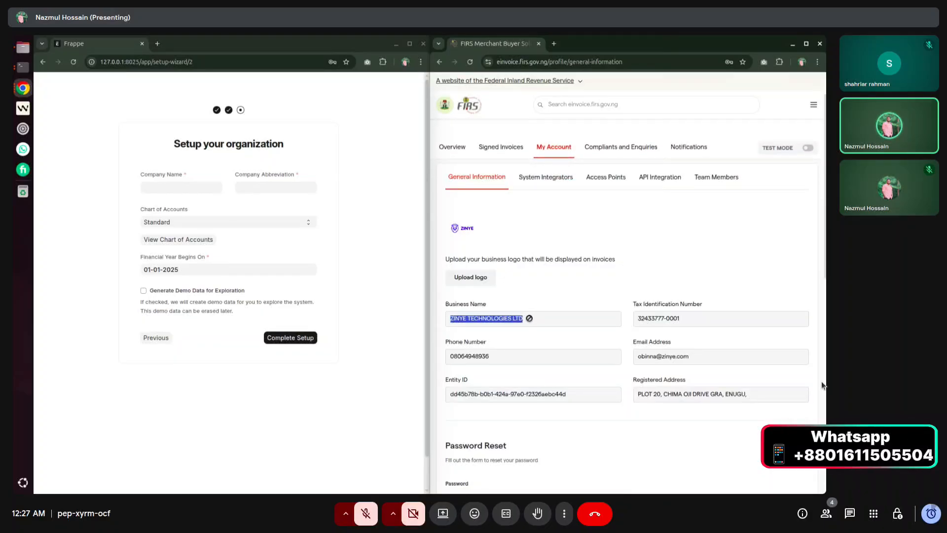
{"action": "left_click", "coordinate": [171, 187]}
{"action": "key", "text": "ctrl+v"}
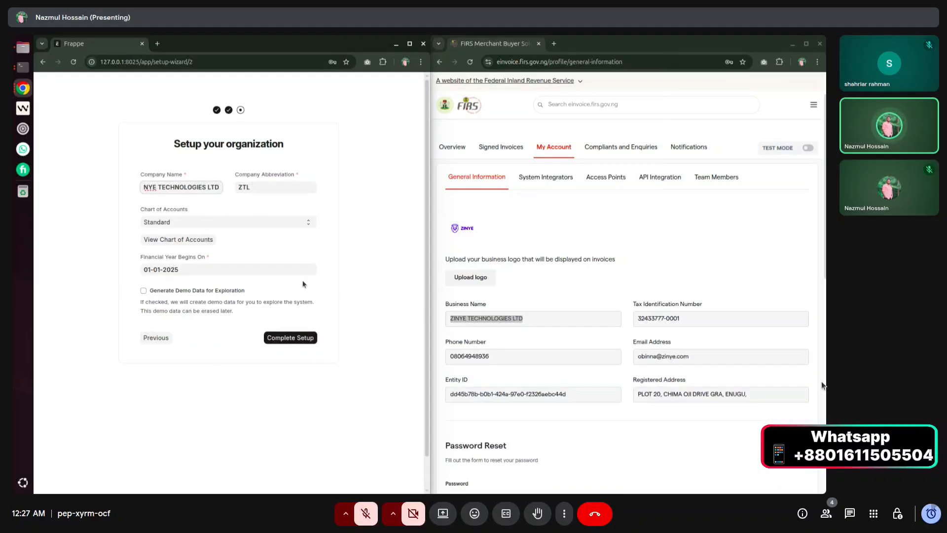
{"action": "left_click", "coordinate": [298, 340]}
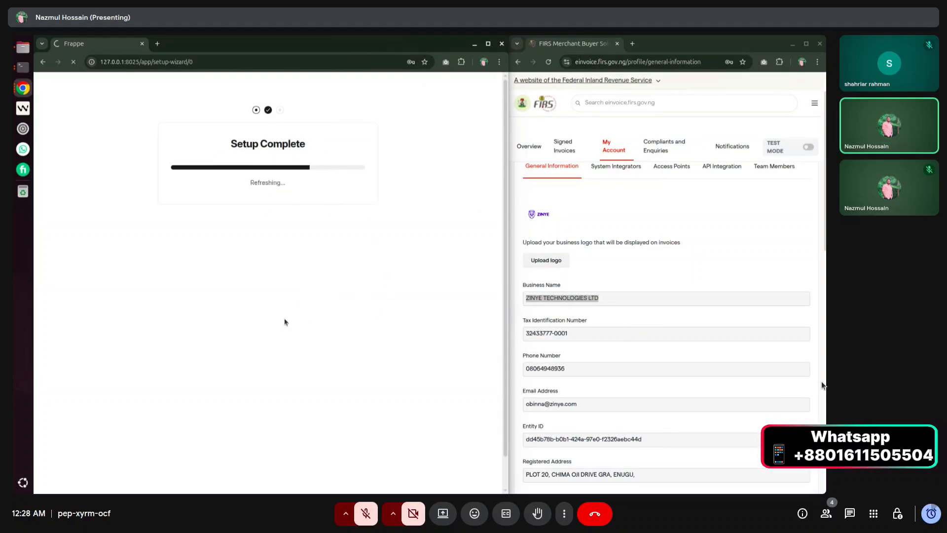
Browse the FIRS Signed Invoices list and dismiss ERPNext's getting-started onboarding card.
{"action": "scroll", "coordinate": [727, 301], "scroll_direction": "up", "scroll_amount": 2}
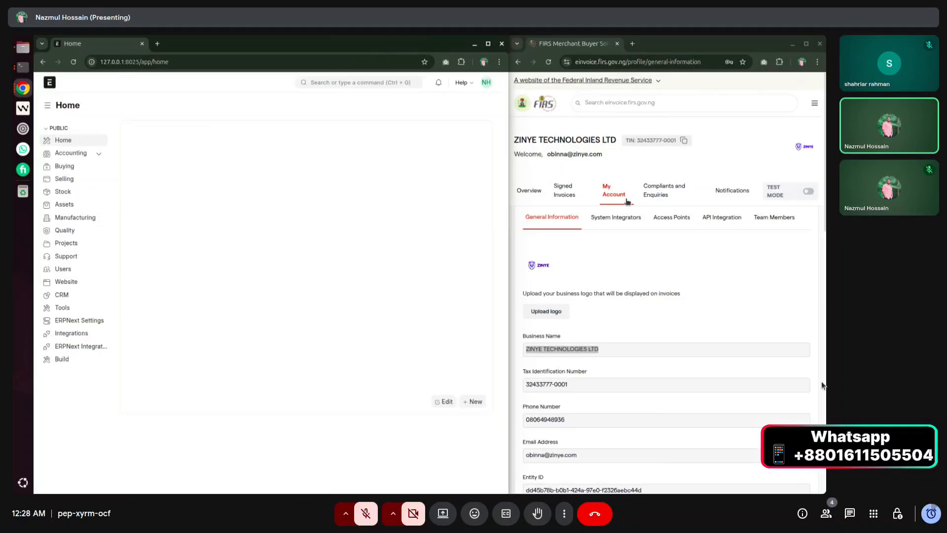
{"action": "left_click", "coordinate": [569, 194]}
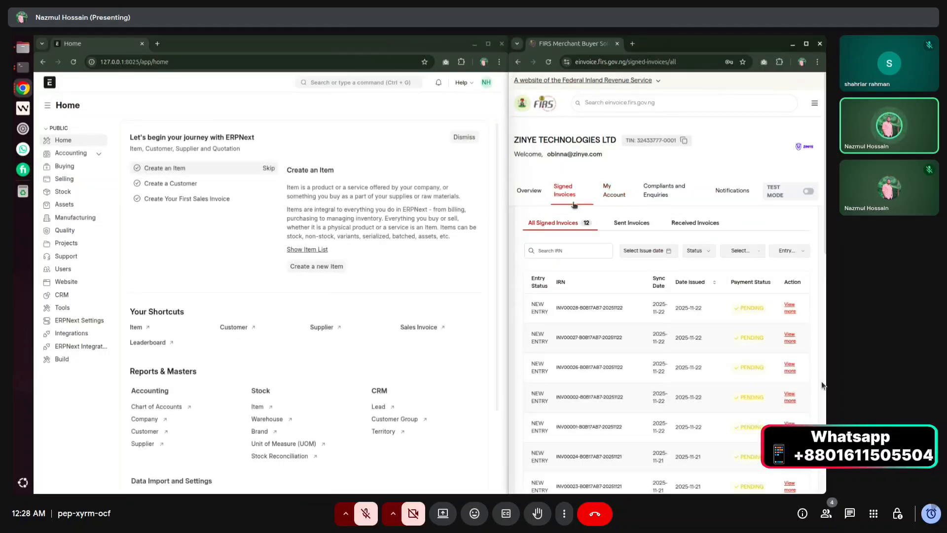
{"action": "scroll", "coordinate": [594, 266], "scroll_direction": "down", "scroll_amount": 3}
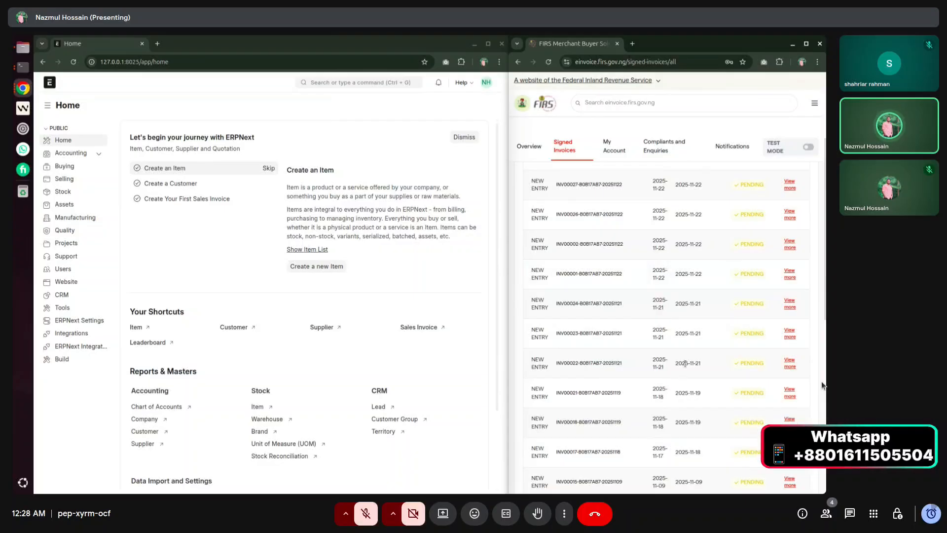
{"action": "scroll", "coordinate": [587, 395], "scroll_direction": "down", "scroll_amount": 3}
{"action": "scroll", "coordinate": [587, 396], "scroll_direction": "up", "scroll_amount": 6}
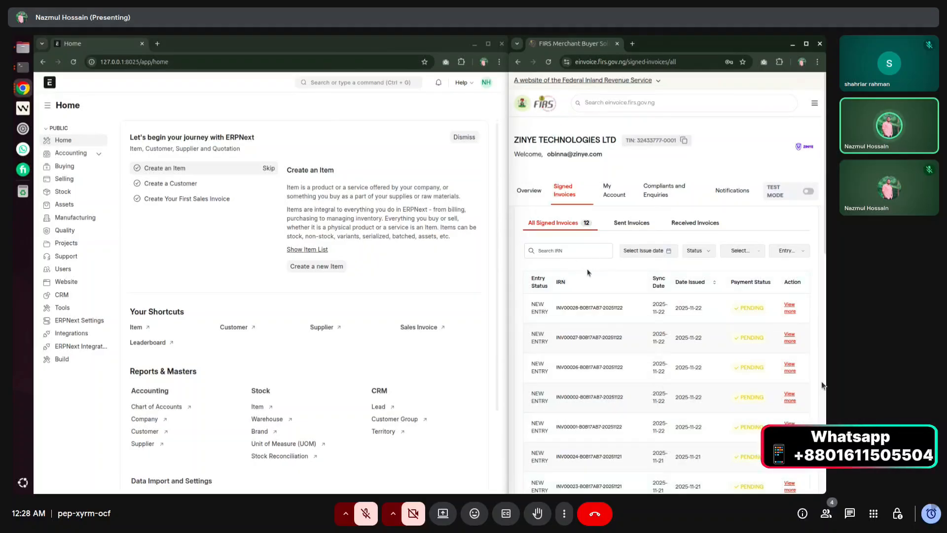
{"action": "left_click", "coordinate": [464, 136]}
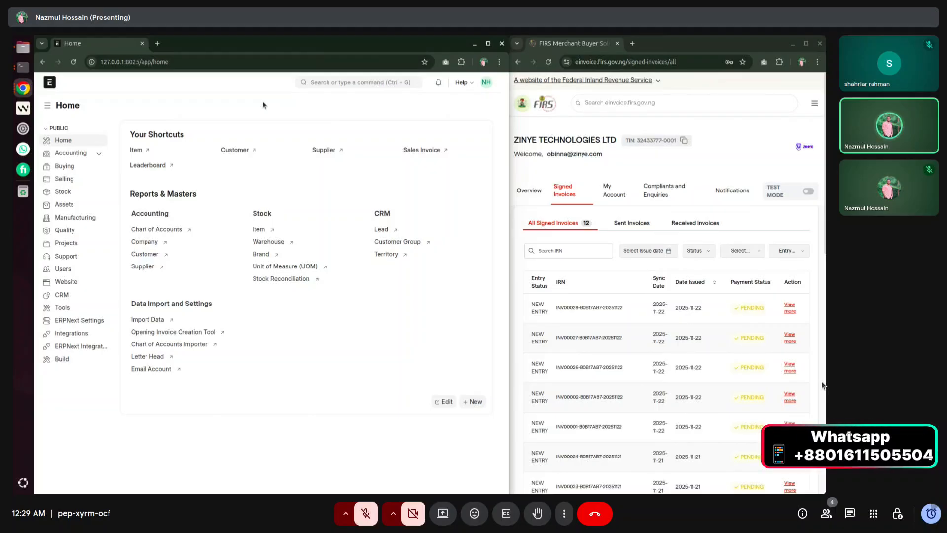
{"action": "left_click", "coordinate": [344, 82]}
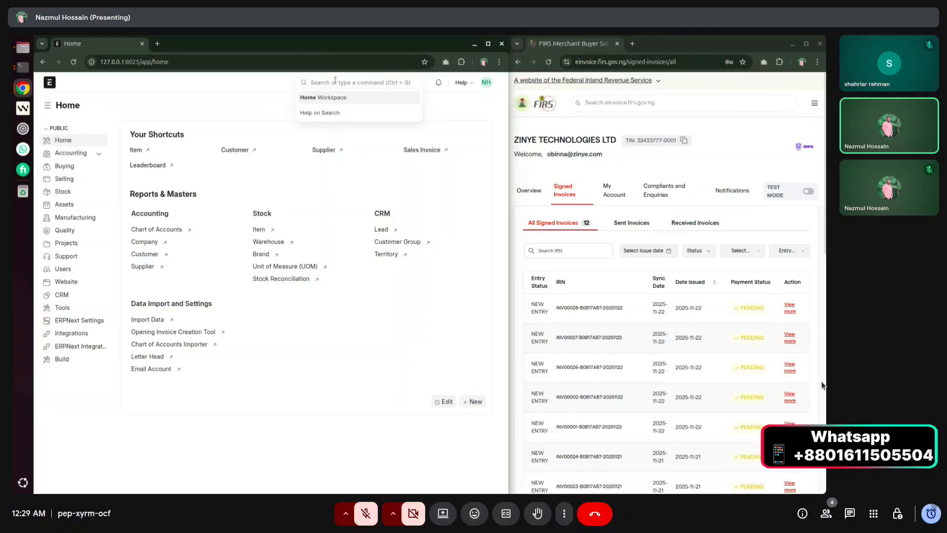
{"action": "left_click", "coordinate": [253, 114]}
{"action": "left_click", "coordinate": [306, 82]}
{"action": "type", "text": "company"}
{"action": "key", "text": "Return"}
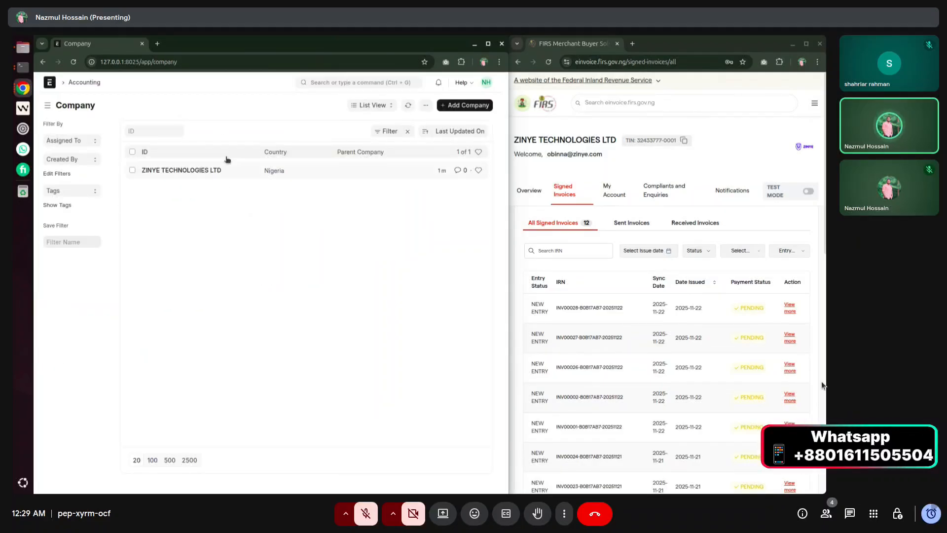
{"action": "left_click", "coordinate": [358, 83]}
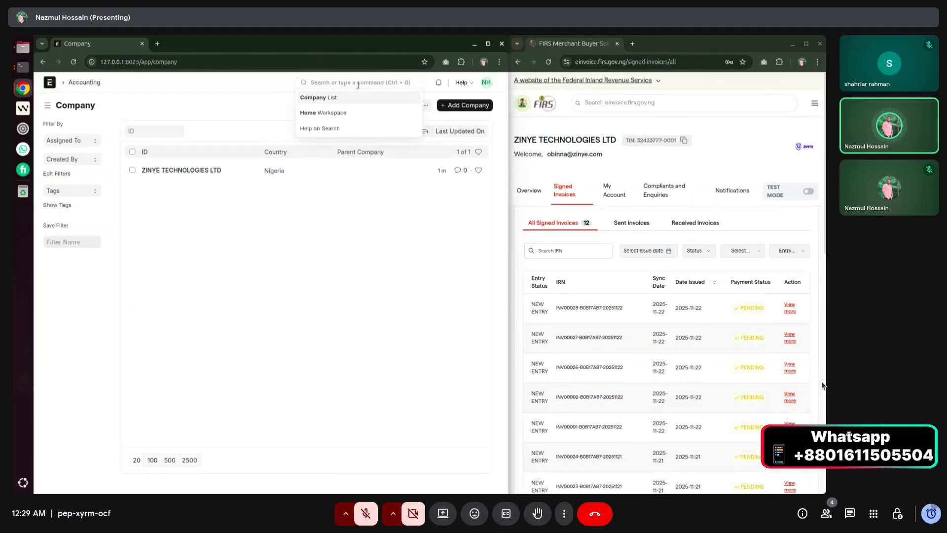
{"action": "type", "text": "chart"}
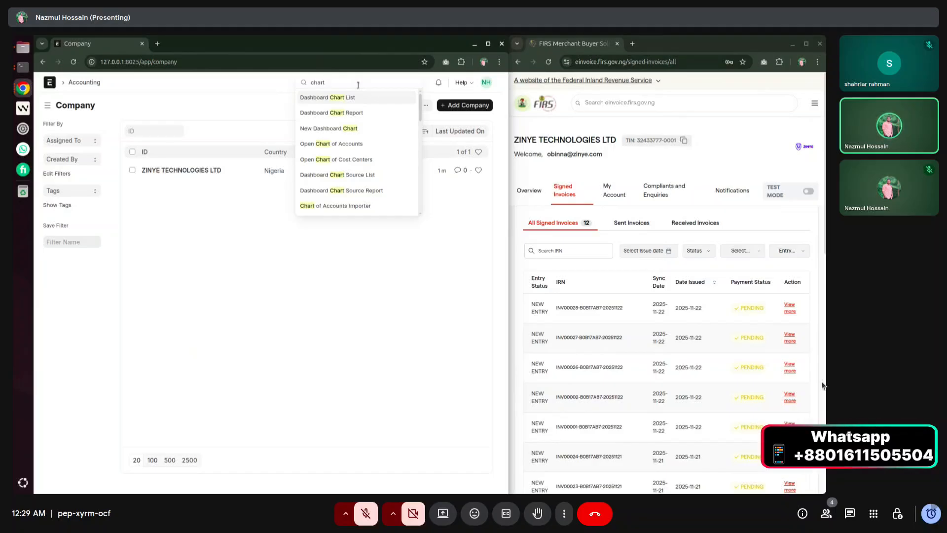
{"action": "key", "text": "Down"}
{"action": "key", "text": "Down"}
{"action": "key", "text": "Down"}
{"action": "key", "text": "Down"}
{"action": "key", "text": "Up"}
{"action": "key", "text": "Return"}
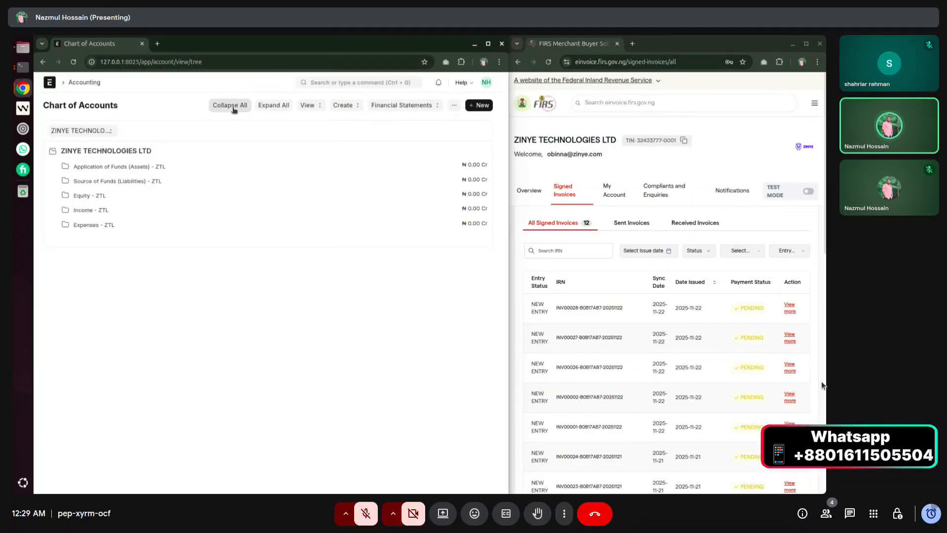
{"action": "left_click", "coordinate": [261, 113]}
{"action": "scroll", "coordinate": [189, 176], "scroll_direction": "down", "scroll_amount": 15}
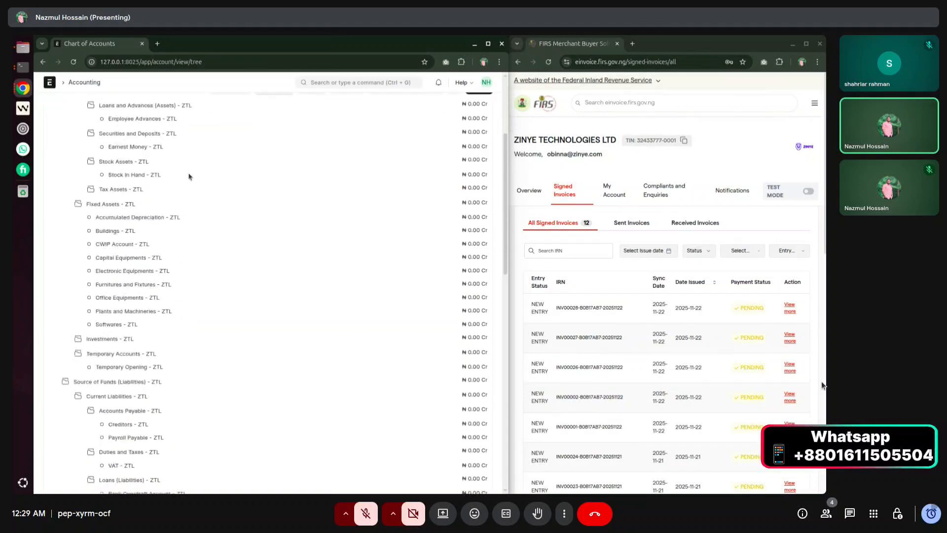
{"action": "scroll", "coordinate": [135, 360], "scroll_direction": "up", "scroll_amount": 15}
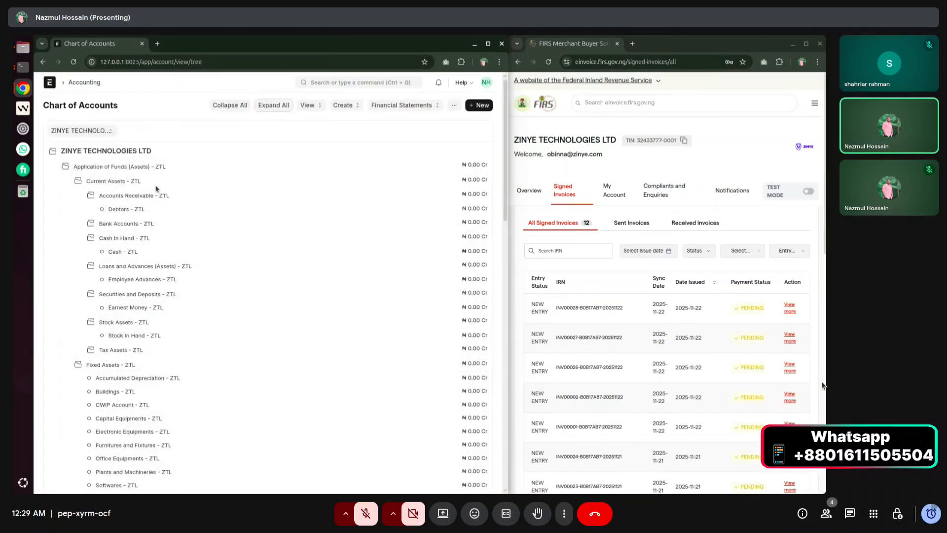
{"action": "scroll", "coordinate": [155, 444], "scroll_direction": "down", "scroll_amount": 3}
{"action": "scroll", "coordinate": [155, 443], "scroll_direction": "up", "scroll_amount": 3}
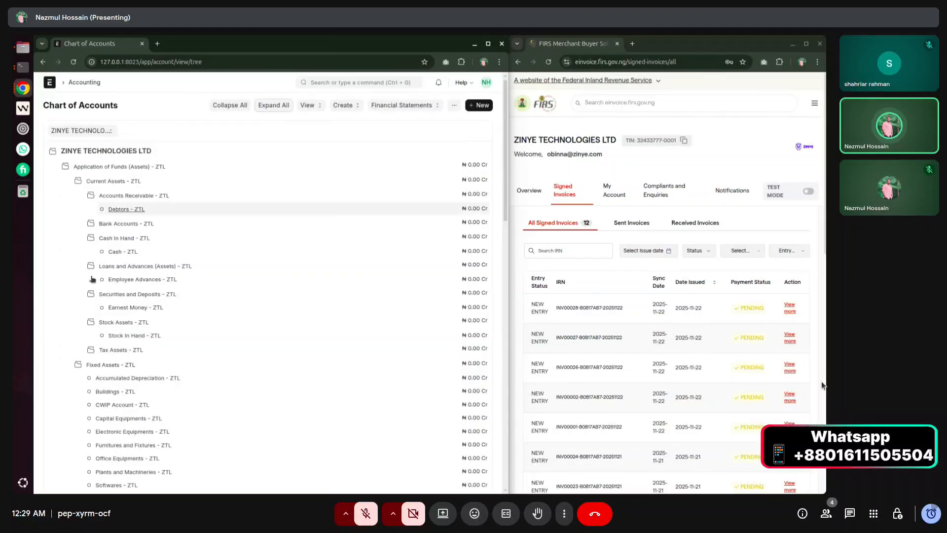
{"action": "left_click", "coordinate": [174, 106]}
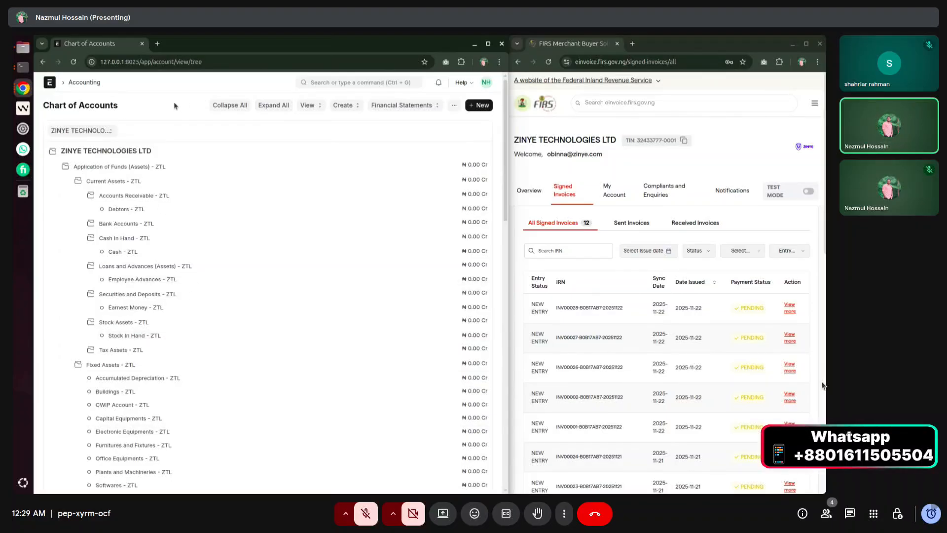
{"action": "left_click", "coordinate": [360, 83]}
{"action": "left_click", "coordinate": [544, 103]}
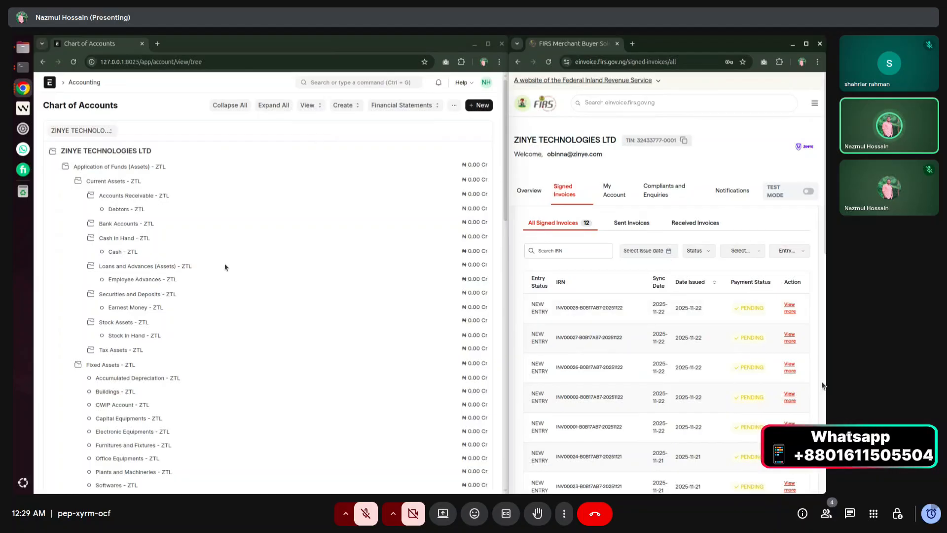
{"action": "left_click", "coordinate": [396, 87]}
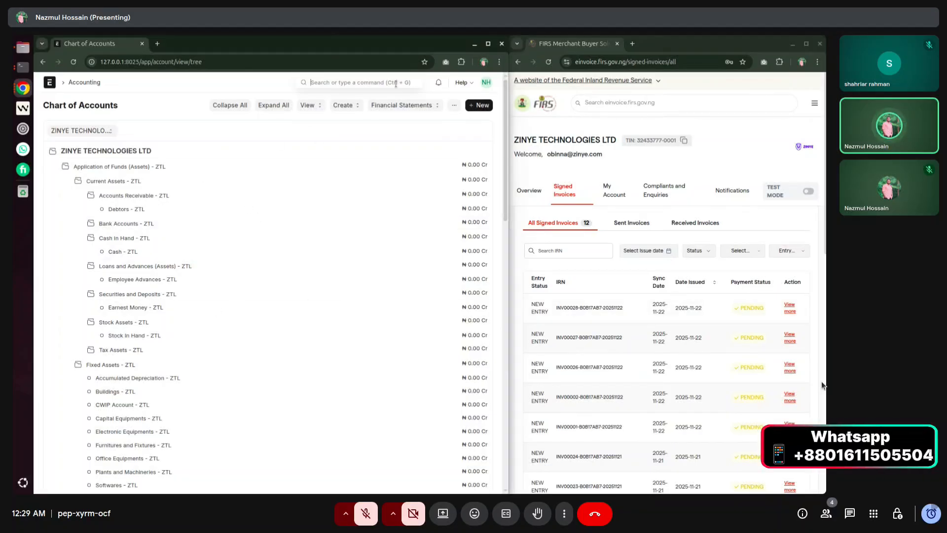
{"action": "left_click", "coordinate": [48, 84]}
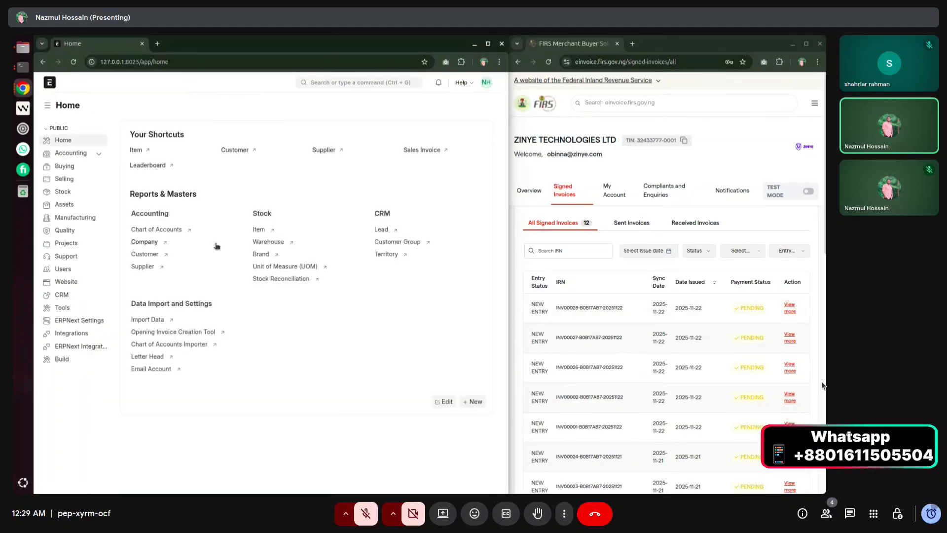
{"action": "left_click", "coordinate": [332, 82]}
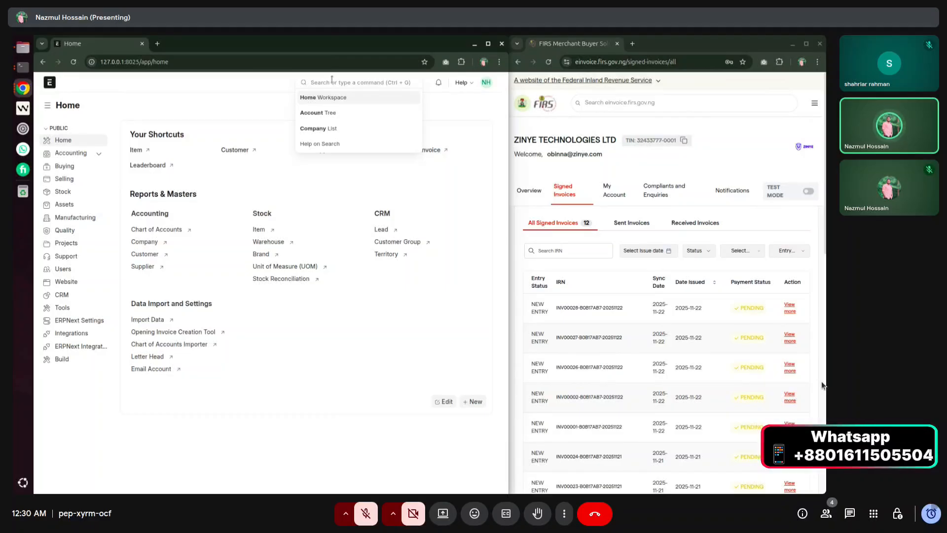
{"action": "type", "text": "firs sett"}
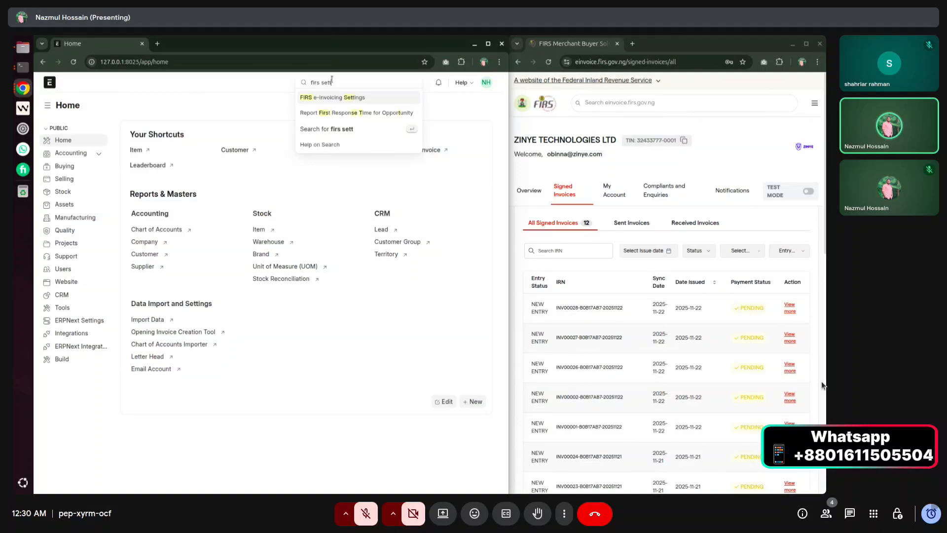
{"action": "key", "text": "Return"}
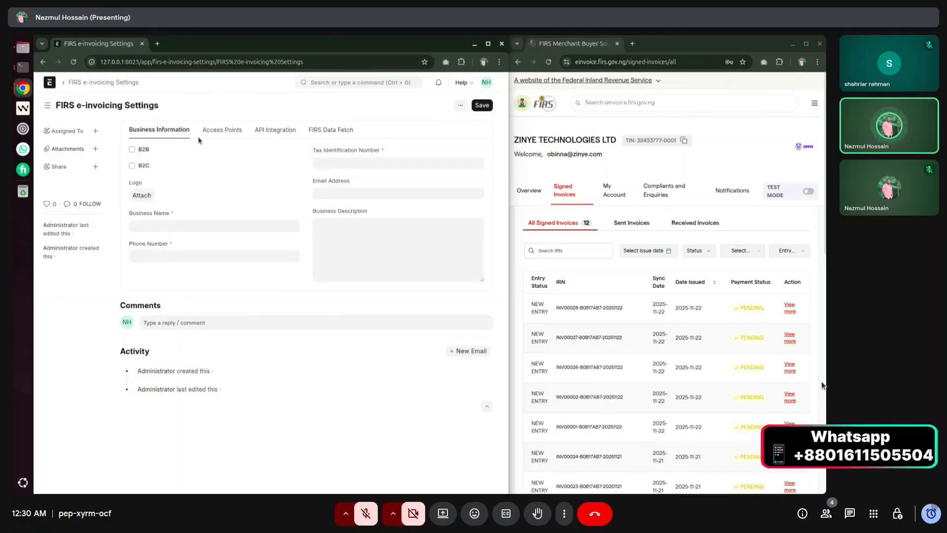
{"action": "left_click", "coordinate": [217, 135]}
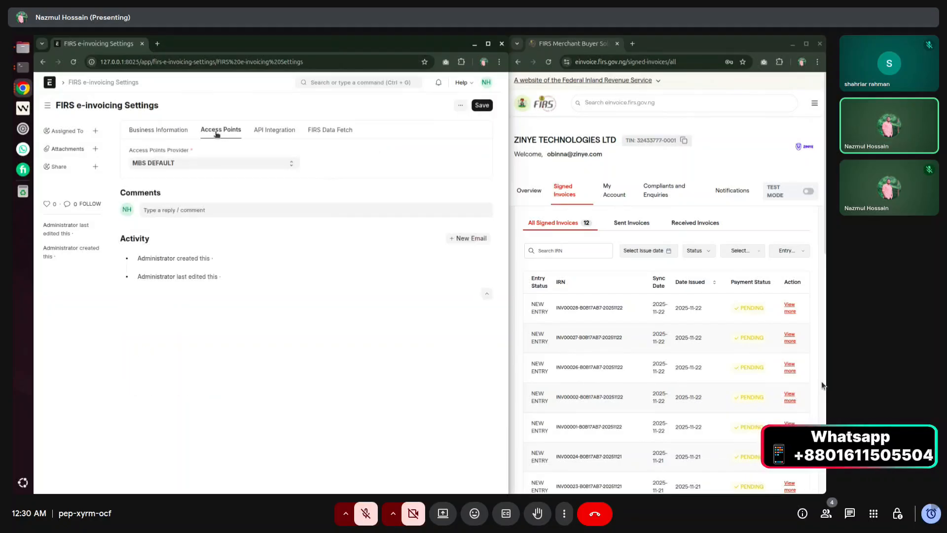
{"action": "left_click", "coordinate": [258, 132]}
{"action": "left_click", "coordinate": [320, 132]}
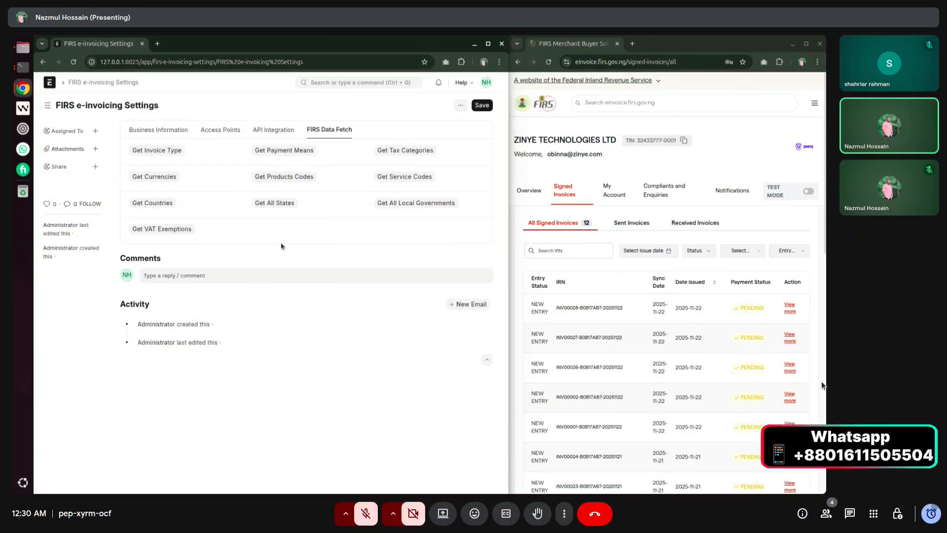
{"action": "left_click", "coordinate": [159, 133]}
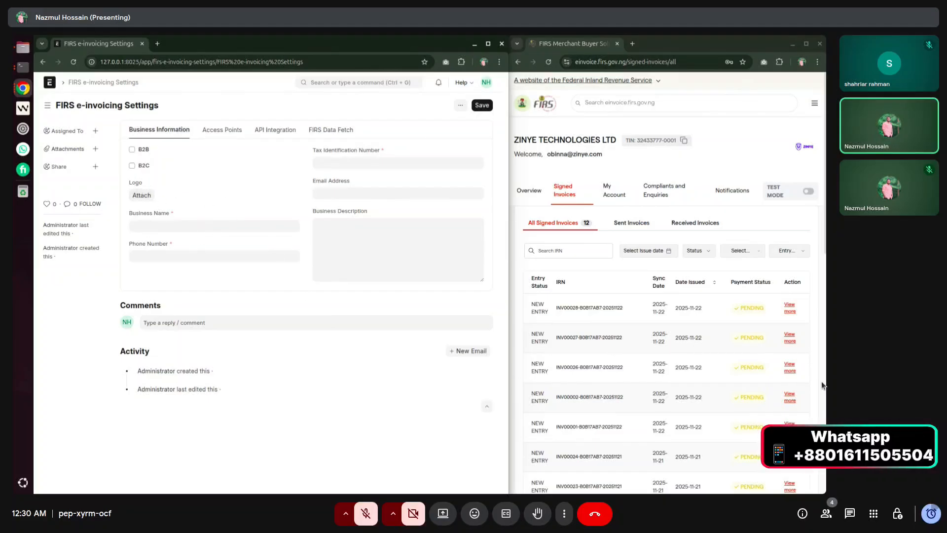
Fill Business Name with ZINYE TECHNOLOGIES LTD copied from the FIRS account profile.
{"action": "left_click", "coordinate": [611, 192]}
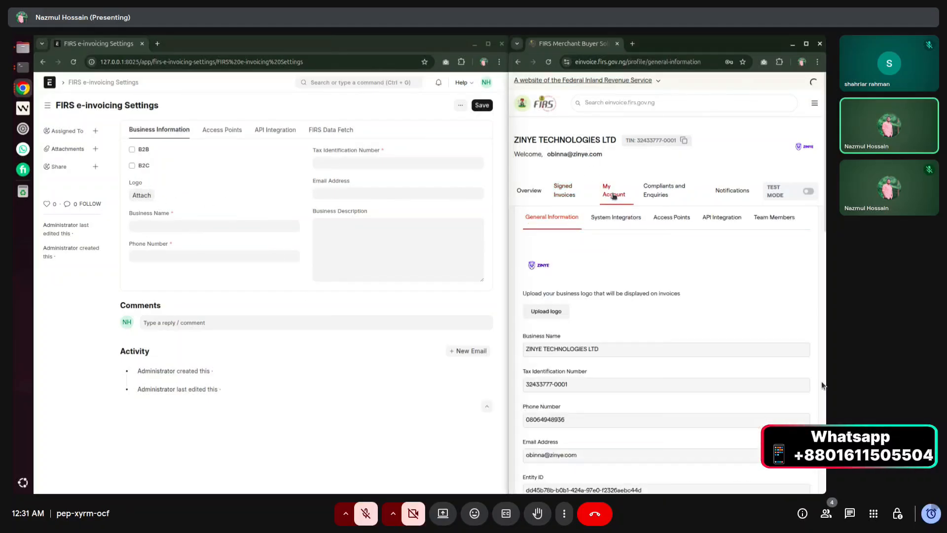
{"action": "scroll", "coordinate": [574, 256], "scroll_direction": "down", "scroll_amount": 1}
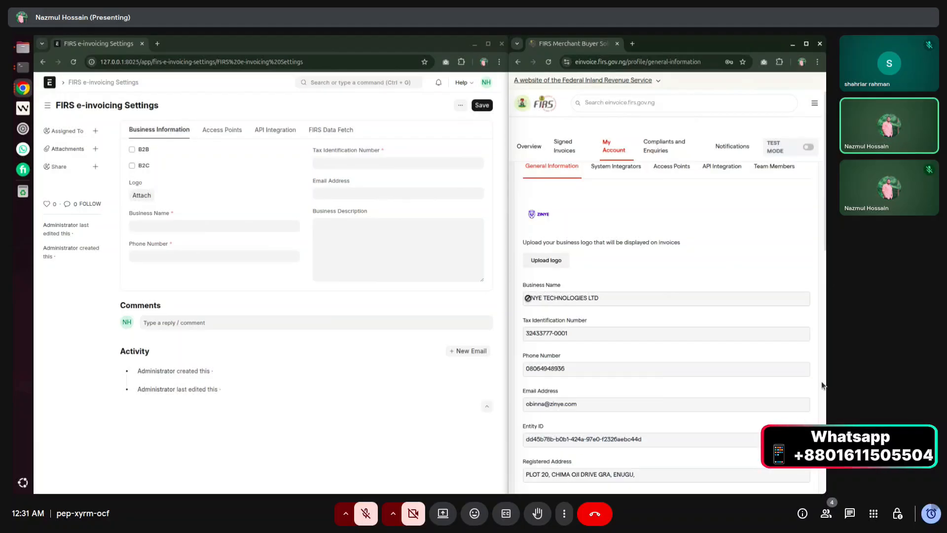
{"action": "left_click_drag", "start_coordinate": [526, 298], "coordinate": [598, 296]}
{"action": "key", "text": "ctrl+c"}
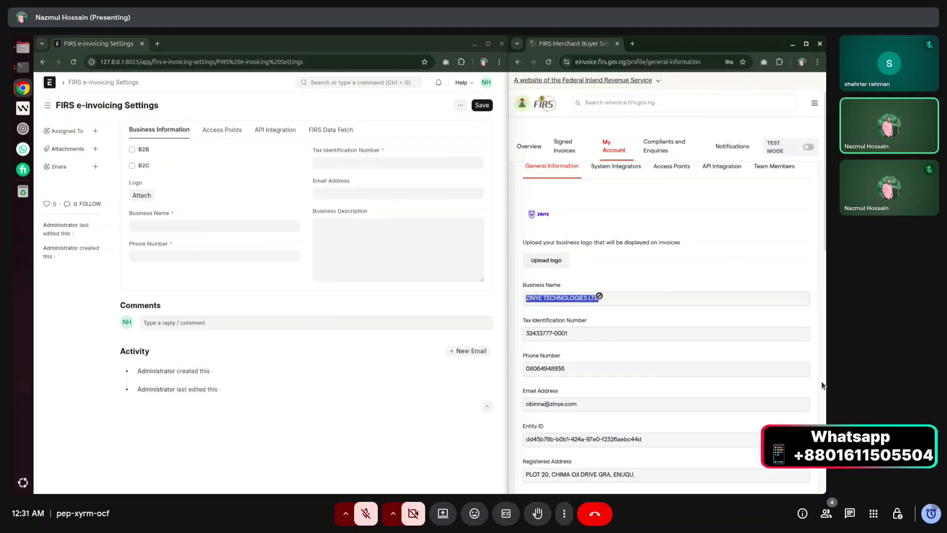
{"action": "left_click", "coordinate": [169, 226]}
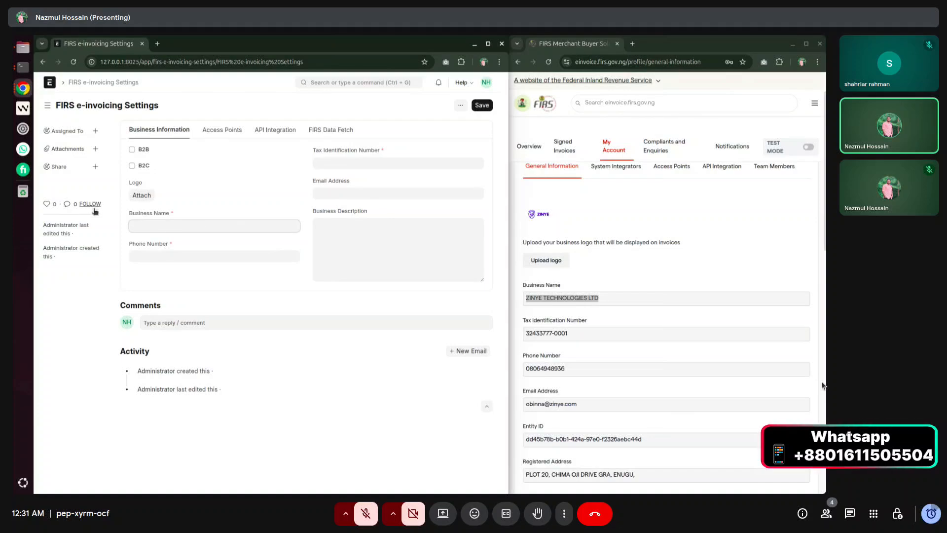
{"action": "key", "text": "ctrl+v"}
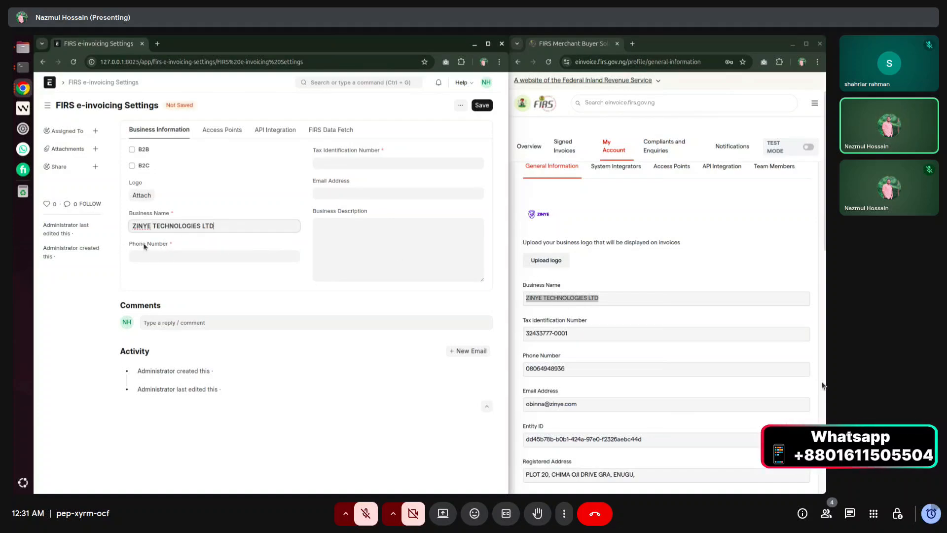
Enter the FIRS phone number, replacing its leading zero with +234.
{"action": "left_click_drag", "start_coordinate": [525, 368], "coordinate": [570, 367]}
{"action": "key", "text": "ctrl+c"}
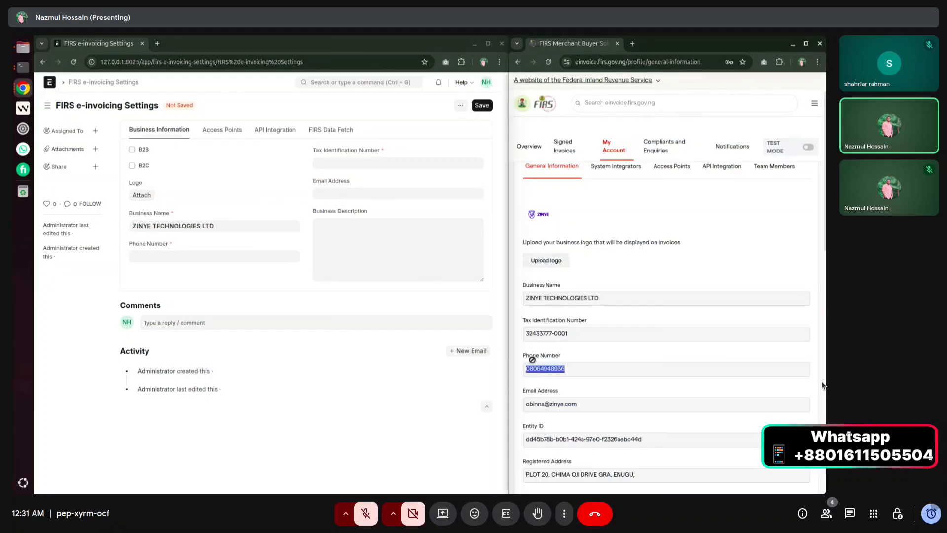
{"action": "left_click", "coordinate": [197, 254]}
{"action": "key", "text": "ctrl+v"}
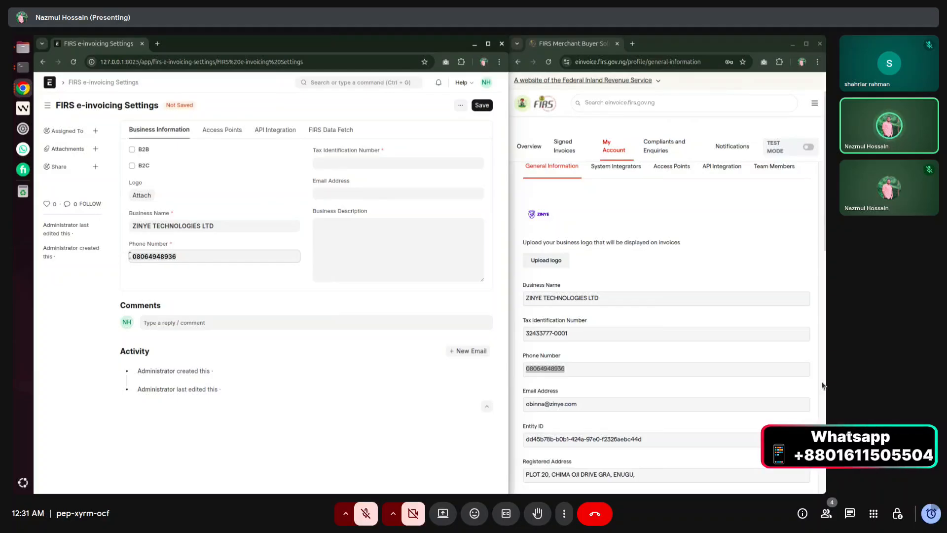
{"action": "left_click_drag", "start_coordinate": [131, 256], "coordinate": [188, 254]}
{"action": "left_click", "coordinate": [822, 386]}
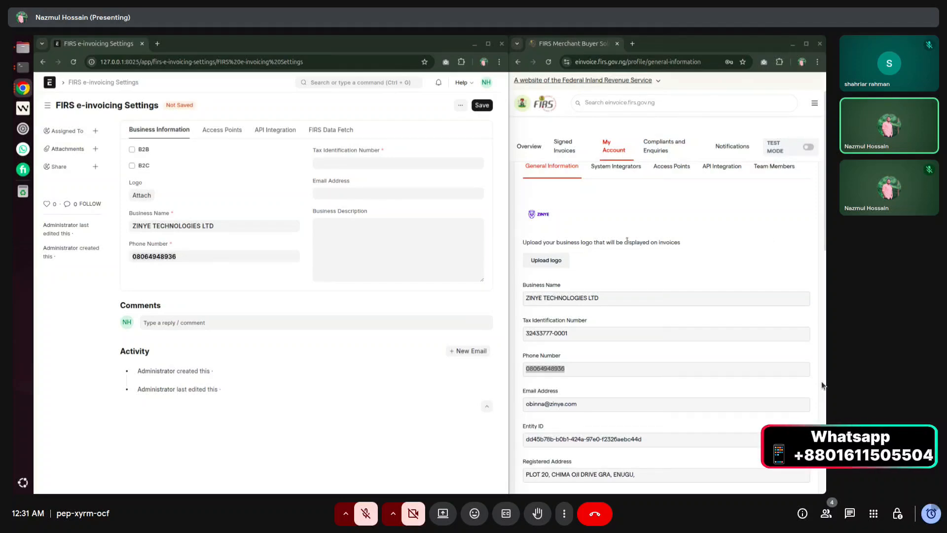
{"action": "left_click", "coordinate": [138, 252]}
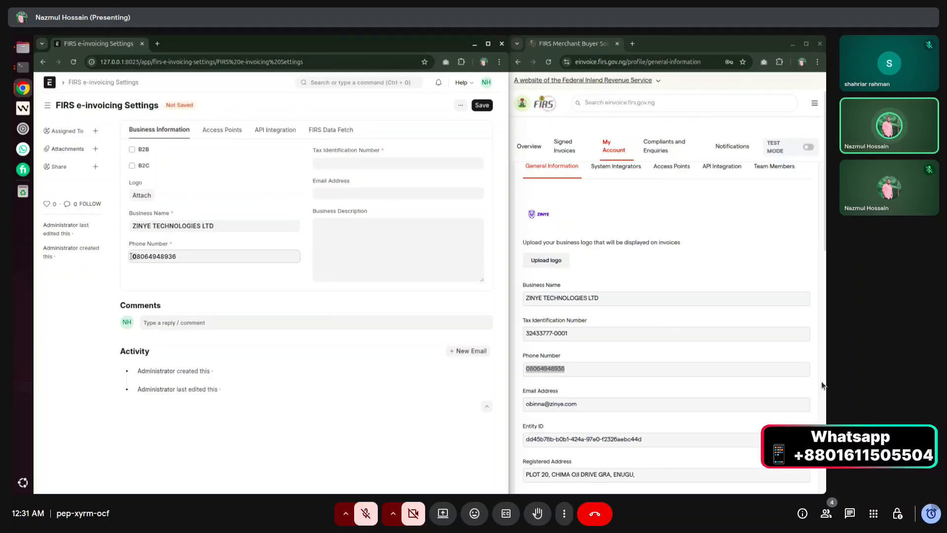
{"action": "key", "text": "Delete"}
{"action": "type", "text": "+234"}
{"action": "left_click", "coordinate": [226, 286]}
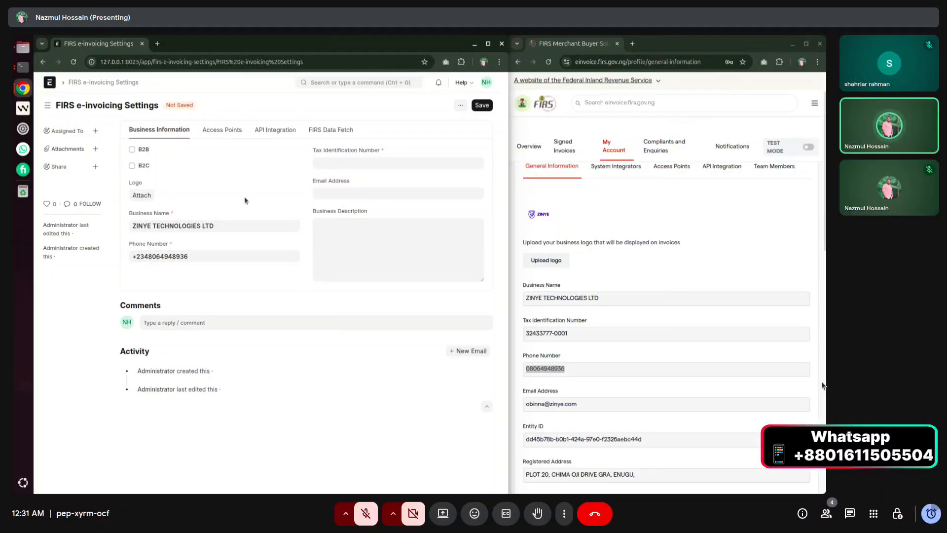
Copy the tax identification number and email address from FIRS into their fields.
{"action": "left_click", "coordinate": [332, 161]}
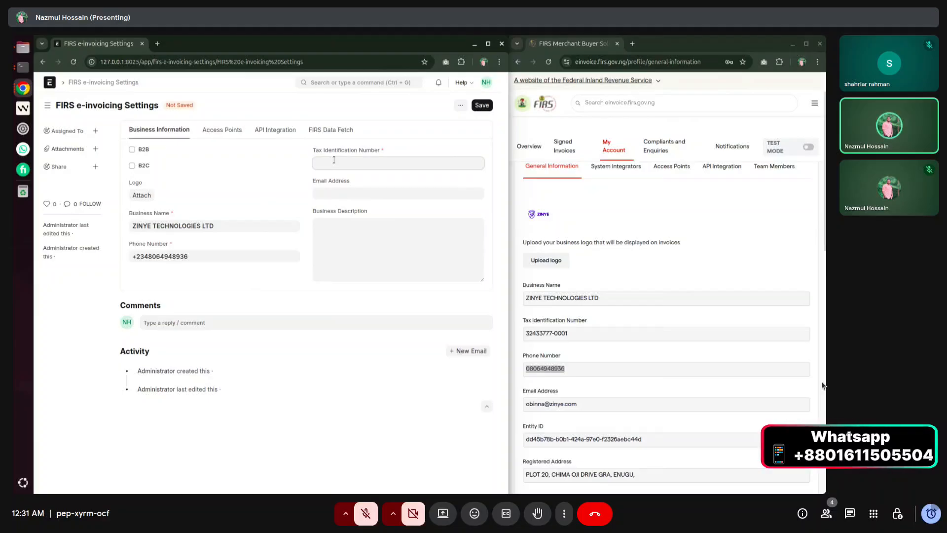
{"action": "left_click_drag", "start_coordinate": [312, 150], "coordinate": [393, 150]}
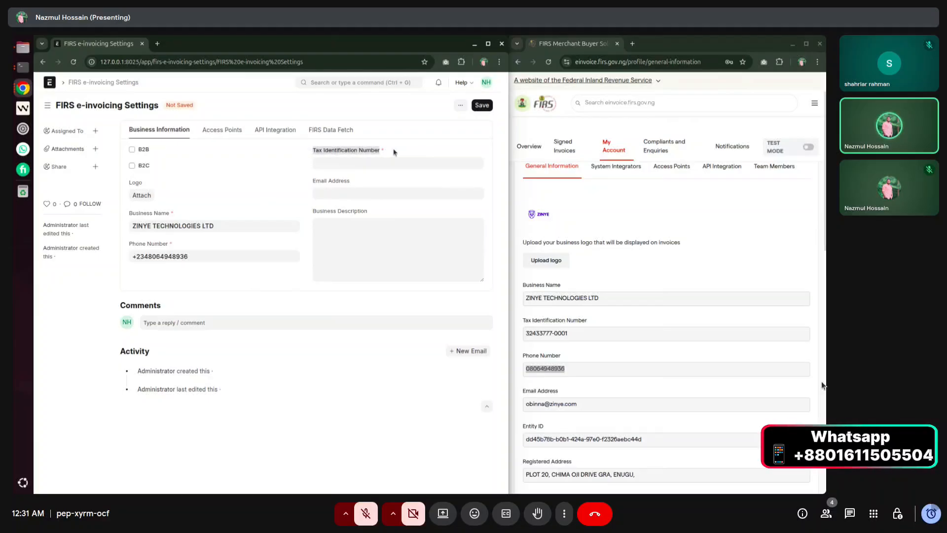
{"action": "left_click", "coordinate": [393, 150]}
{"action": "scroll", "coordinate": [541, 307], "scroll_direction": "down", "scroll_amount": 1}
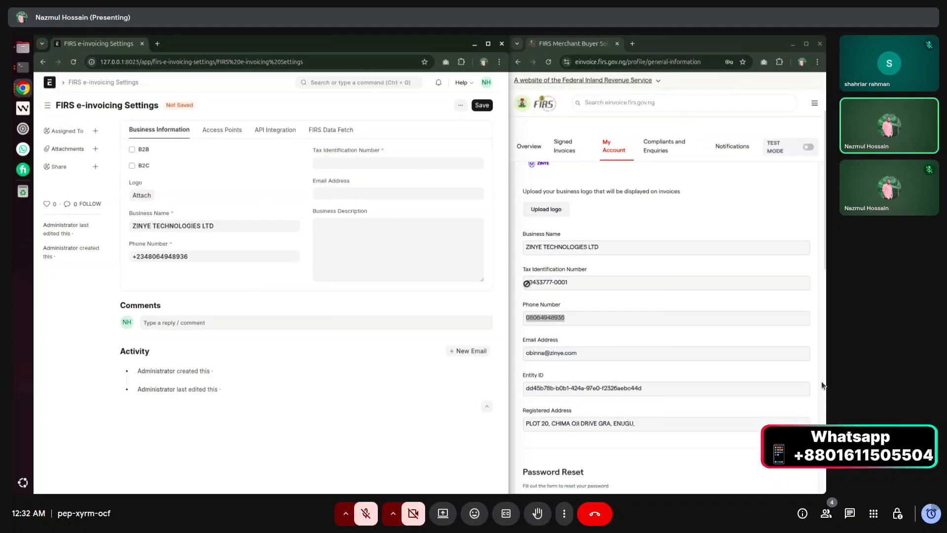
{"action": "left_click_drag", "start_coordinate": [524, 284], "coordinate": [580, 283]}
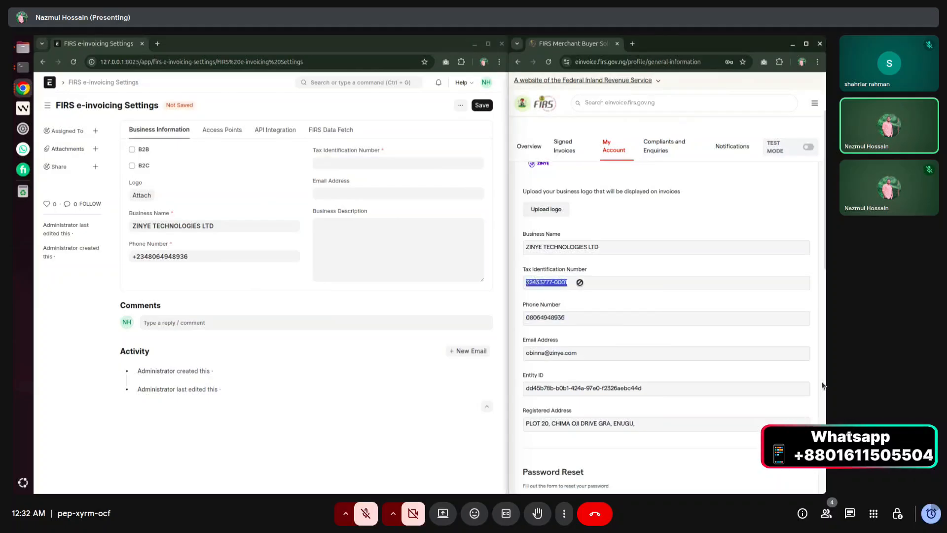
{"action": "left_click", "coordinate": [363, 157]}
{"action": "key", "text": "ctrl+v"}
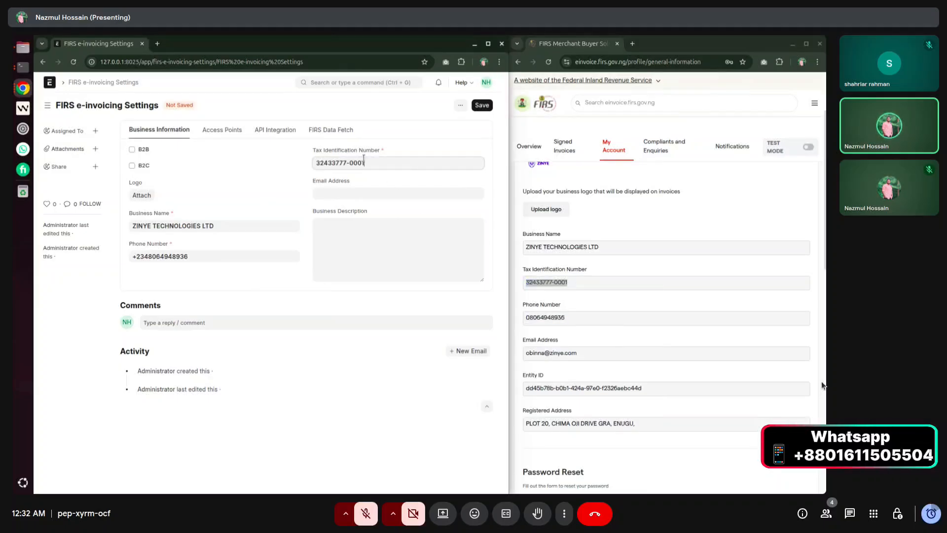
{"action": "left_click_drag", "start_coordinate": [526, 354], "coordinate": [590, 353]}
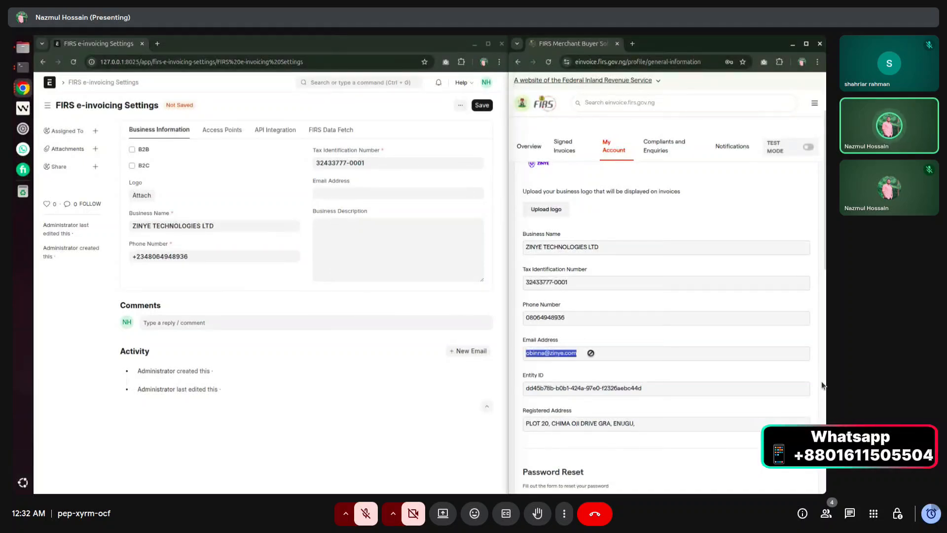
{"action": "left_click", "coordinate": [346, 195]}
{"action": "key", "text": "ctrl+v"}
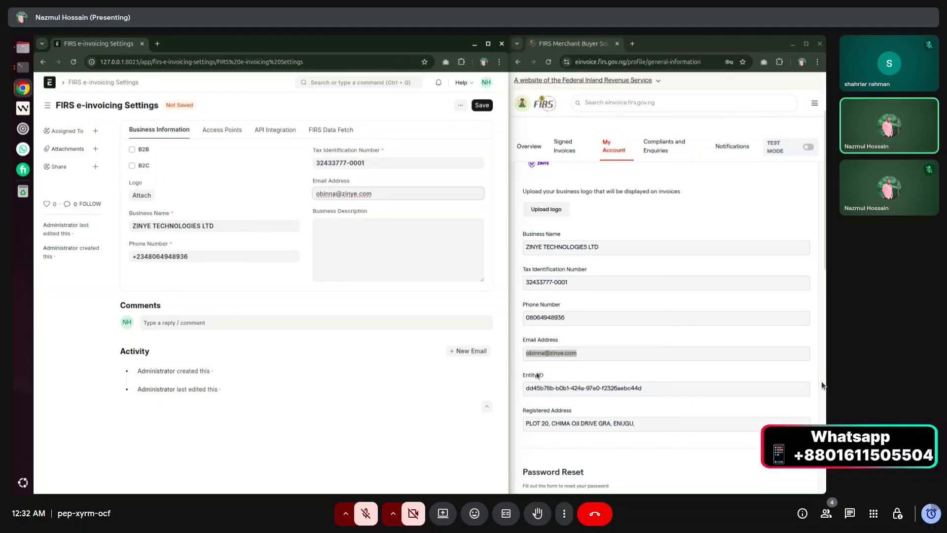
Set the Business Description to "we manufacture drinks.".
{"action": "left_click", "coordinate": [519, 366]}
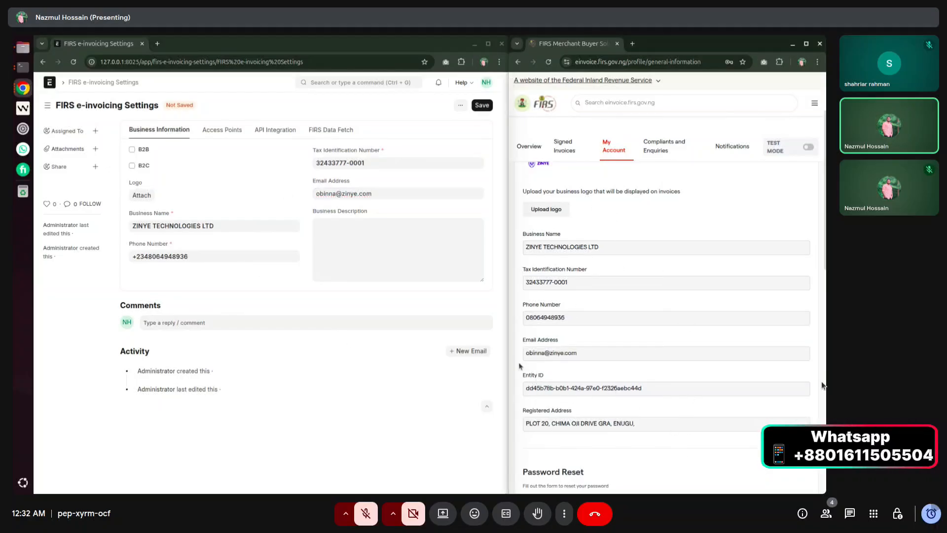
{"action": "left_click", "coordinate": [345, 225]}
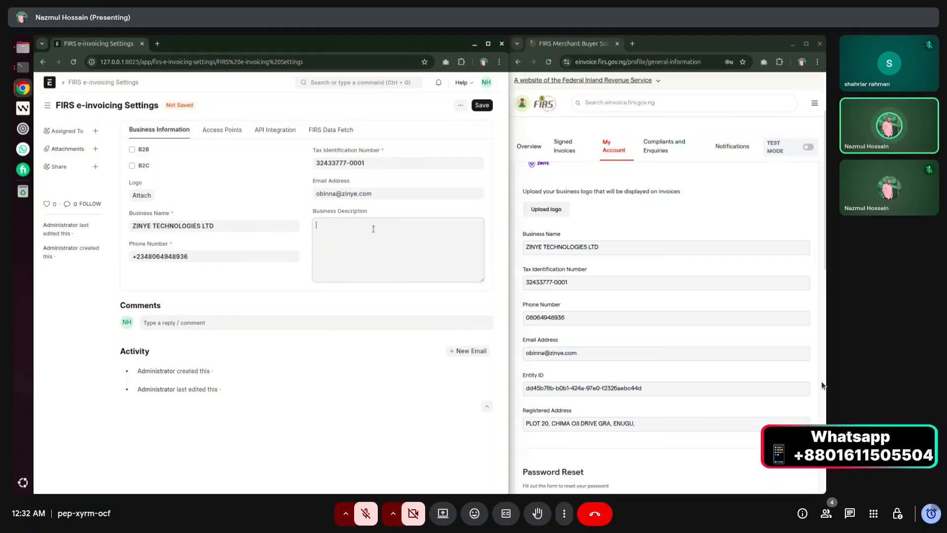
{"action": "type", "text": "we "}
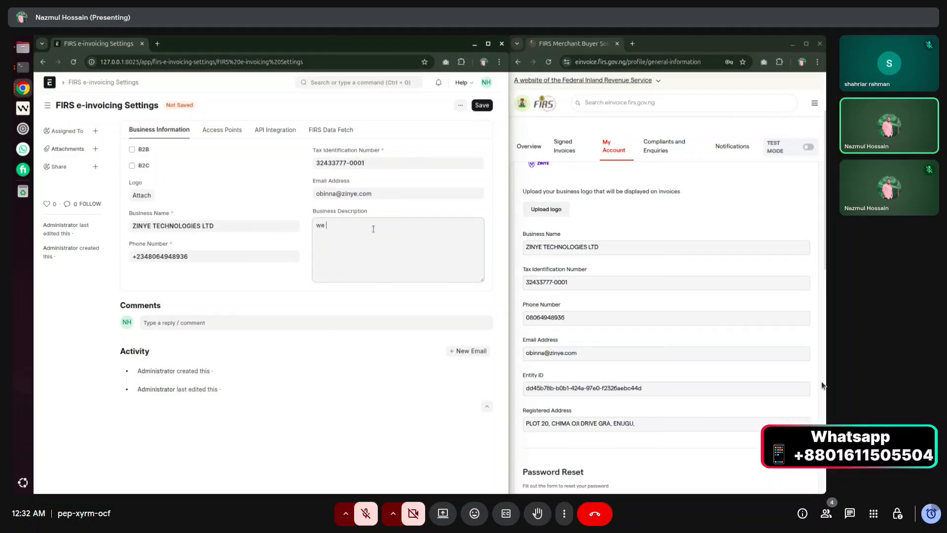
{"action": "type", "text": "manufacture drinks."}
{"action": "left_click", "coordinate": [301, 211]}
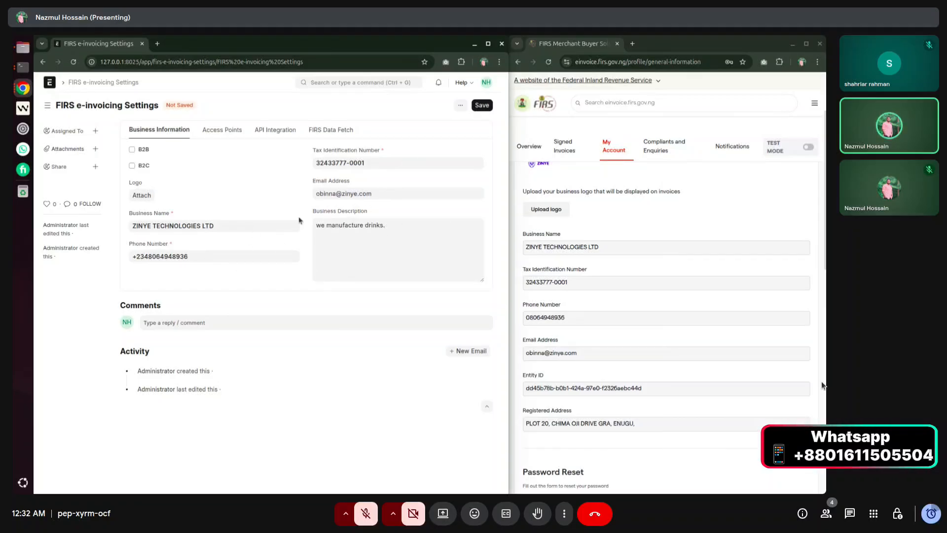
{"action": "left_click_drag", "start_coordinate": [312, 212], "coordinate": [419, 207]}
{"action": "left_click", "coordinate": [420, 210]}
Show ERPNext's empty API Integration fields beside the FIRS portal's API Integration credentials.
{"action": "left_click", "coordinate": [236, 130]}
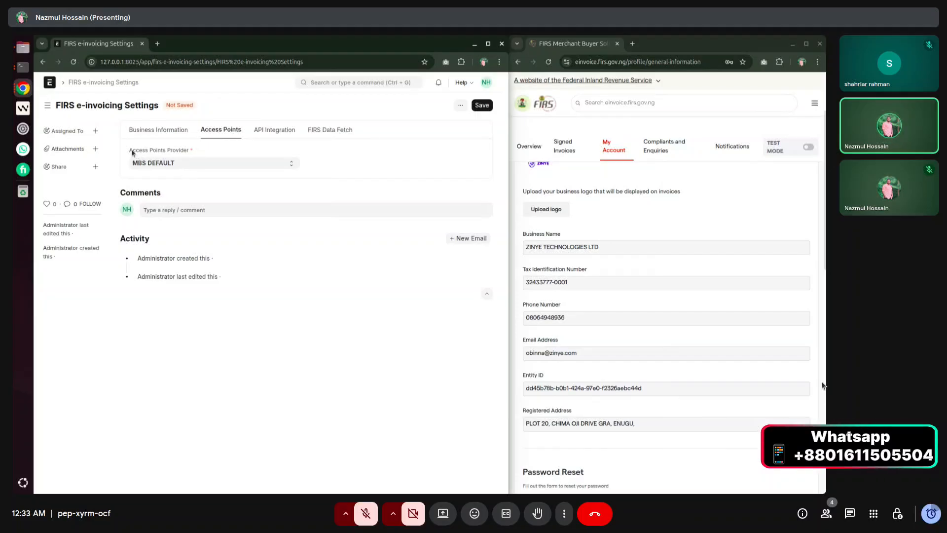
{"action": "left_click_drag", "start_coordinate": [129, 150], "coordinate": [189, 154]}
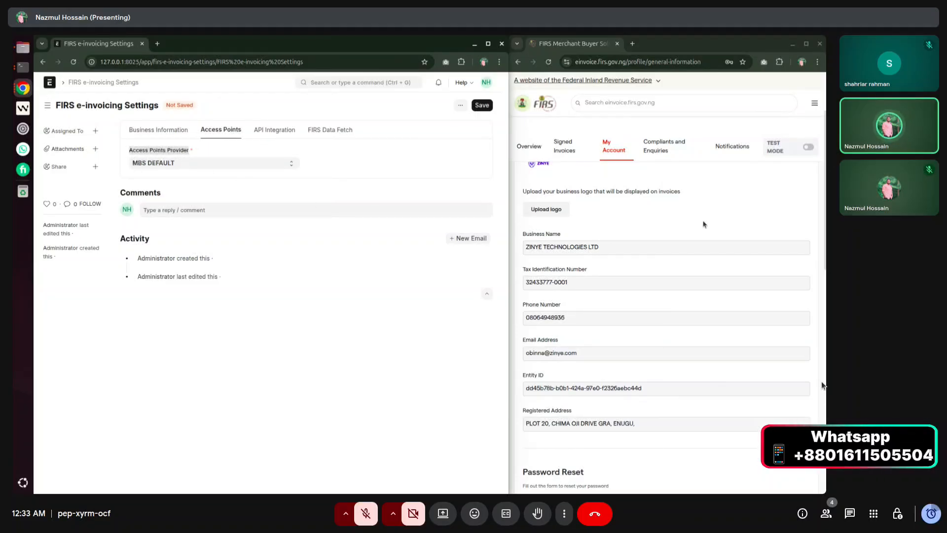
{"action": "left_click", "coordinate": [245, 180]}
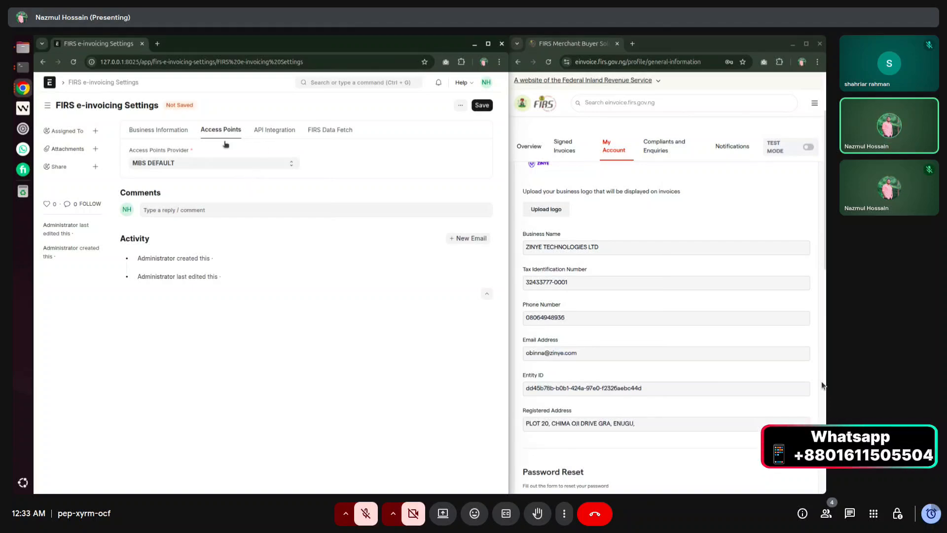
{"action": "left_click", "coordinate": [274, 129]}
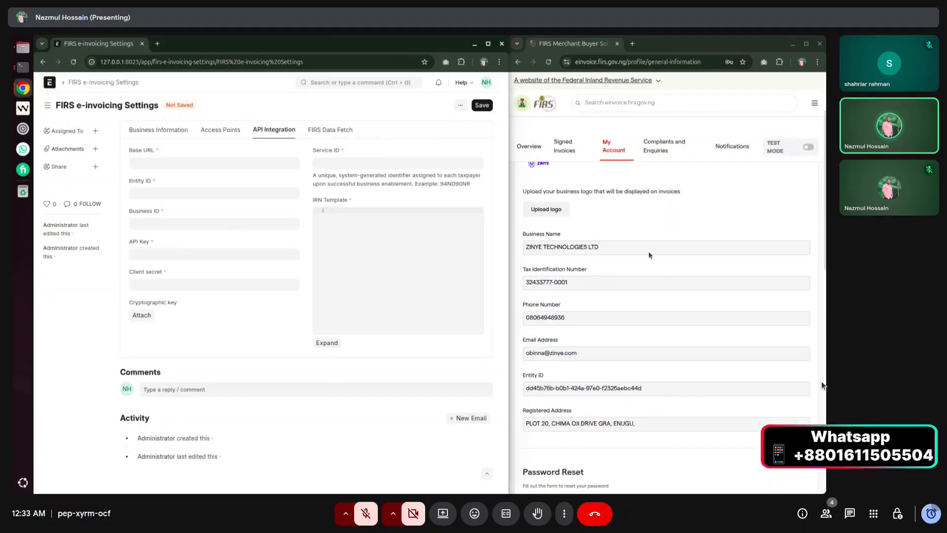
{"action": "scroll", "coordinate": [685, 223], "scroll_direction": "up", "scroll_amount": 3}
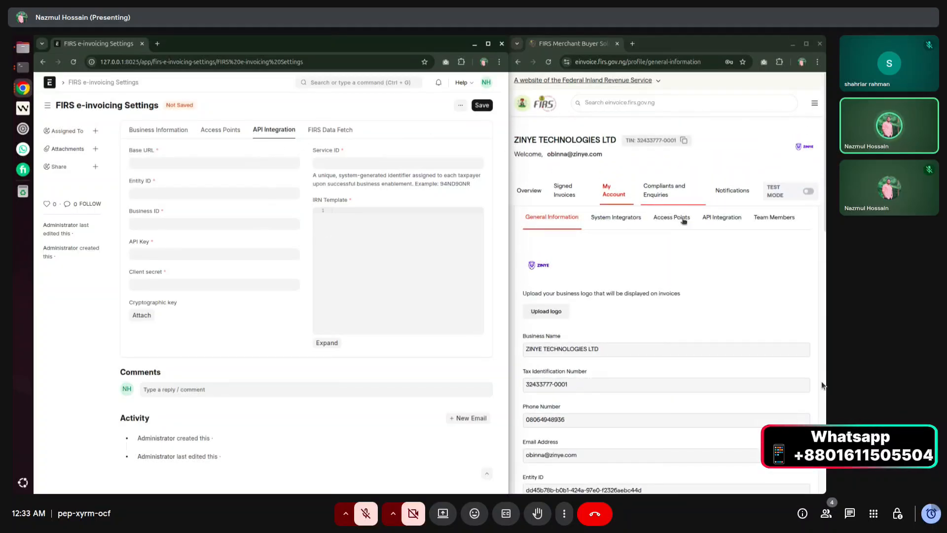
{"action": "left_click", "coordinate": [723, 218]}
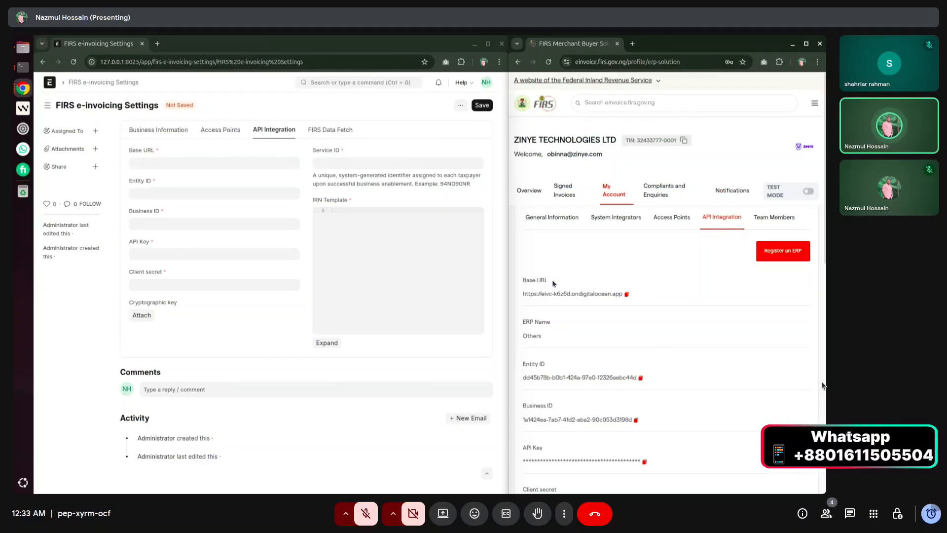
Copy the FIRS portal's base URL into the Base URL field.
{"action": "left_click", "coordinate": [626, 295]}
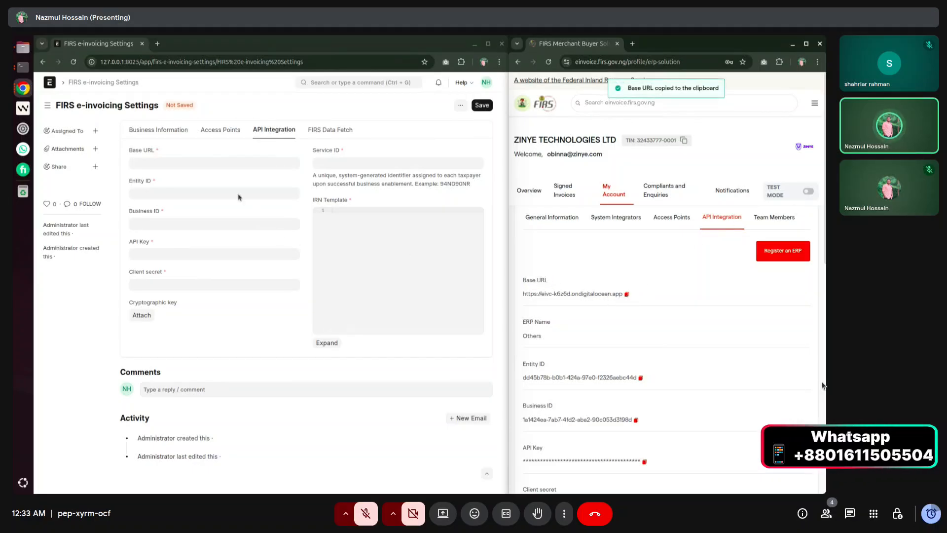
{"action": "left_click", "coordinate": [193, 164]}
{"action": "key", "text": "ctrl+v"}
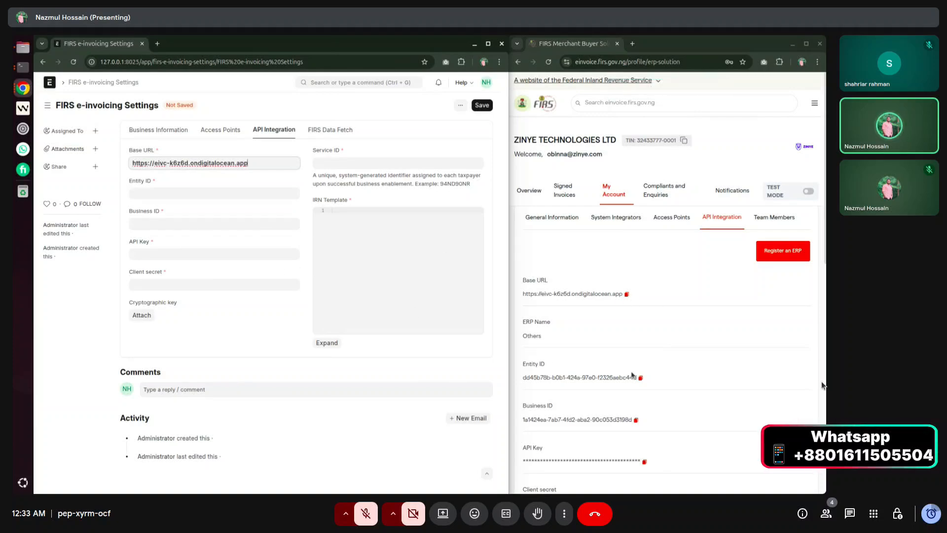
{"action": "scroll", "coordinate": [632, 372], "scroll_direction": "down", "scroll_amount": 1}
{"action": "left_click_drag", "start_coordinate": [518, 272], "coordinate": [541, 288]}
{"action": "left_click", "coordinate": [571, 288]}
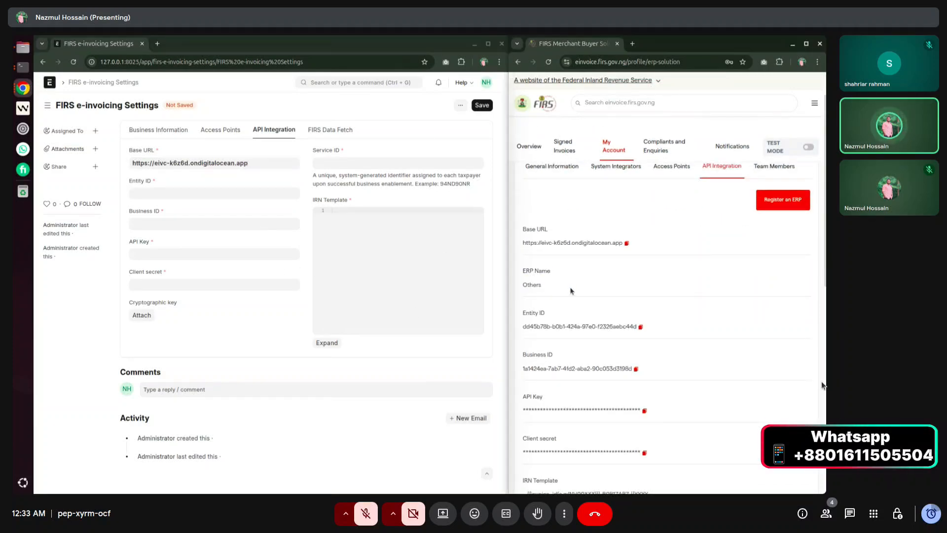
{"action": "scroll", "coordinate": [571, 290], "scroll_direction": "down", "scroll_amount": 2}
{"action": "left_click_drag", "start_coordinate": [523, 207], "coordinate": [576, 217]}
{"action": "left_click", "coordinate": [576, 217]}
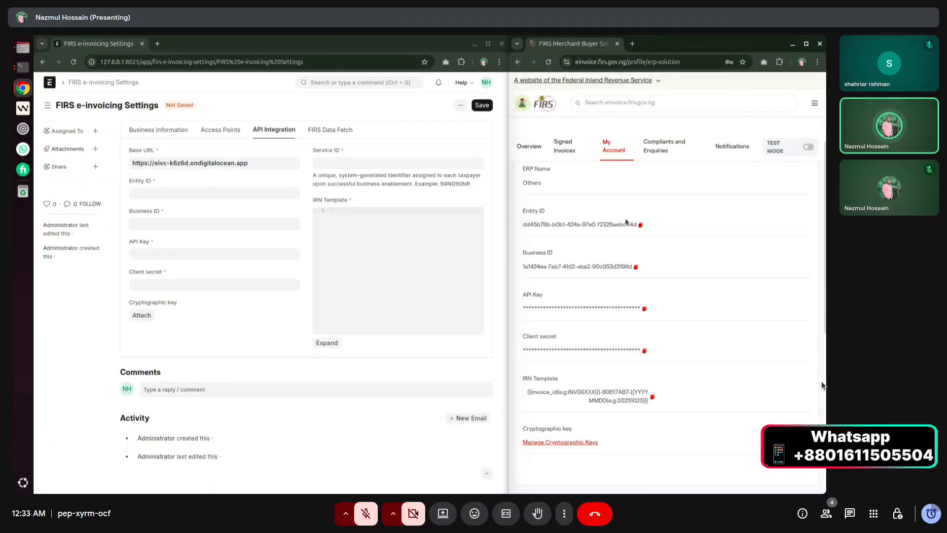
Copy the Entity ID, Business ID, API key and client secret from FIRS into the settings.
{"action": "left_click", "coordinate": [641, 224]}
{"action": "left_click", "coordinate": [172, 194]}
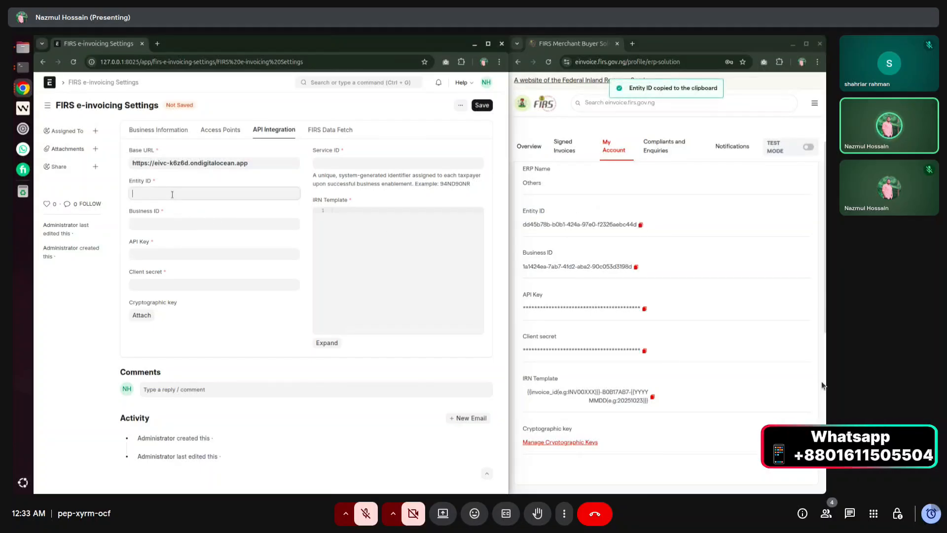
{"action": "key", "text": "ctrl+v"}
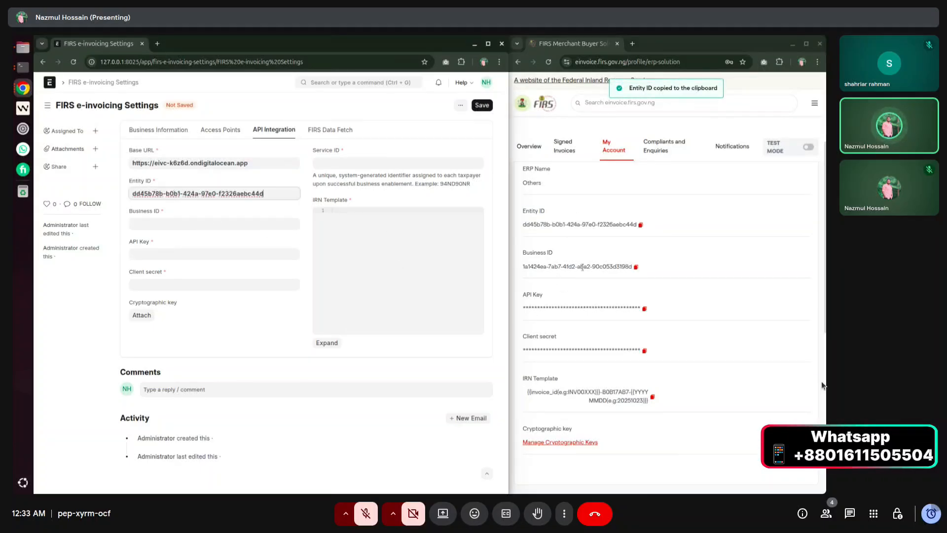
{"action": "left_click", "coordinate": [636, 267]}
{"action": "left_click", "coordinate": [153, 224]}
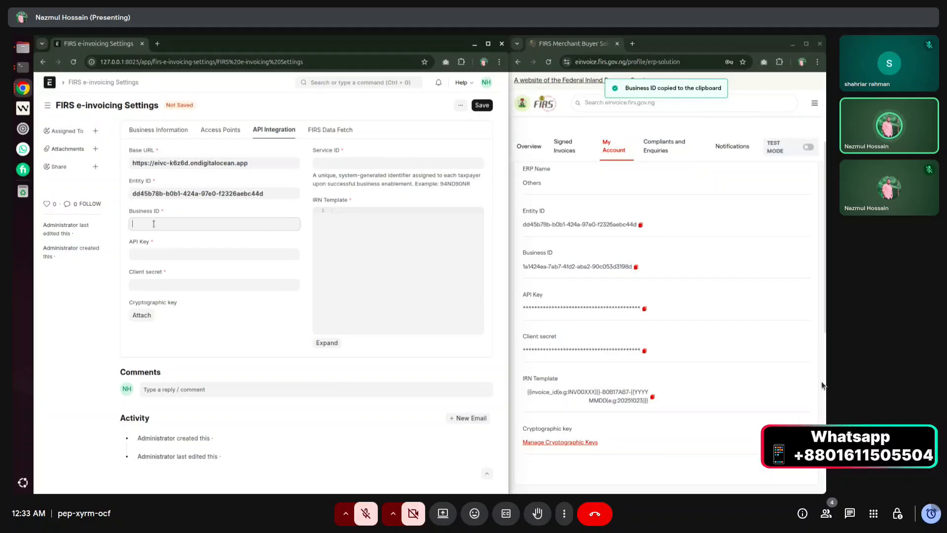
{"action": "key", "text": "ctrl+v"}
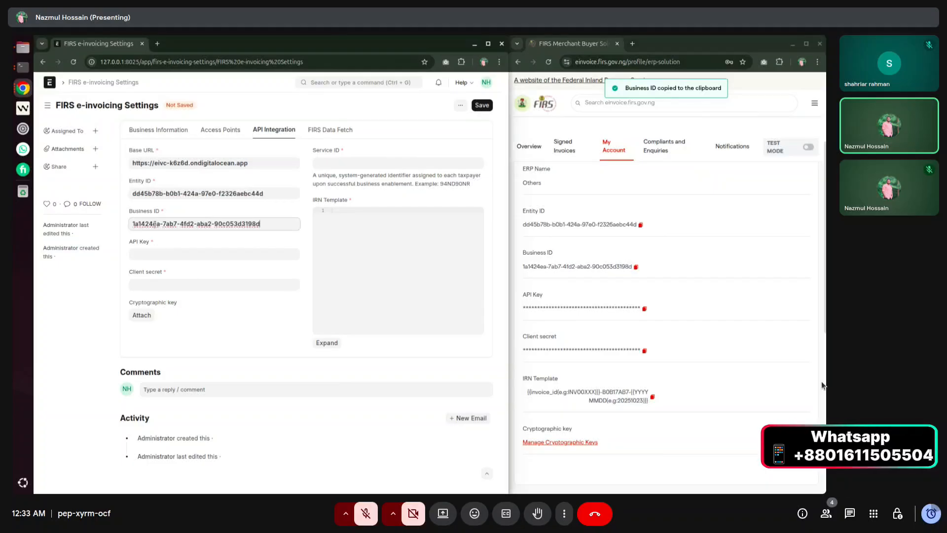
{"action": "left_click", "coordinate": [646, 308]}
{"action": "left_click", "coordinate": [207, 254]}
{"action": "key", "text": "ctrl+v"}
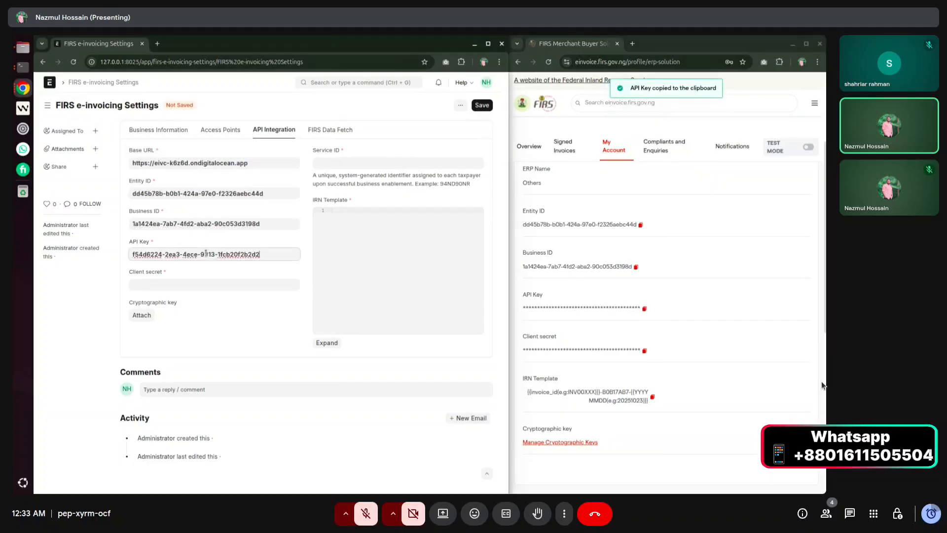
{"action": "left_click", "coordinate": [644, 350]}
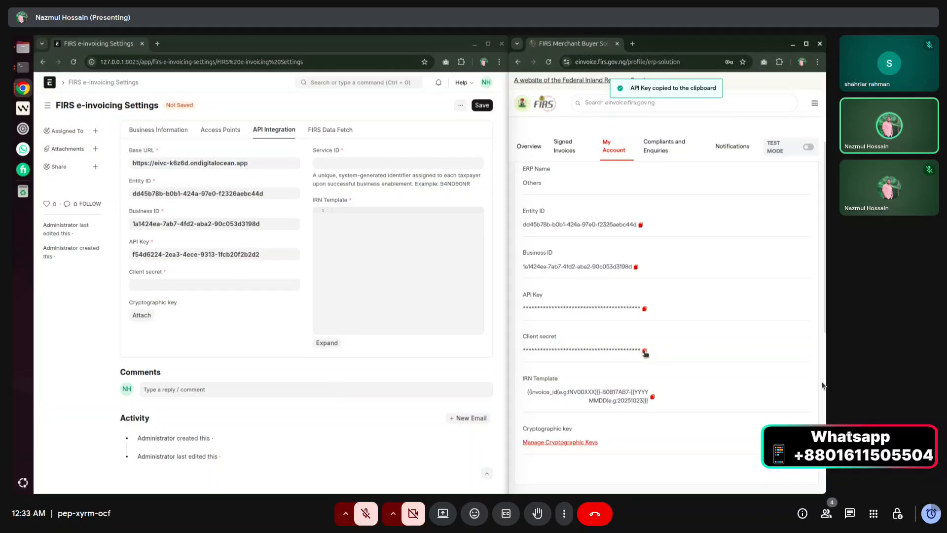
{"action": "left_click", "coordinate": [179, 285]}
{"action": "key", "text": "ctrl+v"}
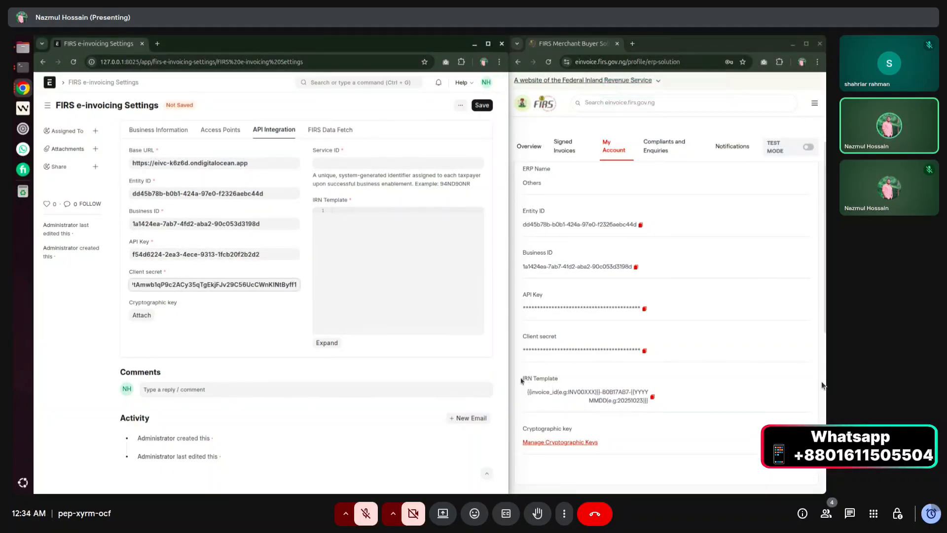
Paste the FIRS IRN template into the IRN Template editor.
{"action": "left_click_drag", "start_coordinate": [522, 379], "coordinate": [561, 383]}
{"action": "left_click", "coordinate": [563, 384]}
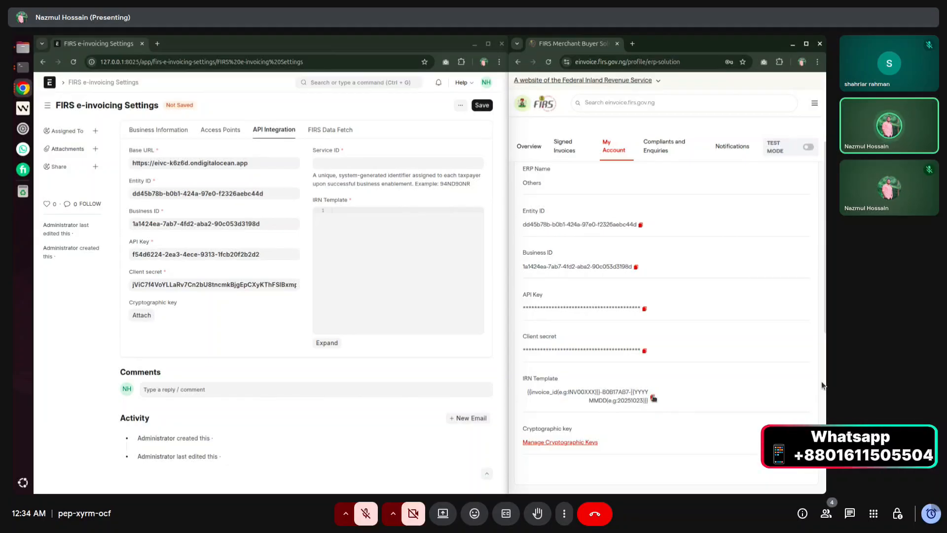
{"action": "left_click", "coordinate": [653, 398]}
{"action": "left_click", "coordinate": [351, 229]}
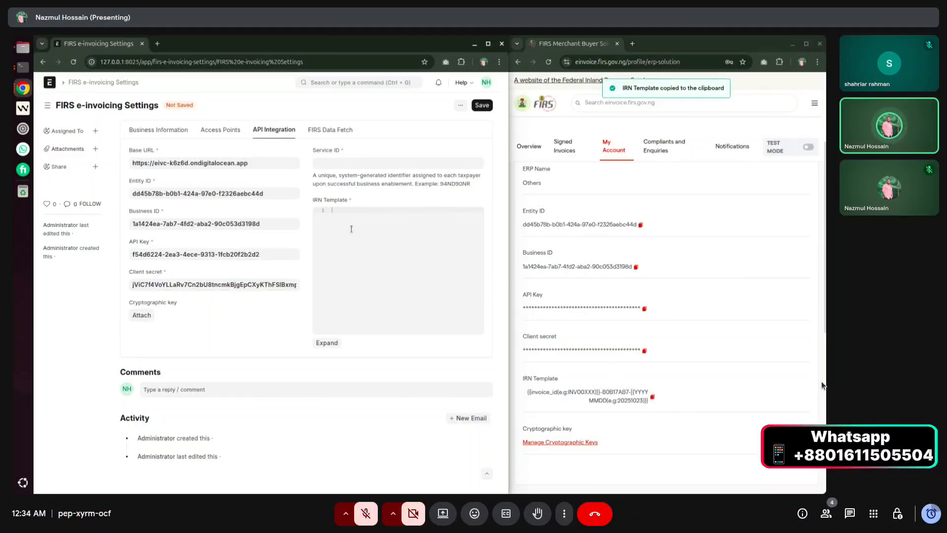
{"action": "key", "text": "ctrl+v"}
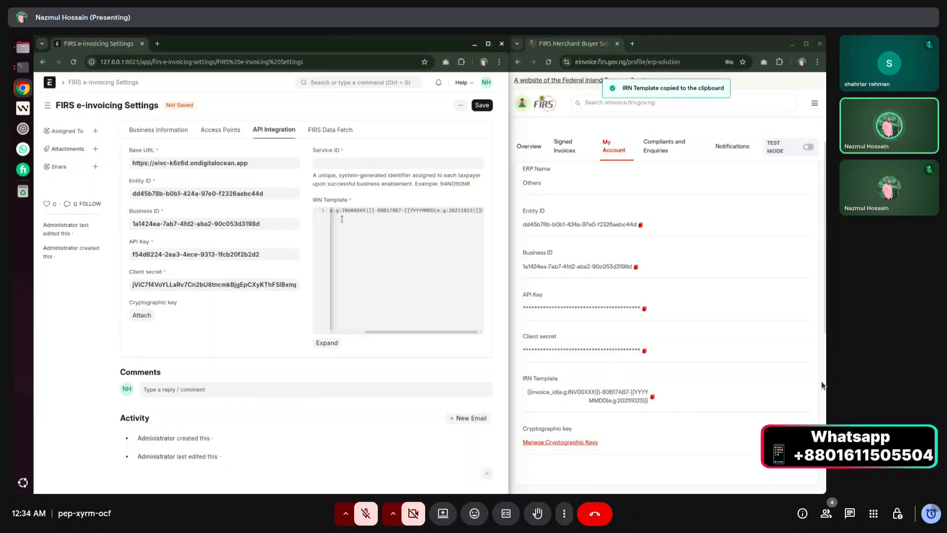
Fill Service ID with the service code taken from the IRN template.
{"action": "left_click", "coordinate": [333, 343]}
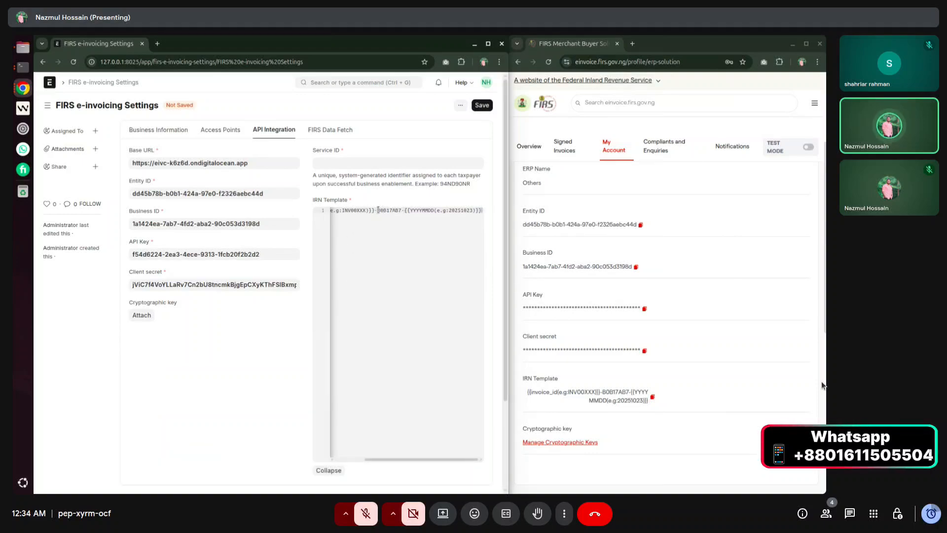
{"action": "left_click_drag", "start_coordinate": [377, 210], "coordinate": [400, 210]}
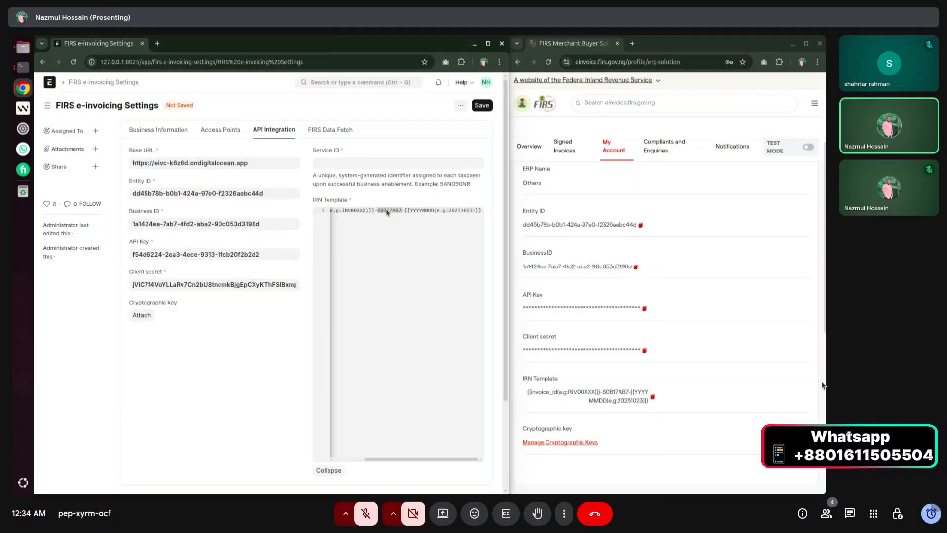
{"action": "left_click", "coordinate": [387, 216]}
{"action": "double_click", "coordinate": [387, 211]}
{"action": "left_click", "coordinate": [369, 164]}
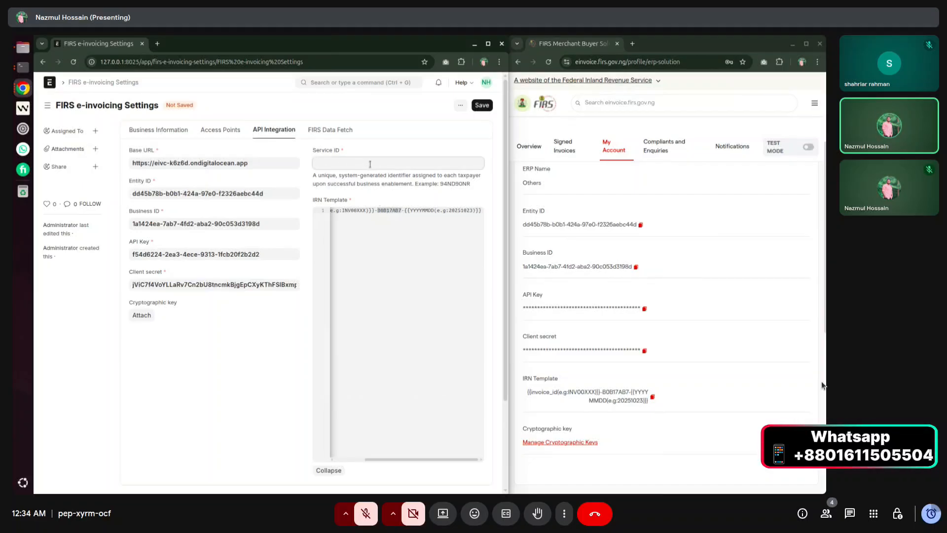
{"action": "key", "text": "ctrl+v"}
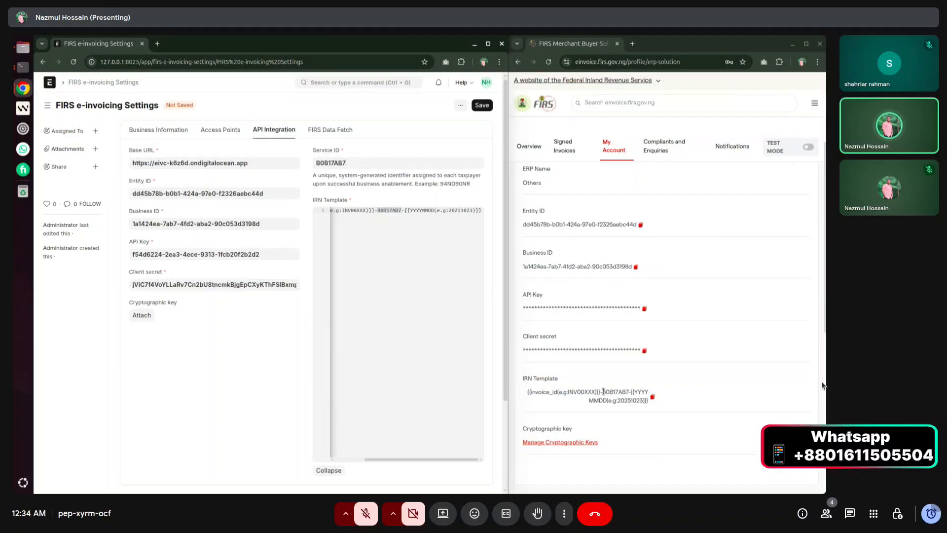
Save the FIRS e-invoicing settings.
{"action": "left_click_drag", "start_coordinate": [603, 392], "coordinate": [629, 392]}
{"action": "left_click", "coordinate": [653, 396]}
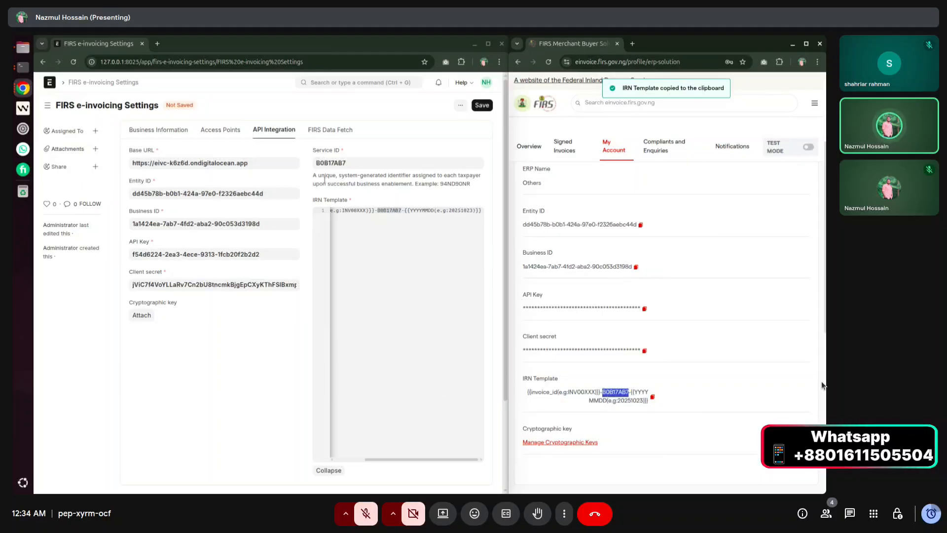
{"action": "left_click", "coordinate": [261, 335]}
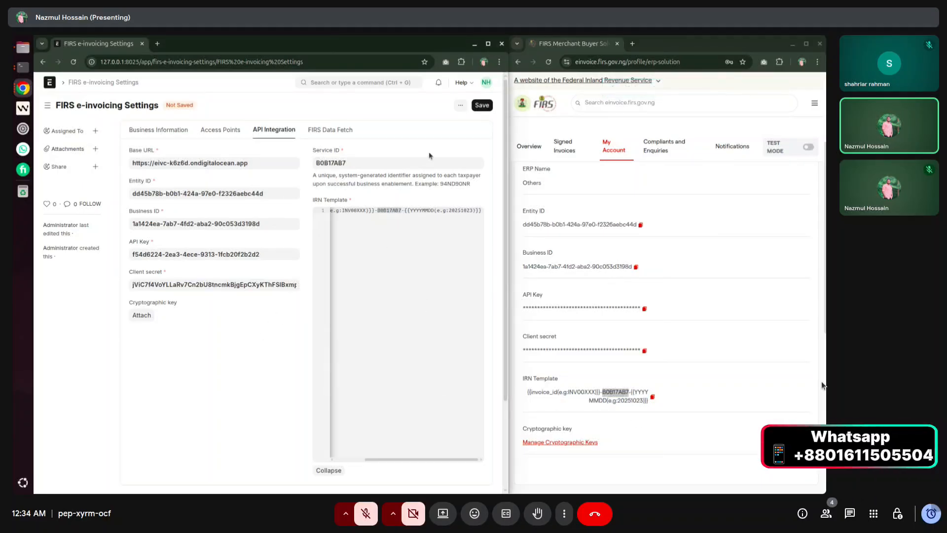
{"action": "left_click", "coordinate": [474, 105]}
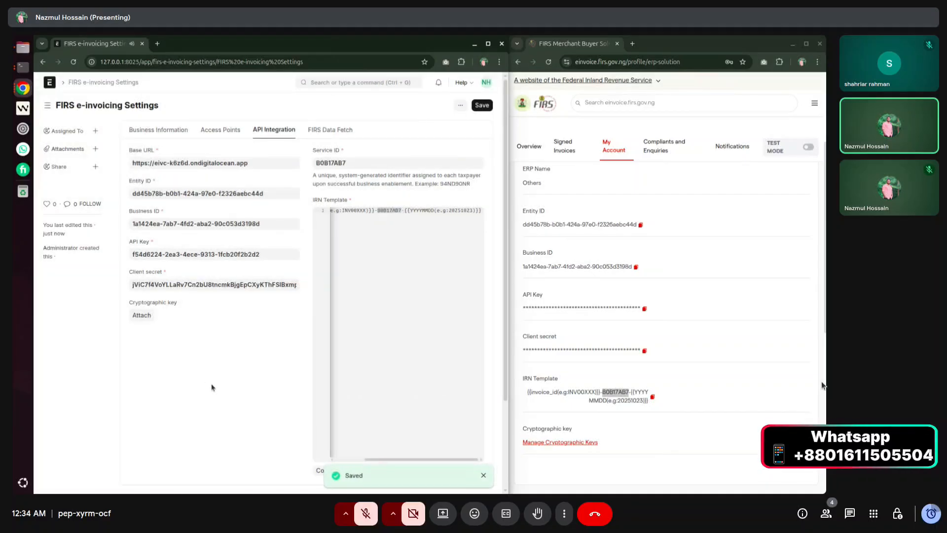
{"action": "scroll", "coordinate": [220, 389], "scroll_direction": "down", "scroll_amount": 3}
{"action": "scroll", "coordinate": [248, 382], "scroll_direction": "up", "scroll_amount": 3}
Fetch invoice types, payment means and tax categories from FIRS on the Data Fetch tab.
{"action": "left_click", "coordinate": [321, 131]}
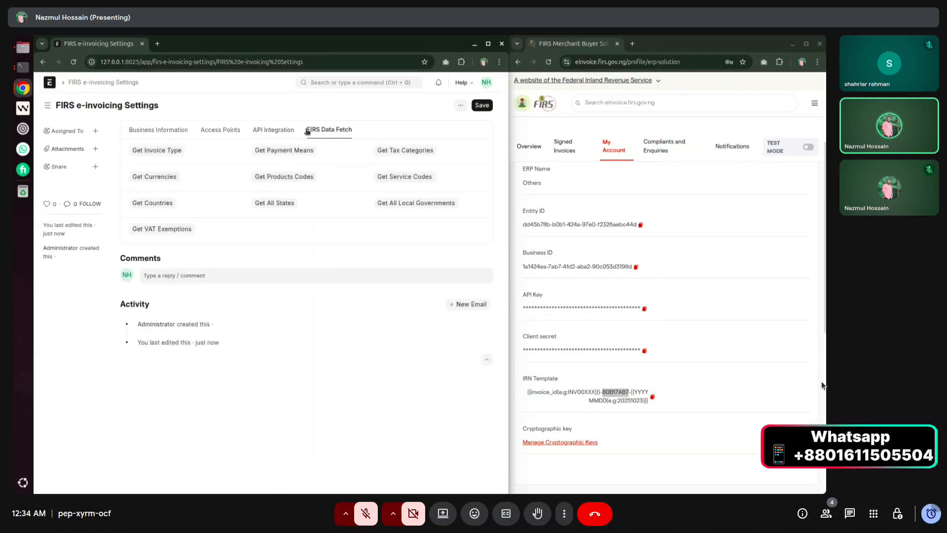
{"action": "left_click", "coordinate": [150, 153]}
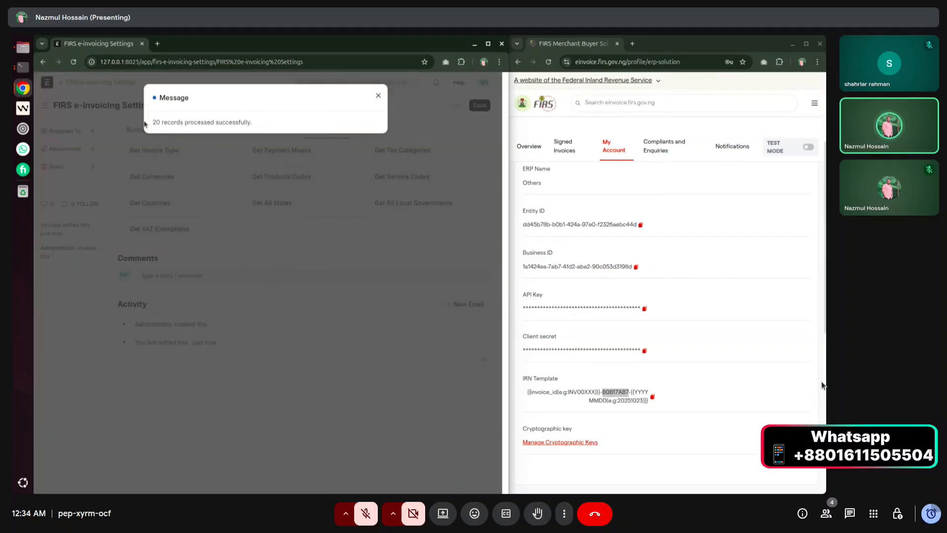
{"action": "left_click_drag", "start_coordinate": [152, 122], "coordinate": [254, 124]}
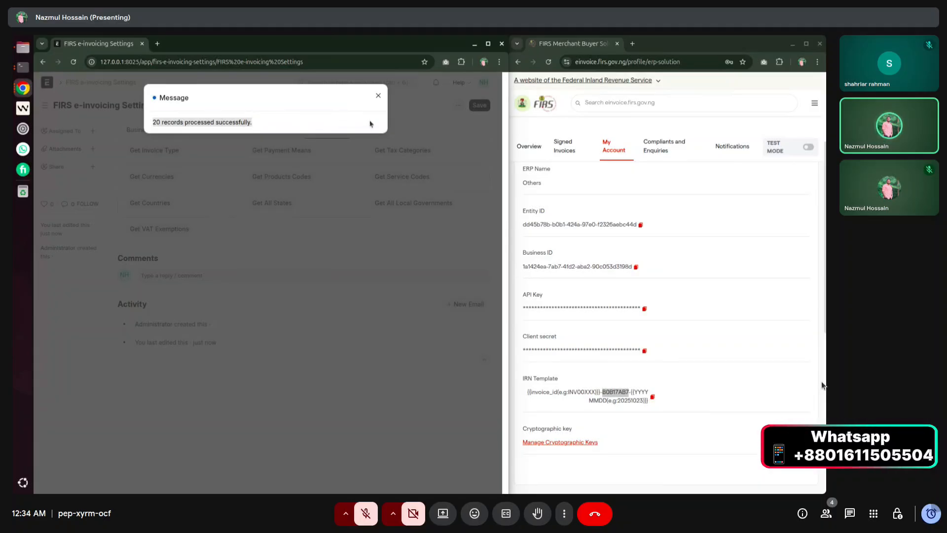
{"action": "left_click", "coordinate": [378, 95]}
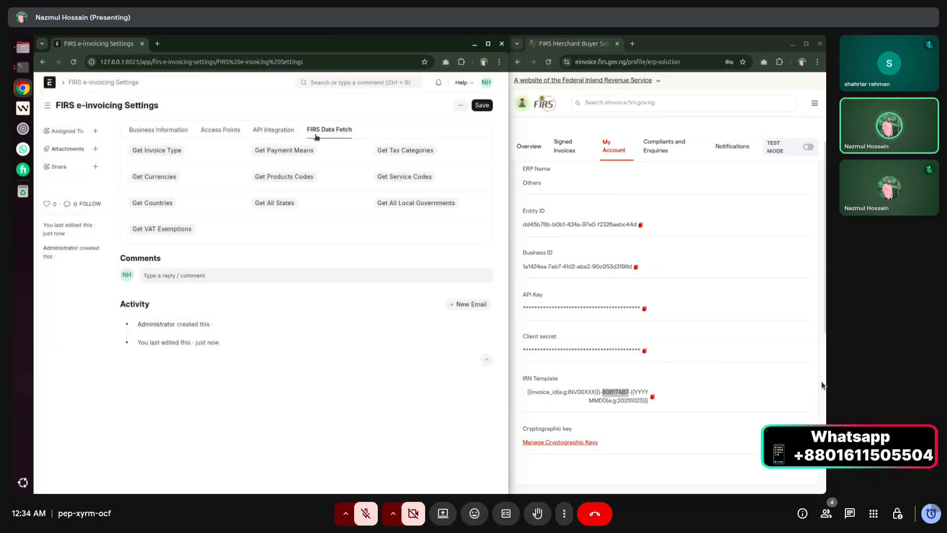
{"action": "left_click", "coordinate": [295, 155]}
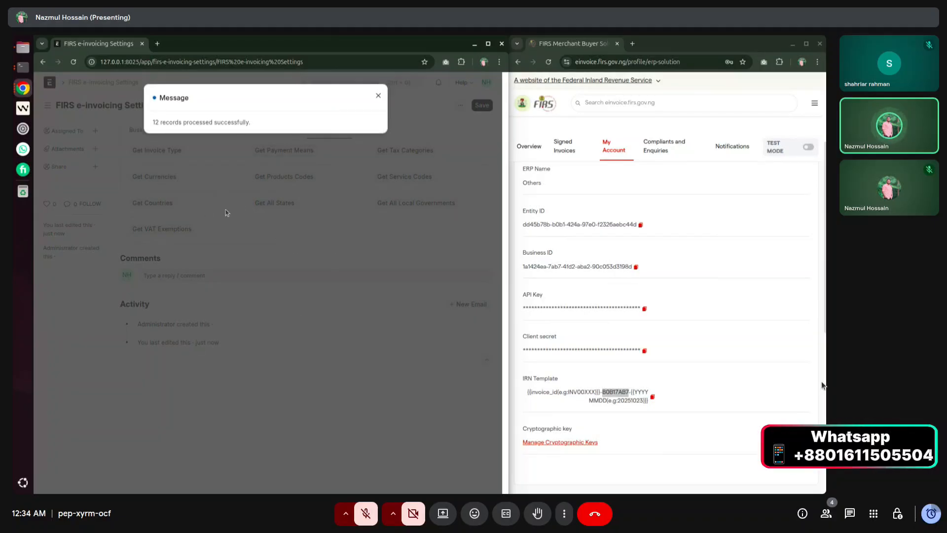
{"action": "left_click_drag", "start_coordinate": [151, 128], "coordinate": [268, 122]}
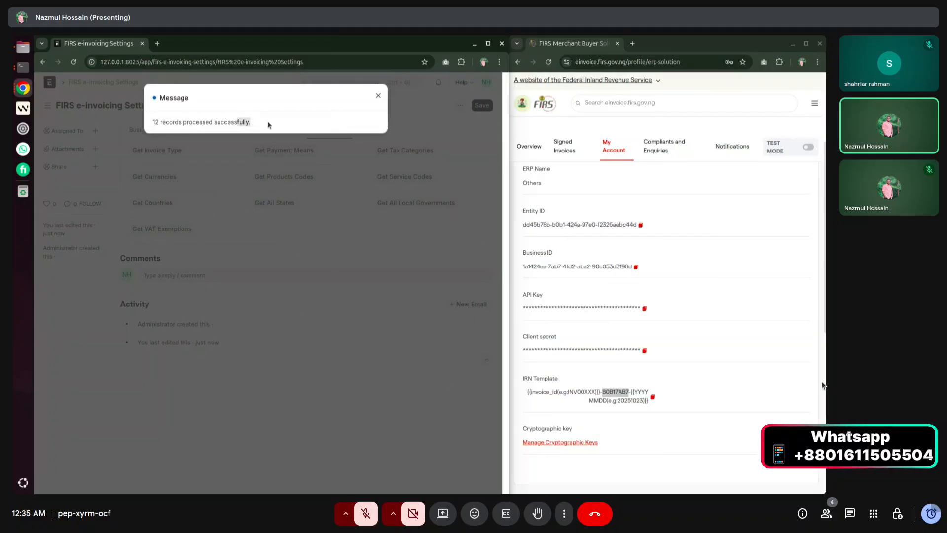
{"action": "left_click", "coordinate": [378, 95]}
{"action": "left_click", "coordinate": [389, 152]}
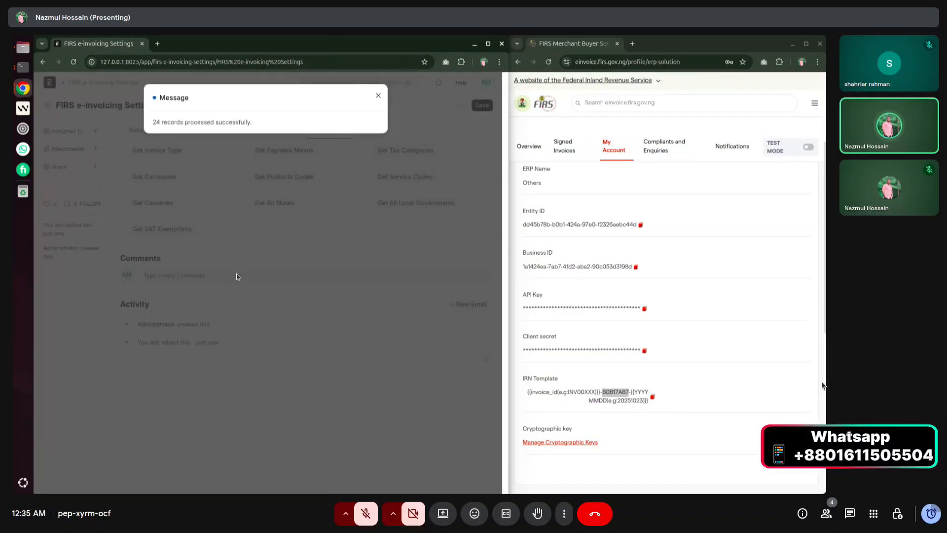
{"action": "left_click", "coordinate": [378, 95]}
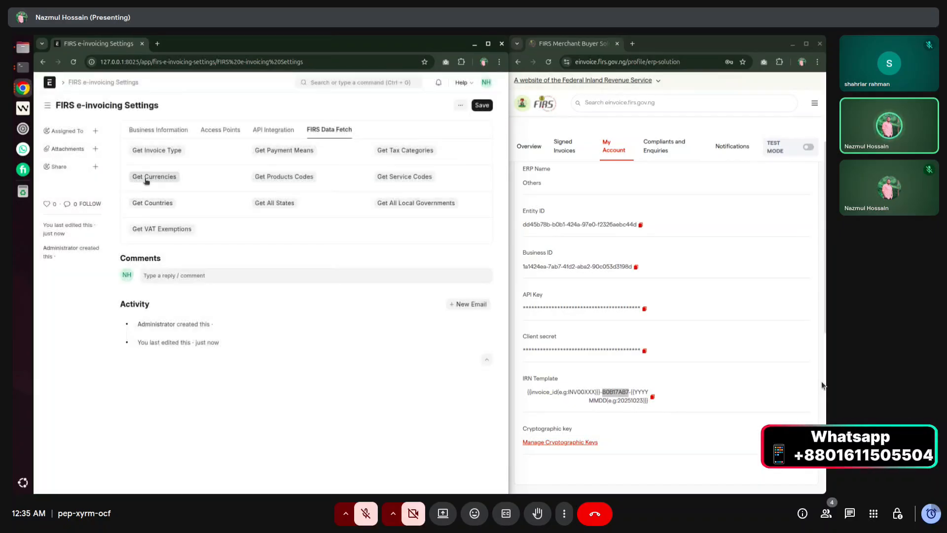
Fetch FIRS currencies, product codes (5612 records) and service codes (419 records).
{"action": "left_click", "coordinate": [146, 178]}
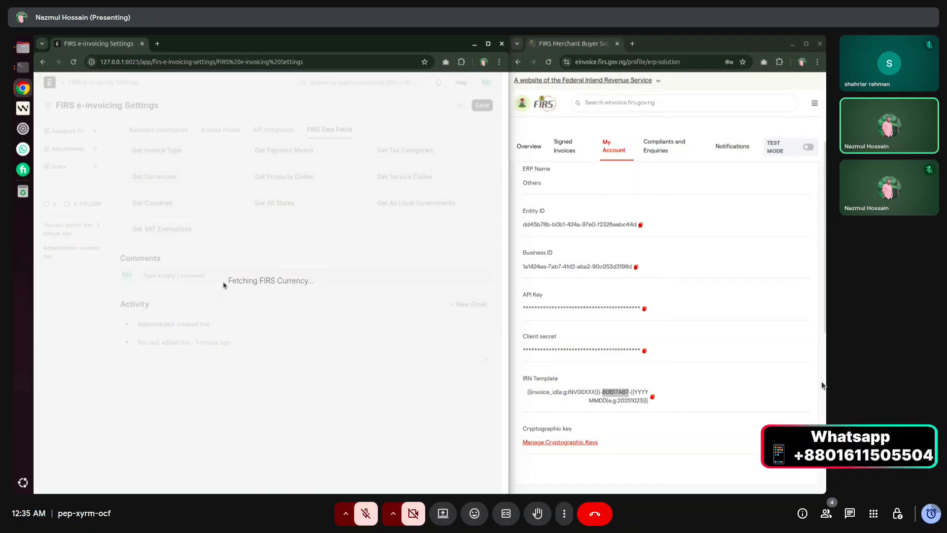
{"action": "left_click_drag", "start_coordinate": [228, 280], "coordinate": [313, 282]}
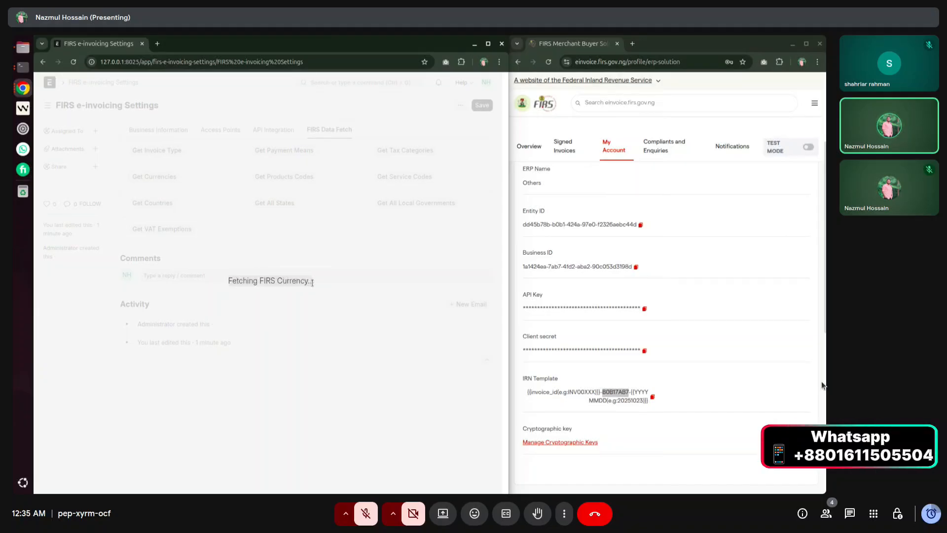
{"action": "left_click", "coordinate": [315, 283]}
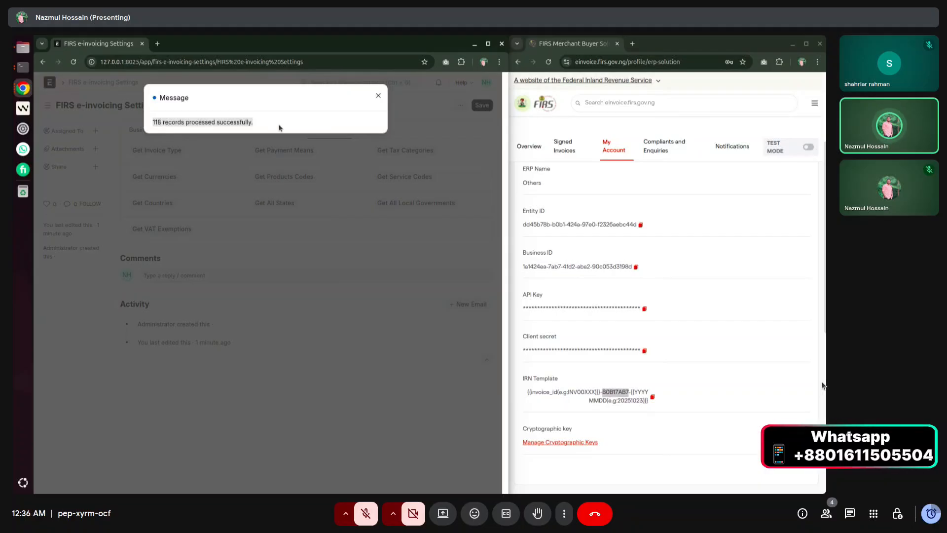
{"action": "left_click", "coordinate": [378, 96]}
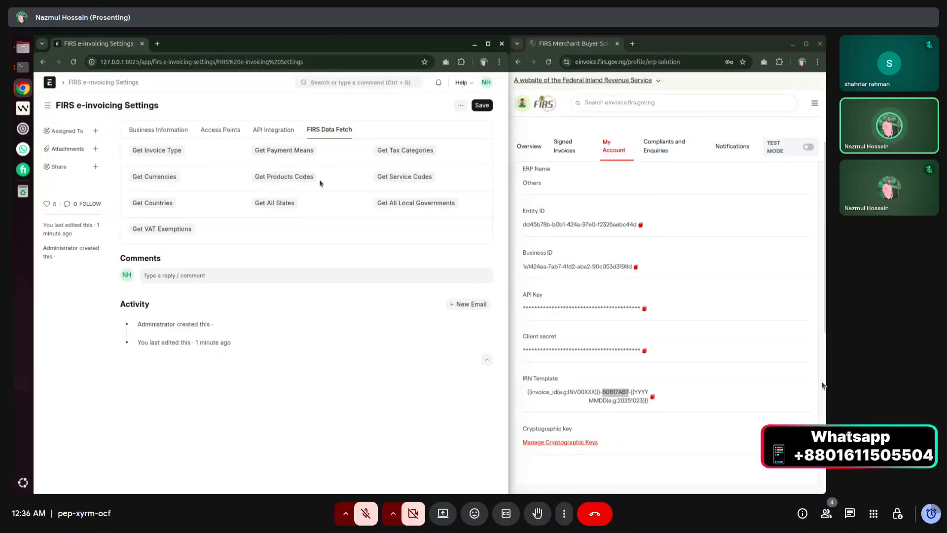
{"action": "left_click", "coordinate": [283, 179]}
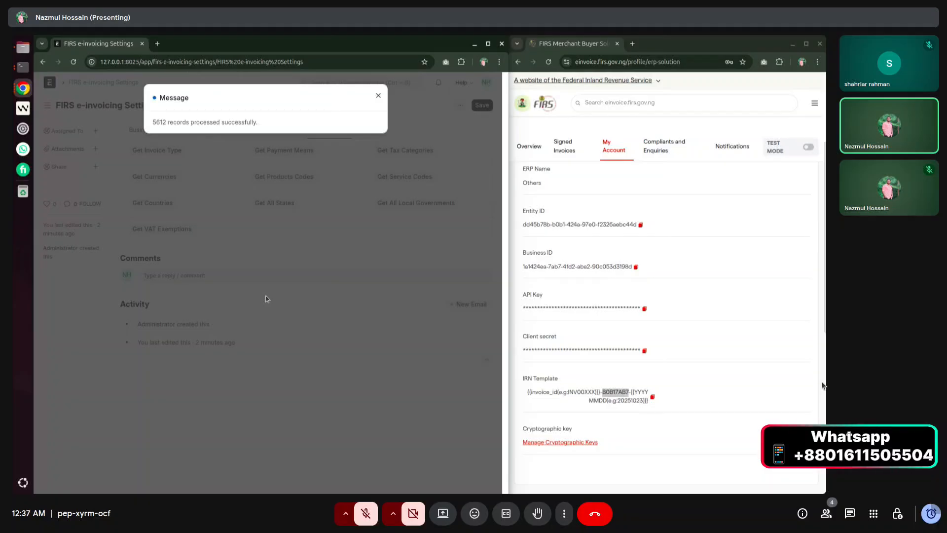
{"action": "left_click_drag", "start_coordinate": [154, 122], "coordinate": [262, 124]}
{"action": "left_click", "coordinate": [264, 126]}
{"action": "left_click", "coordinate": [378, 95]}
{"action": "left_click", "coordinate": [395, 178]}
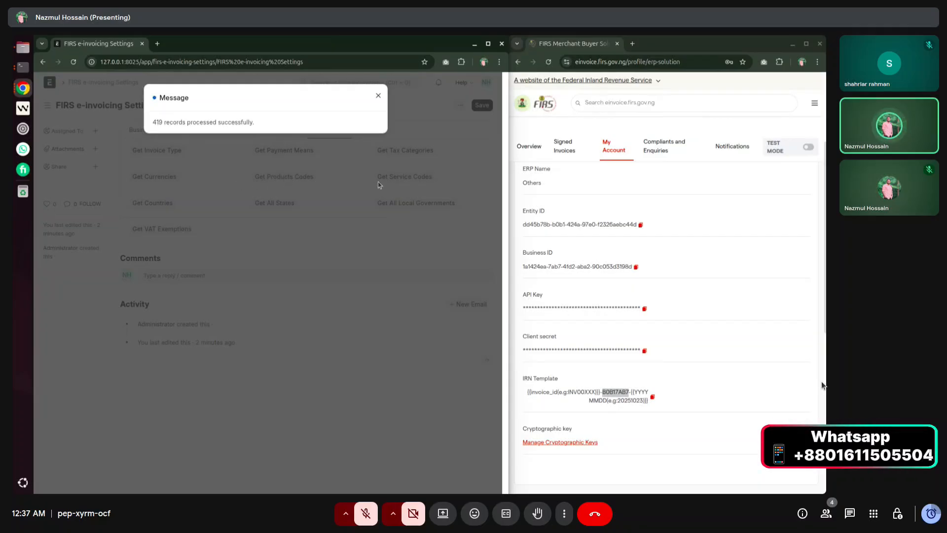
Fetch the FIRS country and state lists.
{"action": "left_click", "coordinate": [378, 96]}
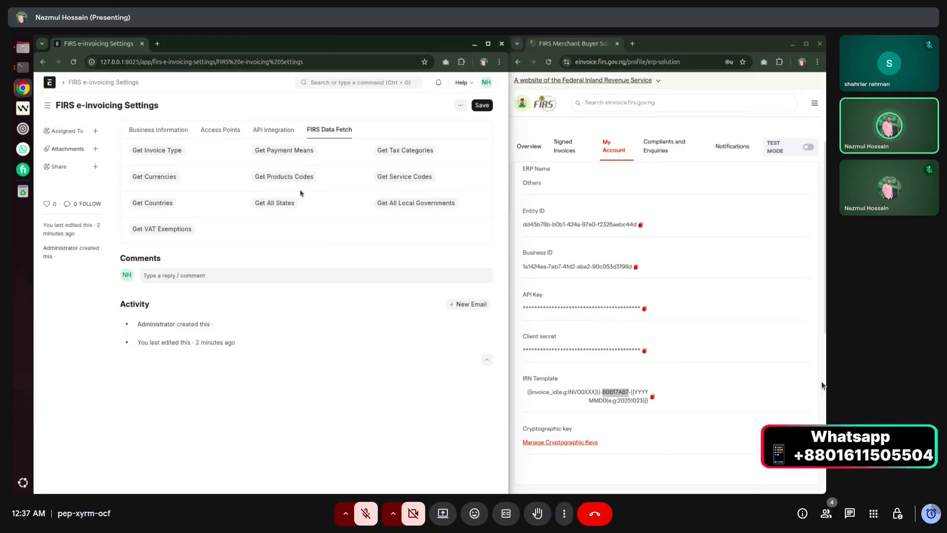
{"action": "left_click", "coordinate": [143, 202]}
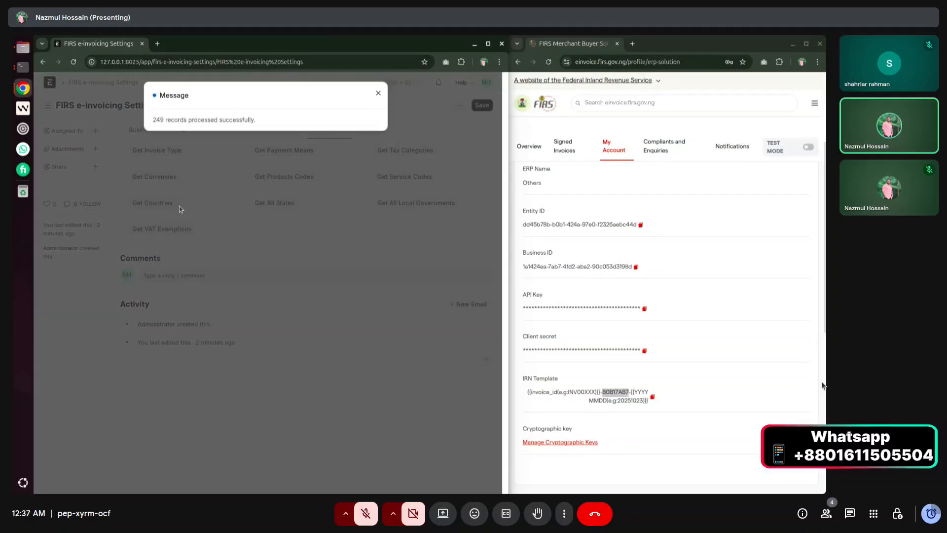
{"action": "left_click_drag", "start_coordinate": [152, 123], "coordinate": [266, 119]}
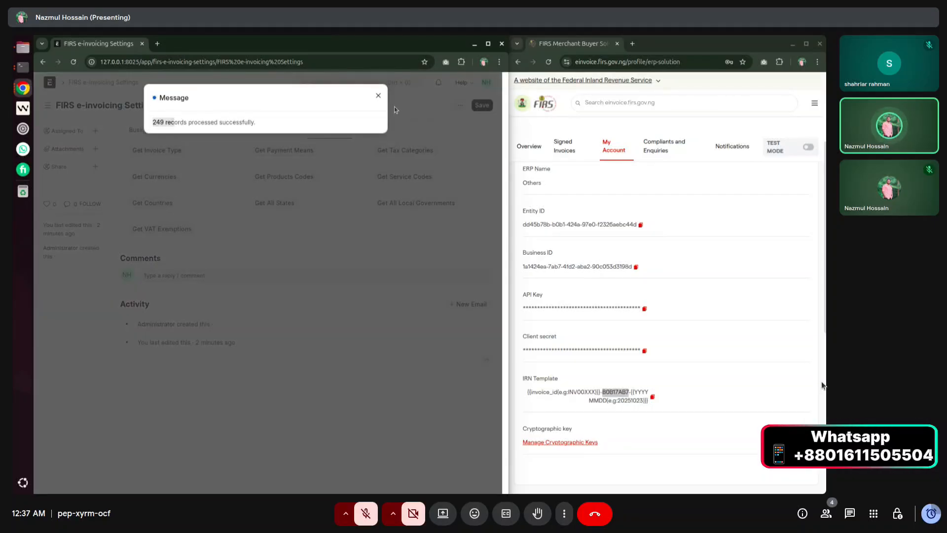
{"action": "left_click", "coordinate": [378, 96]}
{"action": "left_click", "coordinate": [269, 204]}
{"action": "left_click", "coordinate": [379, 96]}
Fetch FIRS local governments (774 records) and VAT exemptions (236 records).
{"action": "left_click", "coordinate": [424, 204]}
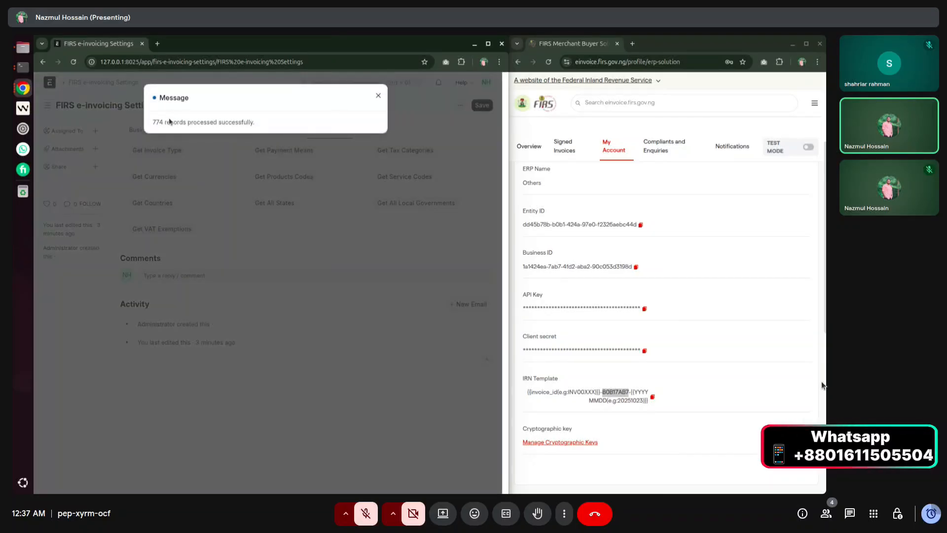
{"action": "left_click_drag", "start_coordinate": [151, 123], "coordinate": [188, 123]}
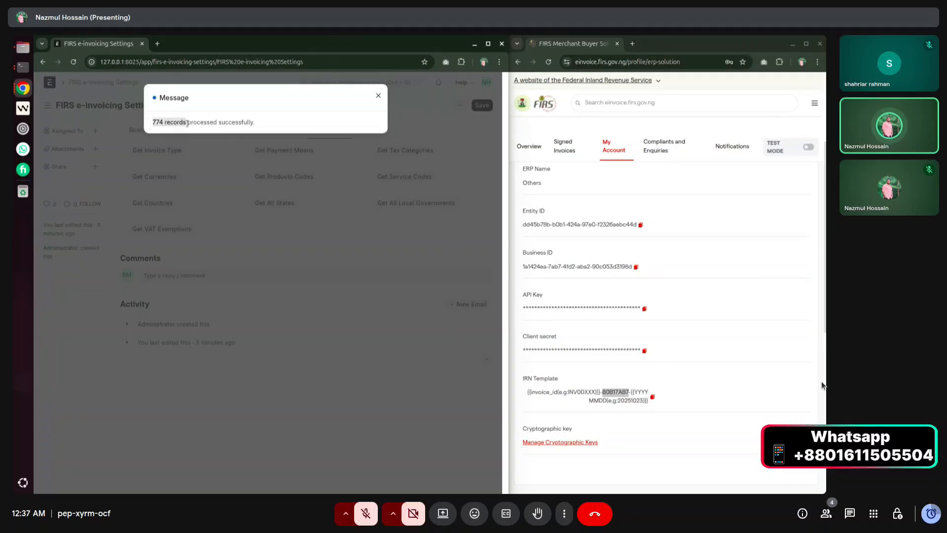
{"action": "left_click", "coordinate": [378, 97]}
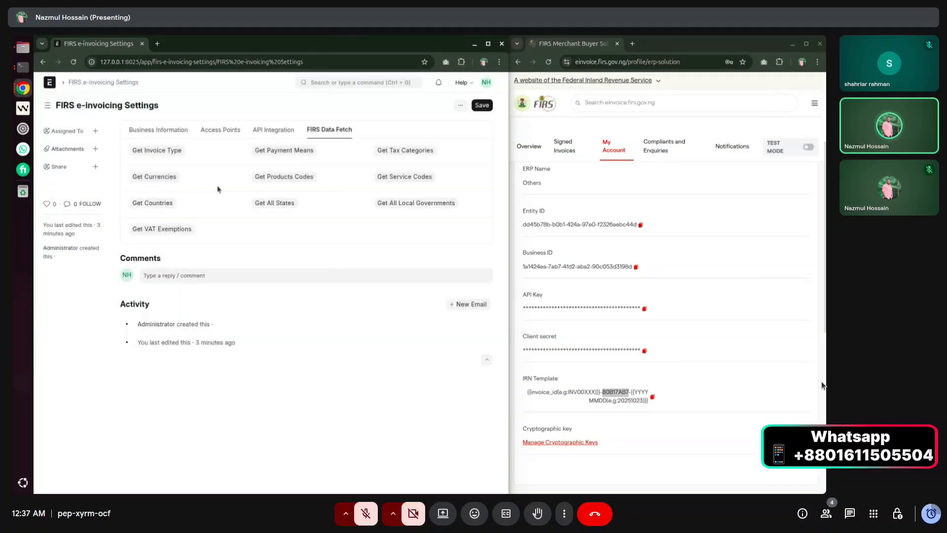
{"action": "left_click", "coordinate": [165, 229]}
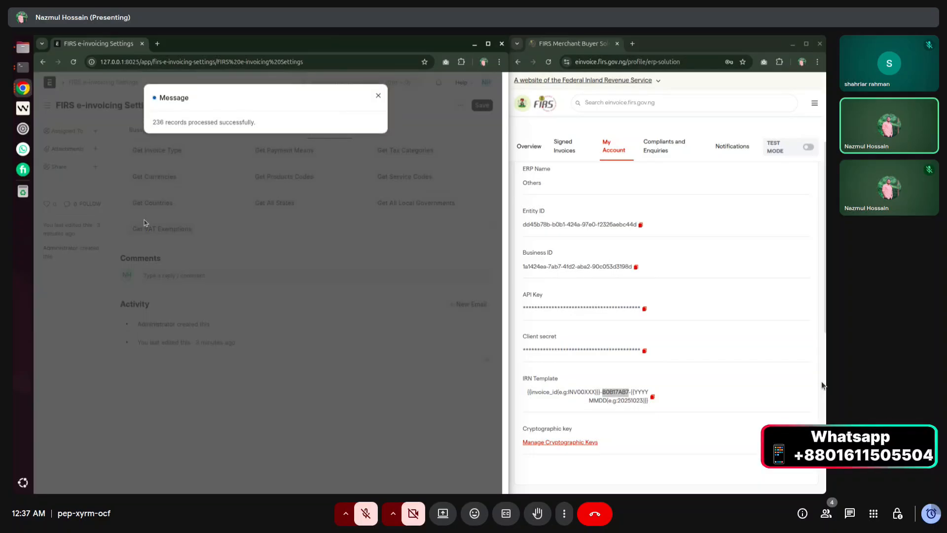
{"action": "left_click", "coordinate": [379, 95]}
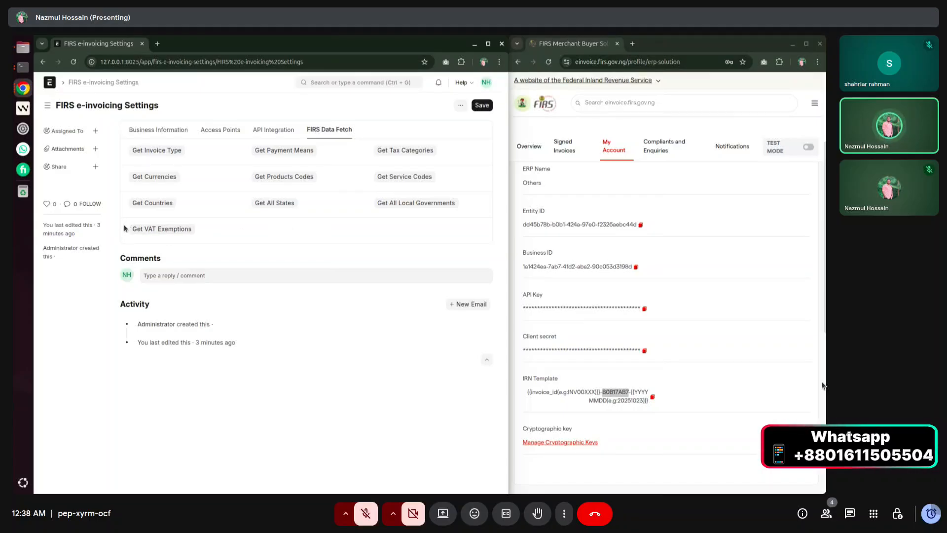
{"action": "left_click", "coordinate": [168, 232]}
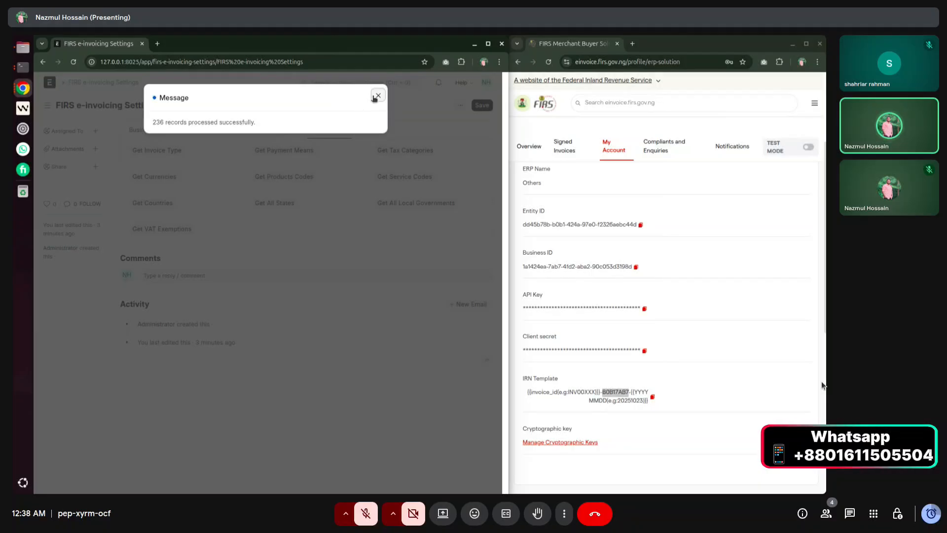
{"action": "left_click", "coordinate": [378, 96]}
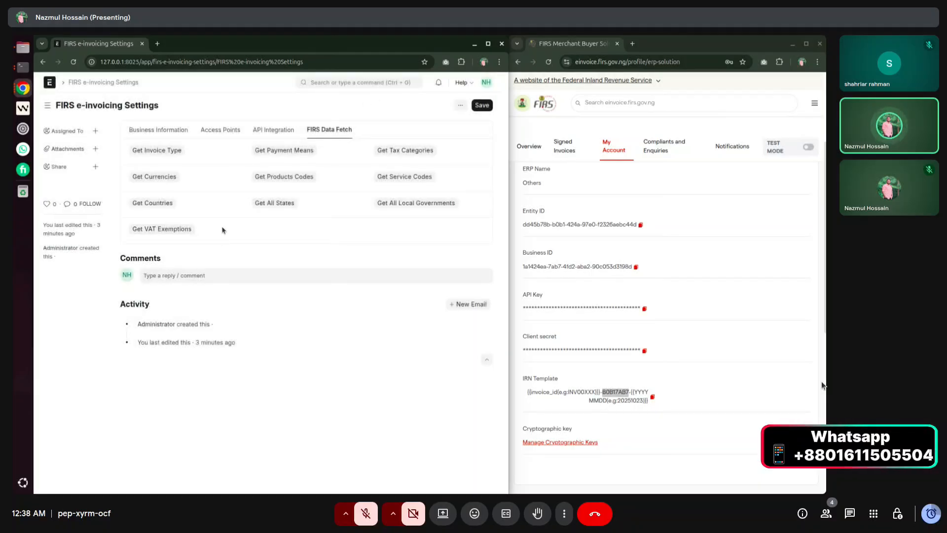
Go to the Manage Cryptographic Keys page in the FIRS e-invoicing portal.
{"action": "left_click", "coordinate": [139, 229]}
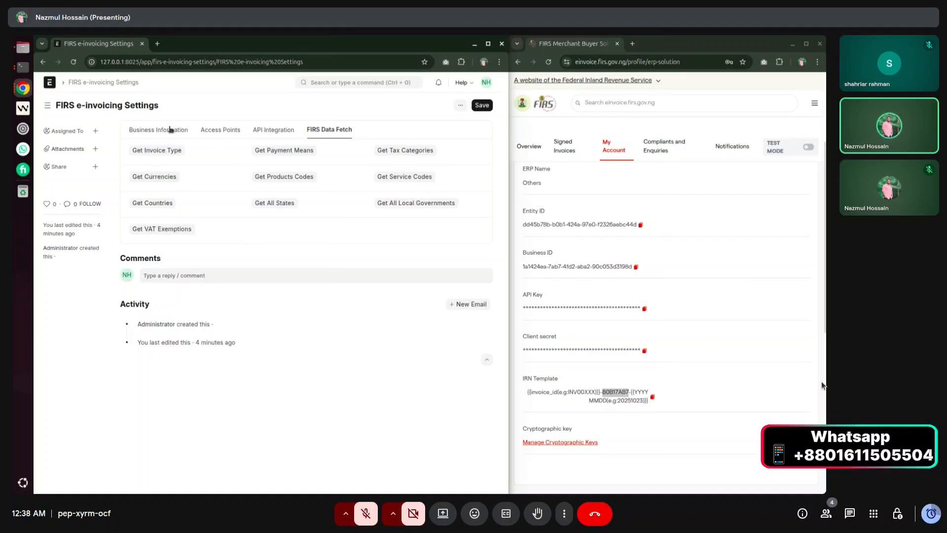
{"action": "scroll", "coordinate": [542, 402], "scroll_direction": "down", "scroll_amount": 2}
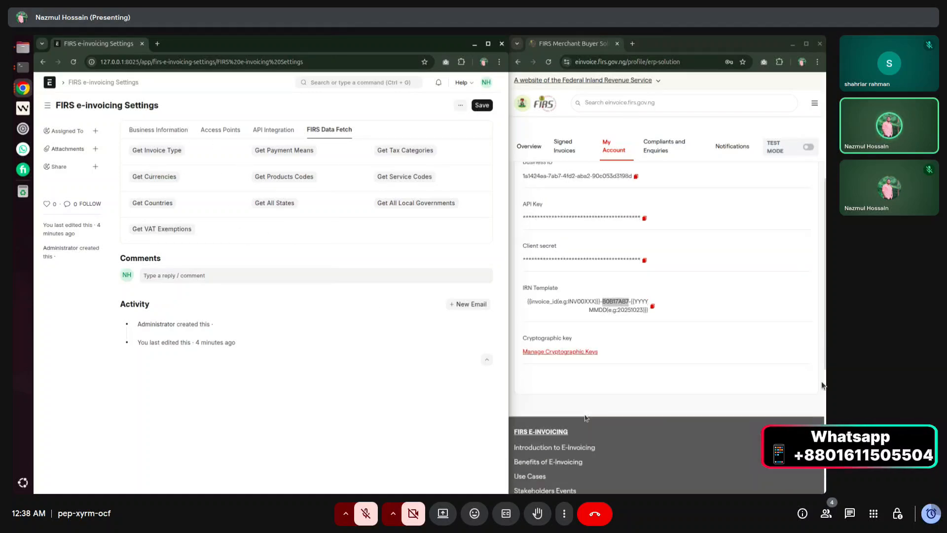
{"action": "left_click_drag", "start_coordinate": [521, 341], "coordinate": [601, 340]}
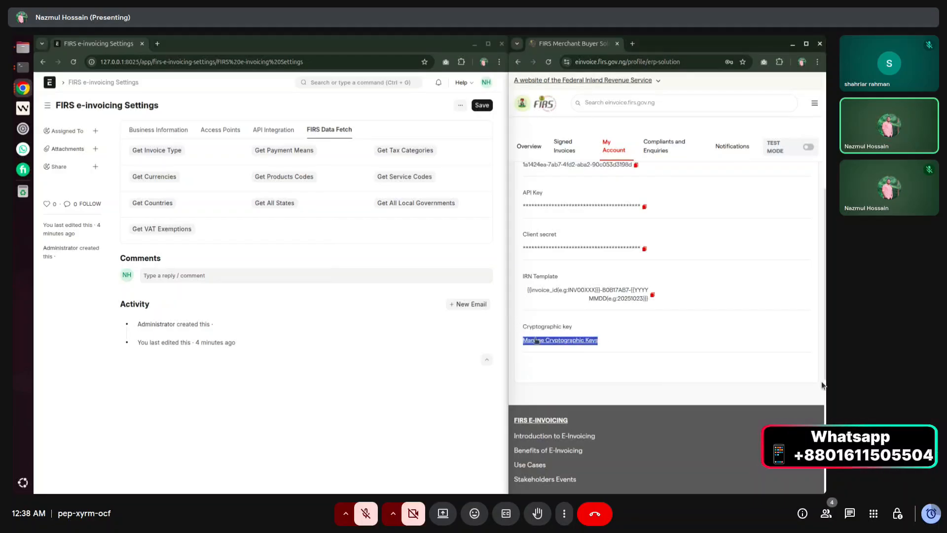
{"action": "left_click", "coordinate": [627, 345]}
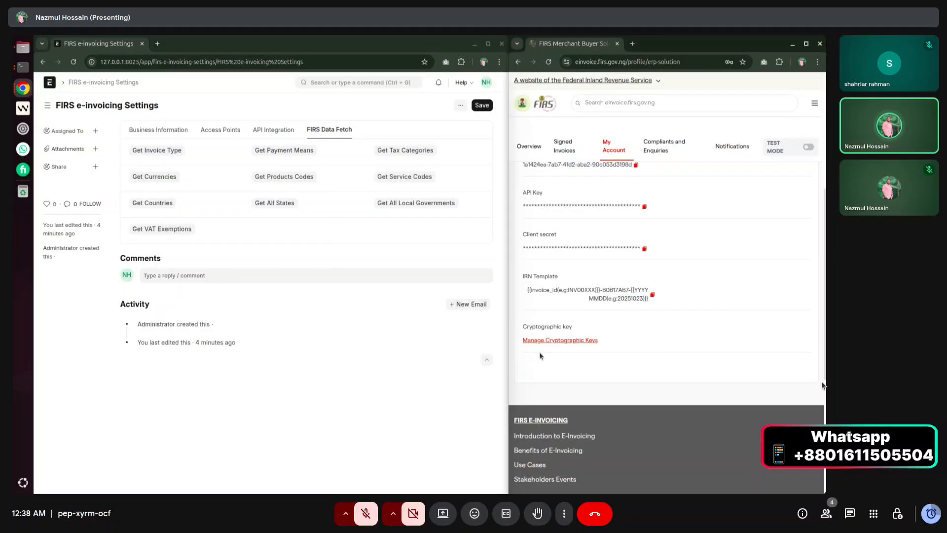
{"action": "left_click", "coordinate": [571, 340]}
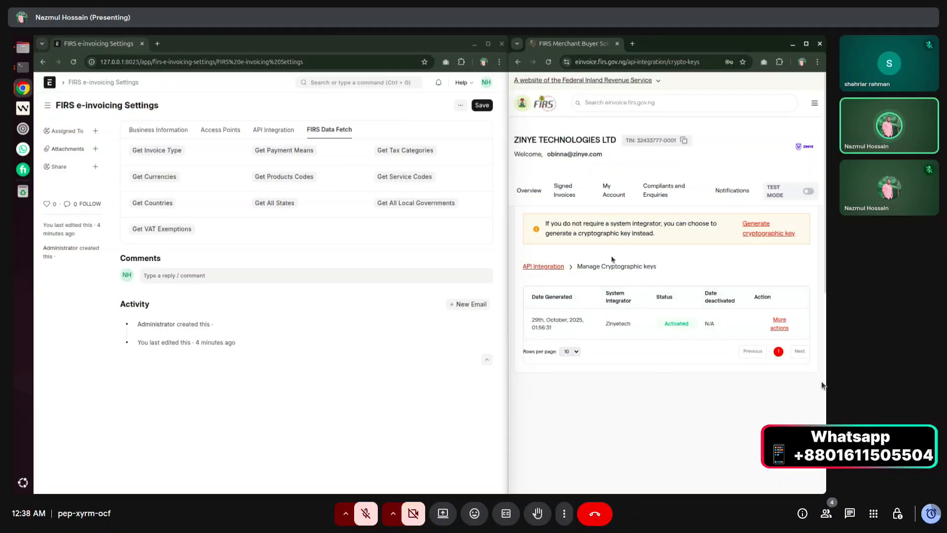
Begin a new cryptographic key with country Nigeria, then cancel without generating it.
{"action": "left_click", "coordinate": [756, 228]}
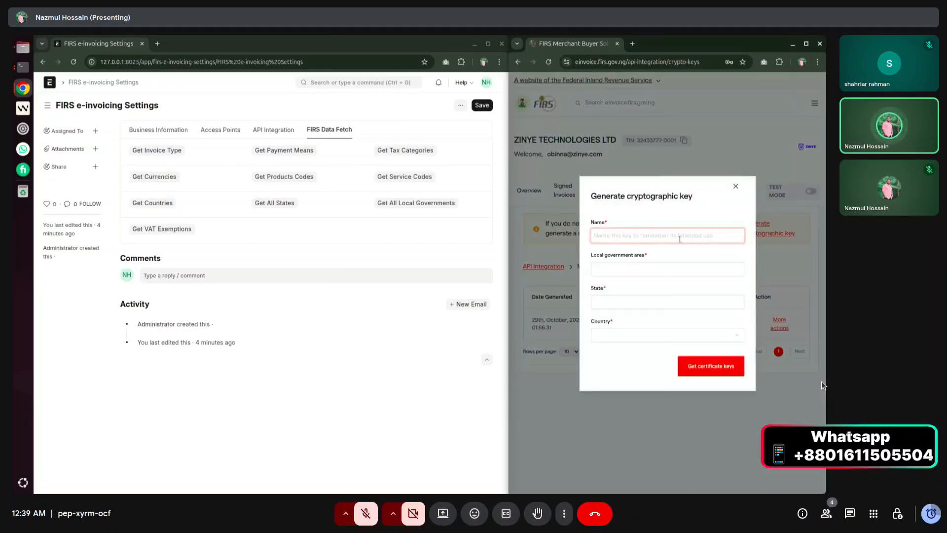
{"action": "left_click", "coordinate": [606, 271]}
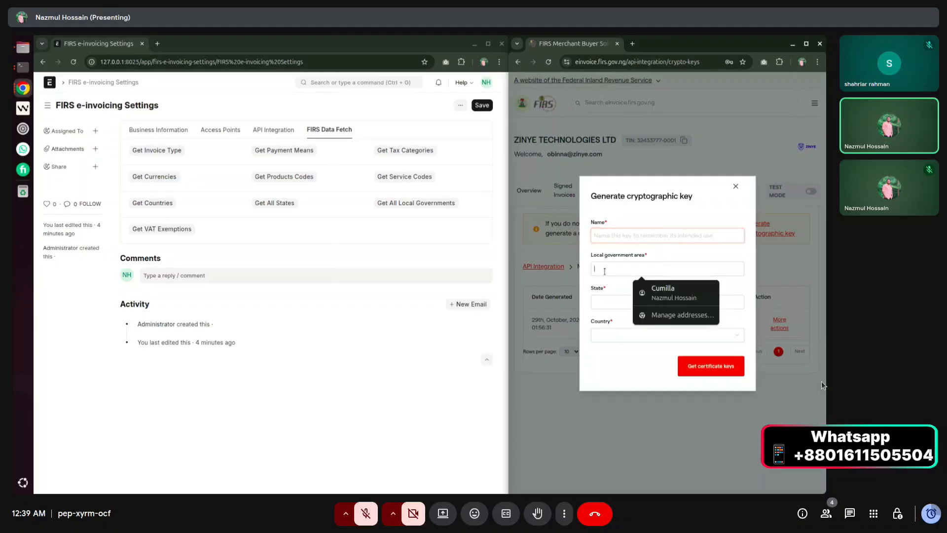
{"action": "left_click", "coordinate": [605, 297]}
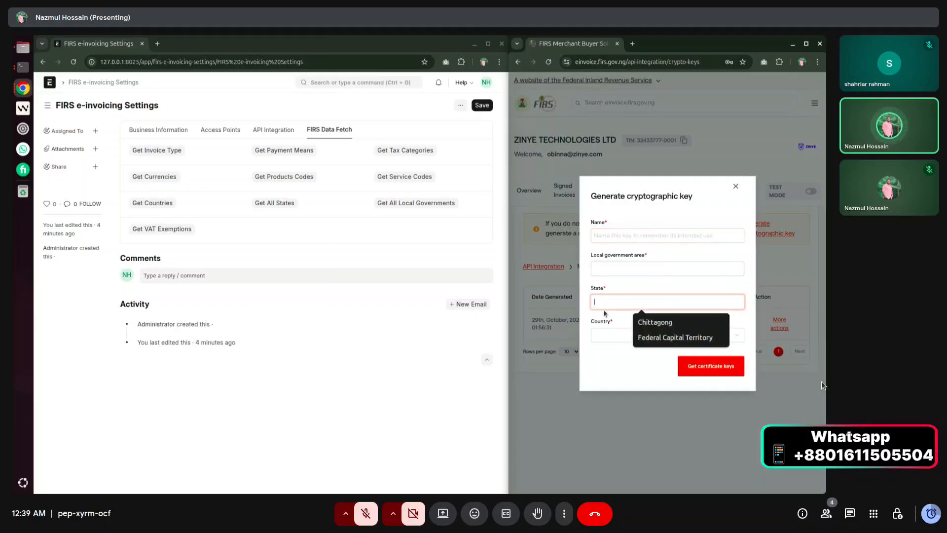
{"action": "left_click", "coordinate": [605, 337]}
{"action": "left_click", "coordinate": [610, 350]}
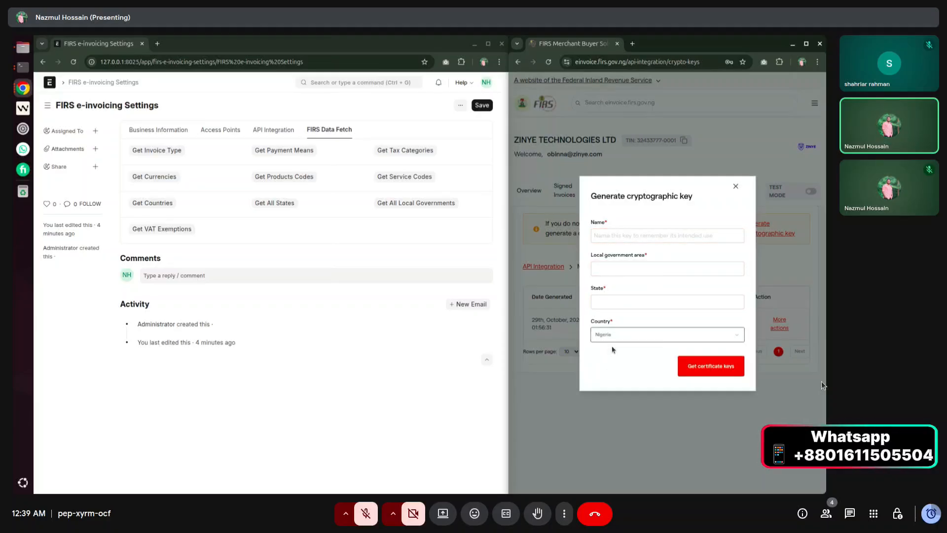
{"action": "left_click", "coordinate": [607, 301]}
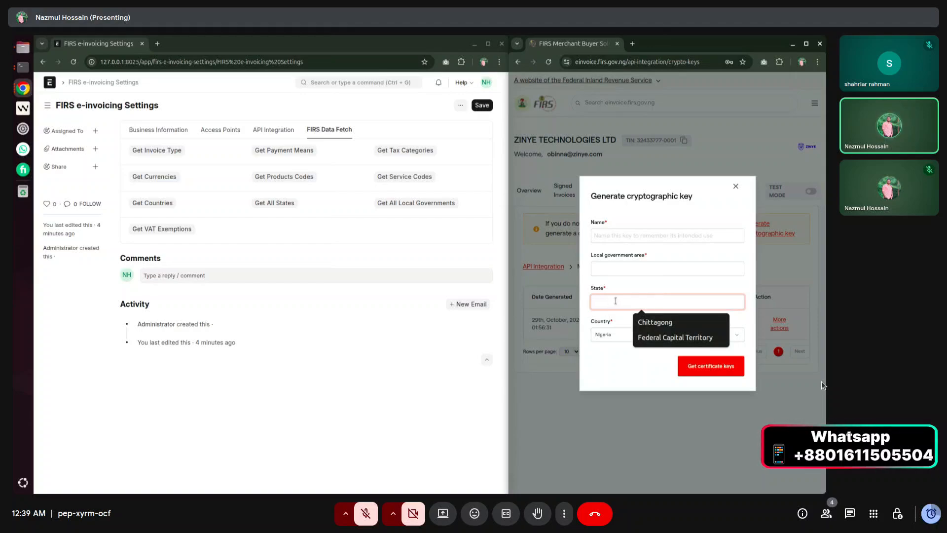
{"action": "left_click_drag", "start_coordinate": [591, 255], "coordinate": [637, 256]}
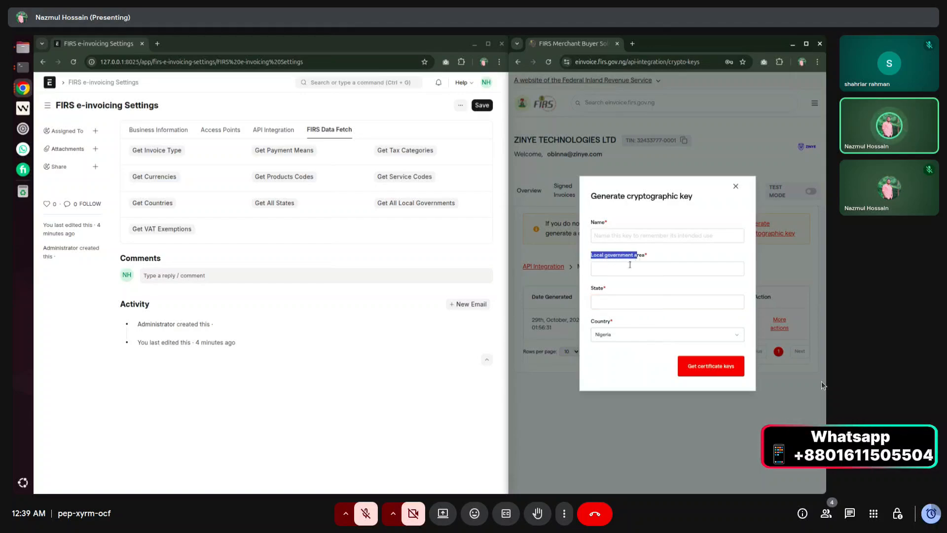
{"action": "left_click", "coordinate": [629, 267]}
{"action": "left_click", "coordinate": [599, 235]}
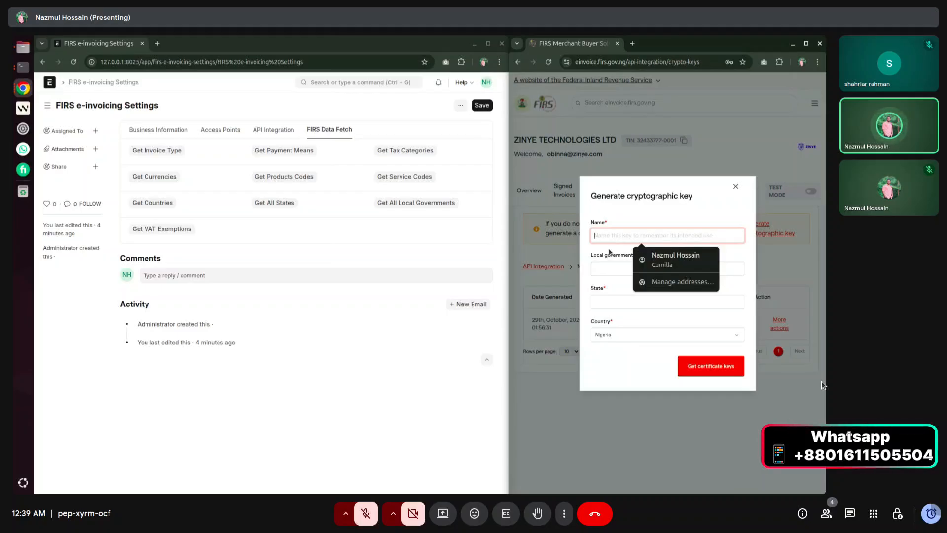
{"action": "left_click", "coordinate": [735, 187]}
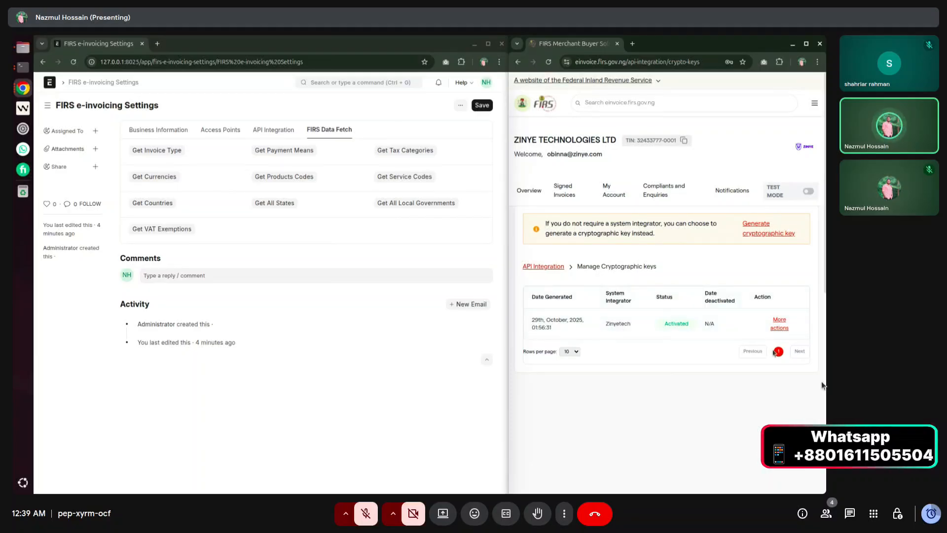
Re-download the existing activated key and bring up ERPNext's API Integration settings.
{"action": "left_click", "coordinate": [780, 328]}
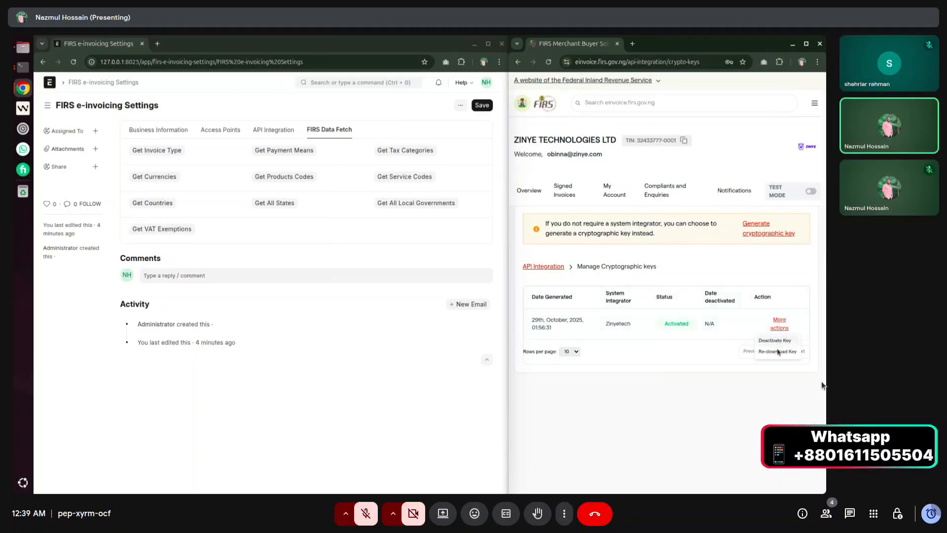
{"action": "left_click", "coordinate": [783, 351]}
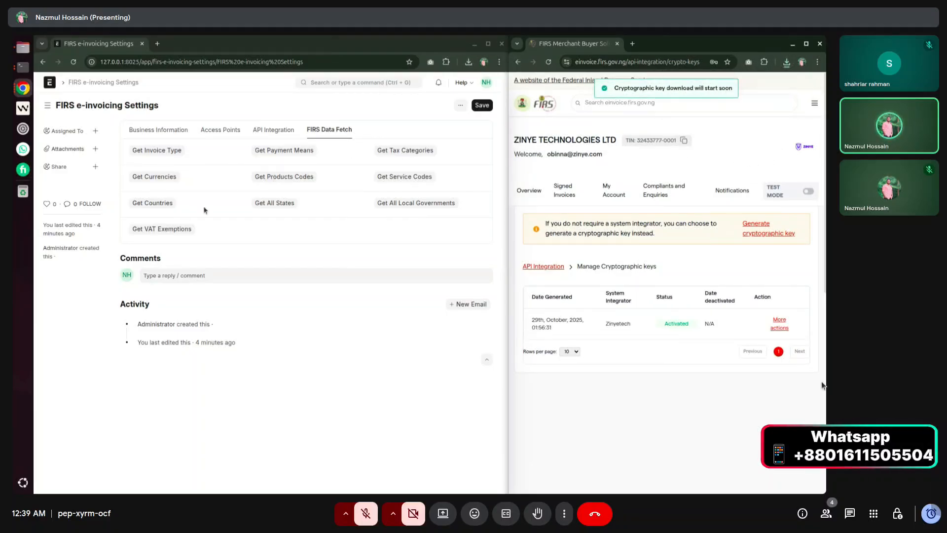
{"action": "left_click", "coordinate": [291, 130]}
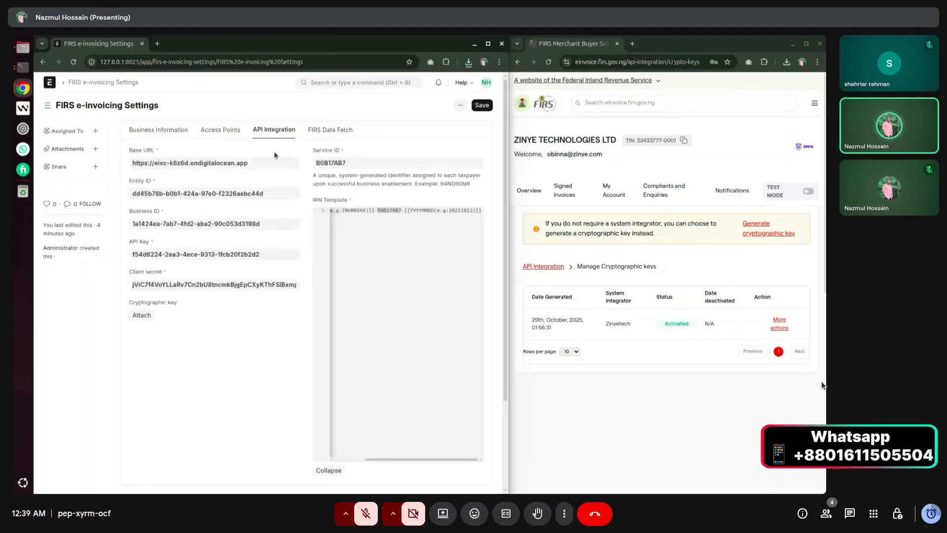
Attach and upload crypto_keys.txt from this computer as the FIRS cryptographic key.
{"action": "left_click", "coordinate": [142, 315]}
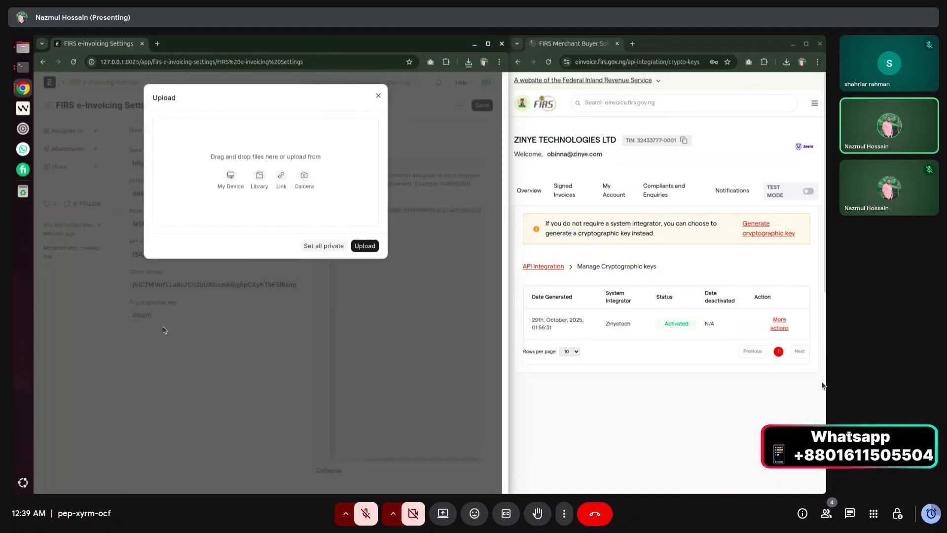
{"action": "left_click", "coordinate": [230, 186]}
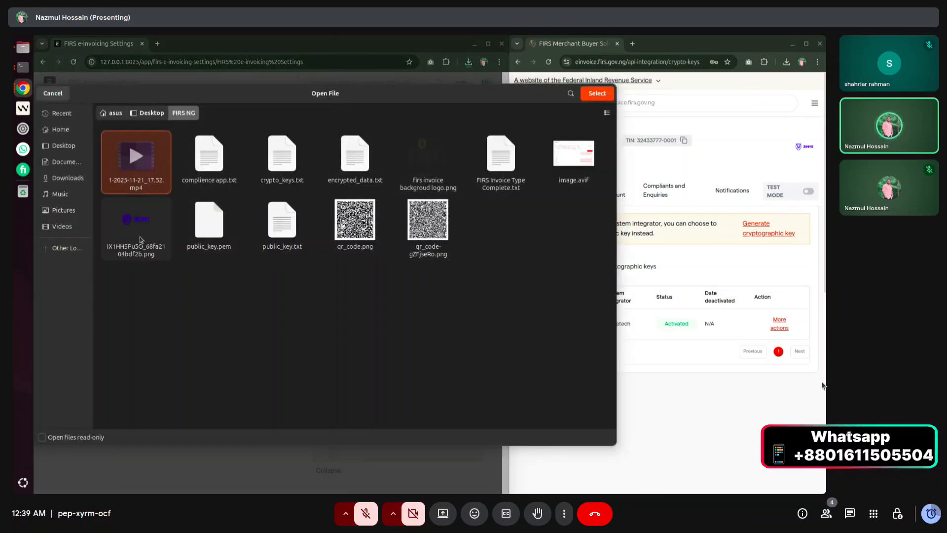
{"action": "left_click", "coordinate": [263, 170]}
{"action": "left_click", "coordinate": [597, 93]}
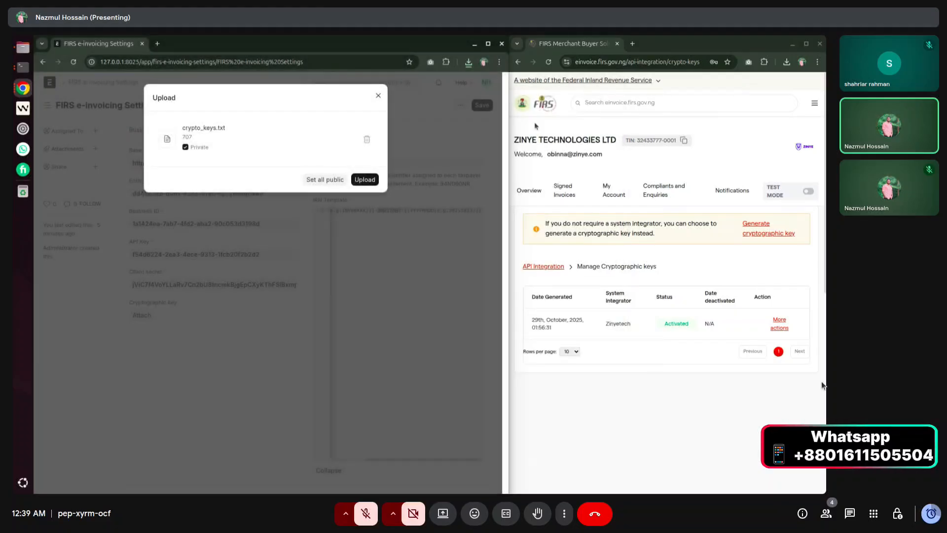
{"action": "left_click", "coordinate": [365, 181]}
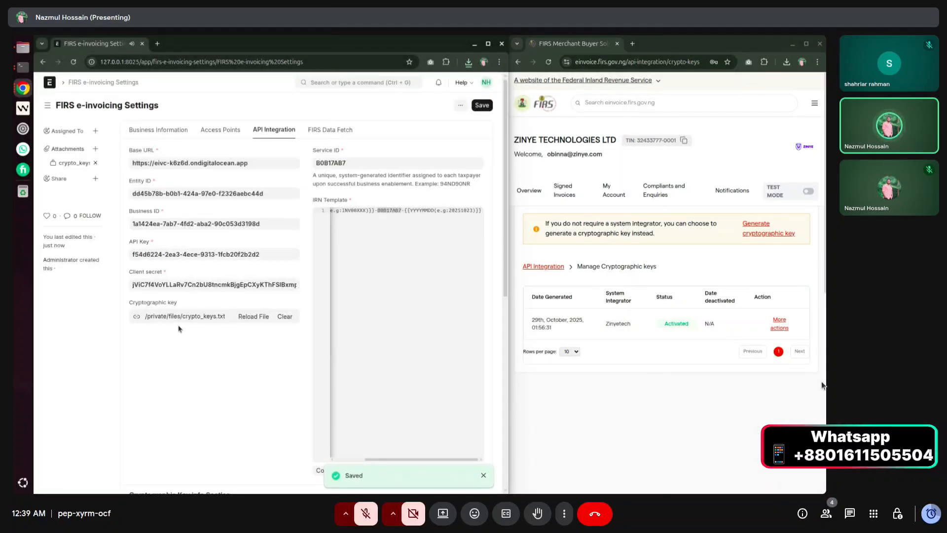
Review the auto-filled Public Key, Public Key Decoded and Certificate fields.
{"action": "scroll", "coordinate": [179, 329], "scroll_direction": "down", "scroll_amount": 1}
{"action": "scroll", "coordinate": [179, 329], "scroll_direction": "down", "scroll_amount": 5}
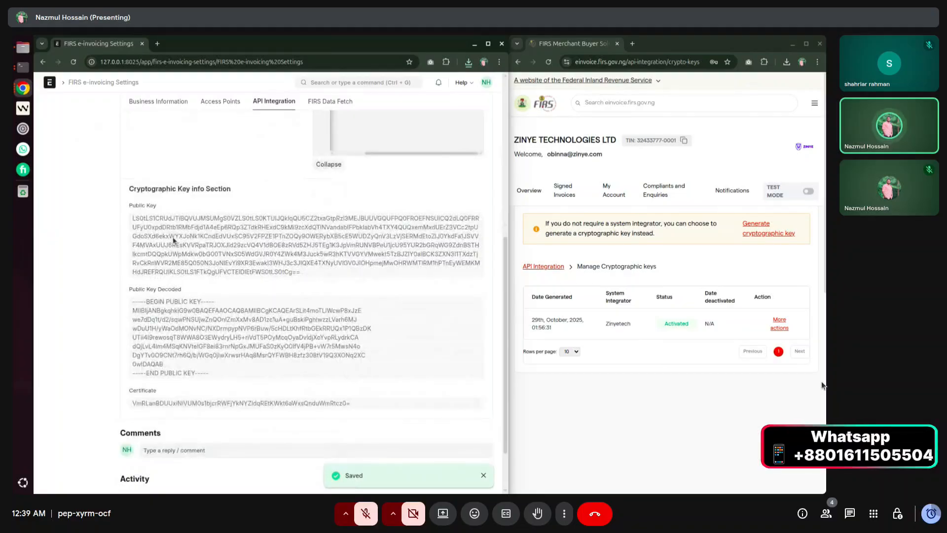
{"action": "left_click_drag", "start_coordinate": [130, 206], "coordinate": [188, 211]}
{"action": "left_click_drag", "start_coordinate": [128, 290], "coordinate": [183, 291]}
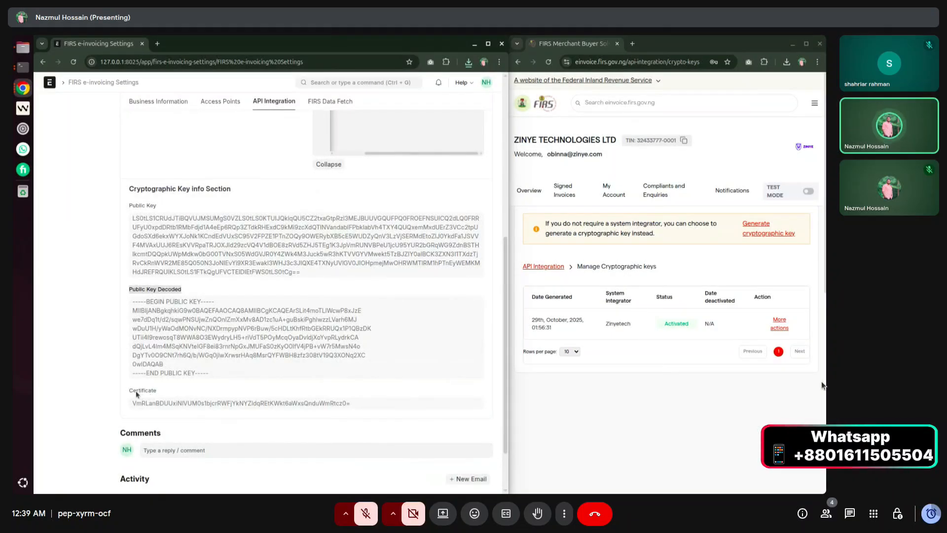
{"action": "left_click_drag", "start_coordinate": [127, 390], "coordinate": [175, 389]}
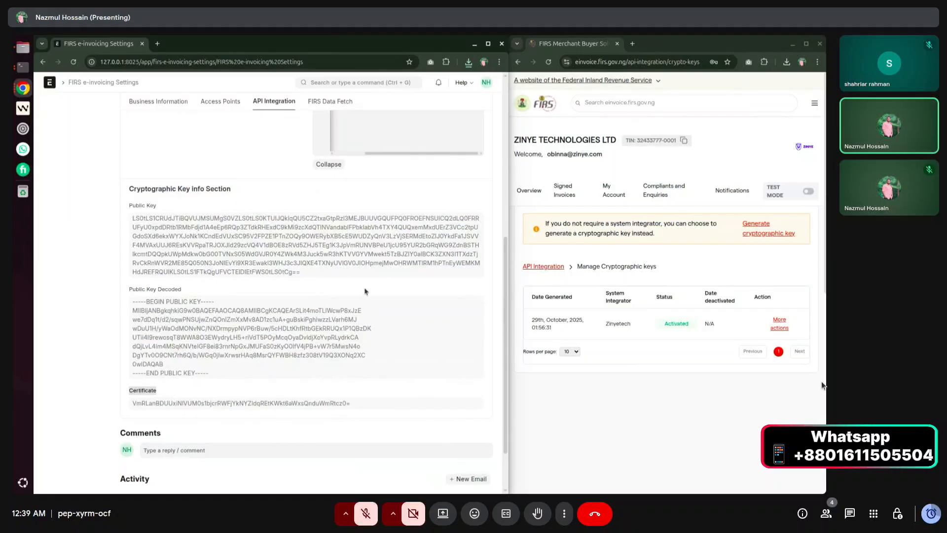
{"action": "left_click", "coordinate": [213, 389]}
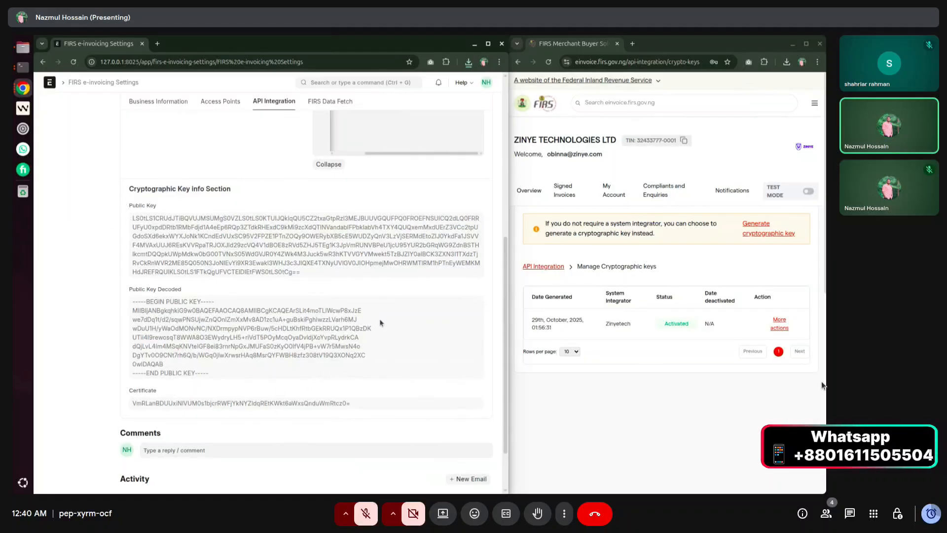
{"action": "scroll", "coordinate": [321, 353], "scroll_direction": "up", "scroll_amount": 4}
{"action": "scroll", "coordinate": [301, 316], "scroll_direction": "down", "scroll_amount": 3}
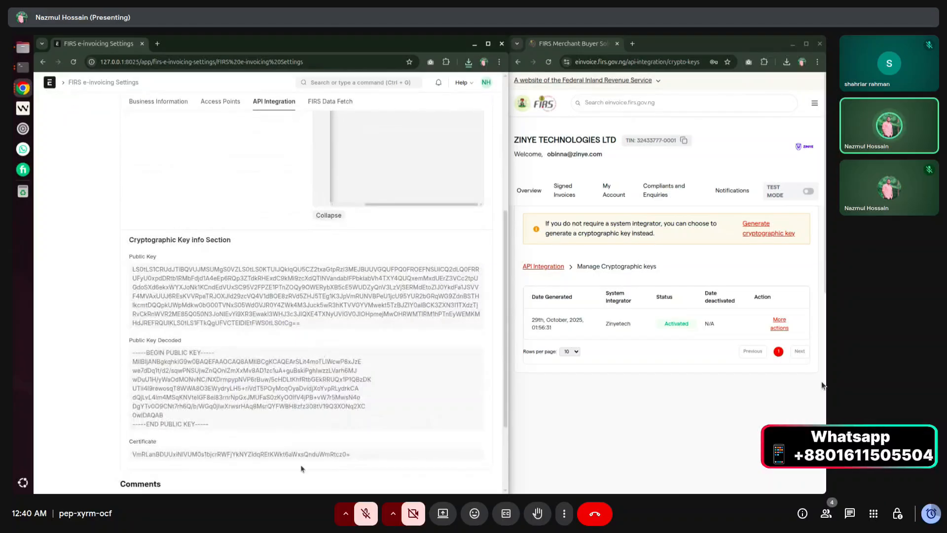
{"action": "scroll", "coordinate": [293, 275], "scroll_direction": "down", "scroll_amount": 2}
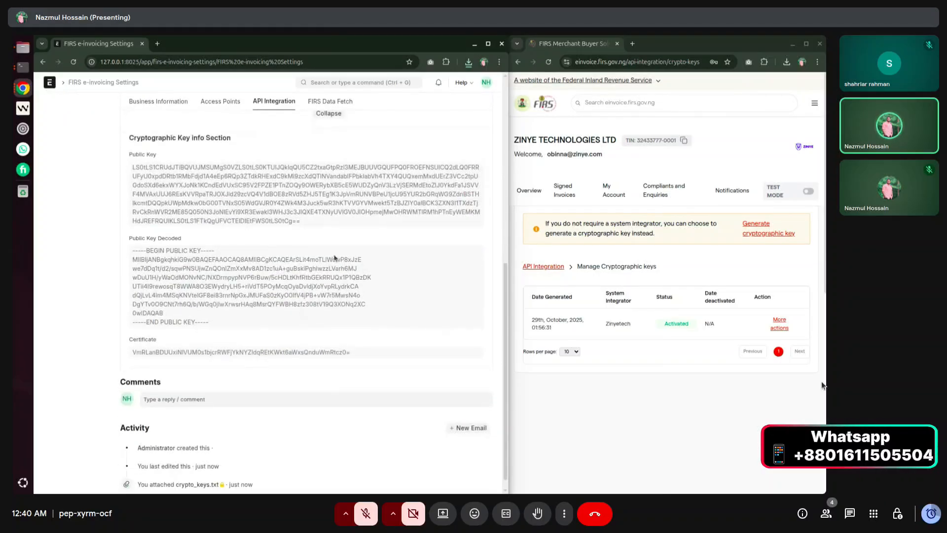
{"action": "scroll", "coordinate": [353, 317], "scroll_direction": "up", "scroll_amount": 7}
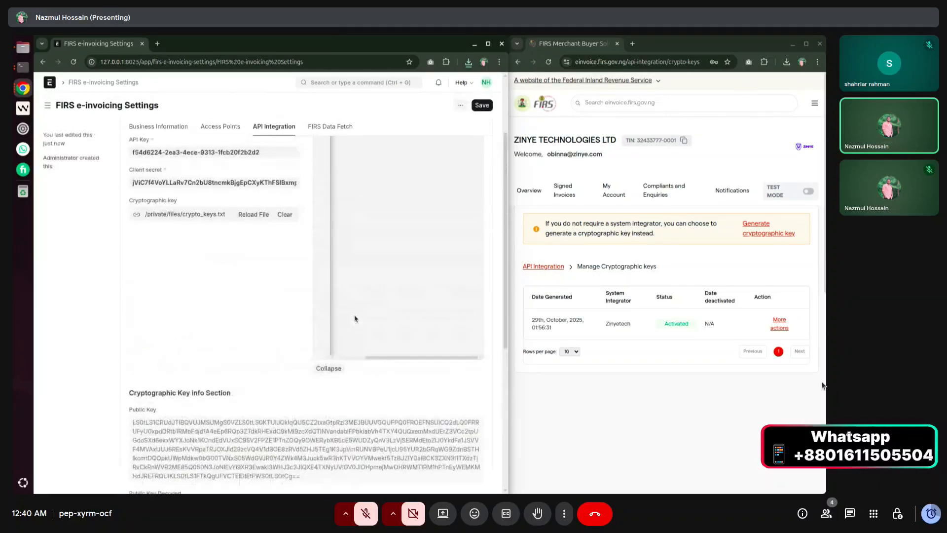
{"action": "scroll", "coordinate": [131, 394], "scroll_direction": "down", "scroll_amount": 4}
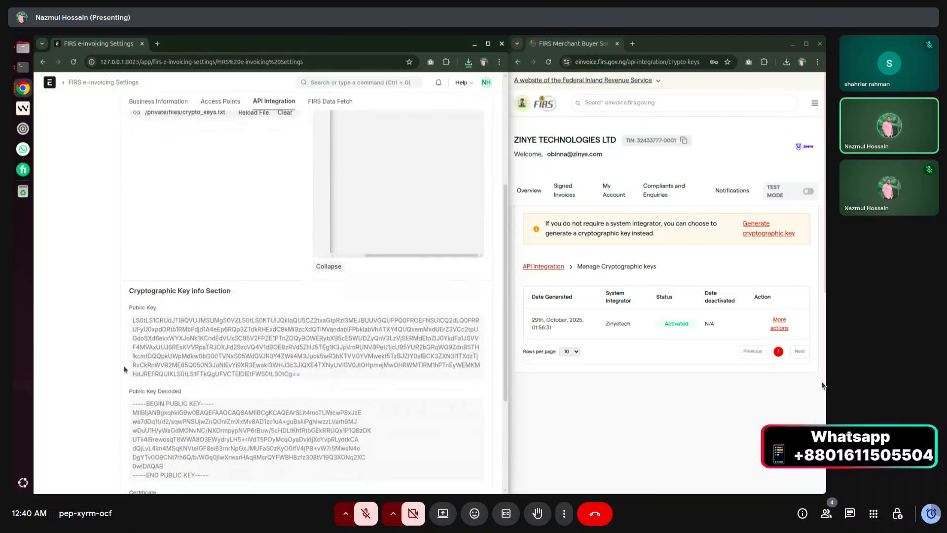
{"action": "scroll", "coordinate": [262, 392], "scroll_direction": "up", "scroll_amount": 4}
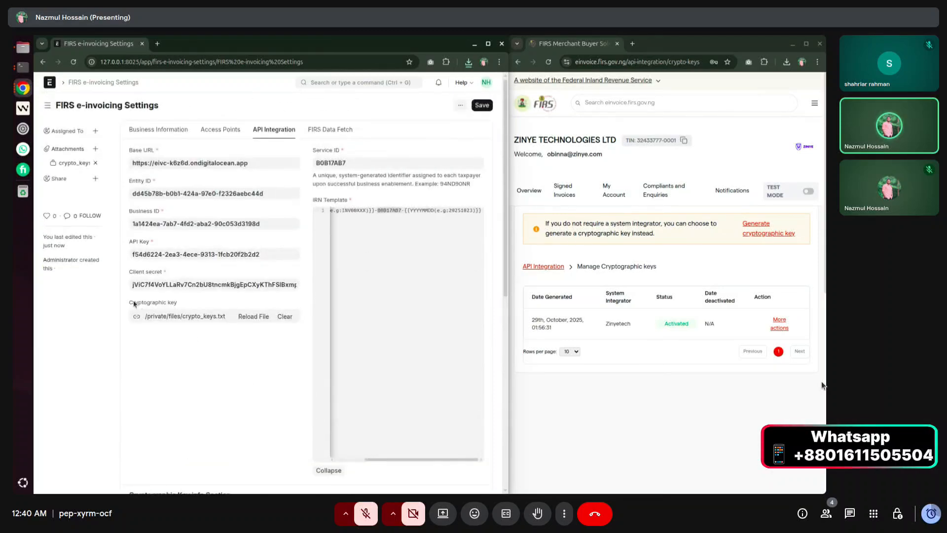
{"action": "scroll", "coordinate": [237, 412], "scroll_direction": "down", "scroll_amount": 5}
{"action": "scroll", "coordinate": [237, 411], "scroll_direction": "up", "scroll_amount": 4}
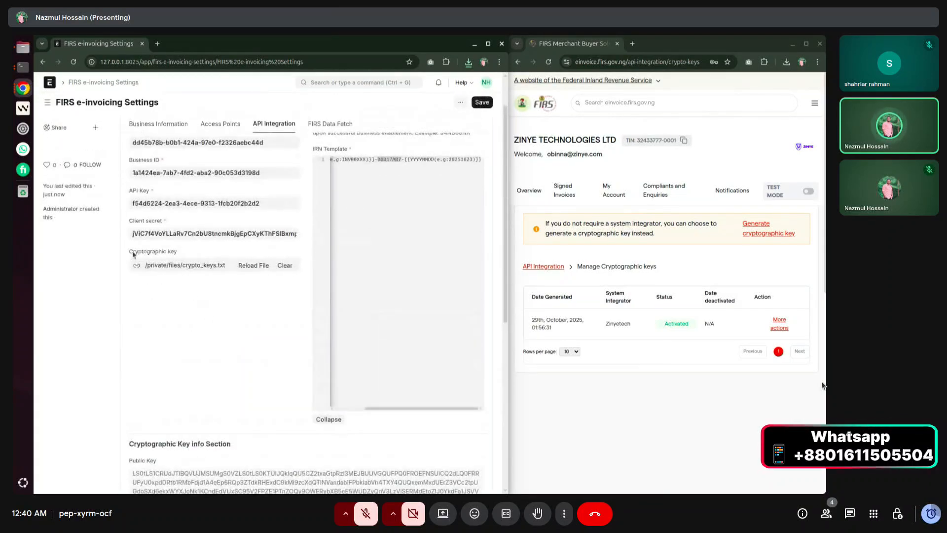
Re-check the Cryptographic Key attachment, decoded public key block and certificate value.
{"action": "left_click_drag", "start_coordinate": [129, 256], "coordinate": [174, 254]}
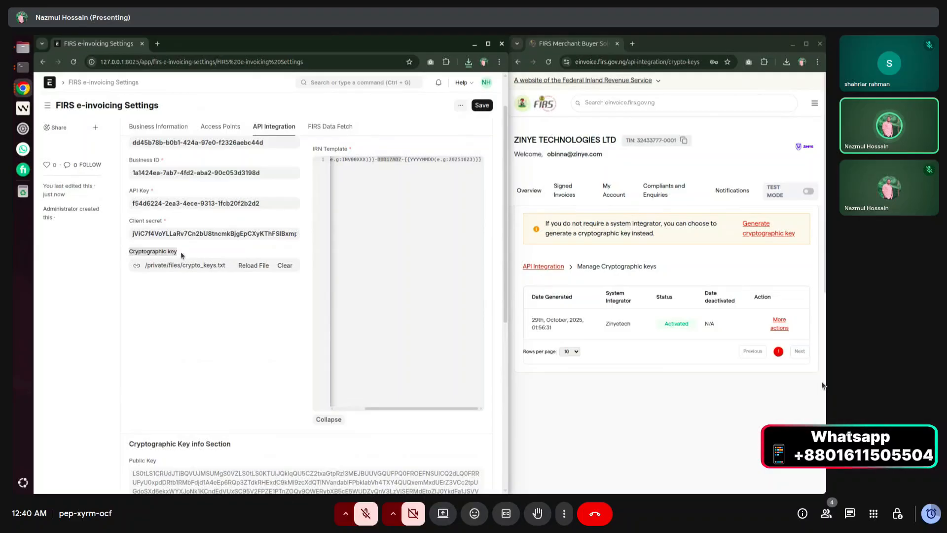
{"action": "scroll", "coordinate": [228, 372], "scroll_direction": "down", "scroll_amount": 4}
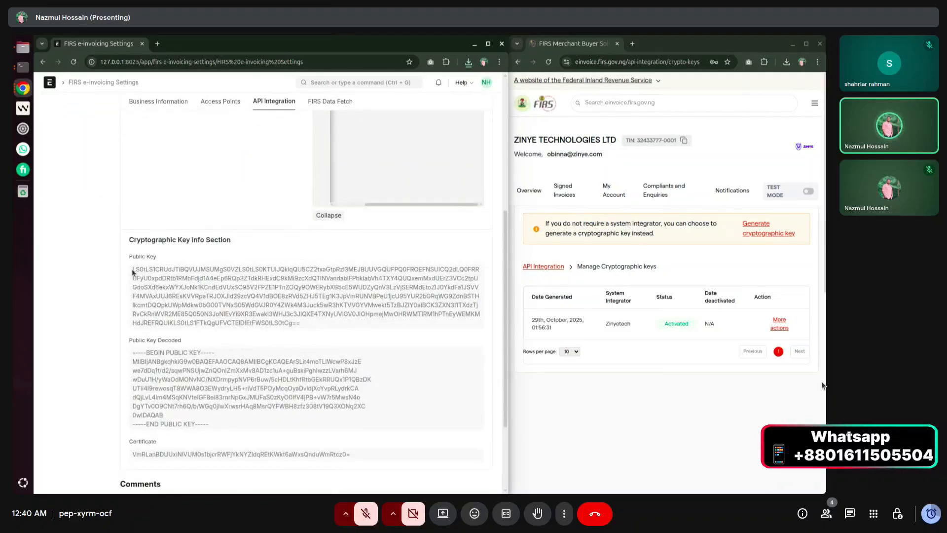
{"action": "left_click_drag", "start_coordinate": [133, 271], "coordinate": [306, 325]}
{"action": "scroll", "coordinate": [251, 332], "scroll_direction": "down", "scroll_amount": 2}
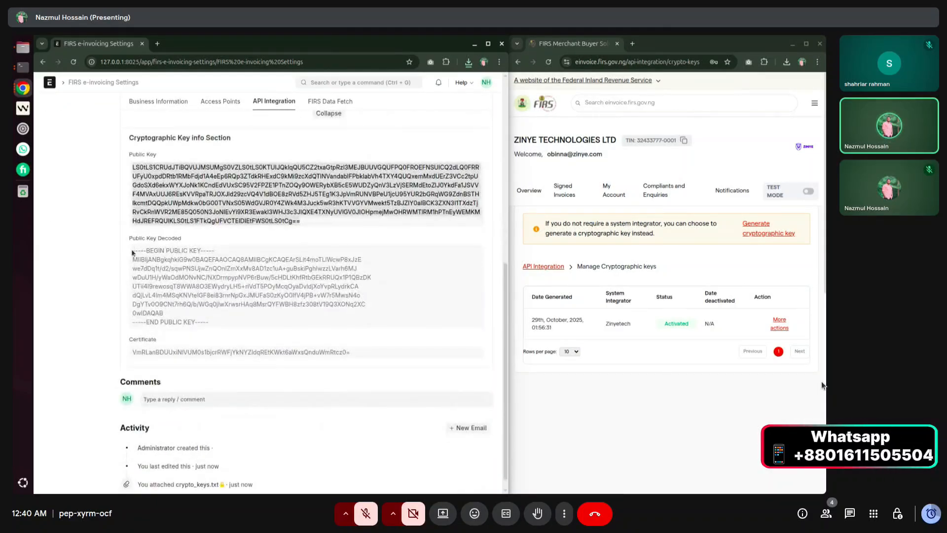
{"action": "left_click_drag", "start_coordinate": [132, 252], "coordinate": [226, 325]}
{"action": "left_click_drag", "start_coordinate": [132, 355], "coordinate": [395, 354]}
{"action": "left_click", "coordinate": [371, 366]}
{"action": "scroll", "coordinate": [372, 368], "scroll_direction": "up", "scroll_amount": 7}
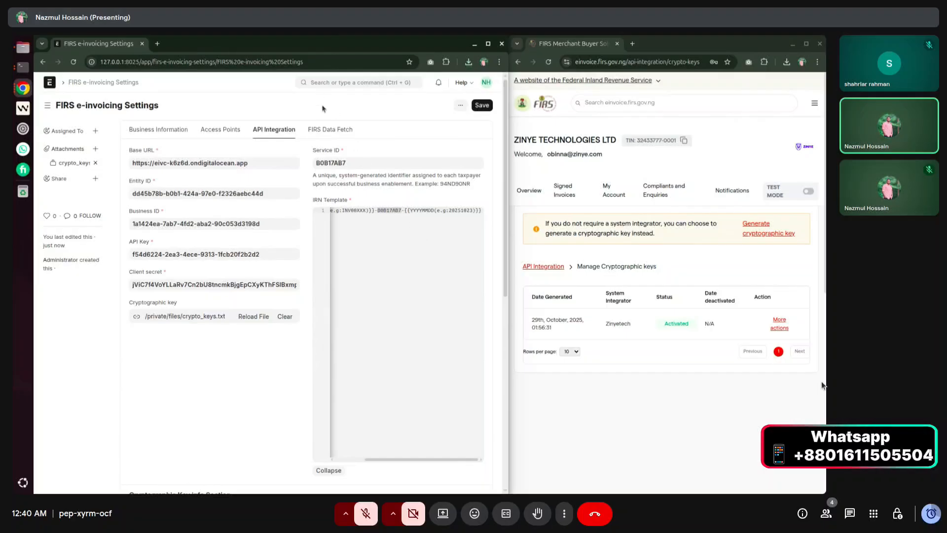
{"action": "left_click", "coordinate": [340, 80]}
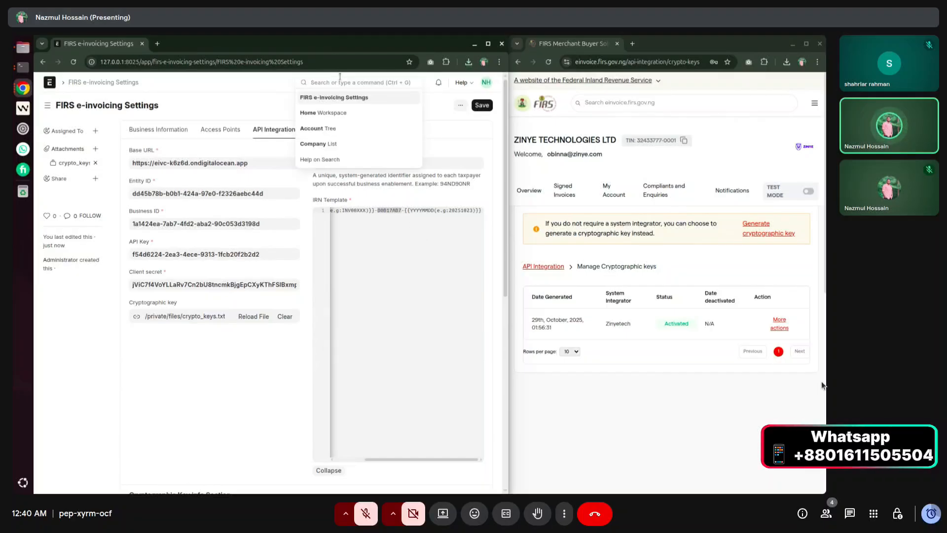
Open the ZINYE TECHNOLOGIES LTD company record and expand its Address & Contact section.
{"action": "left_click", "coordinate": [390, 144]}
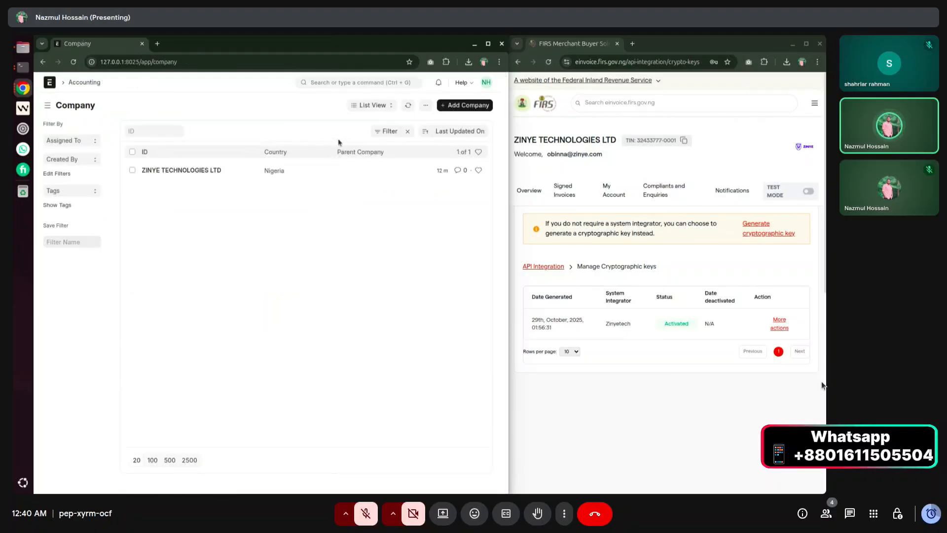
{"action": "left_click", "coordinate": [157, 170]}
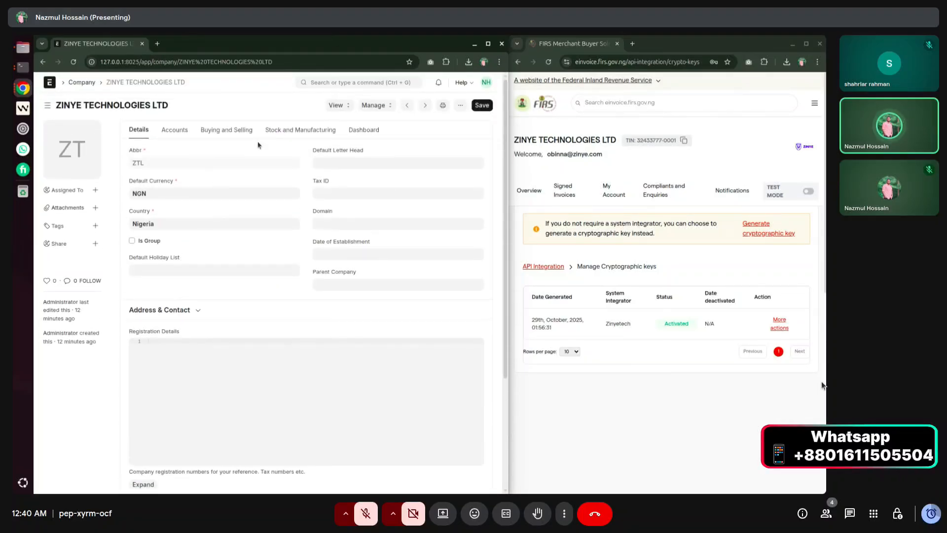
{"action": "scroll", "coordinate": [256, 182], "scroll_direction": "down", "scroll_amount": 3}
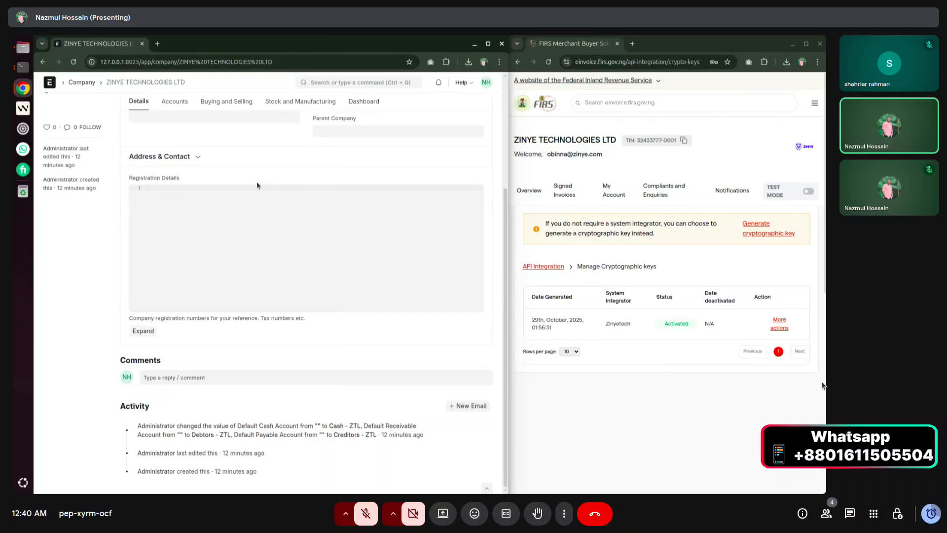
{"action": "scroll", "coordinate": [256, 186], "scroll_direction": "up", "scroll_amount": 3}
{"action": "left_click", "coordinate": [195, 305]}
Start a new address for the company with Address Type Office.
{"action": "scroll", "coordinate": [195, 306], "scroll_direction": "down", "scroll_amount": 3}
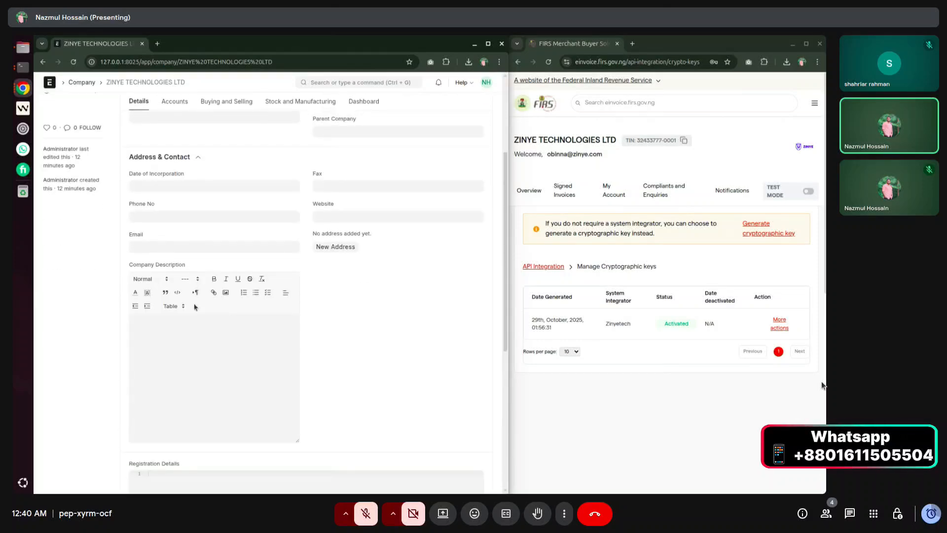
{"action": "left_click", "coordinate": [330, 248]}
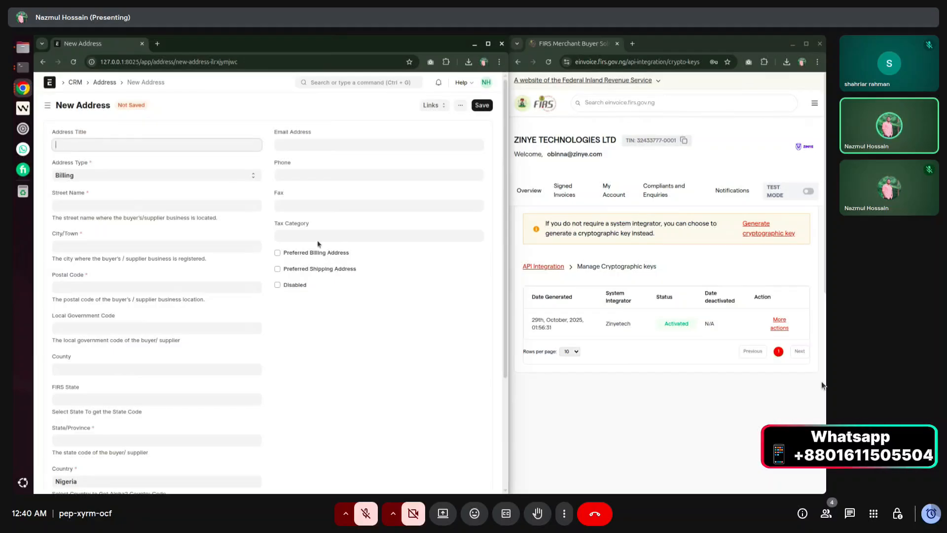
{"action": "left_click", "coordinate": [87, 175]}
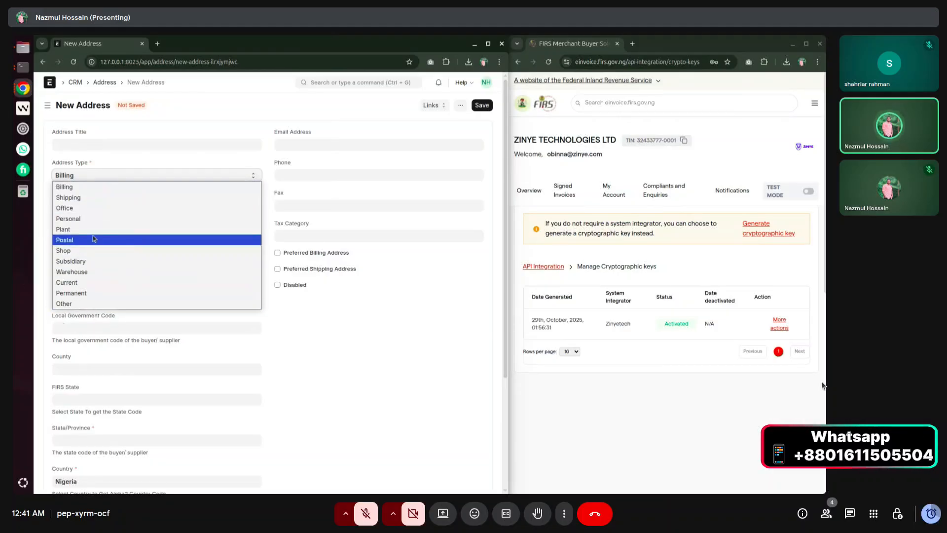
{"action": "left_click", "coordinate": [143, 209]}
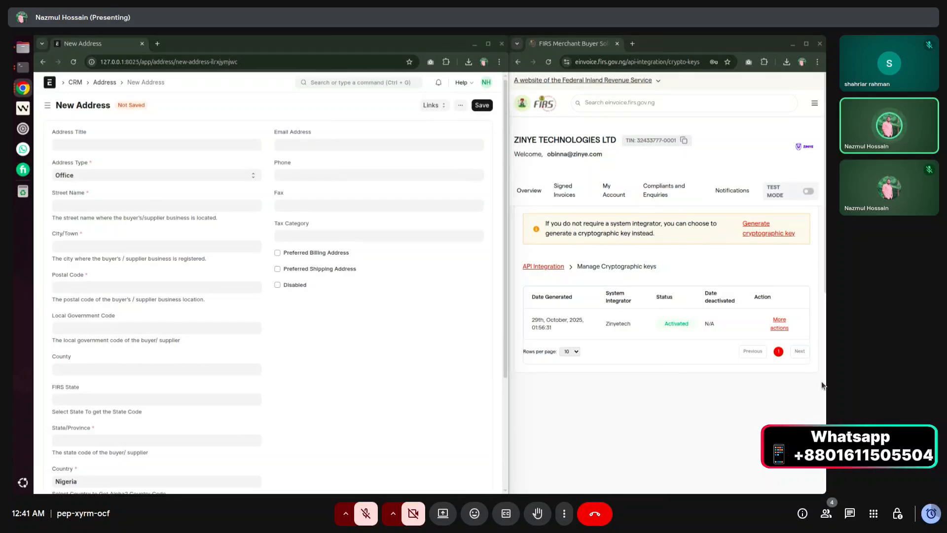
Paste the street name, city and postal code copied from the FIRS portal.
{"action": "left_click", "coordinate": [84, 203]}
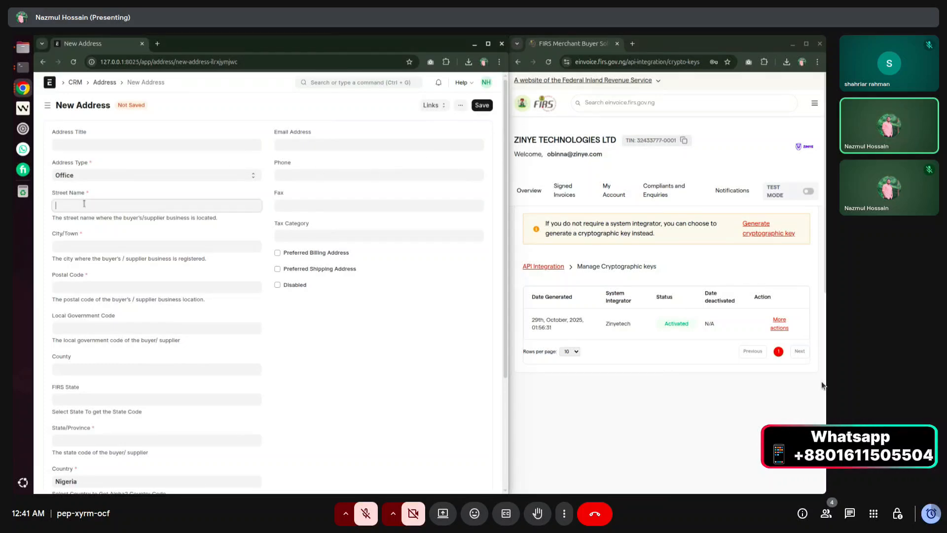
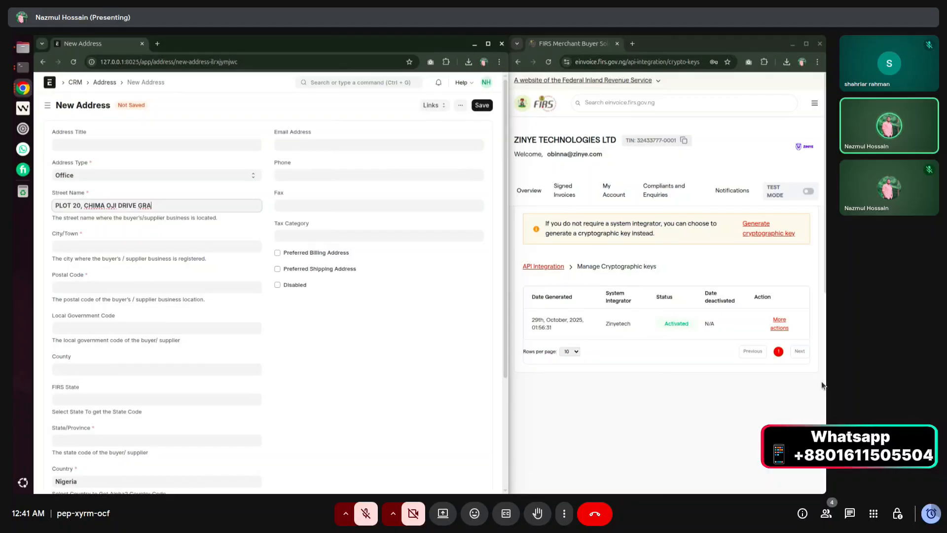
{"action": "left_click", "coordinate": [822, 385]}
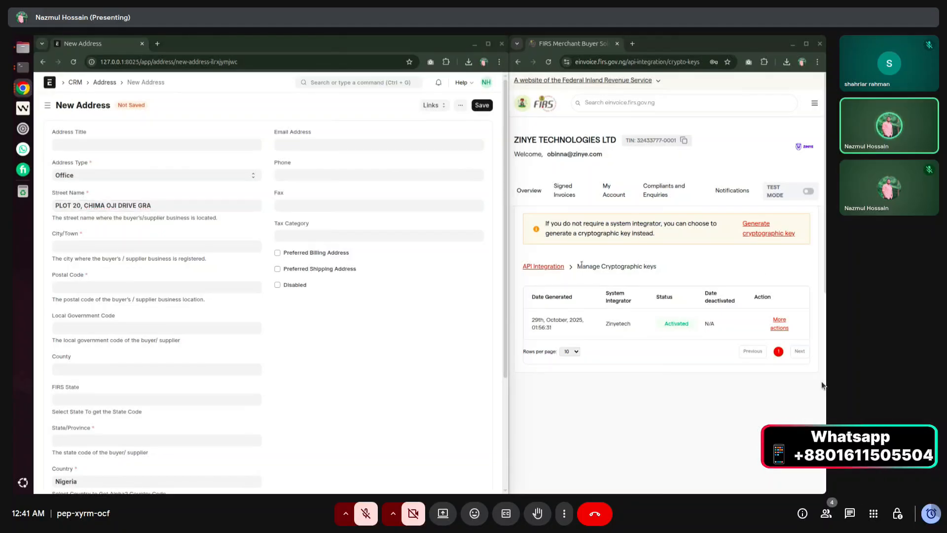
{"action": "left_click", "coordinate": [180, 242]}
{"action": "type", "text": "ENUGU"}
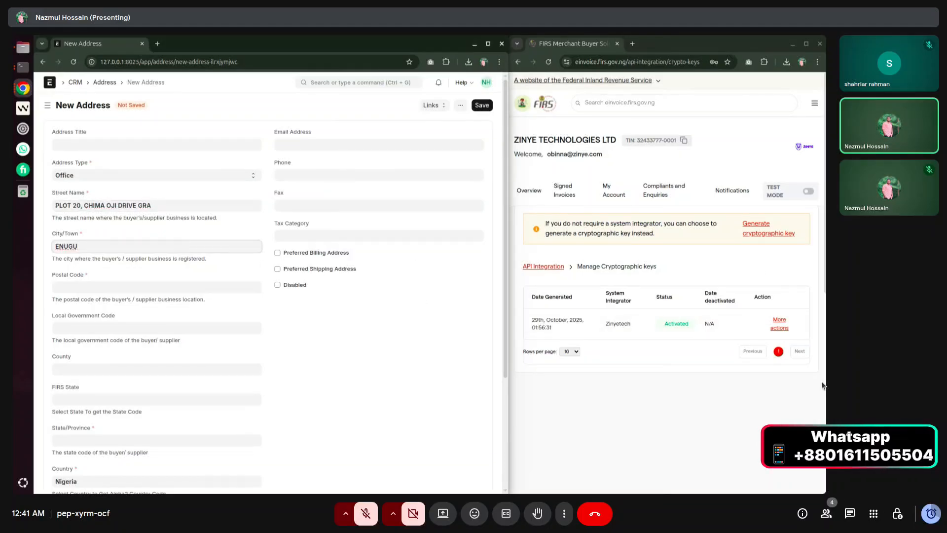
{"action": "left_click", "coordinate": [822, 386]}
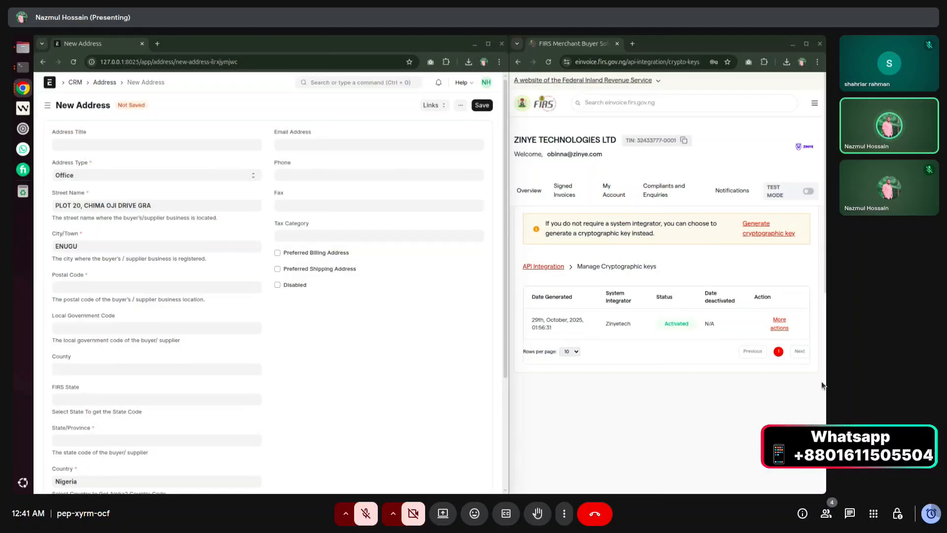
{"action": "left_click", "coordinate": [112, 283]}
{"action": "type", "text": "023401"}
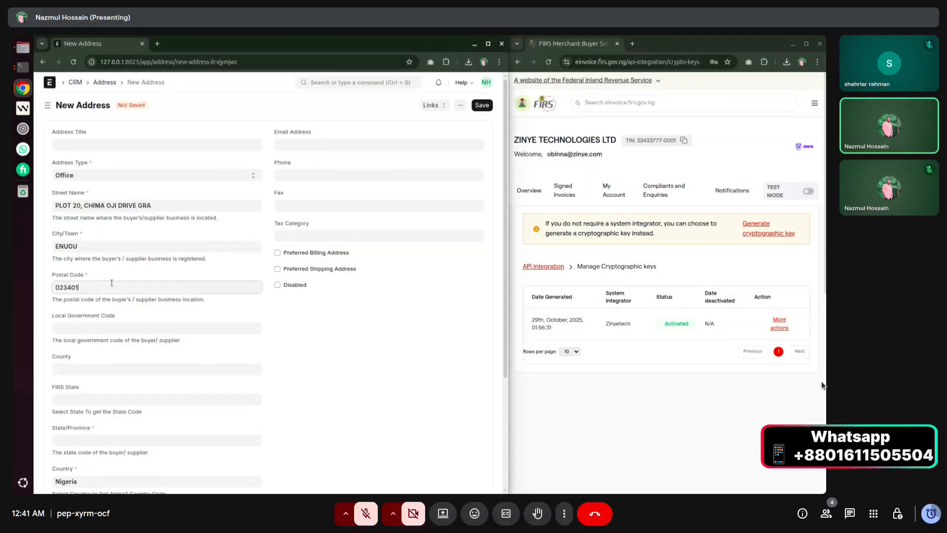
{"action": "left_click", "coordinate": [821, 385]}
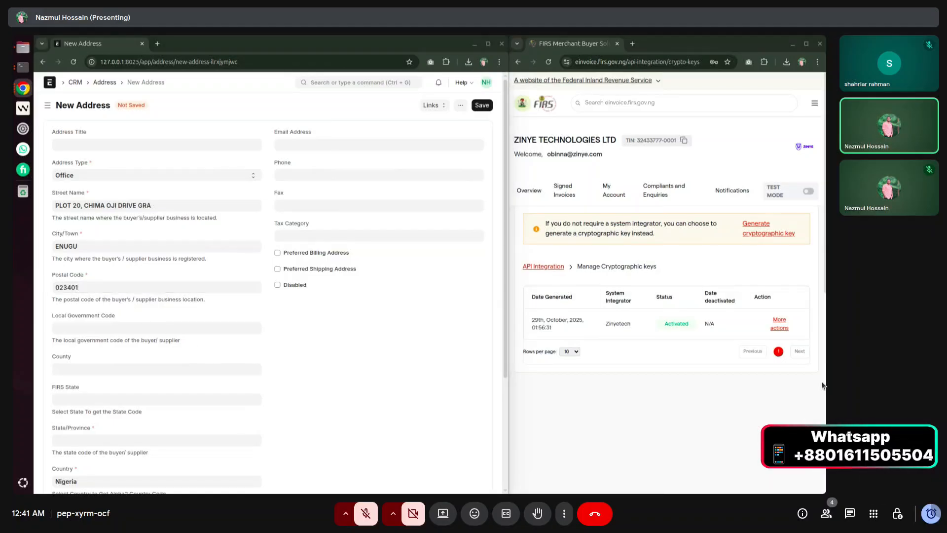
Set the address's FIRS State to Plateau.
{"action": "scroll", "coordinate": [120, 349], "scroll_direction": "down", "scroll_amount": 3}
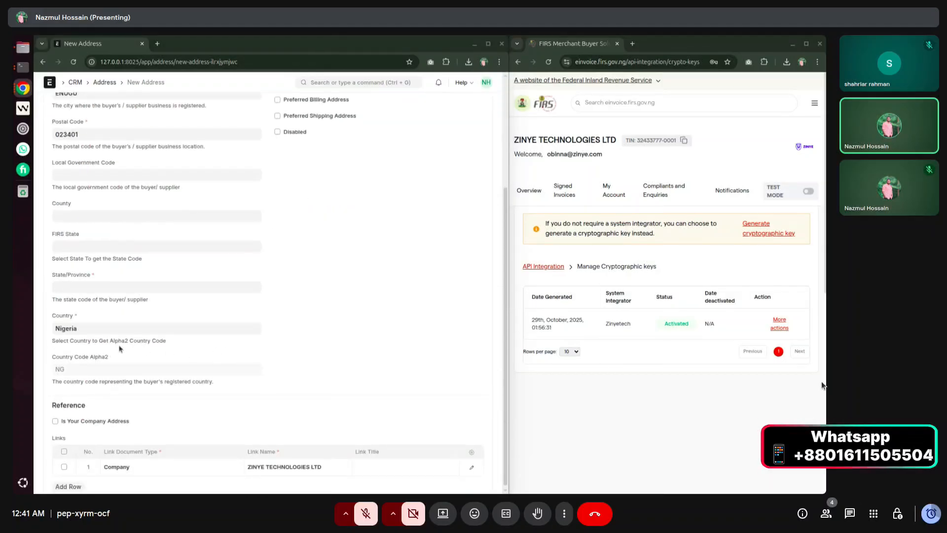
{"action": "left_click", "coordinate": [78, 288]}
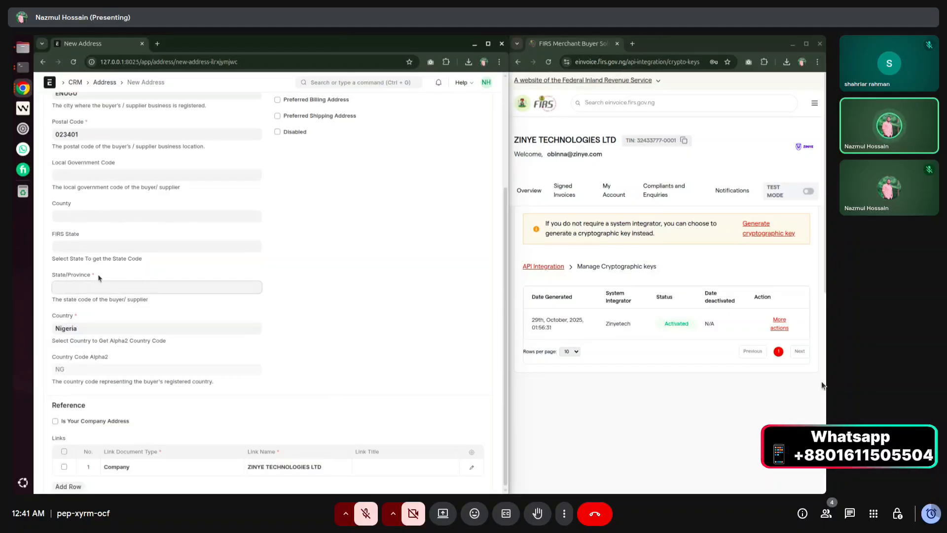
{"action": "left_click", "coordinate": [96, 247]}
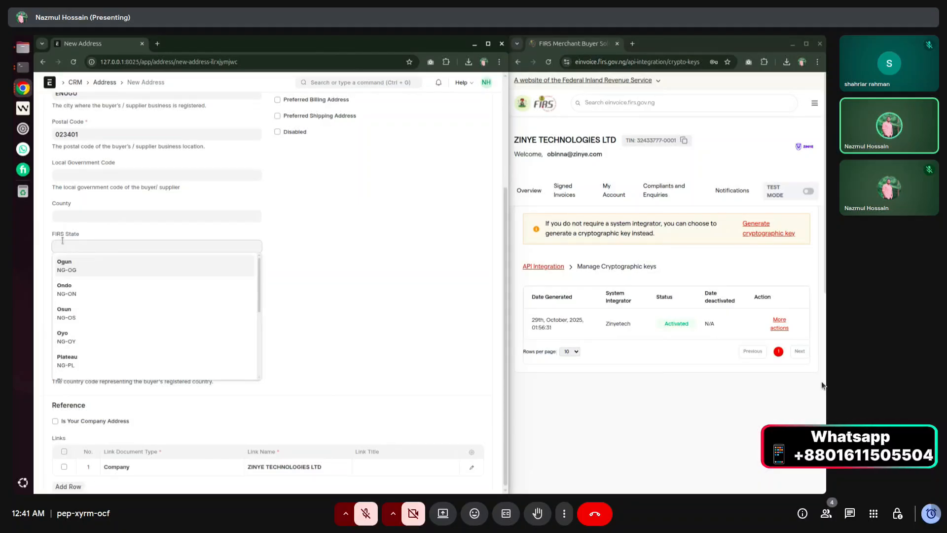
{"action": "scroll", "coordinate": [83, 330], "scroll_direction": "down", "scroll_amount": 5}
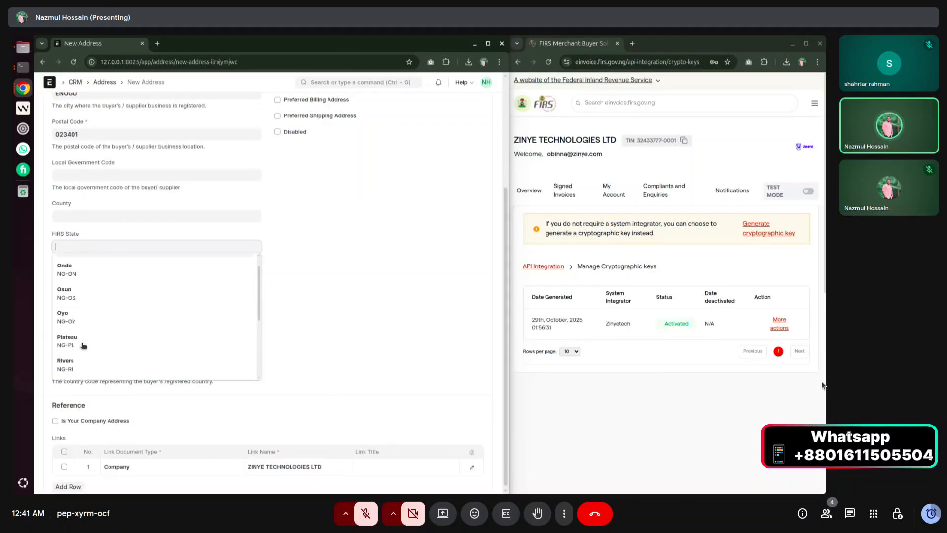
{"action": "left_click", "coordinate": [291, 267]}
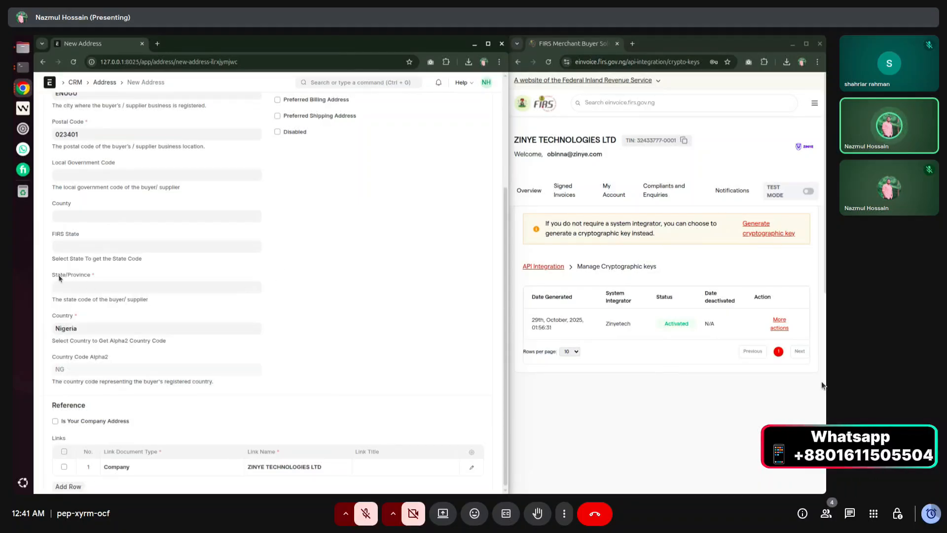
{"action": "left_click", "coordinate": [121, 245]}
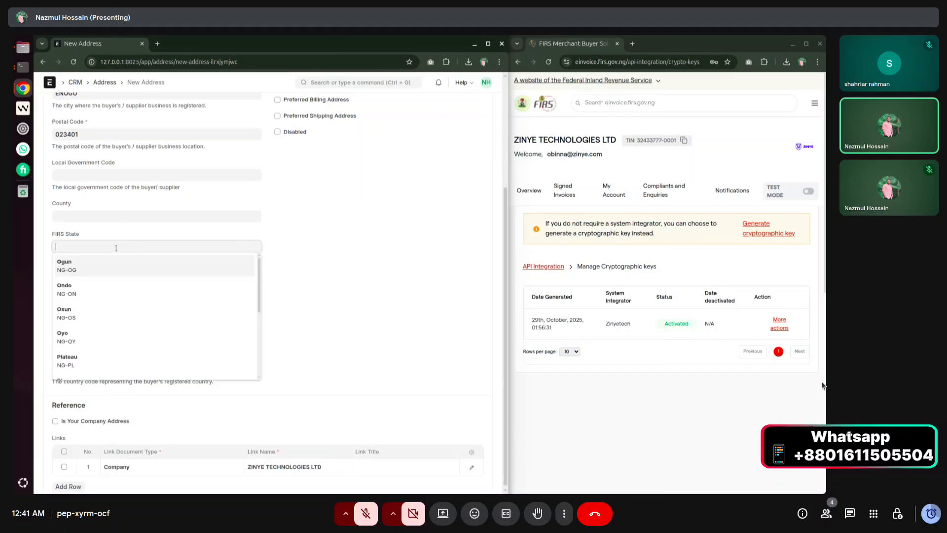
{"action": "scroll", "coordinate": [136, 336], "scroll_direction": "down", "scroll_amount": 1}
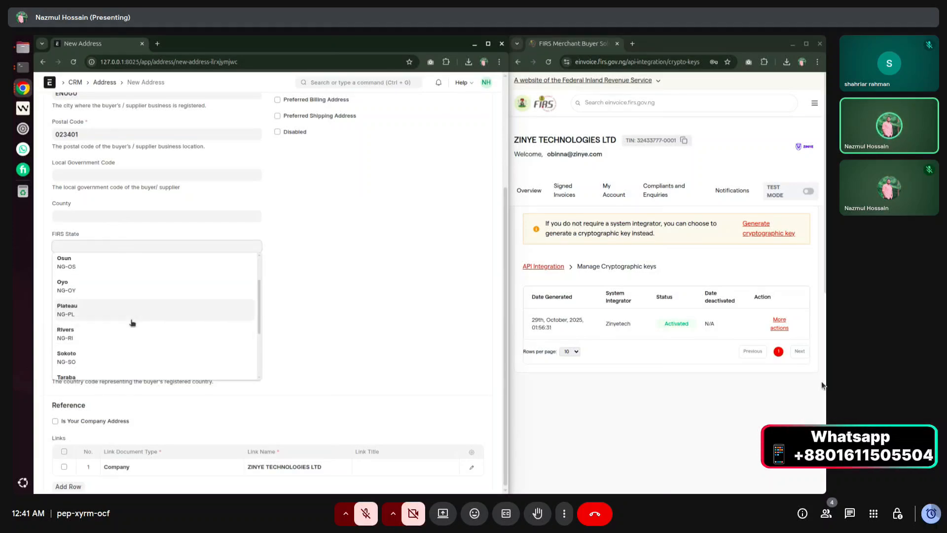
{"action": "left_click", "coordinate": [126, 315]}
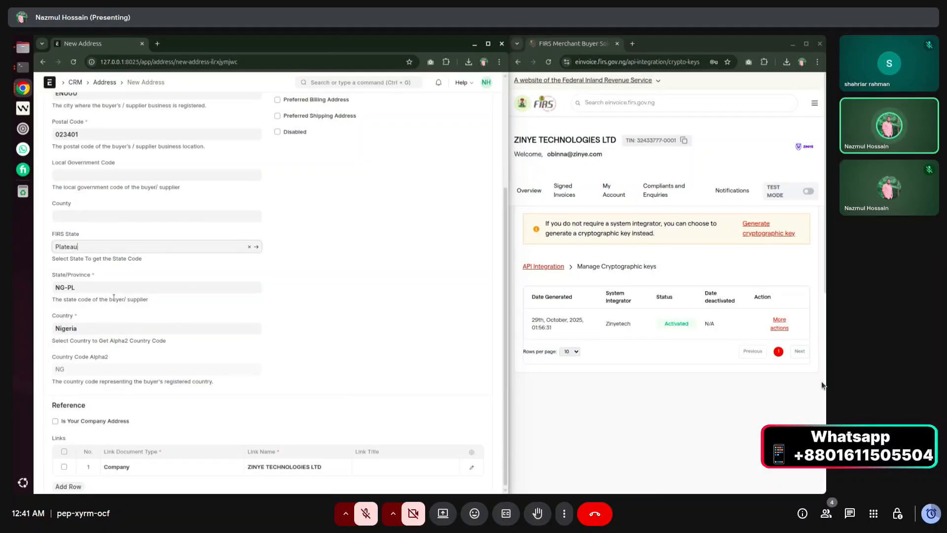
Reselect Nigeria as the Country, confirming country code NG.
{"action": "left_click_drag", "start_coordinate": [51, 316], "coordinate": [84, 318]}
{"action": "left_click", "coordinate": [80, 328]}
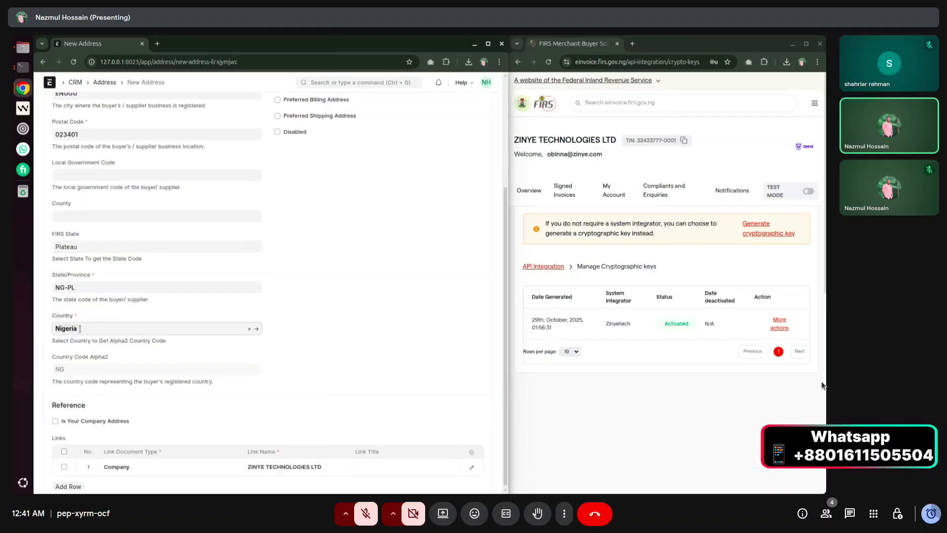
{"action": "key", "text": "ctrl+a"}
{"action": "key", "text": "BackSpace"}
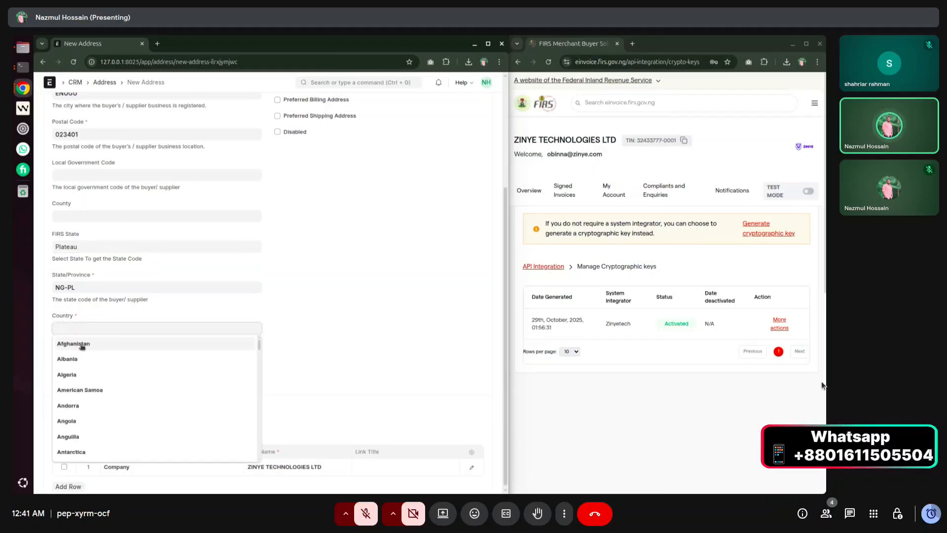
{"action": "left_click", "coordinate": [79, 346]}
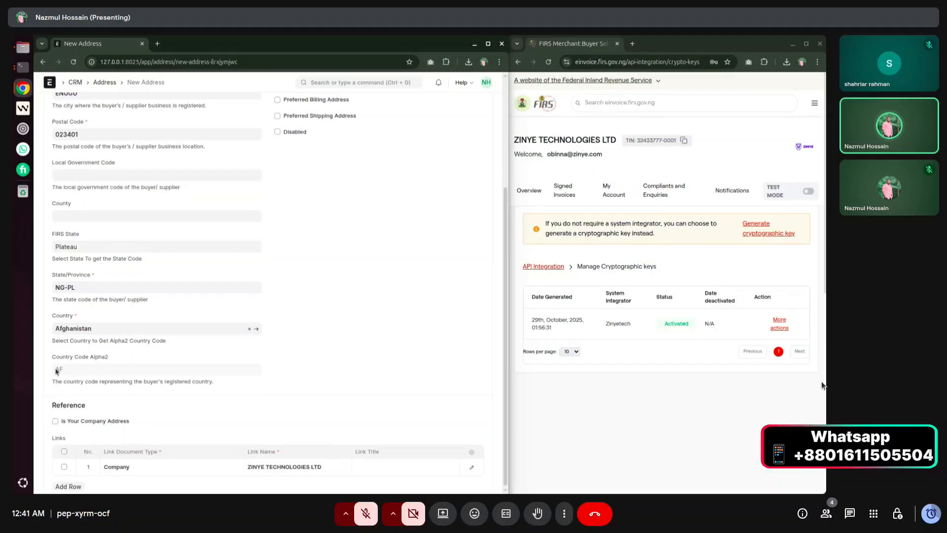
{"action": "left_click", "coordinate": [102, 328]}
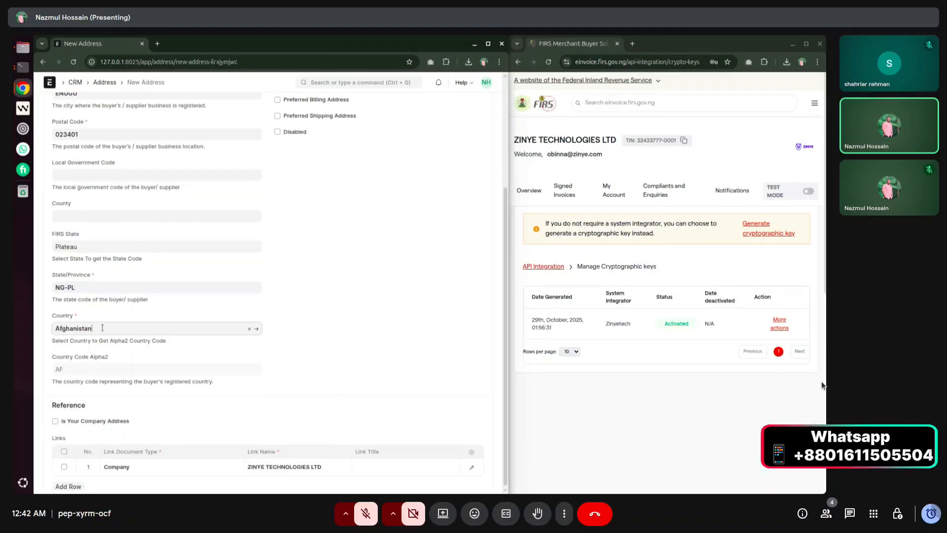
{"action": "key", "text": "ctrl+a"}
{"action": "key", "text": "BackSpace"}
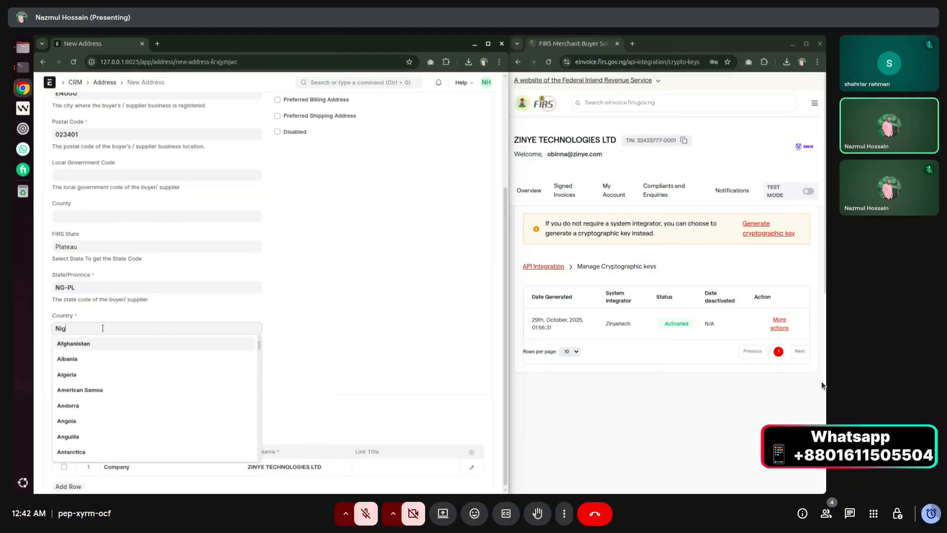
{"action": "key", "text": "Down"}
{"action": "key", "text": "Return"}
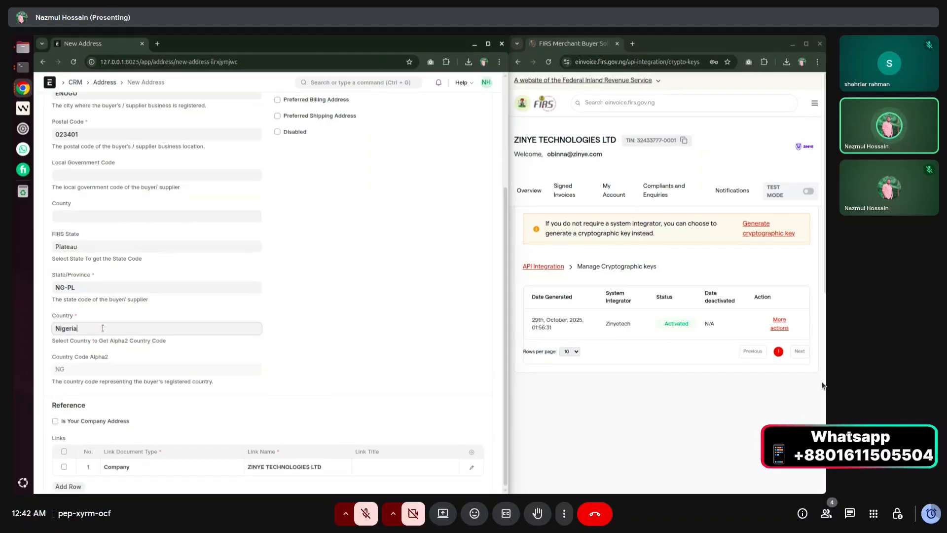
{"action": "left_click_drag", "start_coordinate": [56, 368], "coordinate": [102, 370]}
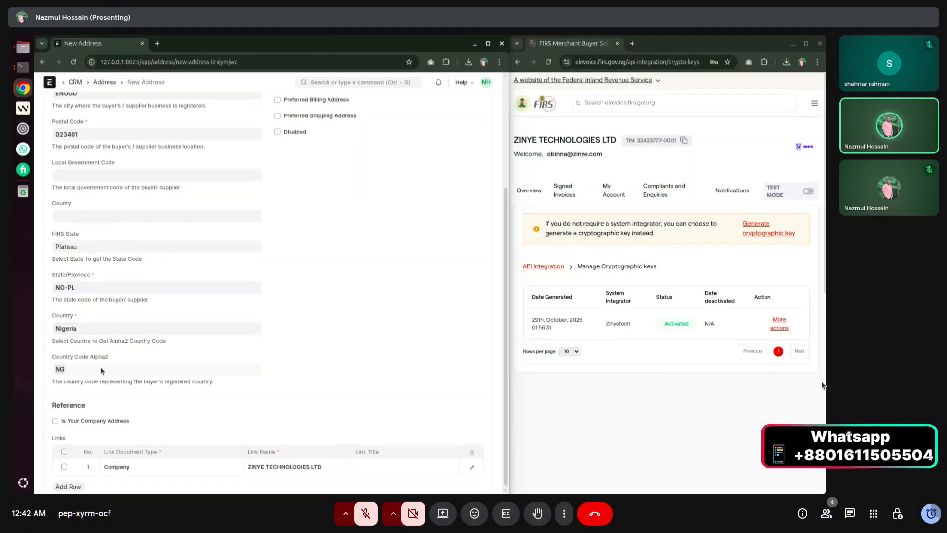
{"action": "left_click", "coordinate": [101, 370]}
Tick Is Your Company Address on the new address.
{"action": "scroll", "coordinate": [302, 366], "scroll_direction": "down", "scroll_amount": 1}
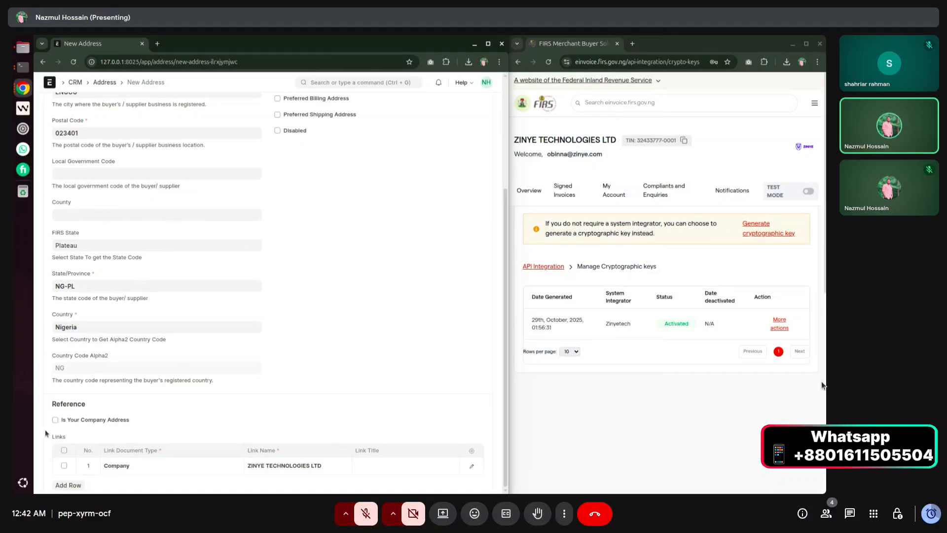
{"action": "left_click", "coordinate": [55, 419]}
{"action": "scroll", "coordinate": [472, 173], "scroll_direction": "up", "scroll_amount": 5}
Save the address and dismiss Chrome's offer to store it.
{"action": "left_click", "coordinate": [481, 105]}
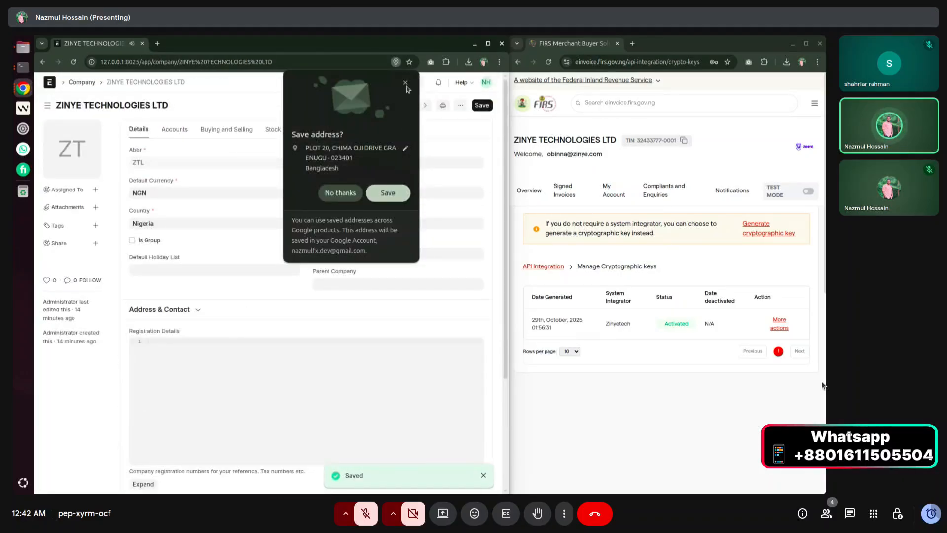
{"action": "left_click", "coordinate": [405, 83]}
{"action": "scroll", "coordinate": [186, 313], "scroll_direction": "down", "scroll_amount": 2}
{"action": "scroll", "coordinate": [186, 315], "scroll_direction": "up", "scroll_amount": 2}
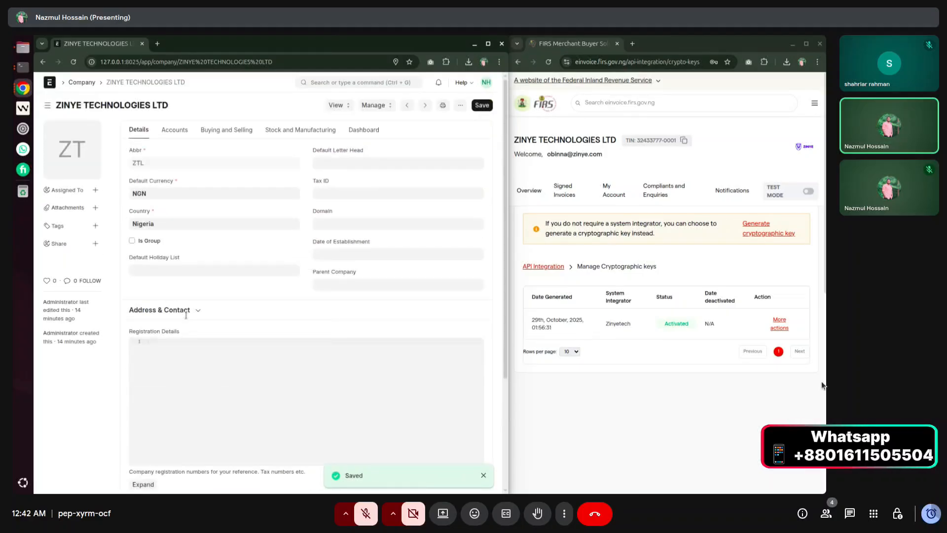
{"action": "scroll", "coordinate": [186, 315], "scroll_direction": "down", "scroll_amount": 2}
{"action": "scroll", "coordinate": [186, 314], "scroll_direction": "up", "scroll_amount": 2}
Verify the ZINYE TECHNOLOGIES LTD-Office address in the company's Address & Contact section.
{"action": "left_click", "coordinate": [186, 312]}
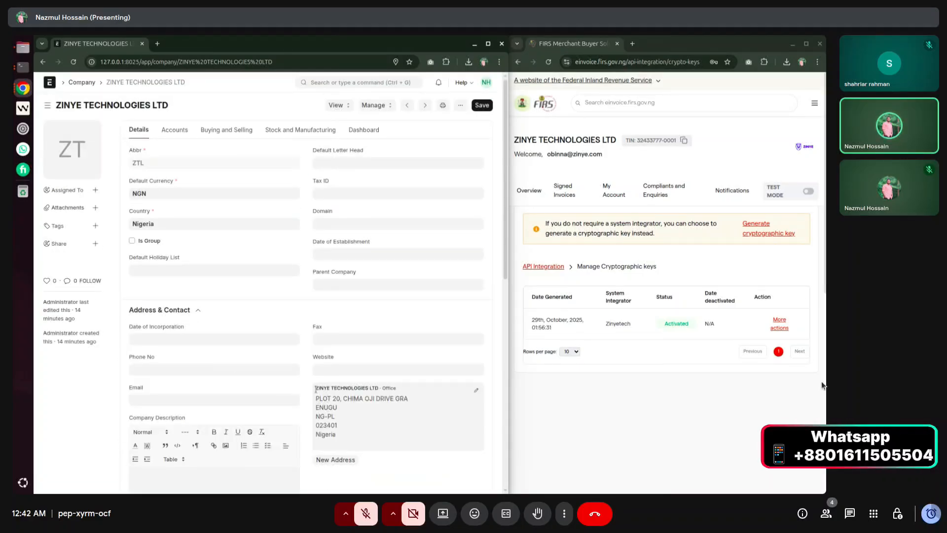
{"action": "left_click_drag", "start_coordinate": [316, 387], "coordinate": [339, 440]}
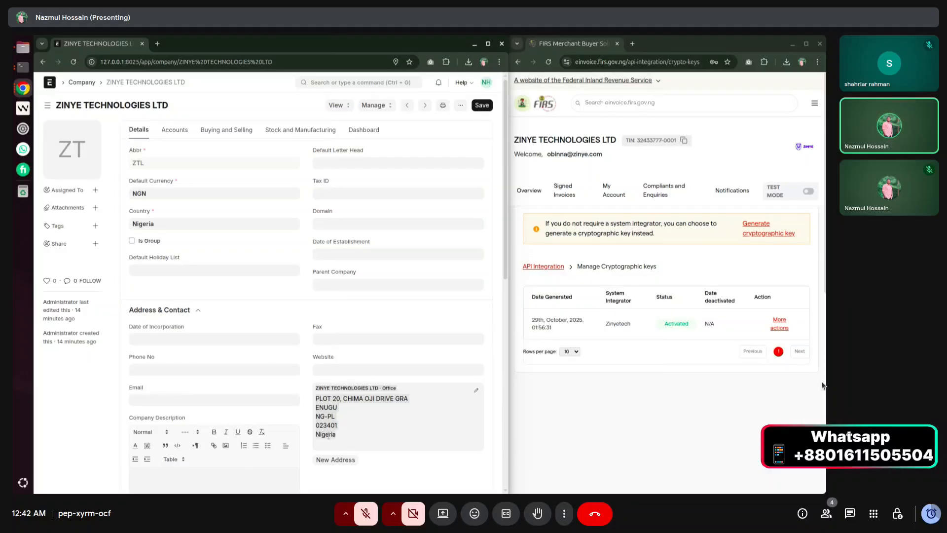
{"action": "left_click", "coordinate": [304, 429]}
{"action": "scroll", "coordinate": [304, 428], "scroll_direction": "down", "scroll_amount": 4}
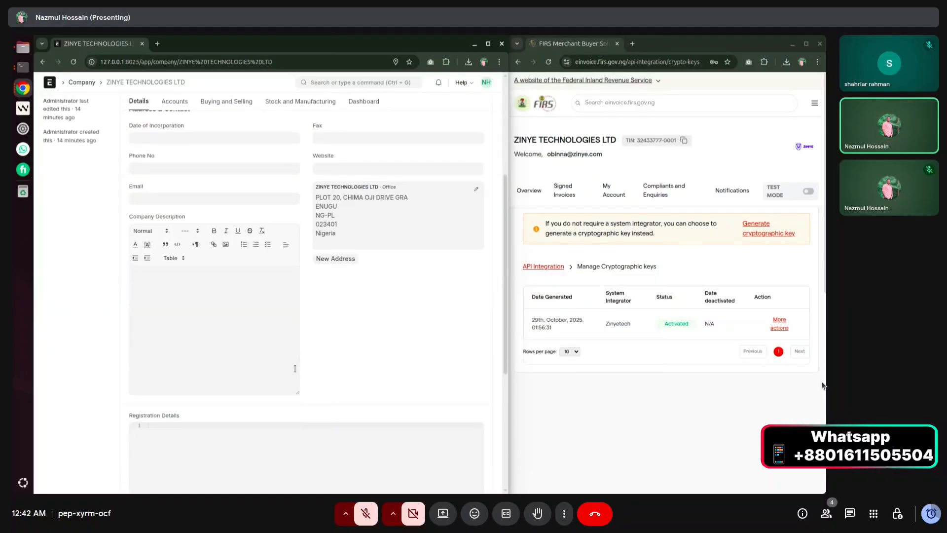
{"action": "scroll", "coordinate": [180, 373], "scroll_direction": "up", "scroll_amount": 4}
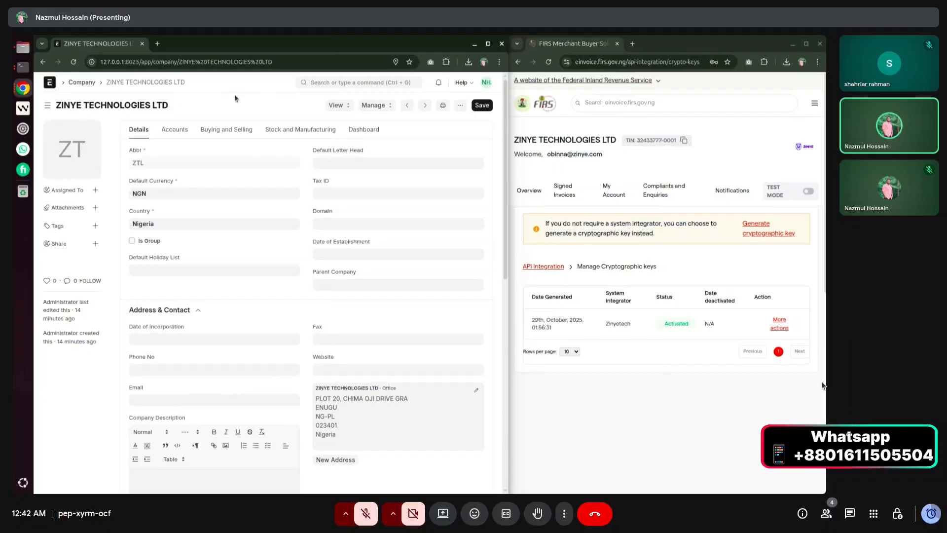
Create a new customer from the Customer list in the full form and paste its name.
{"action": "left_click", "coordinate": [329, 83]}
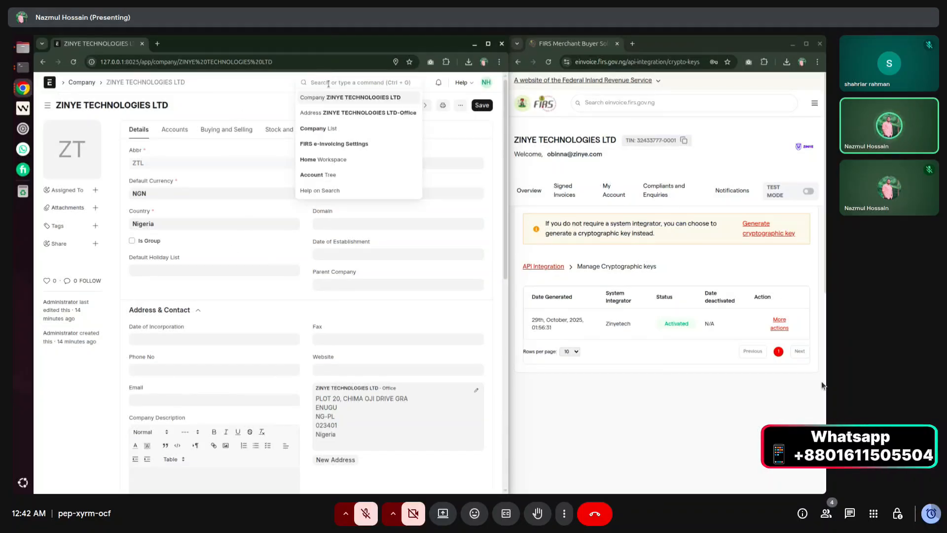
{"action": "type", "text": "customer"}
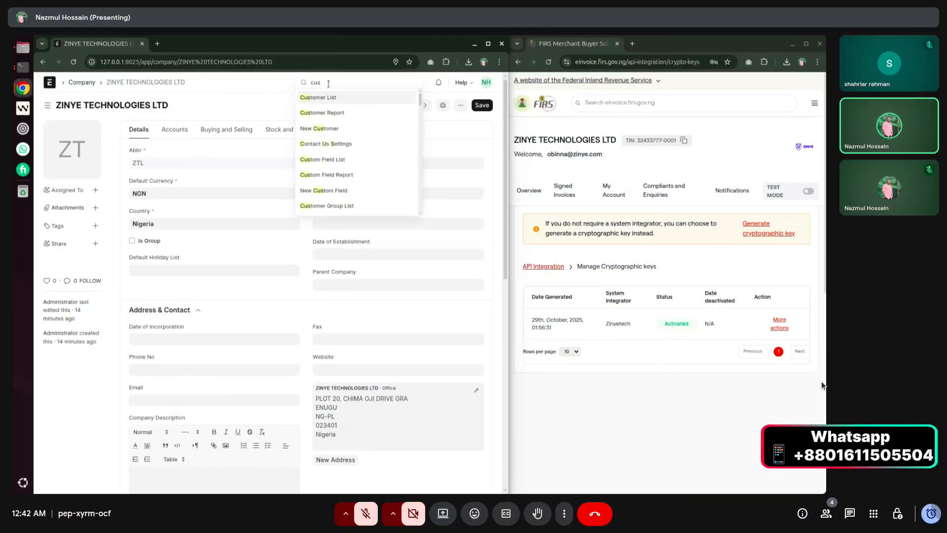
{"action": "key", "text": "Return"}
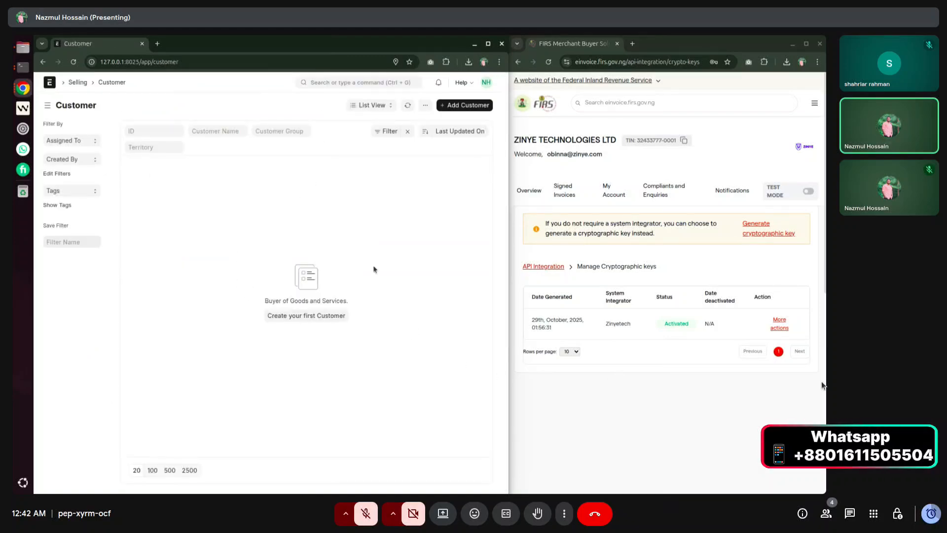
{"action": "left_click", "coordinate": [462, 106]}
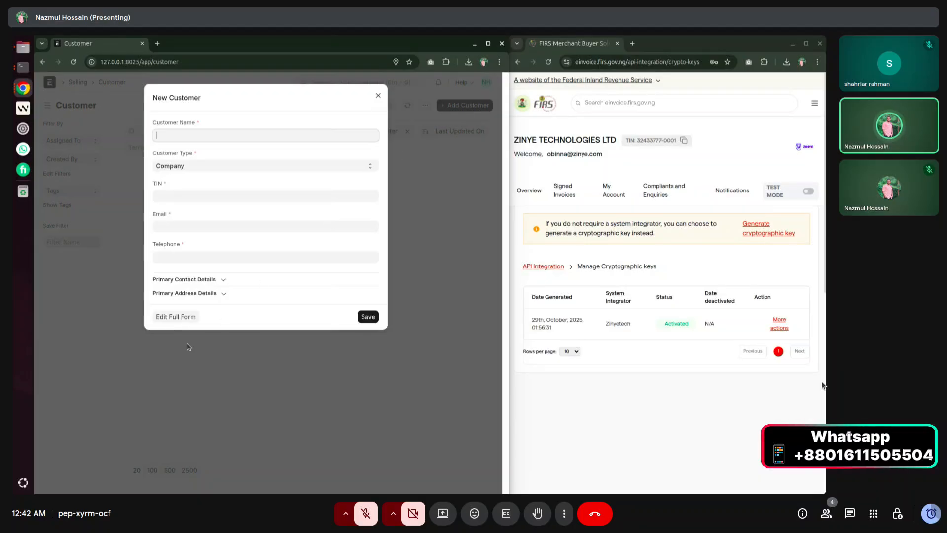
{"action": "left_click", "coordinate": [177, 317]}
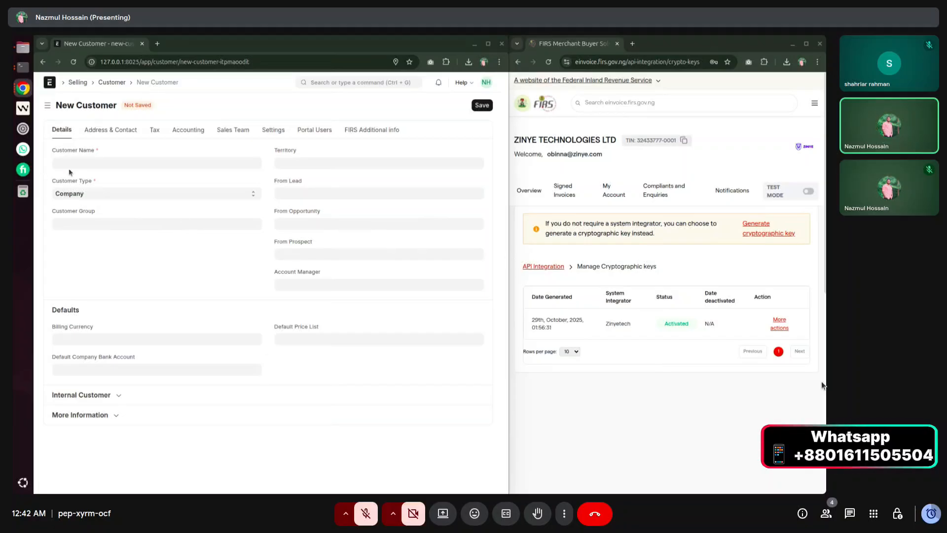
{"action": "left_click", "coordinate": [92, 164]}
{"action": "type", "text": "Segsalerty R"}
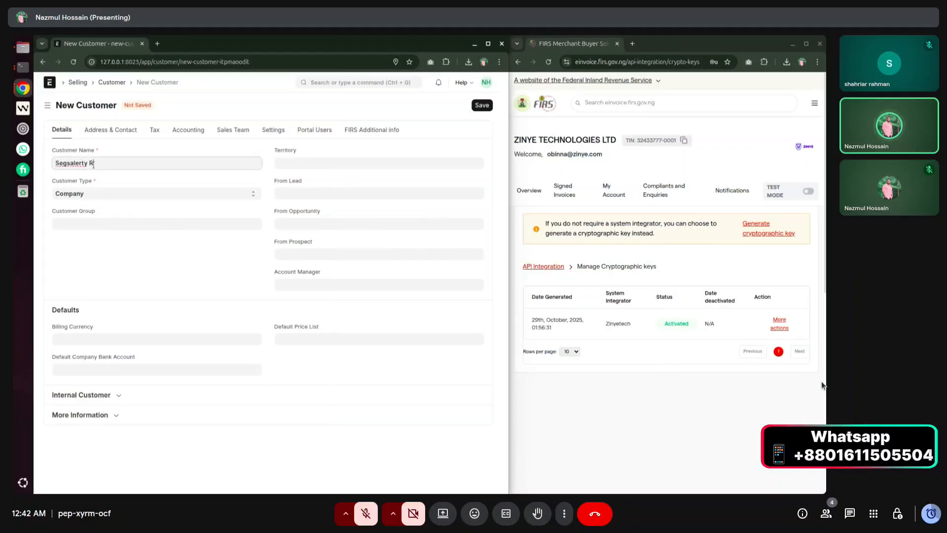
Set Customer Type to Company and bring up the customer's tax fields.
{"action": "left_click", "coordinate": [94, 194]}
{"action": "left_click", "coordinate": [93, 195]}
{"action": "left_click", "coordinate": [94, 195]}
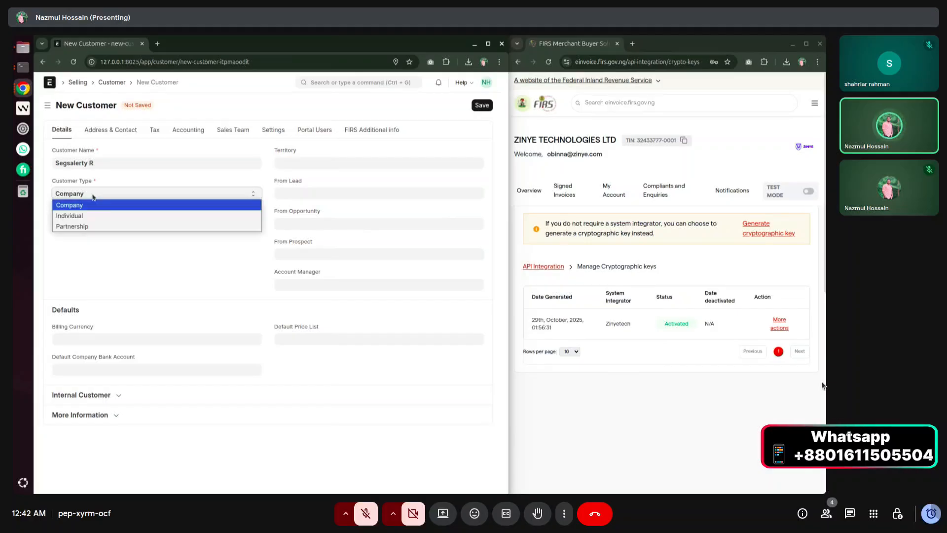
{"action": "left_click", "coordinate": [94, 215]}
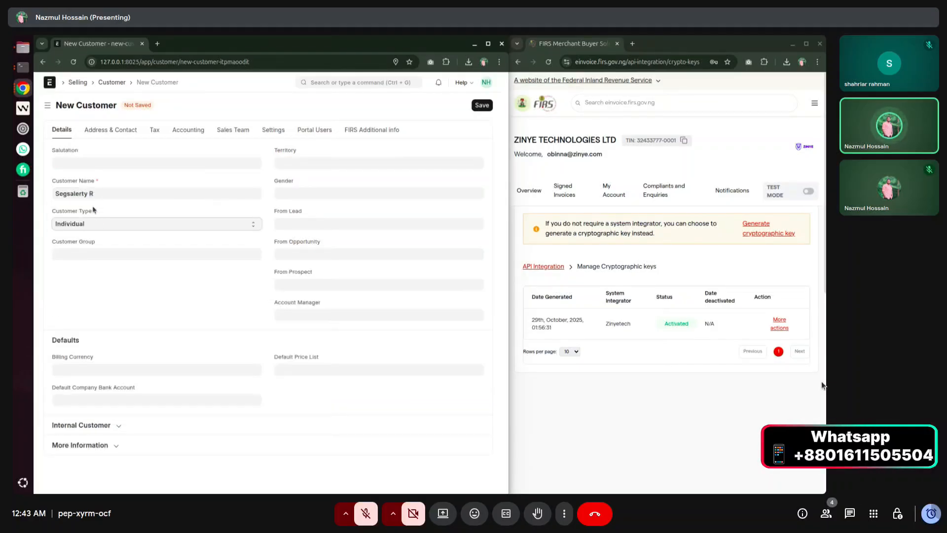
{"action": "left_click", "coordinate": [89, 222]}
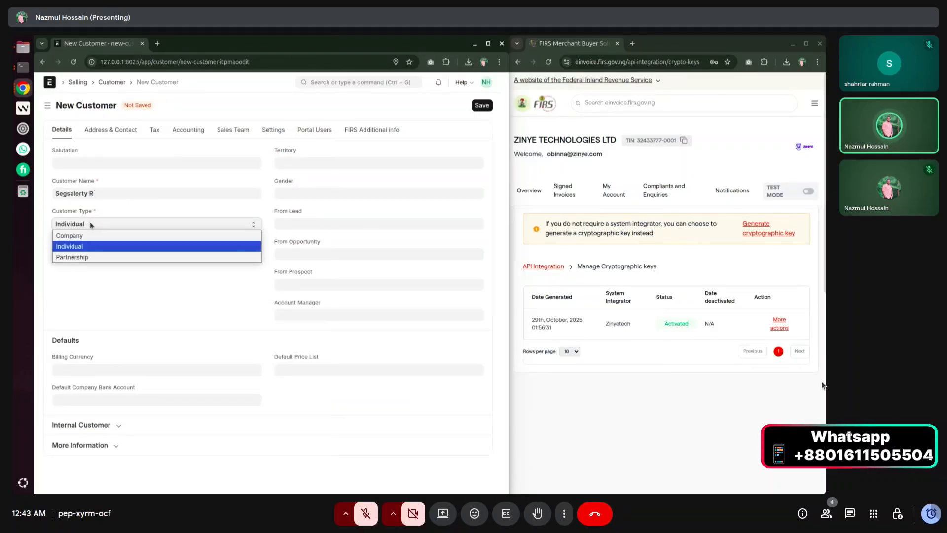
{"action": "left_click", "coordinate": [91, 235]}
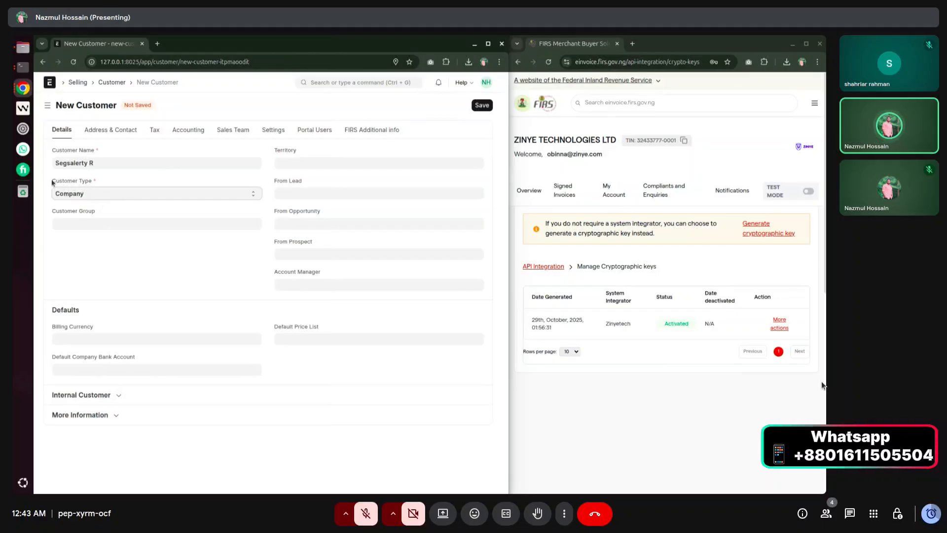
{"action": "left_click", "coordinate": [83, 195]}
{"action": "left_click", "coordinate": [78, 204]}
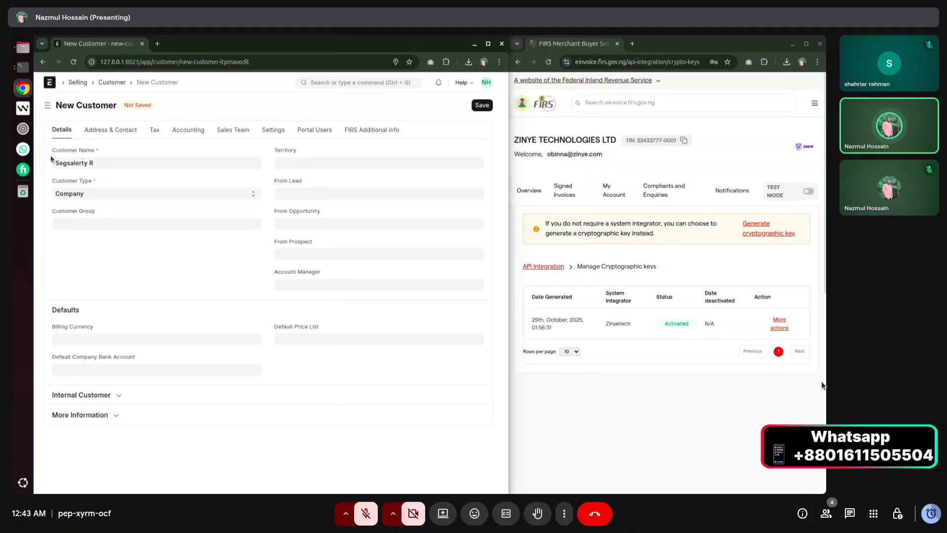
{"action": "left_click_drag", "start_coordinate": [49, 152], "coordinate": [138, 158]}
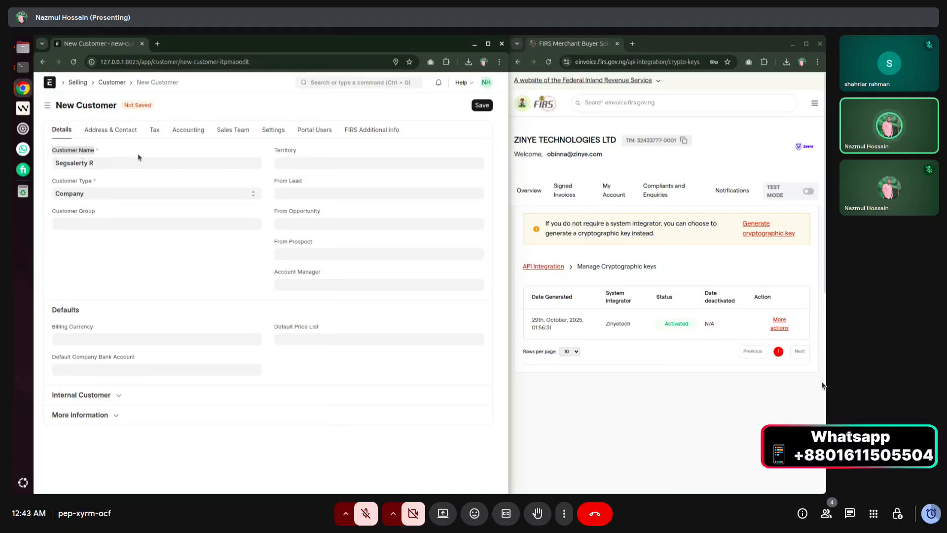
{"action": "left_click", "coordinate": [136, 240]}
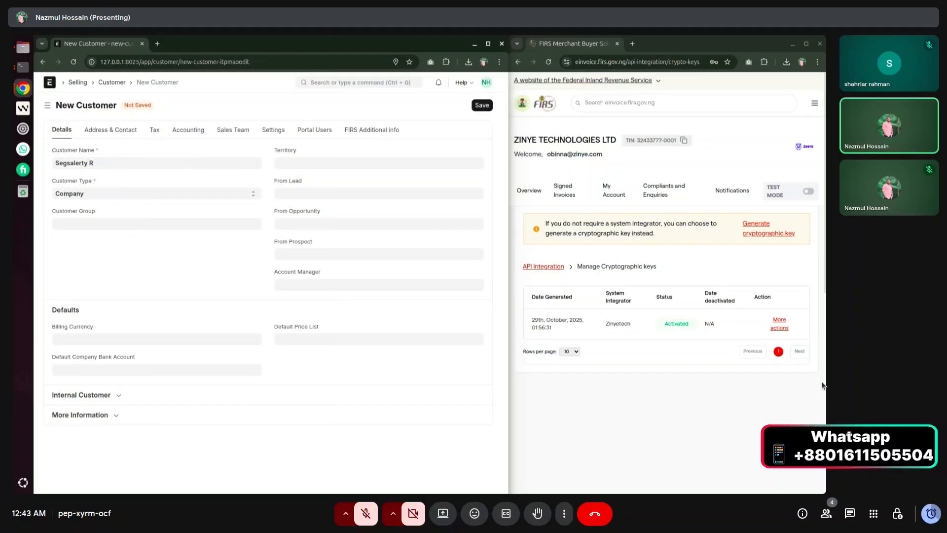
{"action": "left_click", "coordinate": [154, 134]}
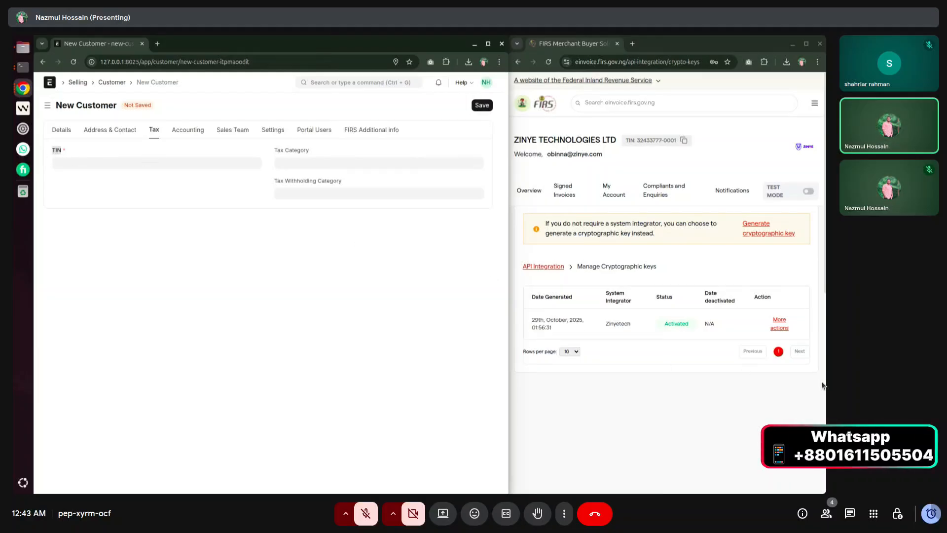
Paste the customer's TIN copied from the FIRS portal.
{"action": "left_click", "coordinate": [823, 386]}
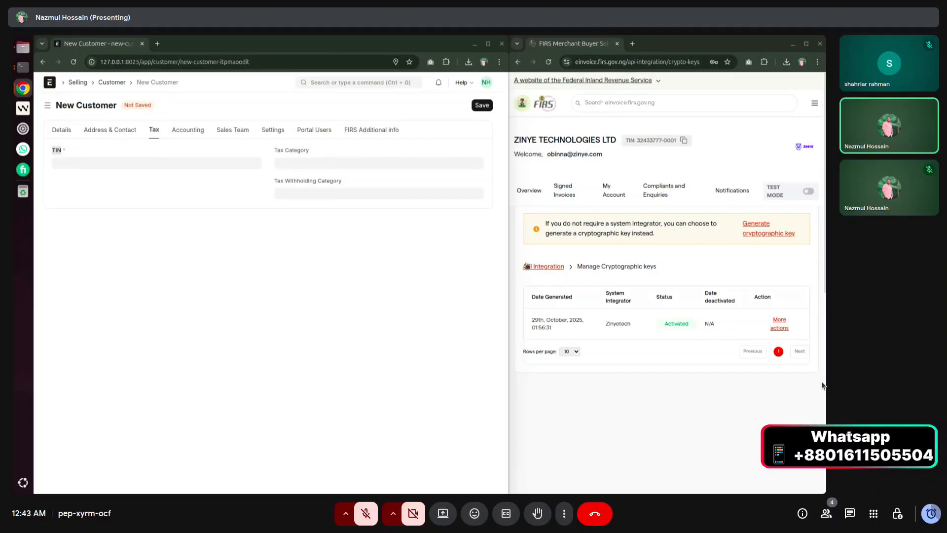
{"action": "left_click", "coordinate": [245, 162]}
{"action": "type", "text": "TIN-000002"}
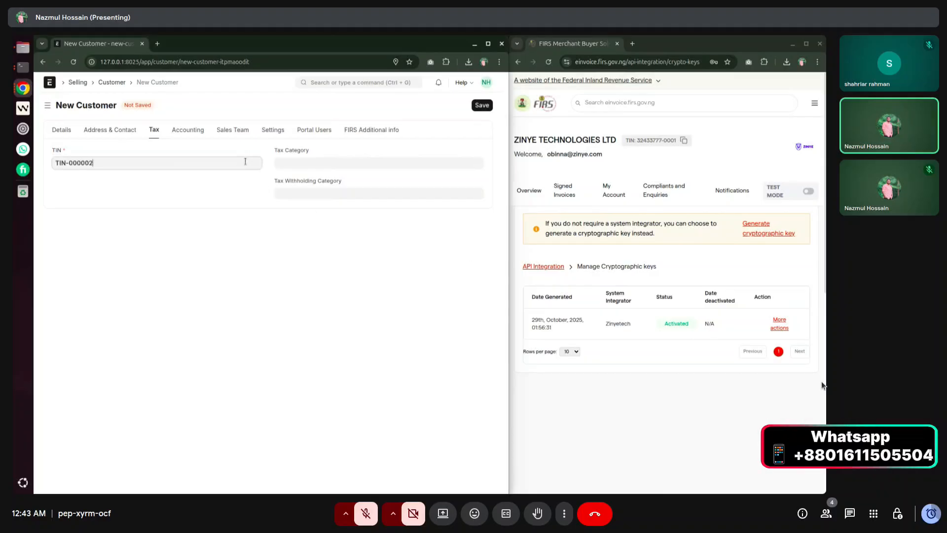
Browse Tax Category without picking one, then view the customer's Accounting details.
{"action": "left_click", "coordinate": [306, 164]}
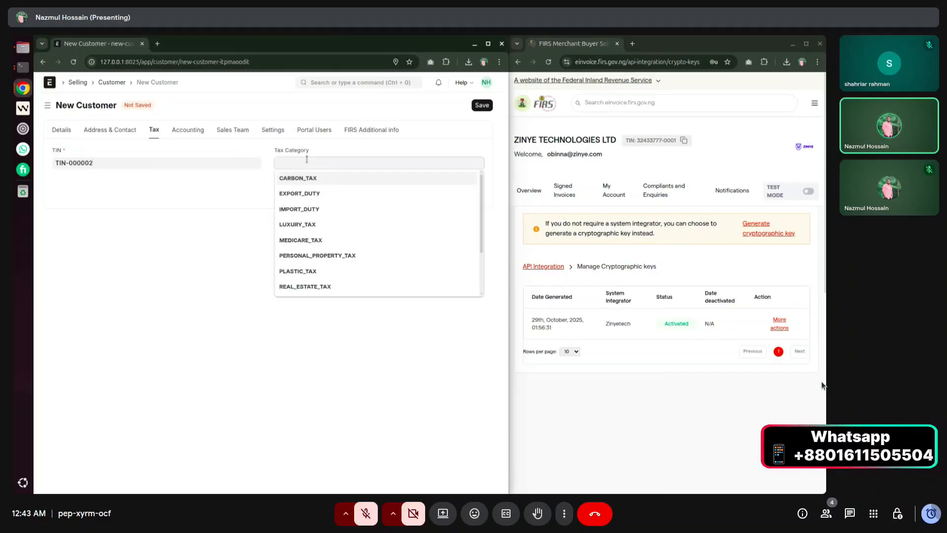
{"action": "scroll", "coordinate": [311, 232], "scroll_direction": "down", "scroll_amount": 3}
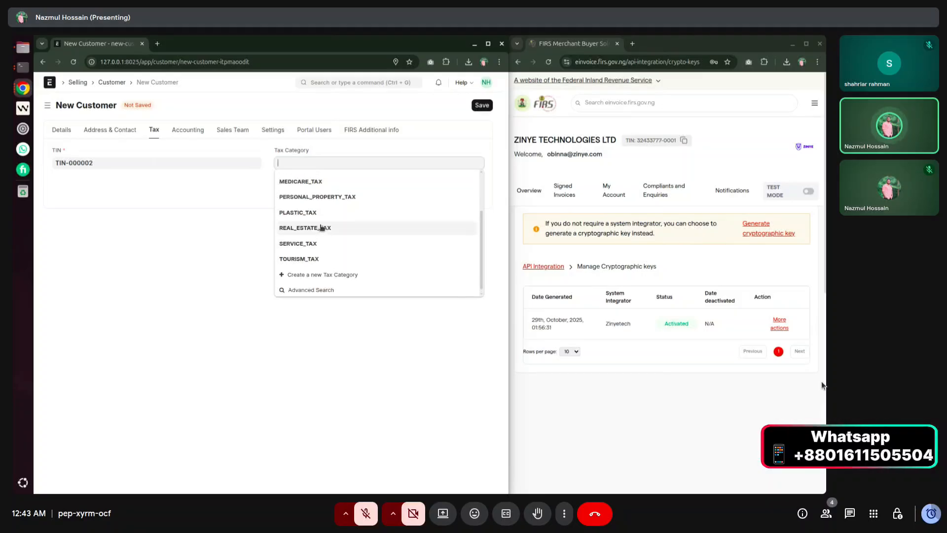
{"action": "scroll", "coordinate": [321, 227], "scroll_direction": "up", "scroll_amount": 3}
{"action": "scroll", "coordinate": [317, 217], "scroll_direction": "down", "scroll_amount": 3}
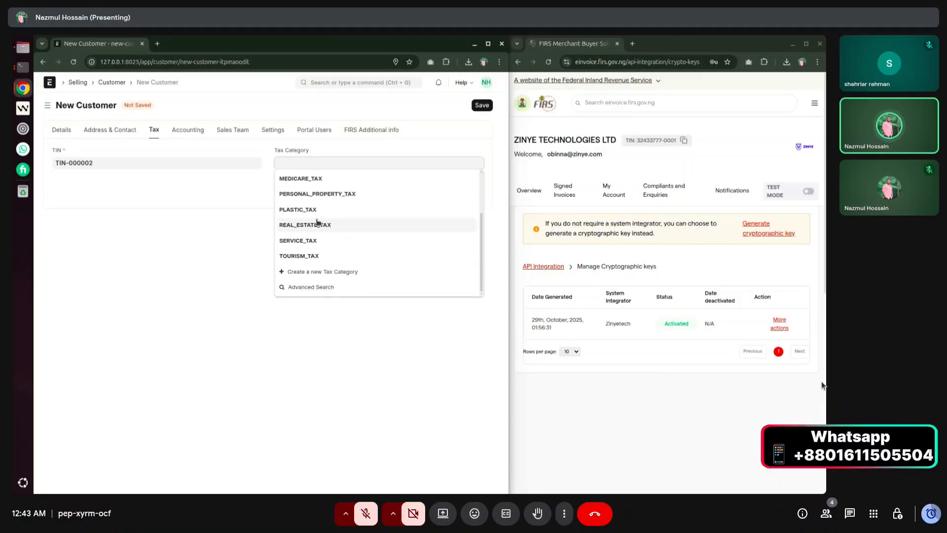
{"action": "scroll", "coordinate": [315, 237], "scroll_direction": "up", "scroll_amount": 3}
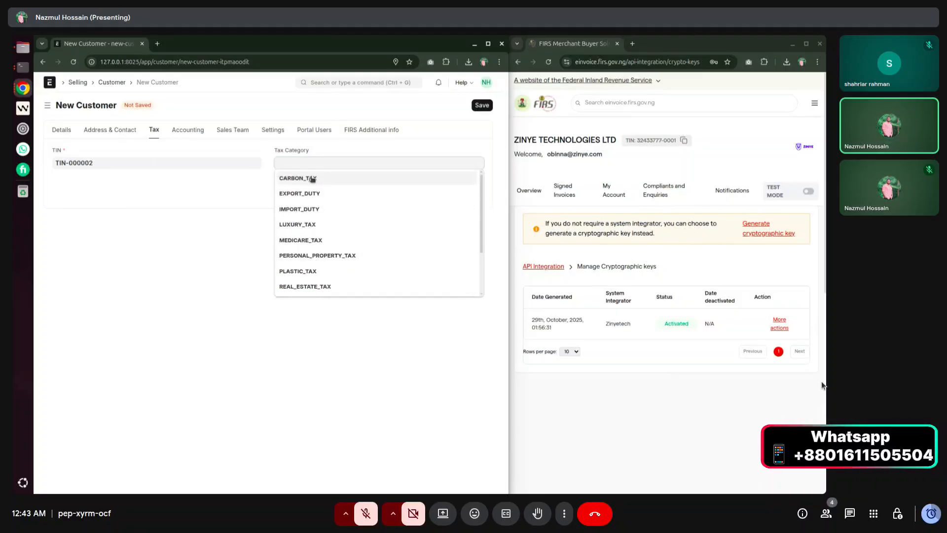
{"action": "scroll", "coordinate": [309, 222], "scroll_direction": "down", "scroll_amount": 2}
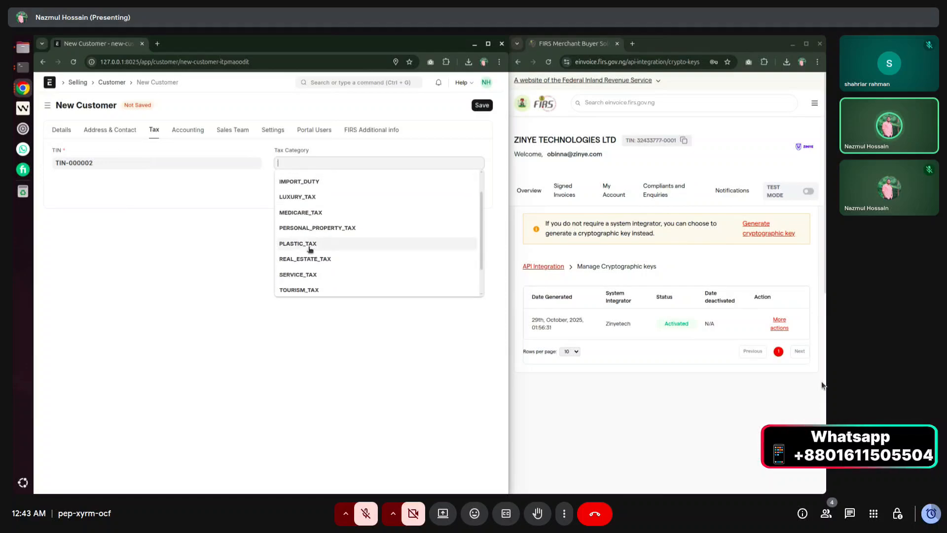
{"action": "scroll", "coordinate": [310, 255], "scroll_direction": "up", "scroll_amount": 2}
{"action": "left_click", "coordinate": [223, 249]}
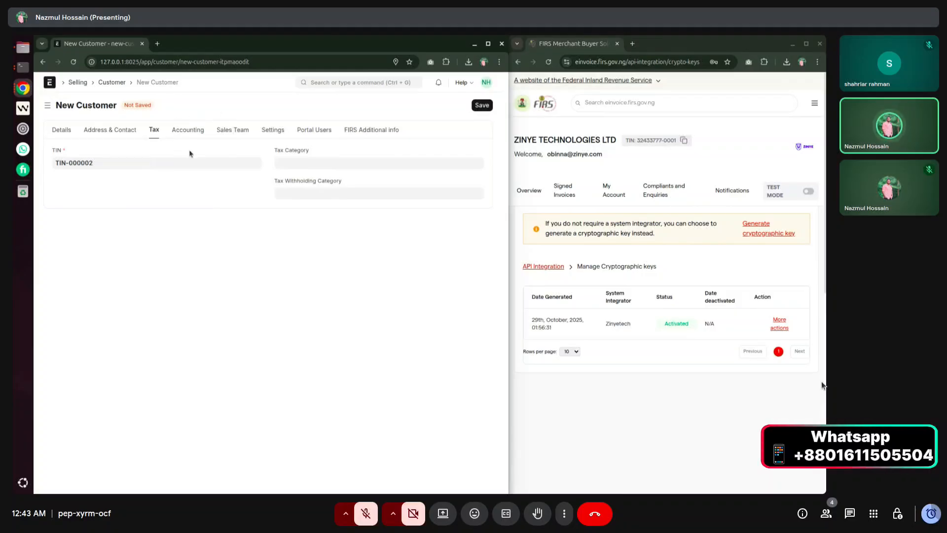
{"action": "left_click", "coordinate": [188, 129]}
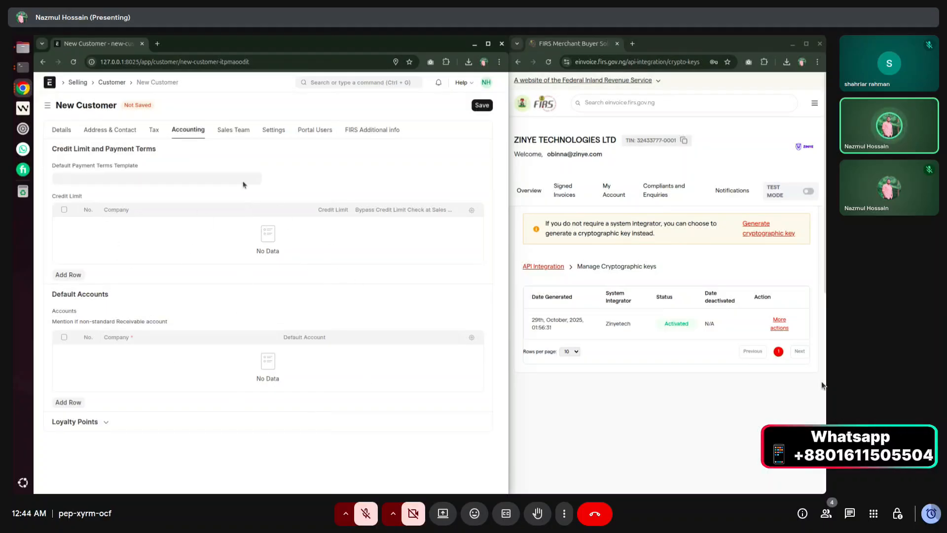
Open the customer's FIRS Additional info section and point out the Business Description and Telephone fields.
{"action": "left_click", "coordinate": [230, 135]}
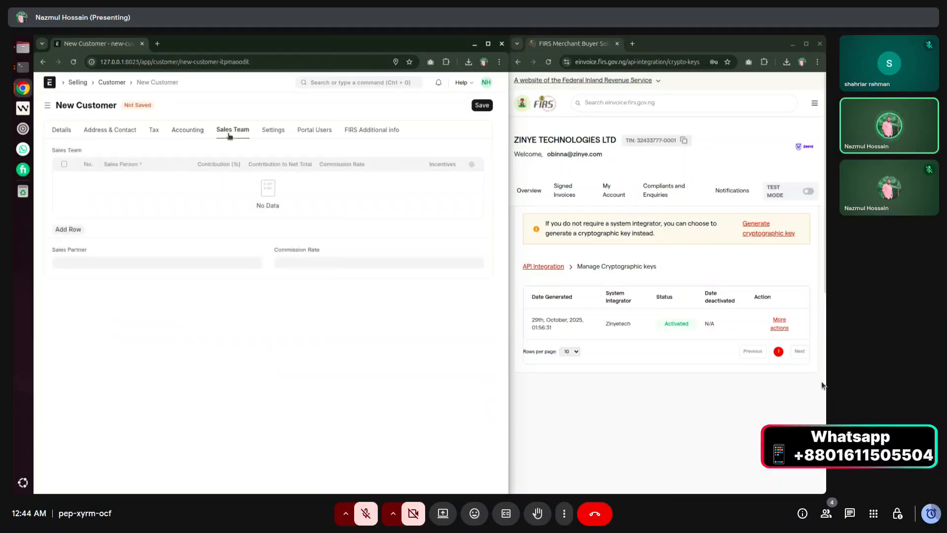
{"action": "left_click", "coordinate": [281, 132]}
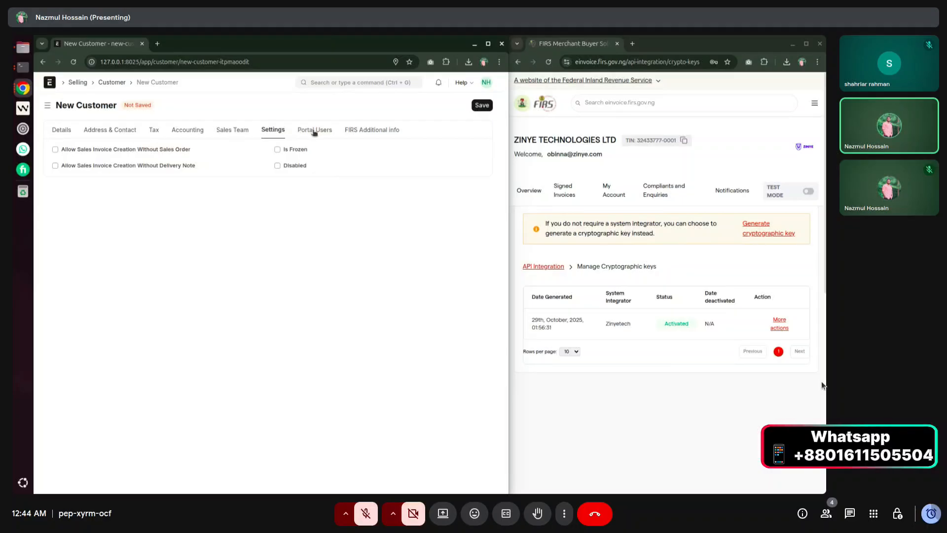
{"action": "left_click", "coordinate": [360, 130]}
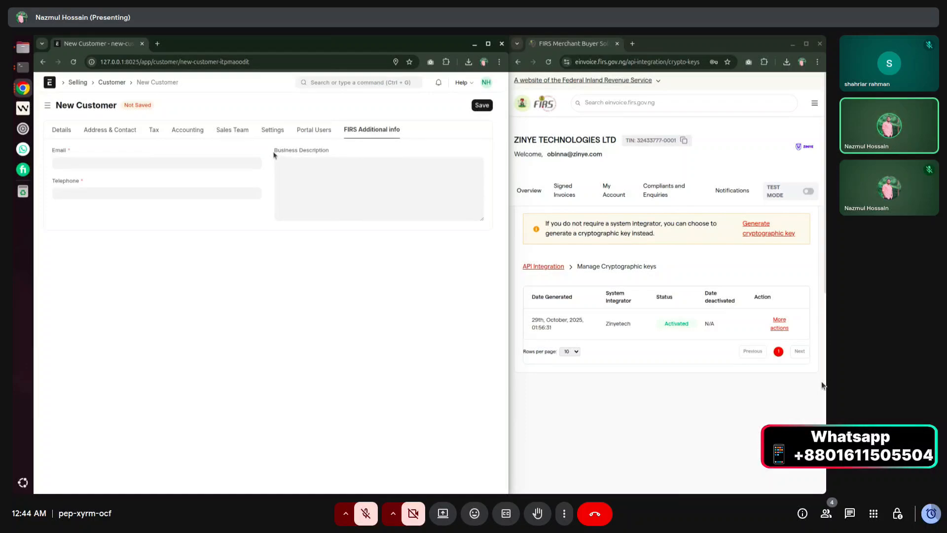
{"action": "left_click_drag", "start_coordinate": [275, 152], "coordinate": [336, 153]}
{"action": "left_click", "coordinate": [335, 152]}
{"action": "left_click_drag", "start_coordinate": [52, 181], "coordinate": [80, 182]}
{"action": "left_click", "coordinate": [94, 181]}
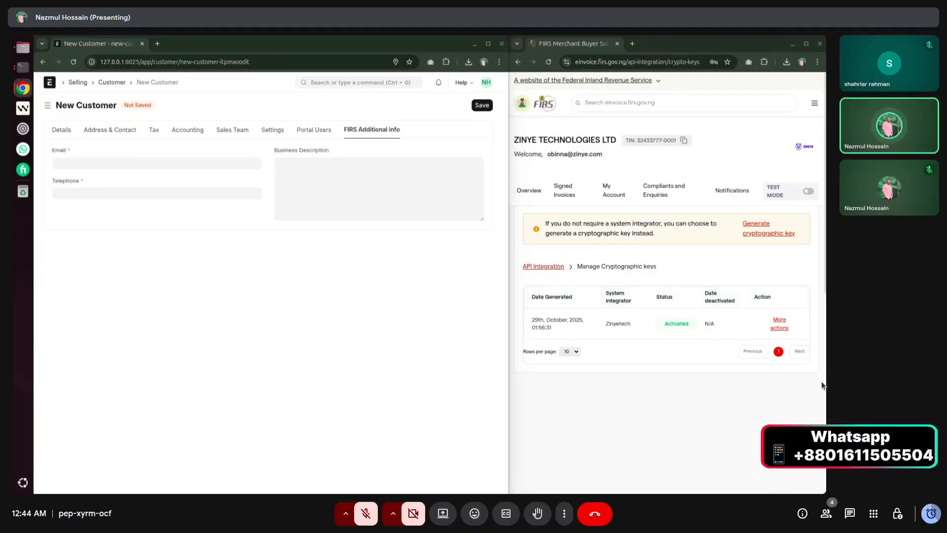
Paste the contact e-mail, telephone number and a cement-sales business description, then save the customer.
{"action": "left_click", "coordinate": [159, 166]}
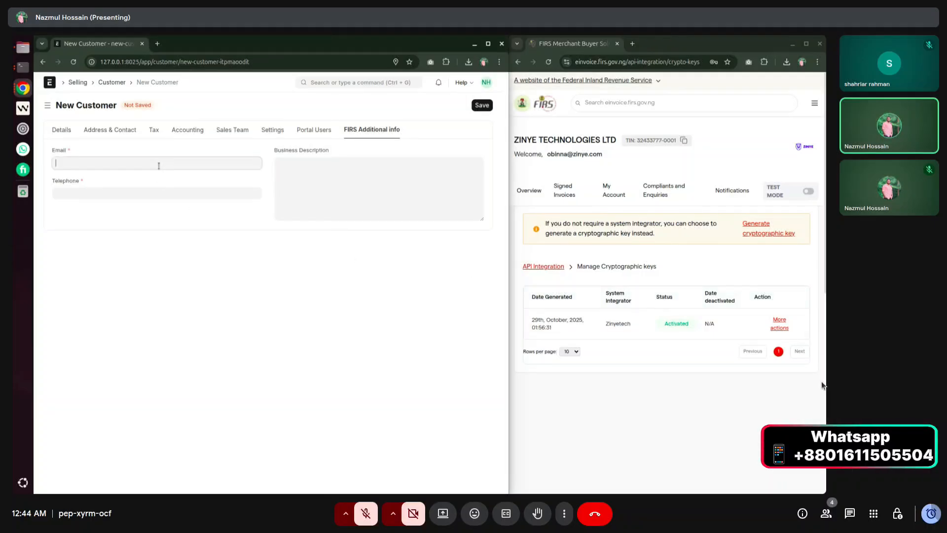
{"action": "key", "text": "ctrl+v"}
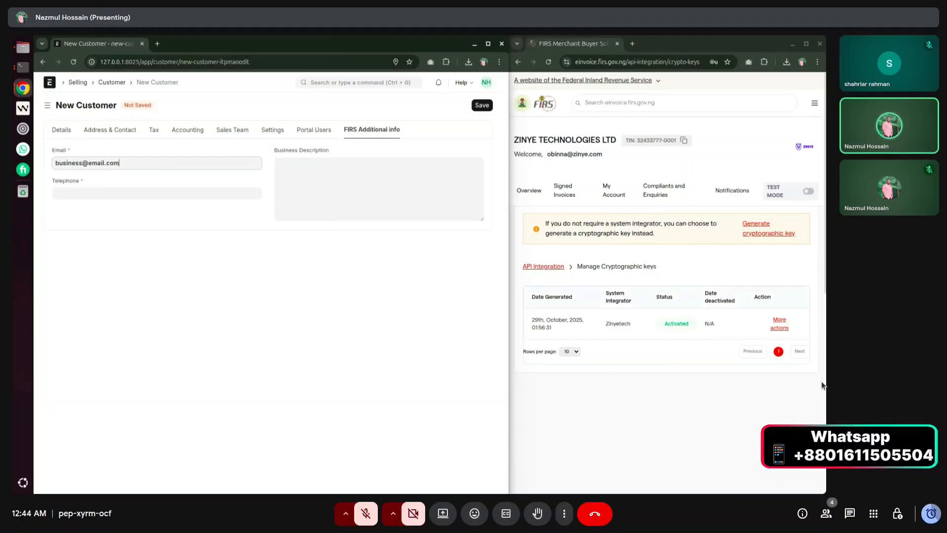
{"action": "left_click", "coordinate": [822, 385]}
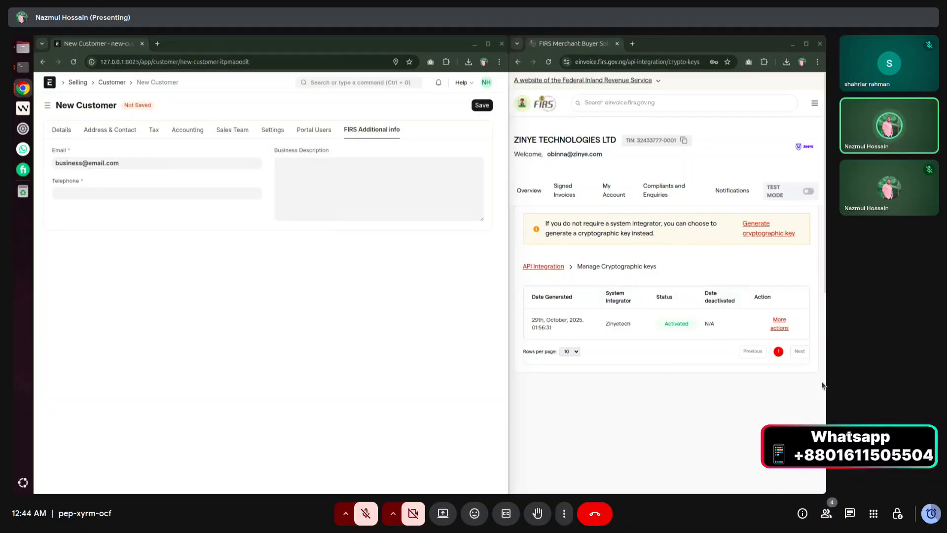
{"action": "left_click", "coordinate": [178, 194]}
{"action": "key", "text": "ctrl+v"}
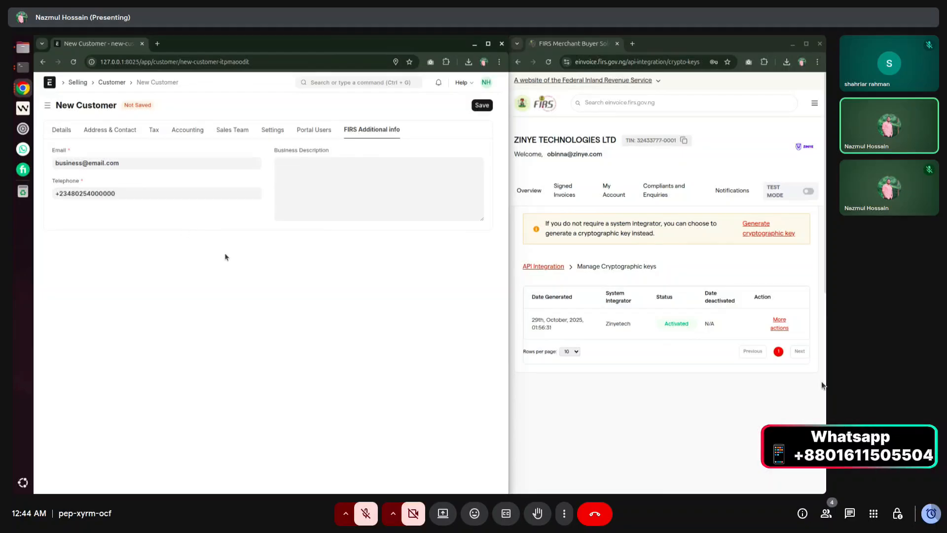
{"action": "left_click", "coordinate": [822, 385]}
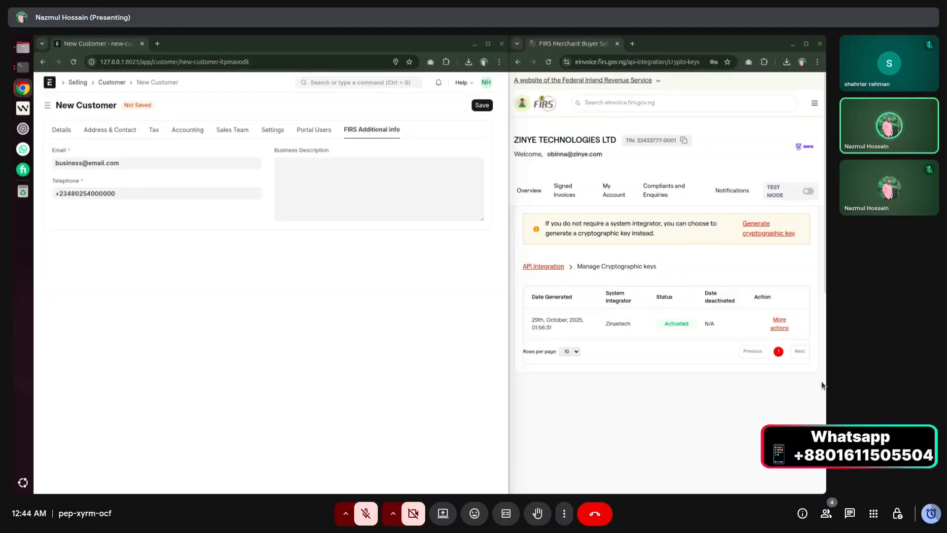
{"action": "left_click", "coordinate": [281, 176]}
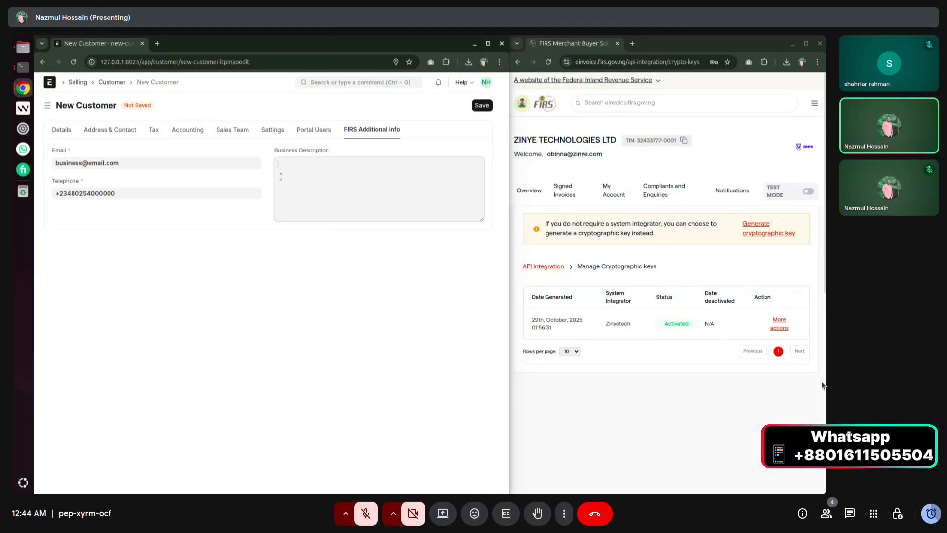
{"action": "type", "text": "this entity is into sales of Cement and building materials"}
{"action": "left_click", "coordinate": [487, 107]}
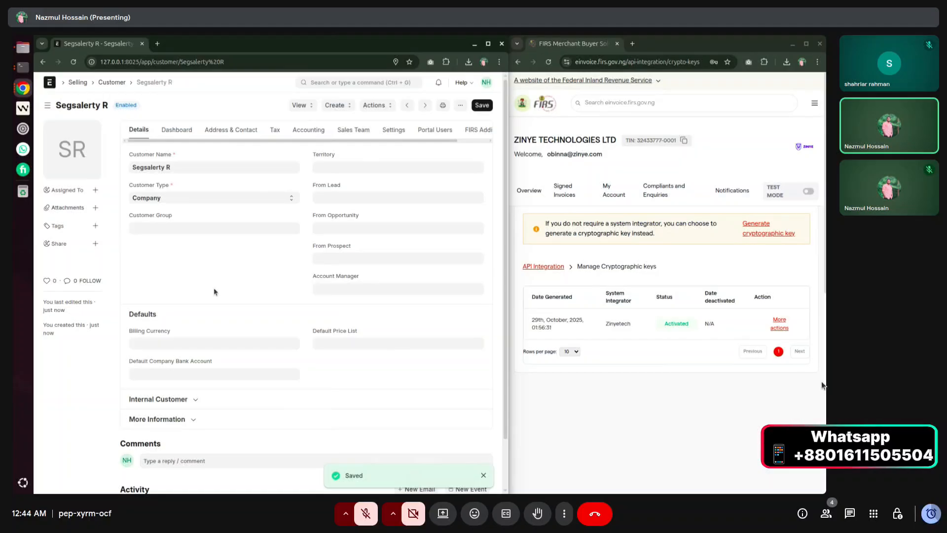
Show the saved customer's Tax details and point out the recorded TIN.
{"action": "left_click", "coordinate": [273, 130]}
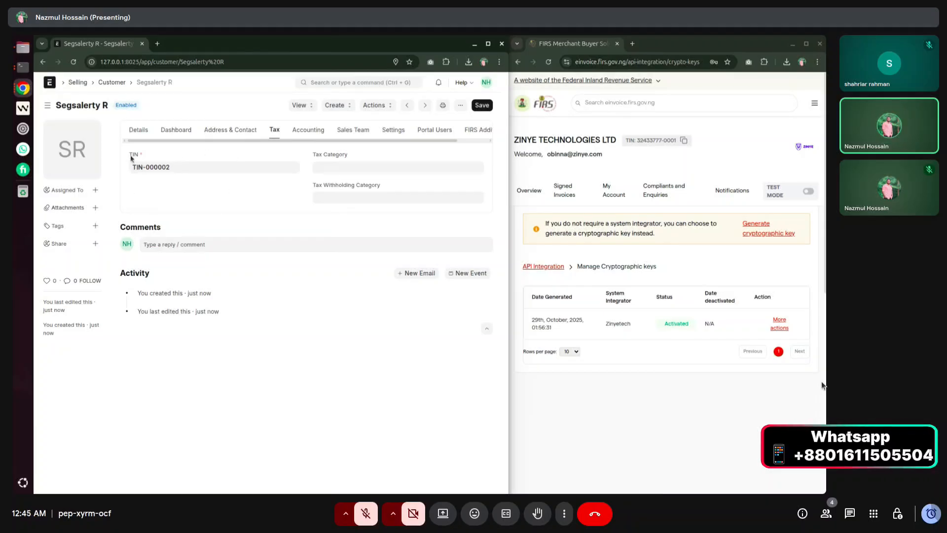
{"action": "left_click_drag", "start_coordinate": [124, 156], "coordinate": [138, 159]}
Open a full new Item form from the unfiltered Item list and enter Cement as Item Code.
{"action": "left_click", "coordinate": [138, 129]}
{"action": "left_click", "coordinate": [346, 83]}
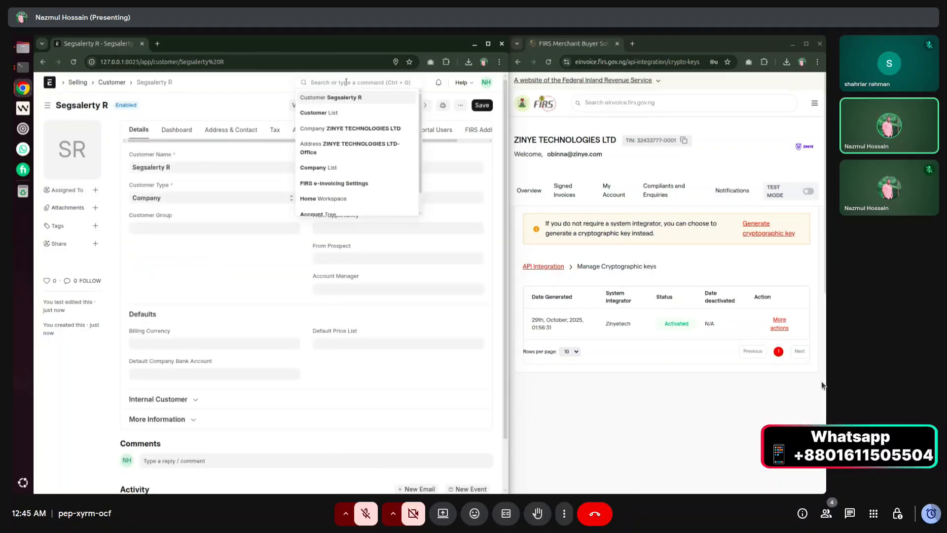
{"action": "type", "text": "item"}
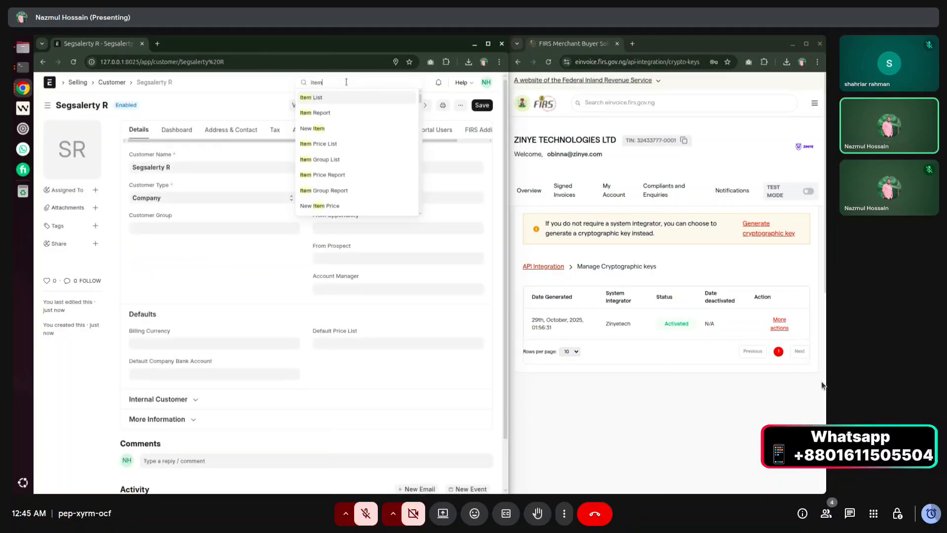
{"action": "key", "text": "Return"}
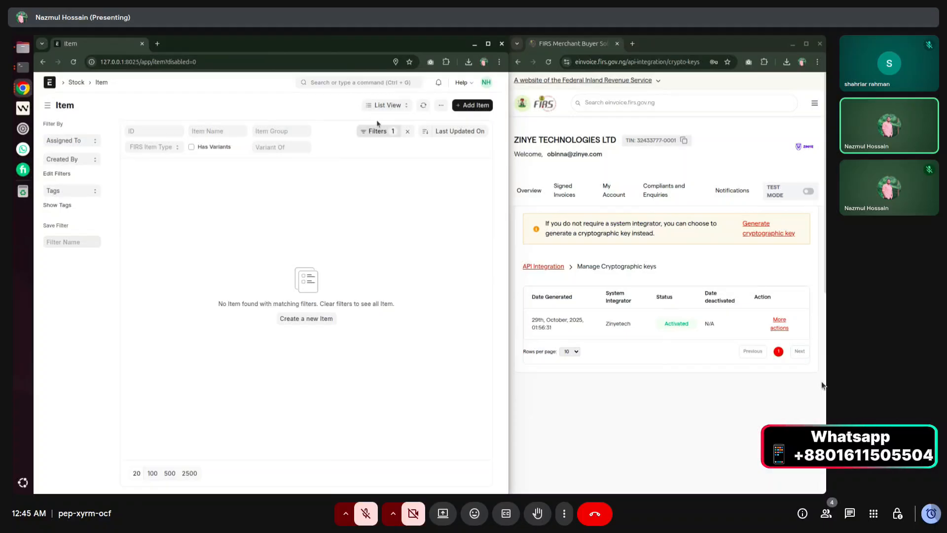
{"action": "left_click", "coordinate": [408, 131]}
{"action": "left_click", "coordinate": [470, 106]}
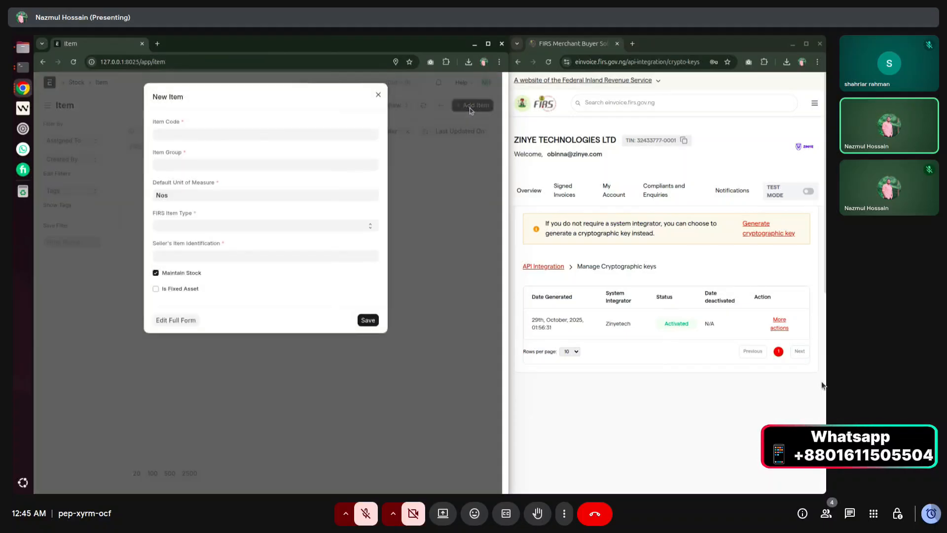
{"action": "left_click", "coordinate": [177, 320]}
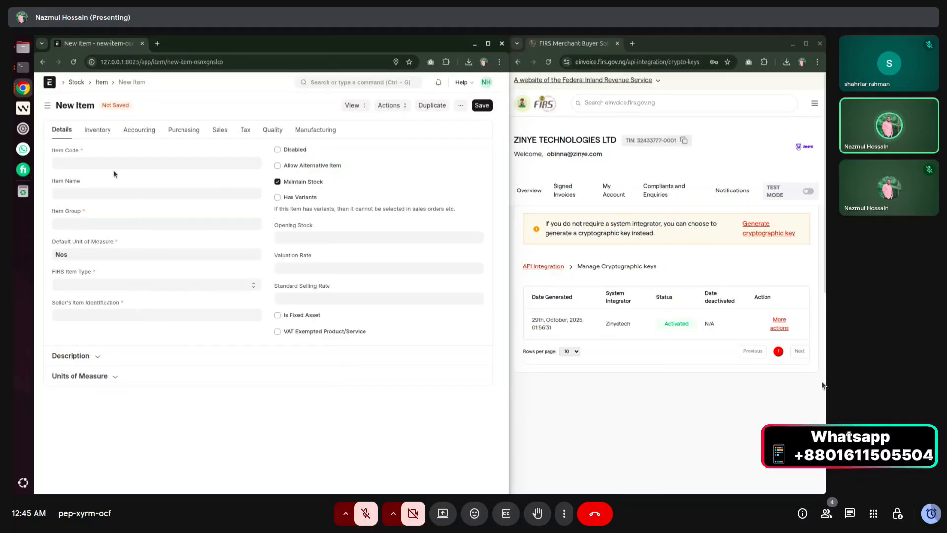
{"action": "left_click", "coordinate": [76, 165]}
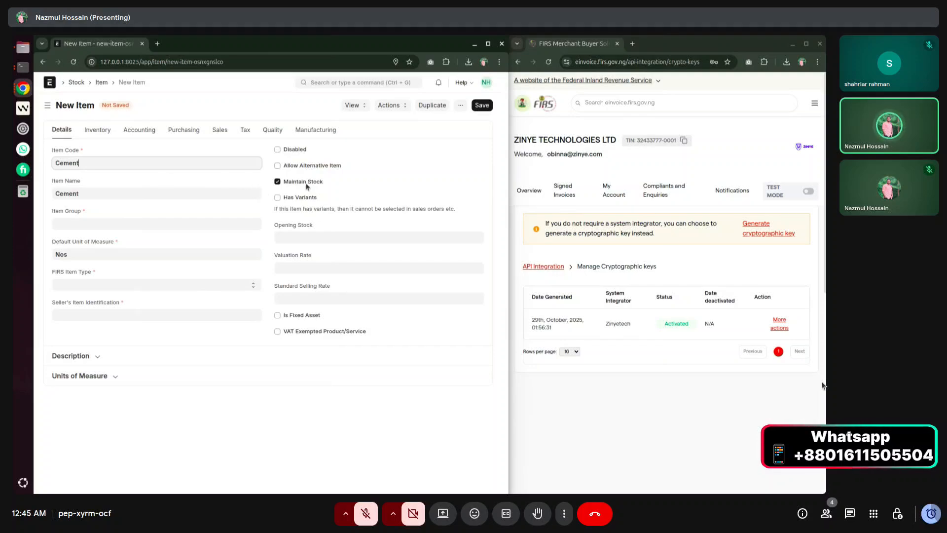
Enter opening stock 100, valuation rate 500 and standard selling rate 650.
{"action": "left_click", "coordinate": [314, 236]}
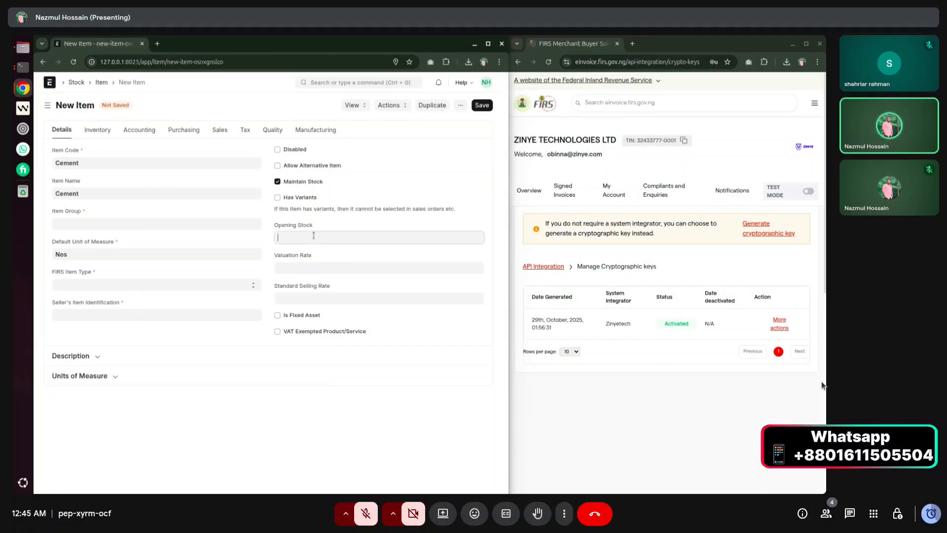
{"action": "type", "text": "100"}
{"action": "double_click", "coordinate": [285, 254]}
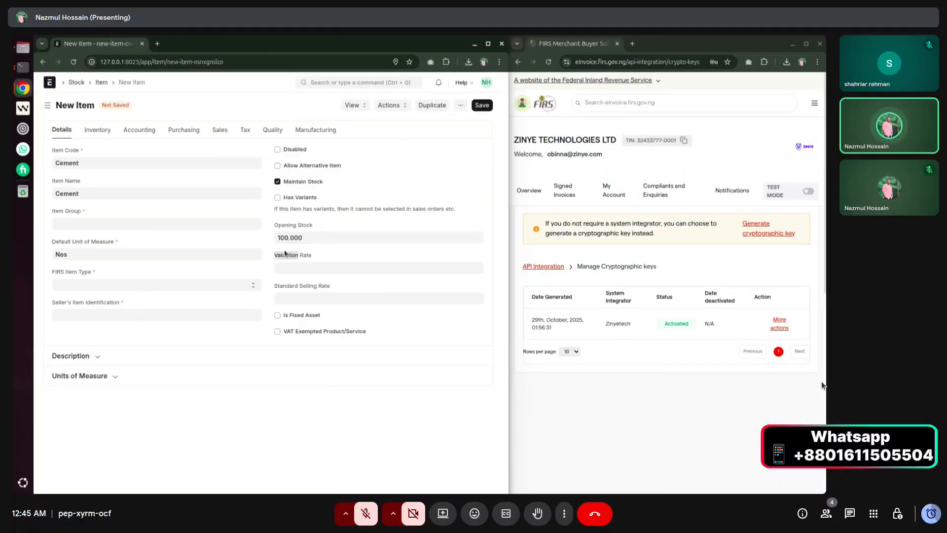
{"action": "left_click", "coordinate": [307, 237]}
{"action": "left_click", "coordinate": [285, 257]}
{"action": "left_click_drag", "start_coordinate": [271, 256], "coordinate": [347, 254]}
{"action": "left_click", "coordinate": [345, 255]}
{"action": "left_click", "coordinate": [325, 270]}
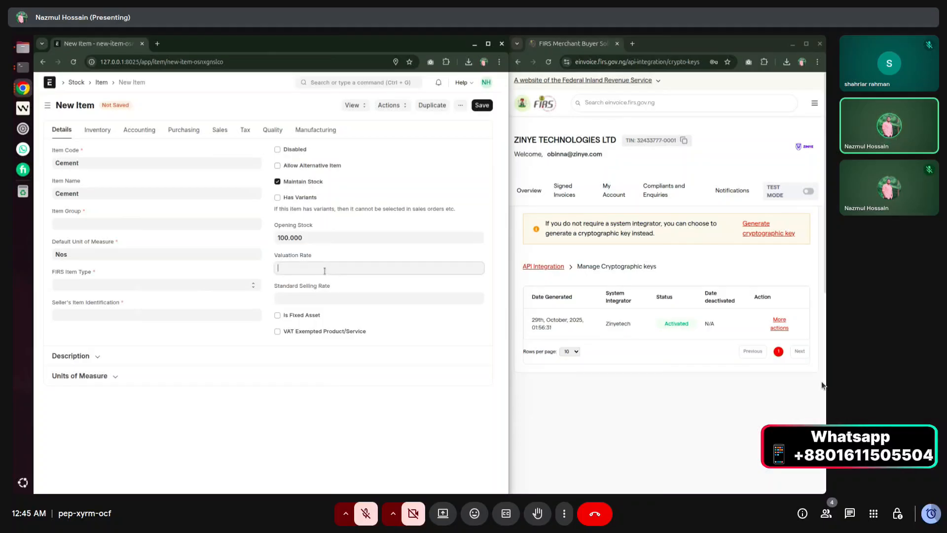
{"action": "type", "text": "500"}
{"action": "left_click", "coordinate": [309, 296]}
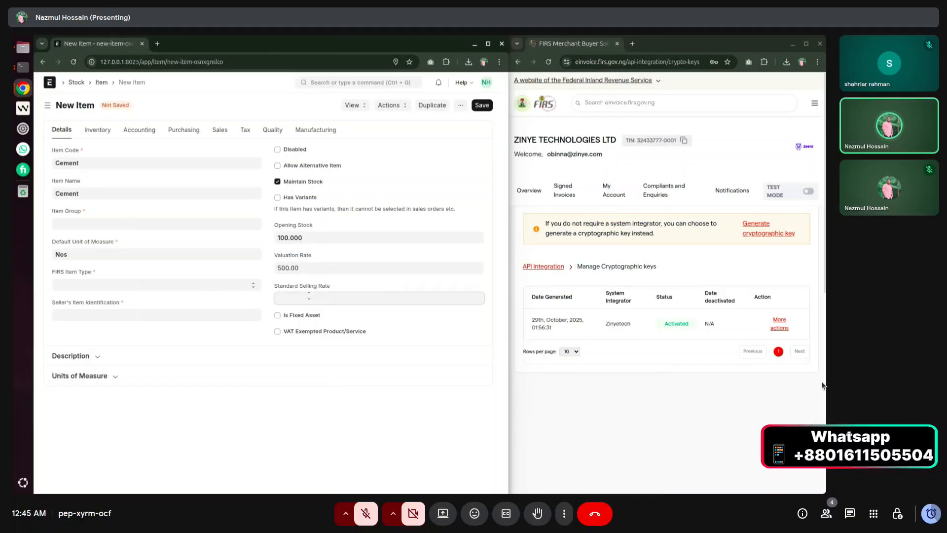
{"action": "type", "text": "650"}
{"action": "left_click", "coordinate": [264, 310]}
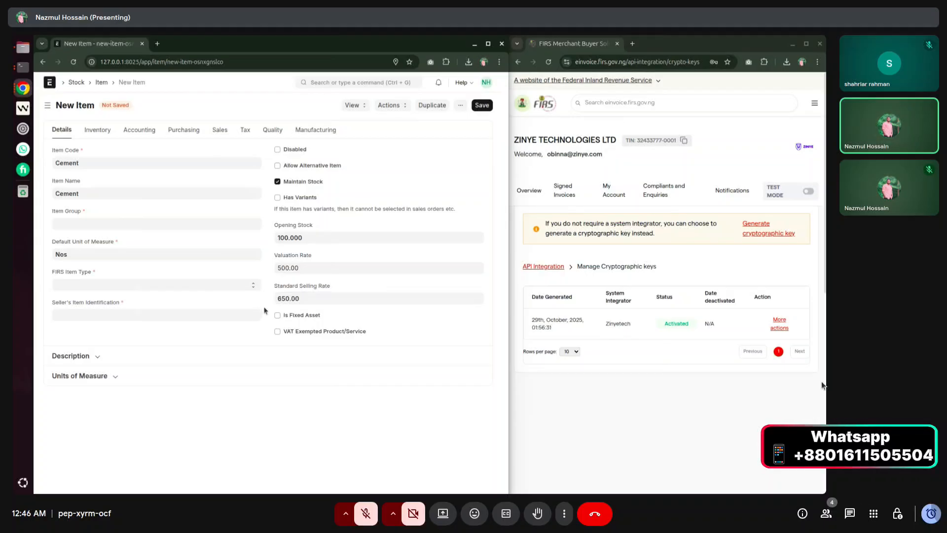
Set the seller's item identification to Cement and change the item code to Cement 1 Beg.
{"action": "left_click", "coordinate": [117, 311]}
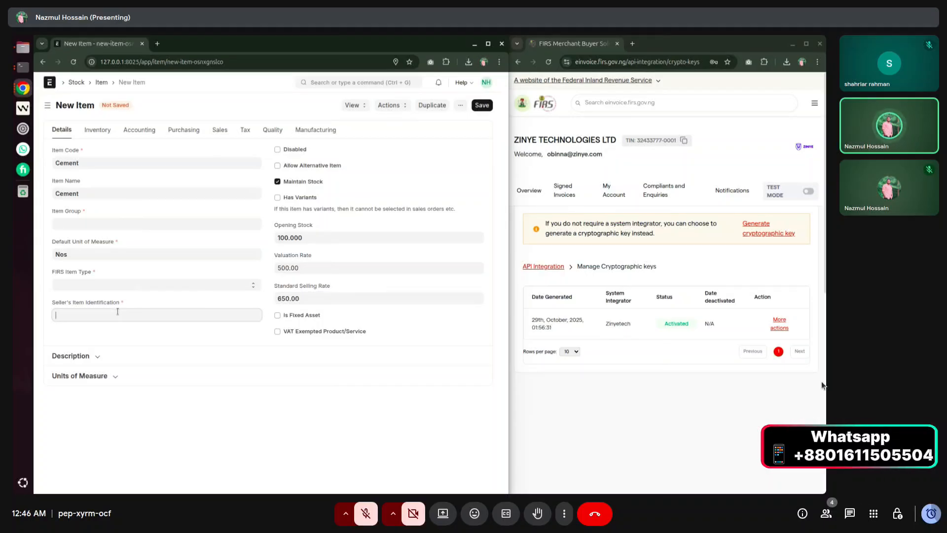
{"action": "type", "text": "Cement"}
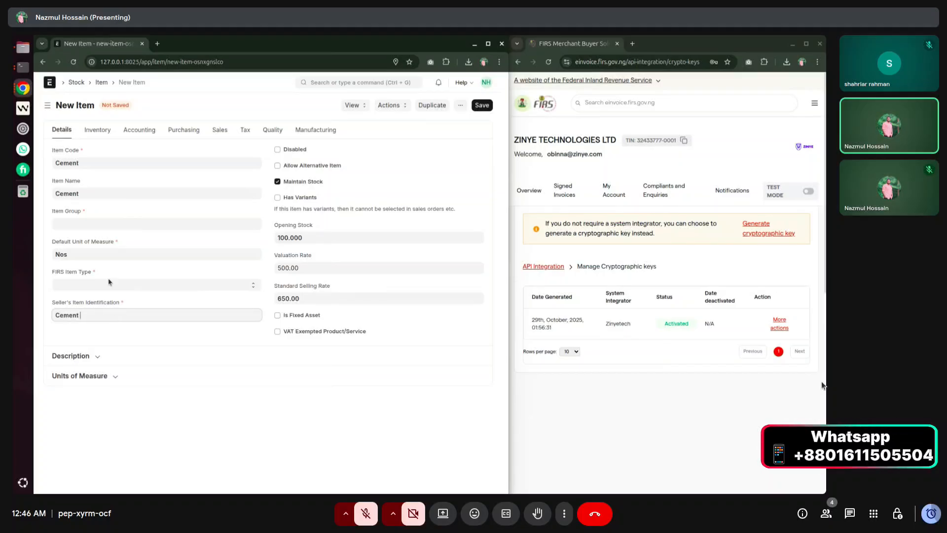
{"action": "left_click", "coordinate": [103, 163]}
{"action": "type", "text": "5"}
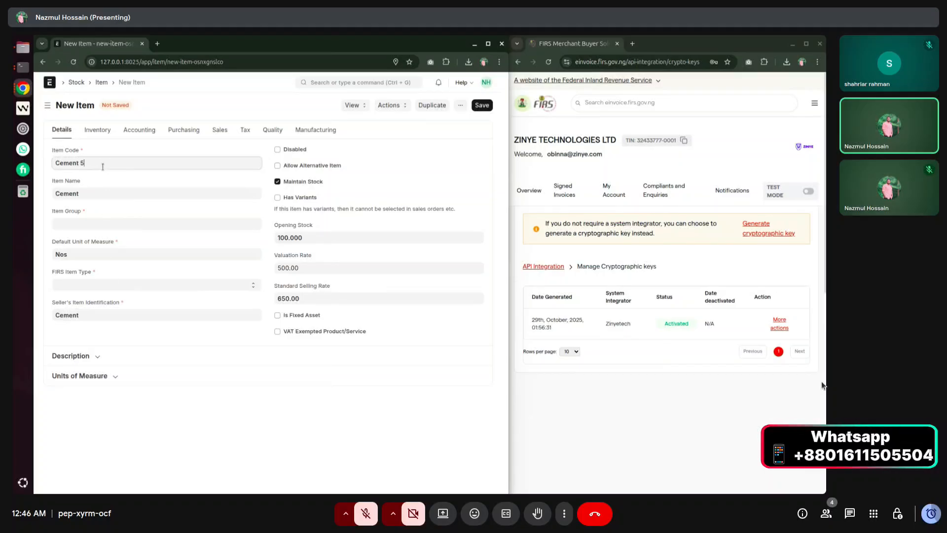
{"action": "type", "text": "00g"}
{"action": "left_click_drag", "start_coordinate": [98, 165], "coordinate": [80, 163]}
{"action": "type", "text": "1 Beg"}
Put the item in the Products item group and set FIRS Item Type to Product.
{"action": "left_click", "coordinate": [74, 222]}
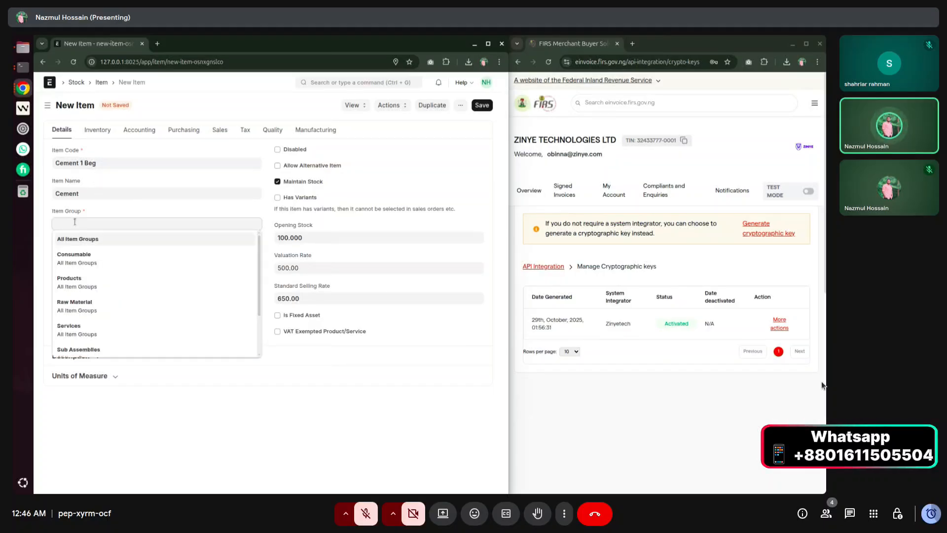
{"action": "left_click", "coordinate": [86, 281]}
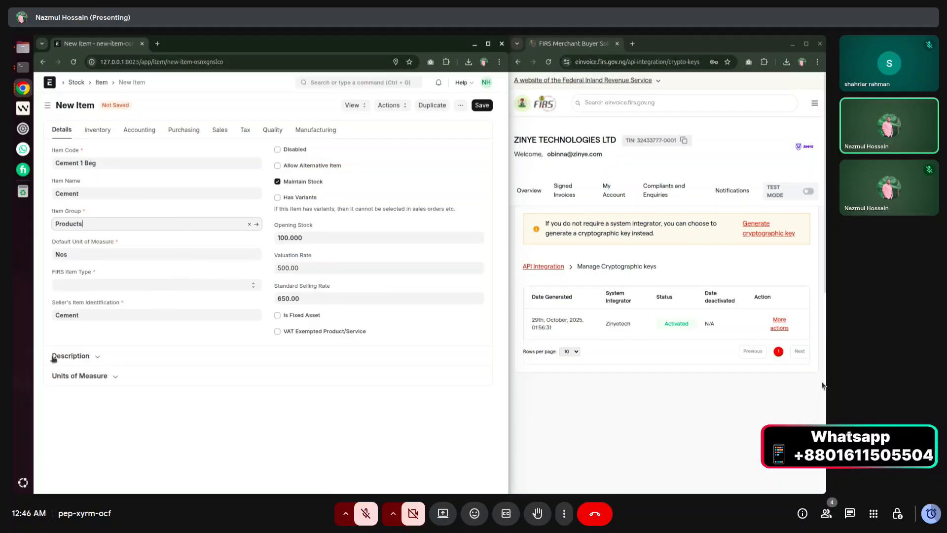
{"action": "left_click_drag", "start_coordinate": [49, 272], "coordinate": [96, 277]}
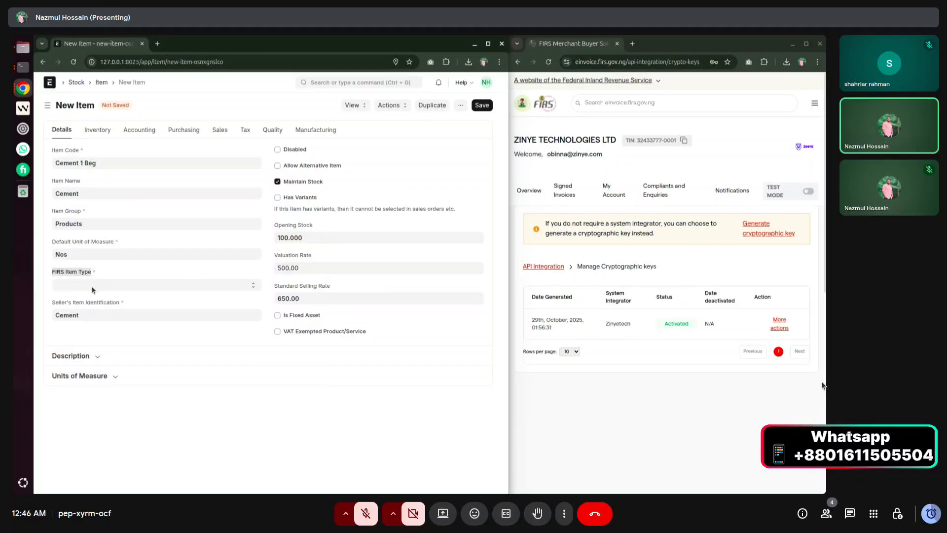
{"action": "left_click", "coordinate": [94, 290]}
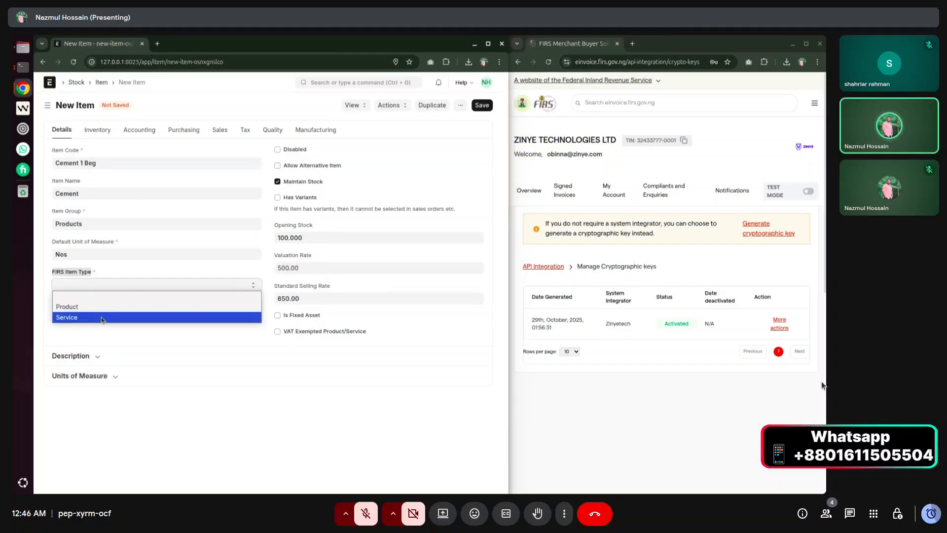
{"action": "left_click", "coordinate": [96, 309]}
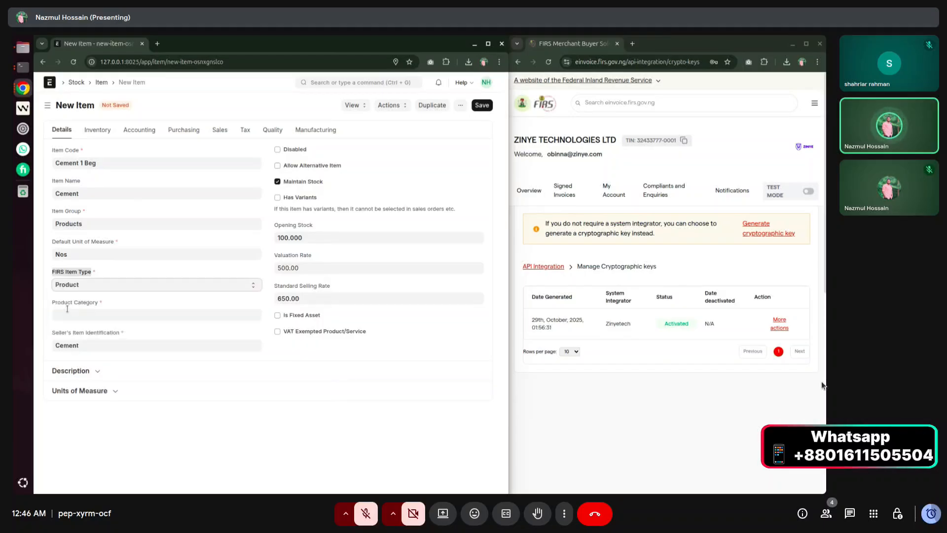
{"action": "left_click_drag", "start_coordinate": [52, 303], "coordinate": [99, 302]}
Search the product category suggestions for 'construction'.
{"action": "left_click", "coordinate": [96, 314]}
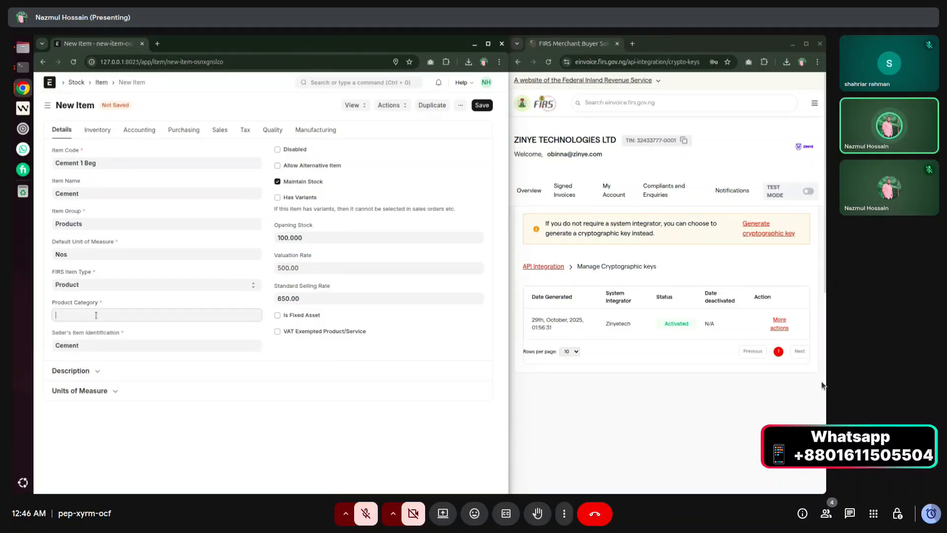
{"action": "scroll", "coordinate": [98, 347], "scroll_direction": "down", "scroll_amount": 5}
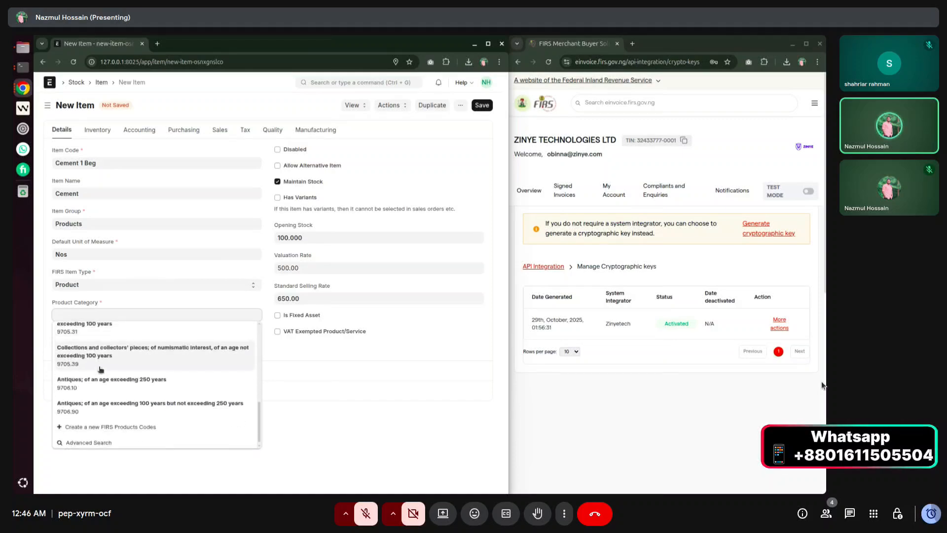
{"action": "scroll", "coordinate": [96, 393], "scroll_direction": "up", "scroll_amount": 5}
{"action": "scroll", "coordinate": [94, 365], "scroll_direction": "down", "scroll_amount": 5}
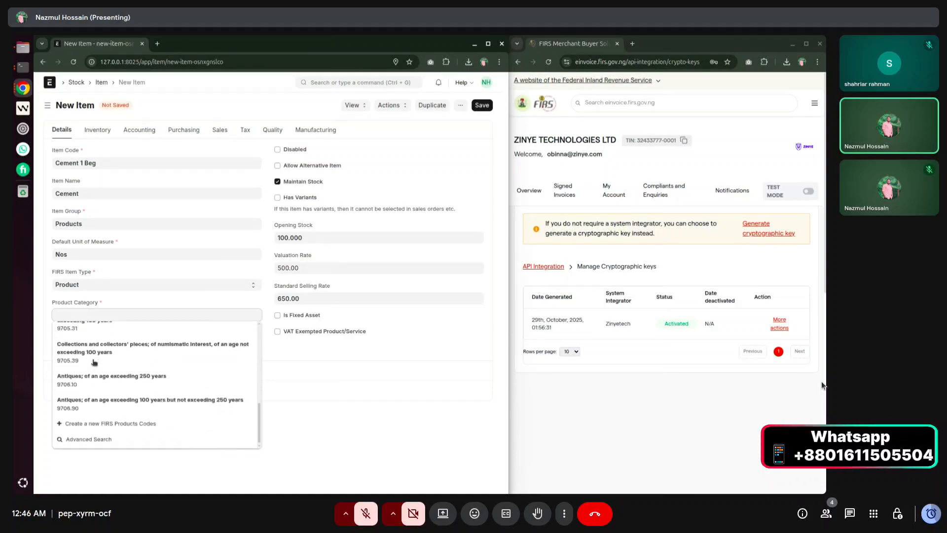
{"action": "scroll", "coordinate": [93, 365], "scroll_direction": "up", "scroll_amount": 5}
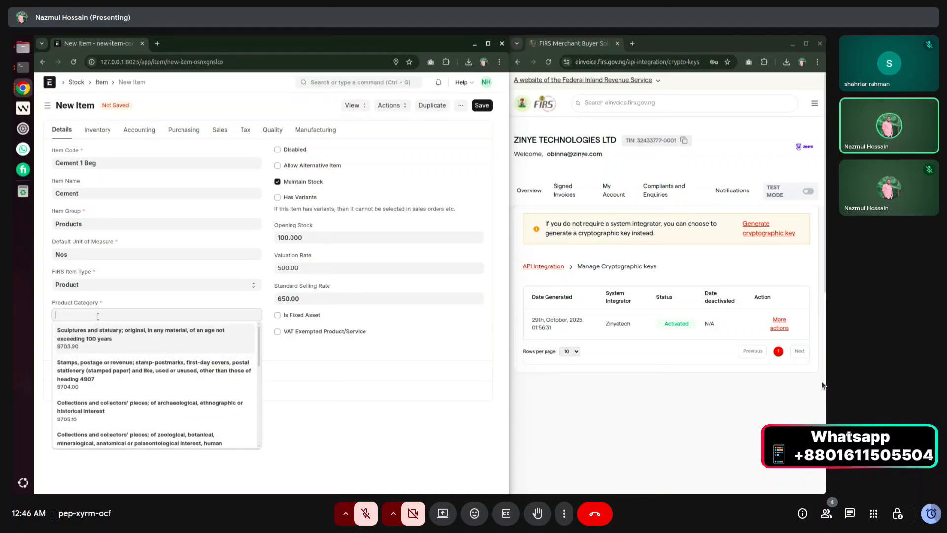
{"action": "type", "text": "construc"}
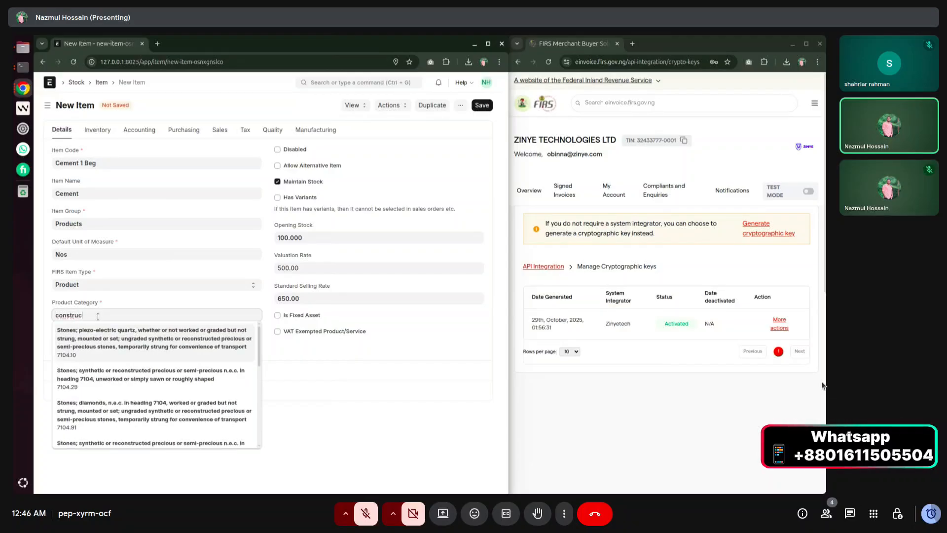
{"action": "type", "text": "tion "}
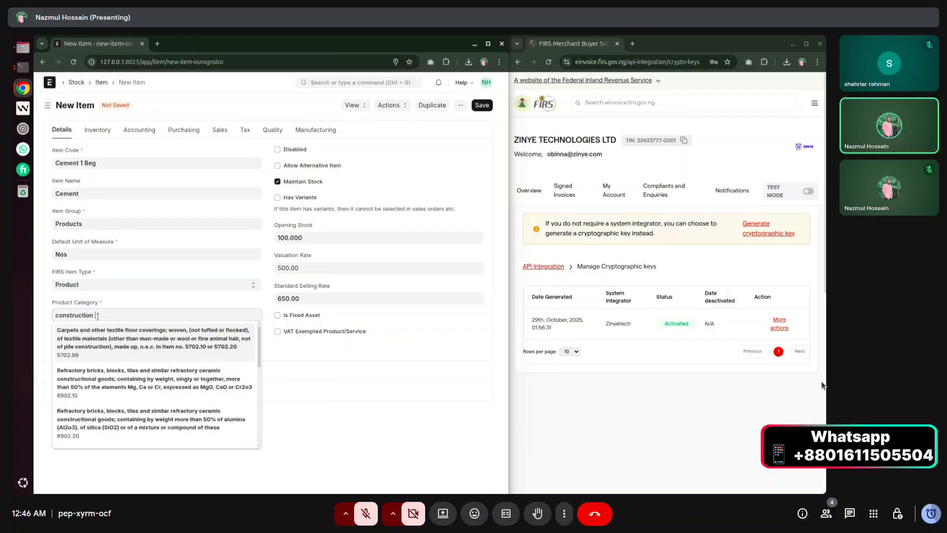
{"action": "type", "text": "me"}
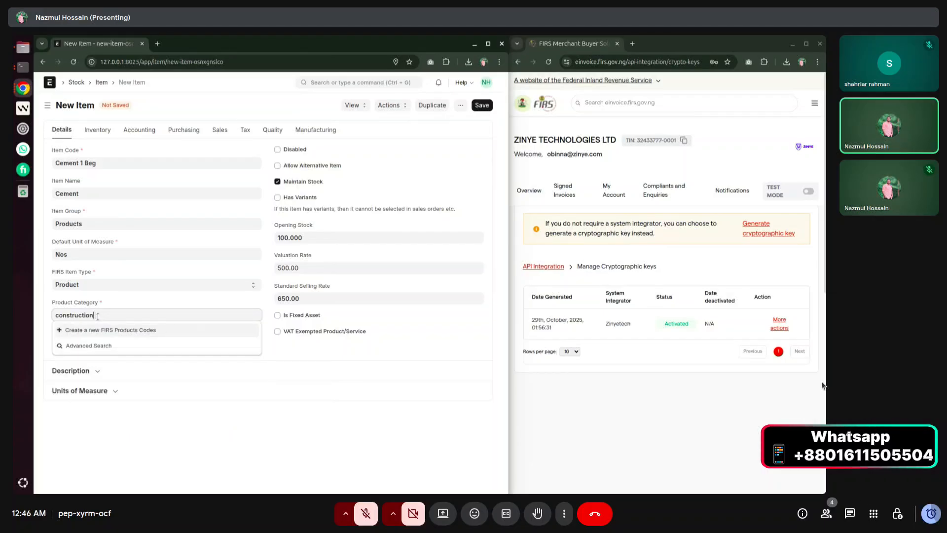
{"action": "key", "text": "BackSpace"}
{"action": "key", "text": "BackSpace"}
{"action": "key", "text": "BackSpace"}
{"action": "key", "text": "BackSpace"}
{"action": "key", "text": "BackSpace"}
{"action": "key", "text": "BackSpace"}
{"action": "key", "text": "BackSpace"}
{"action": "key", "text": "BackSpace"}
{"action": "key", "text": "BackSpace"}
{"action": "key", "text": "BackSpace"}
{"action": "key", "text": "BackSpace"}
{"action": "key", "text": "BackSpace"}
{"action": "type", "text": "met"}
{"action": "key", "text": "BackSpace"}
{"action": "key", "text": "BackSpace"}
{"action": "key", "text": "BackSpace"}
{"action": "key", "text": "BackSpace"}
{"action": "key", "text": "BackSpace"}
{"action": "key", "text": "BackSpace"}
{"action": "key", "text": "BackSpace"}
{"action": "type", "text": "con"}
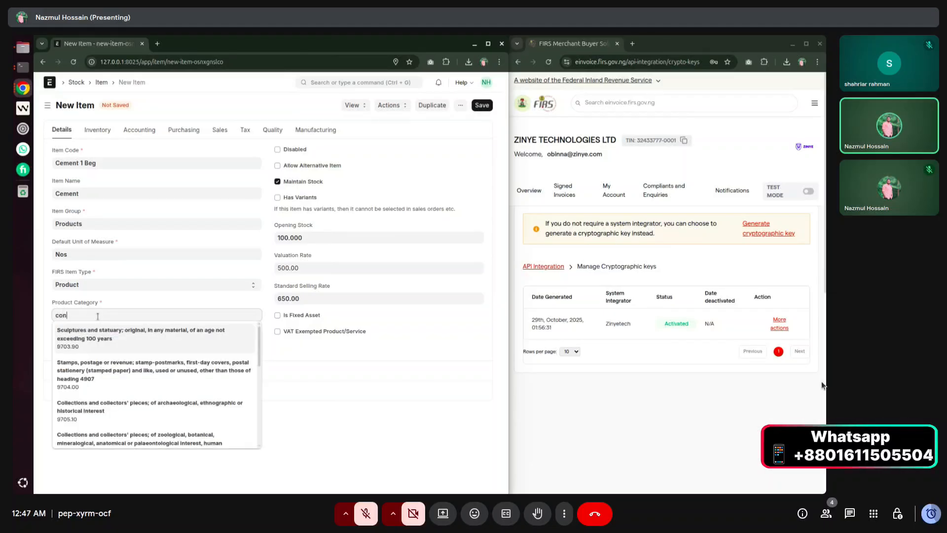
{"action": "type", "text": "struction"}
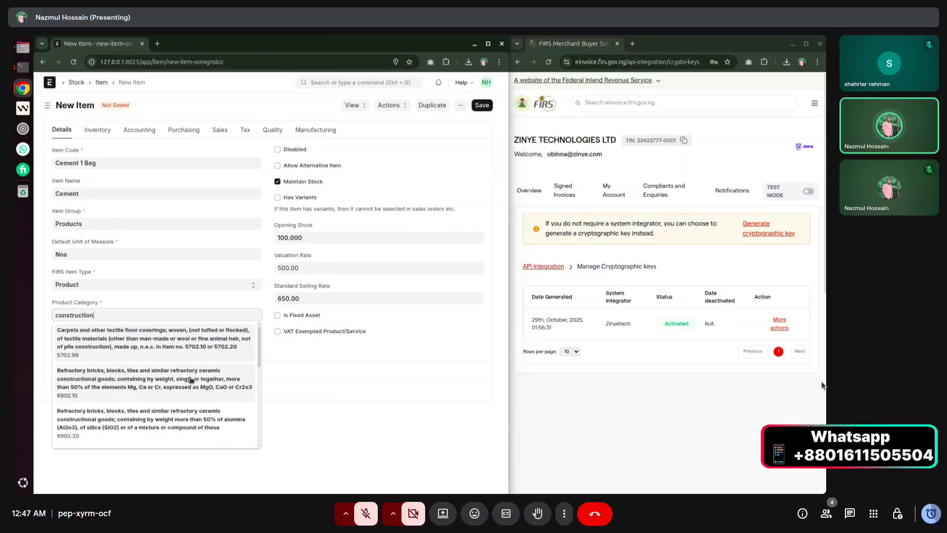
Choose the carpets and textile floor coverings category (HS Code 5702.99) and save the item.
{"action": "scroll", "coordinate": [187, 380], "scroll_direction": "down", "scroll_amount": 2}
{"action": "scroll", "coordinate": [186, 381], "scroll_direction": "down", "scroll_amount": 2}
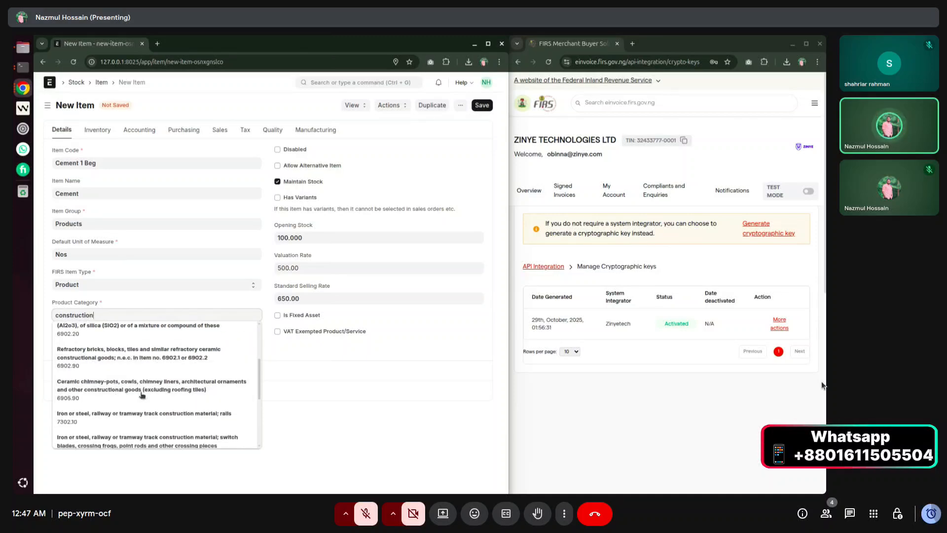
{"action": "scroll", "coordinate": [148, 397], "scroll_direction": "down", "scroll_amount": 4}
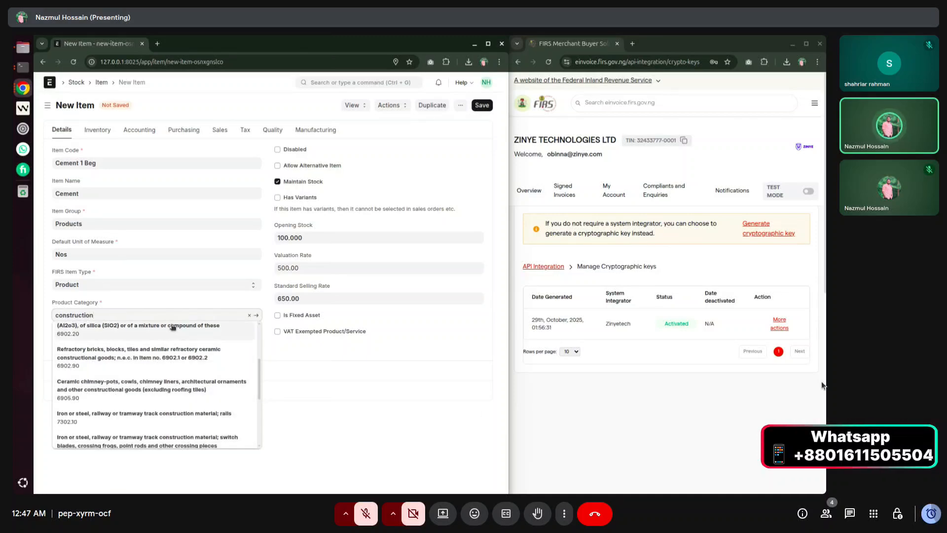
{"action": "scroll", "coordinate": [102, 428], "scroll_direction": "down", "scroll_amount": 1}
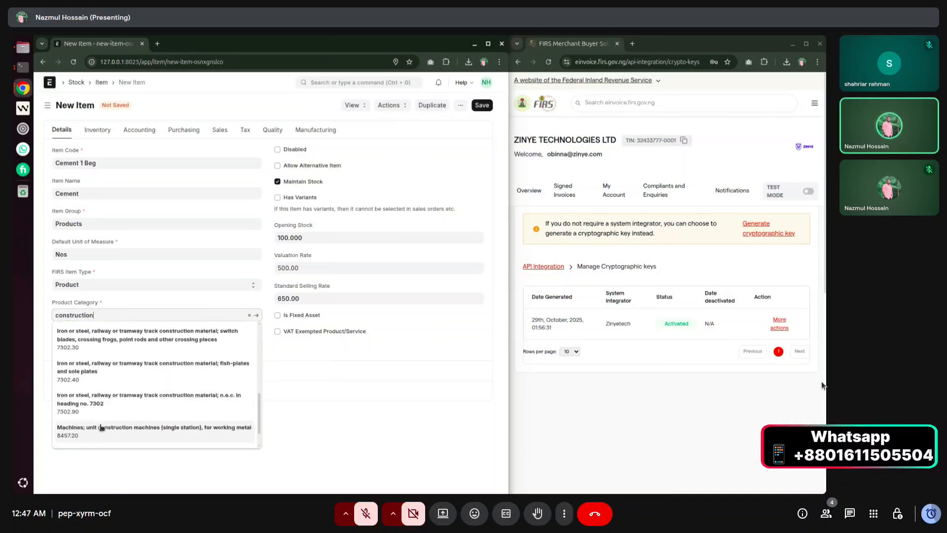
{"action": "scroll", "coordinate": [120, 409], "scroll_direction": "up", "scroll_amount": 6}
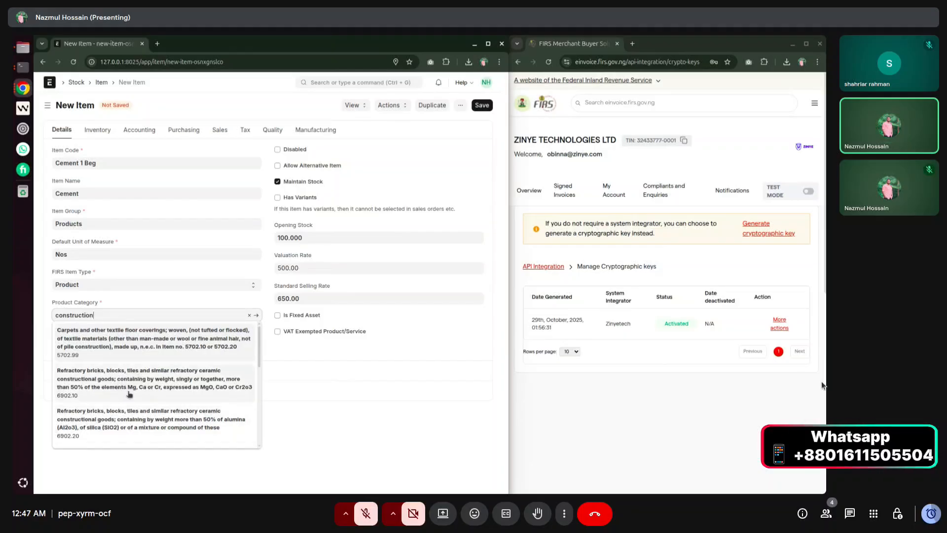
{"action": "left_click", "coordinate": [127, 344]}
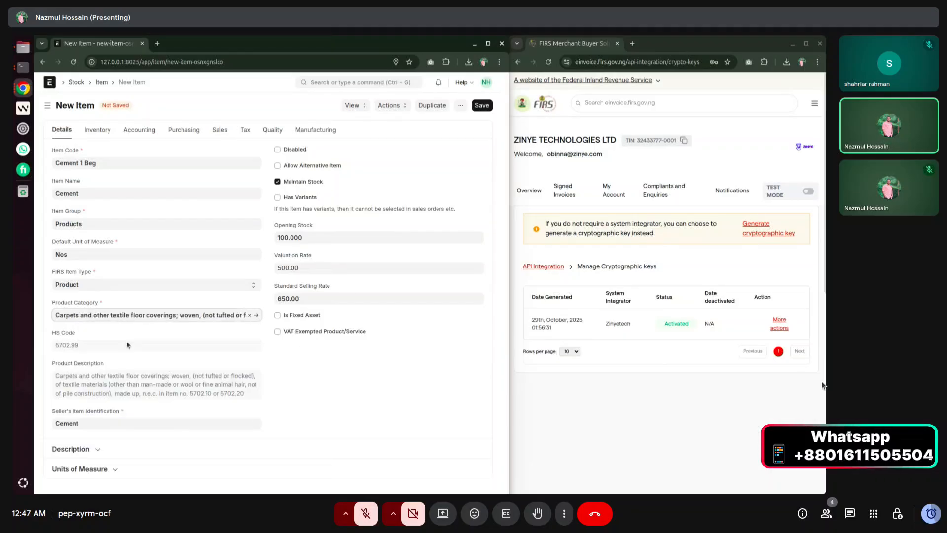
{"action": "left_click_drag", "start_coordinate": [51, 336], "coordinate": [81, 336]}
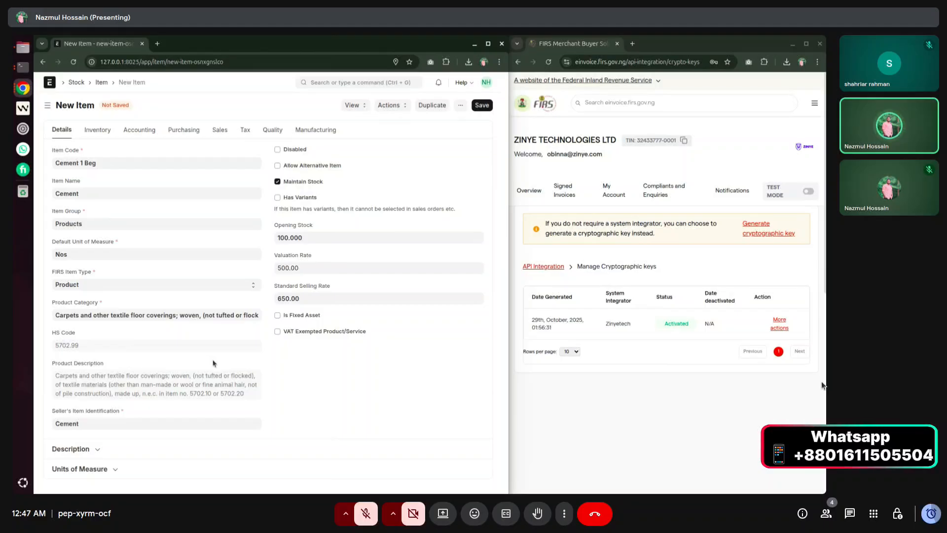
{"action": "left_click", "coordinate": [485, 109]}
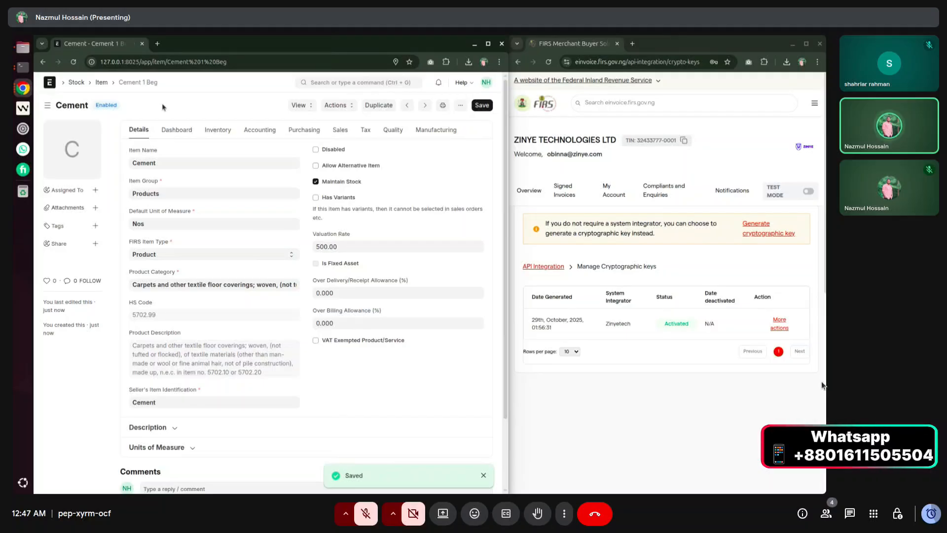
Add a row to the item's Taxes table and start a new Item Tax Template from it.
{"action": "left_click", "coordinate": [365, 130]}
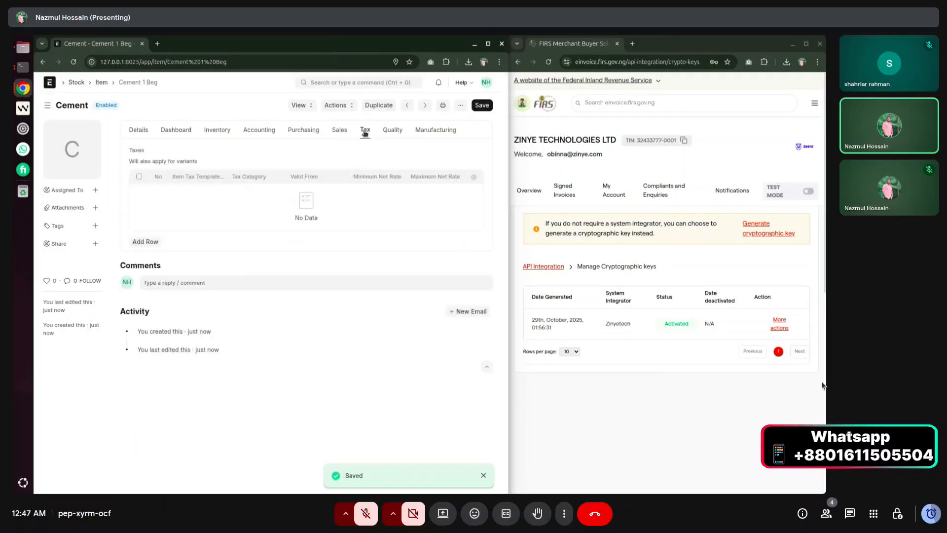
{"action": "left_click", "coordinate": [148, 242]}
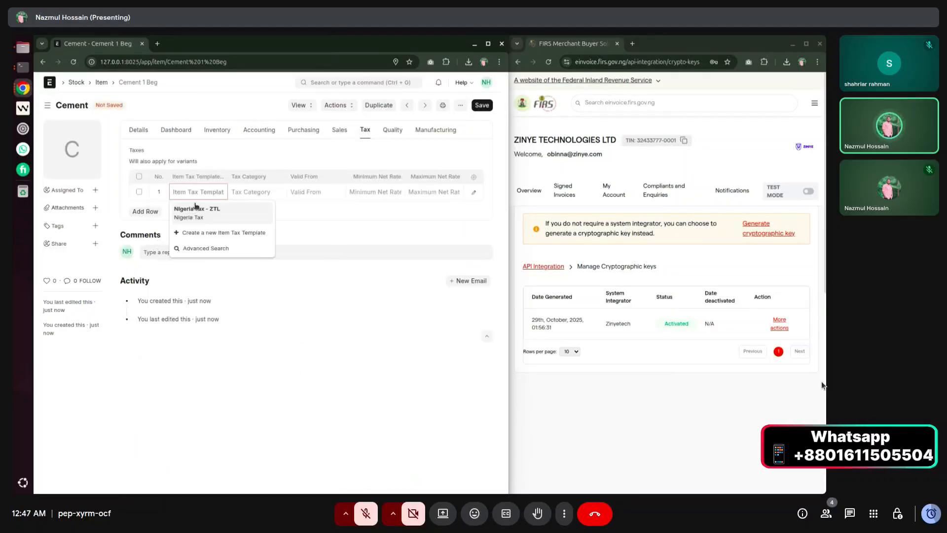
{"action": "left_click", "coordinate": [206, 233]}
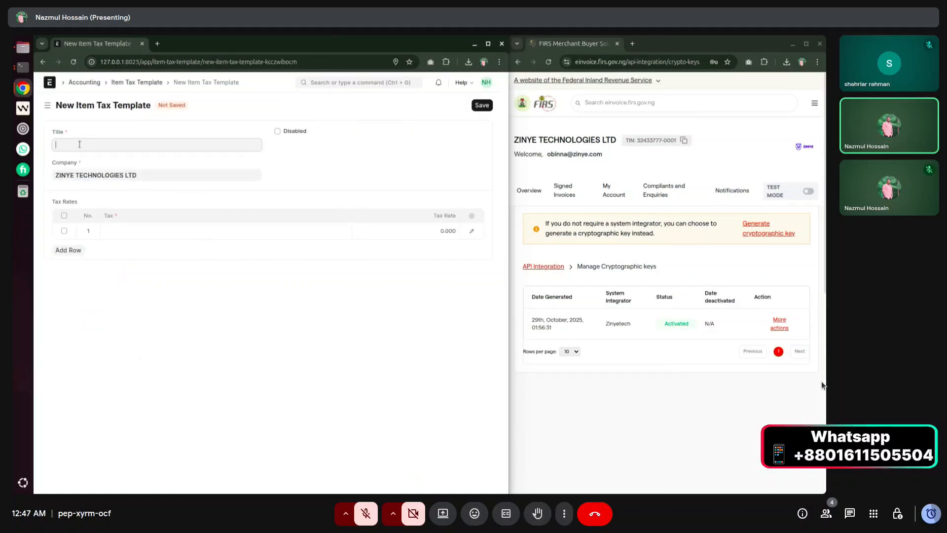
Title the template Cement and add STANDARD_VAT - ZTL at a 7.5 rate.
{"action": "left_click", "coordinate": [114, 229]}
{"action": "left_click", "coordinate": [96, 146]}
{"action": "type", "text": "Cement"}
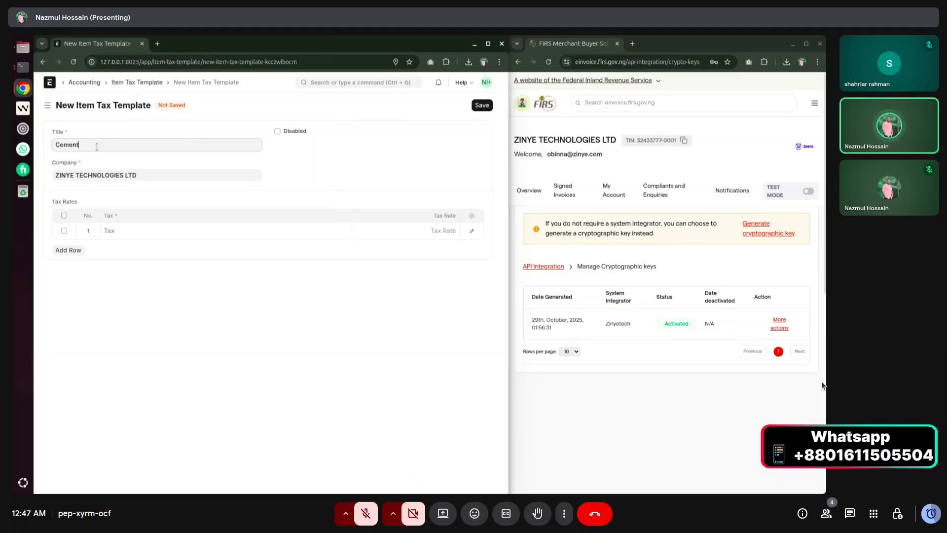
{"action": "left_click", "coordinate": [139, 230]}
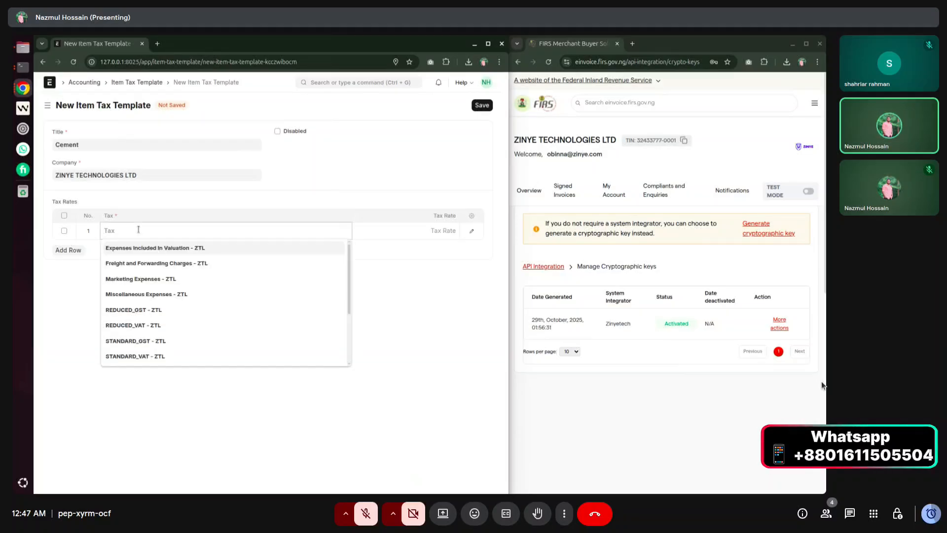
{"action": "left_click", "coordinate": [142, 356]}
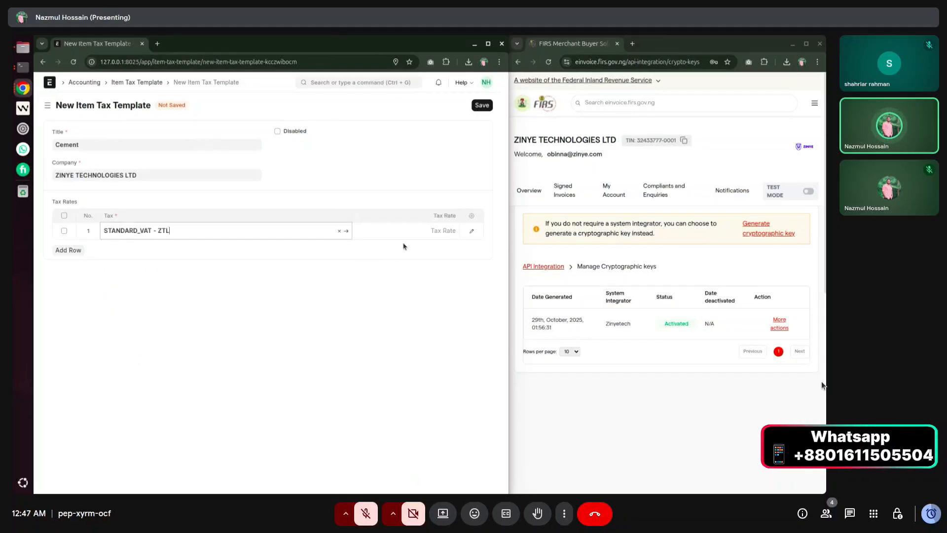
{"action": "left_click", "coordinate": [408, 230]}
{"action": "type", "text": "7.5"}
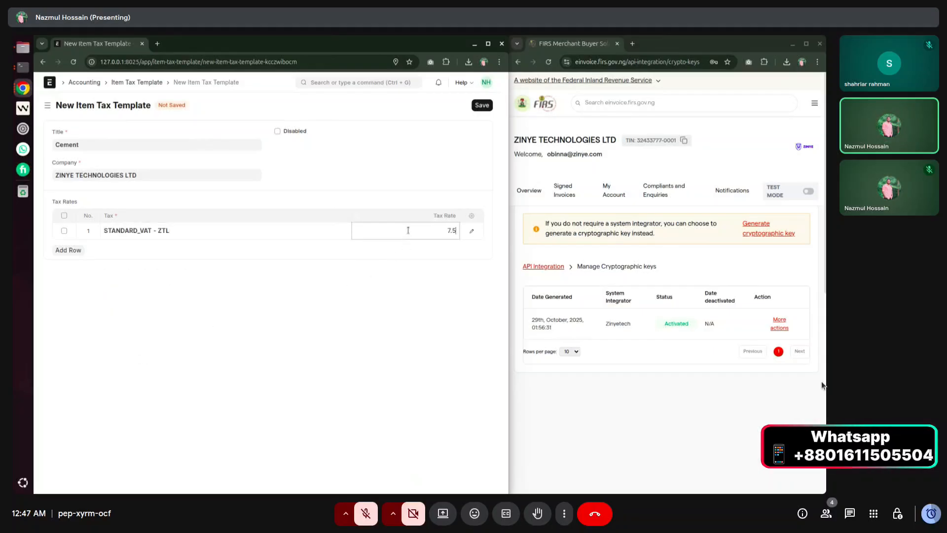
Add a second row with LOCAL_SALES_TAX - ZTL at 2.3 and save the template.
{"action": "left_click", "coordinate": [67, 250]}
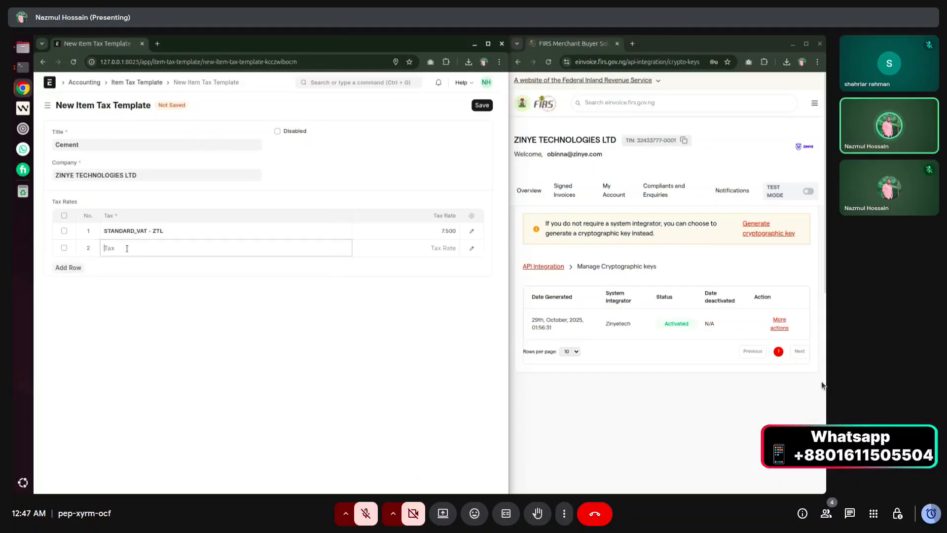
{"action": "left_click", "coordinate": [126, 248]}
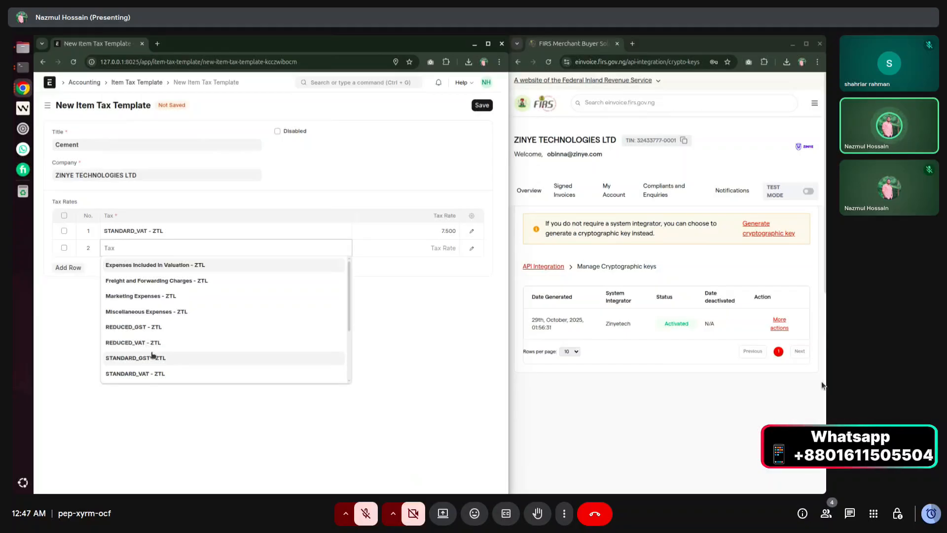
{"action": "scroll", "coordinate": [202, 347], "scroll_direction": "down", "scroll_amount": 2}
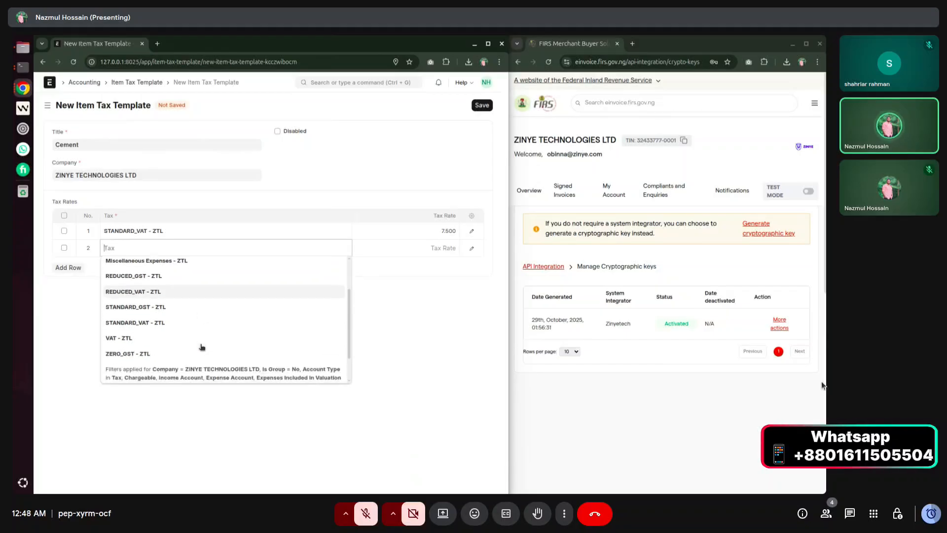
{"action": "scroll", "coordinate": [202, 347], "scroll_direction": "up", "scroll_amount": 2}
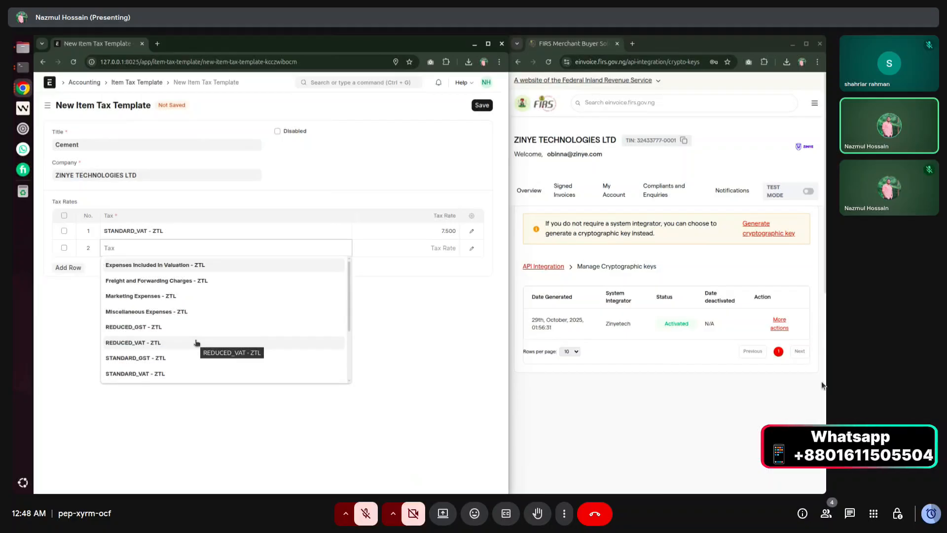
{"action": "left_click", "coordinate": [181, 358]}
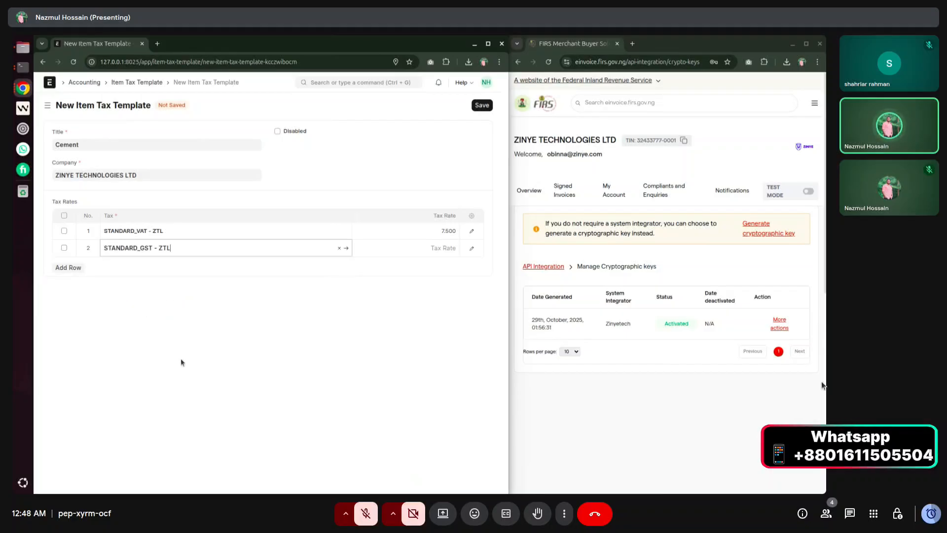
{"action": "left_click", "coordinate": [416, 250]}
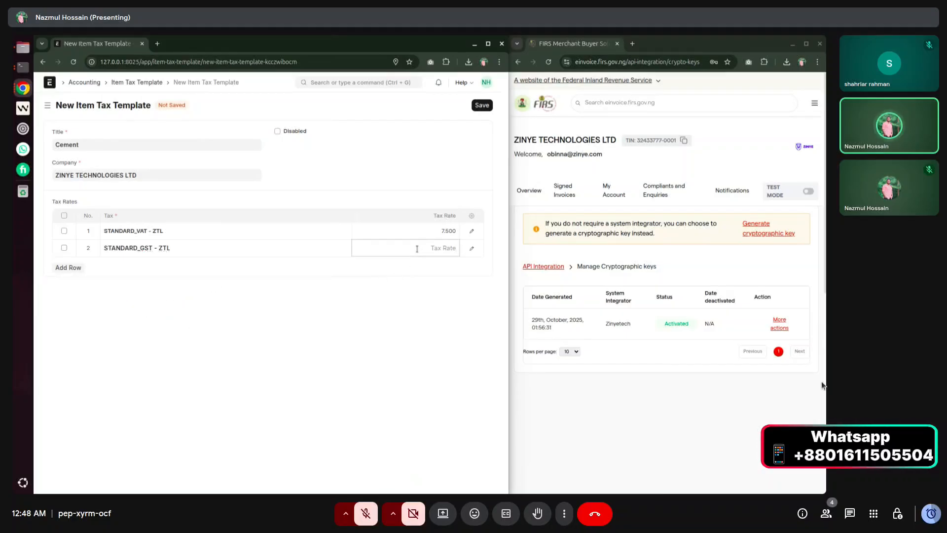
{"action": "type", "text": "2.3"}
{"action": "left_click", "coordinate": [212, 249]}
{"action": "key", "text": "ctrl+a"}
{"action": "key", "text": "BackSpace"}
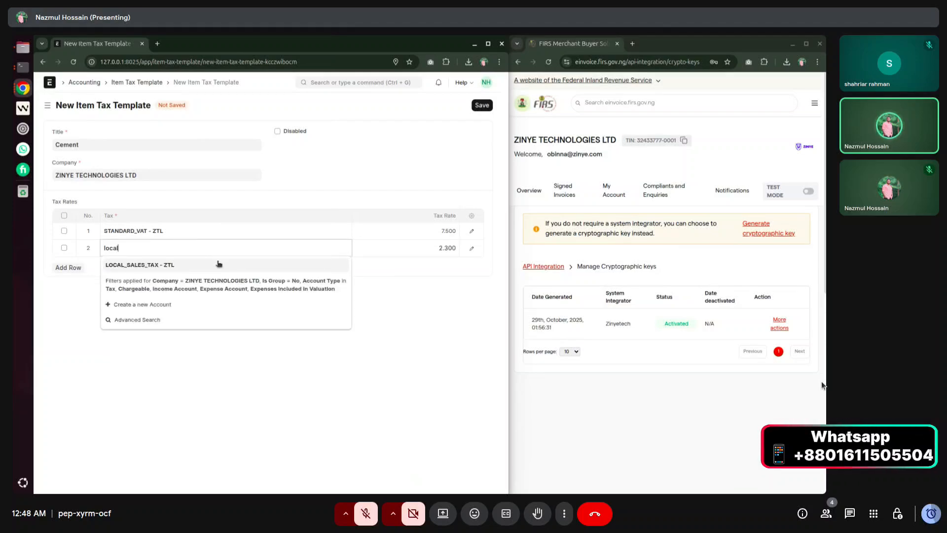
{"action": "left_click", "coordinate": [219, 264]}
{"action": "left_click", "coordinate": [317, 304]}
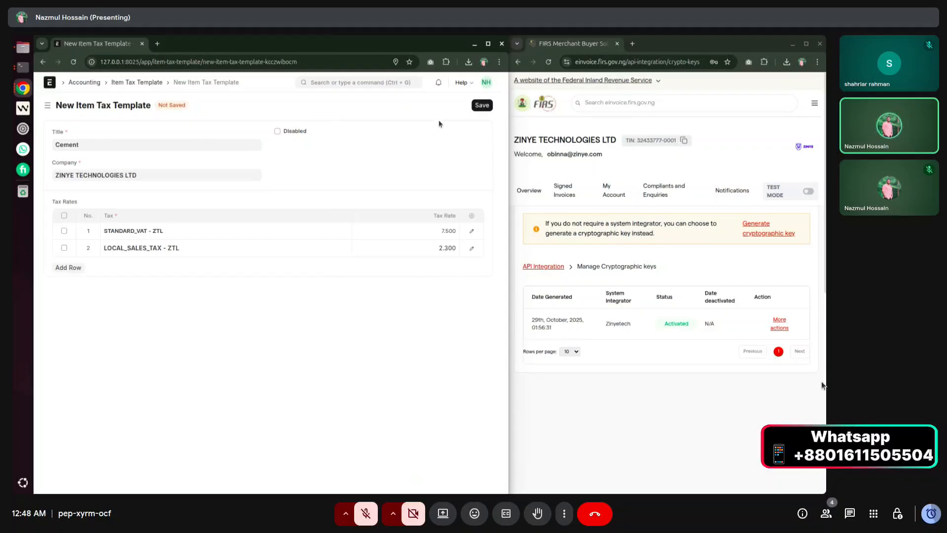
{"action": "left_click", "coordinate": [482, 105]}
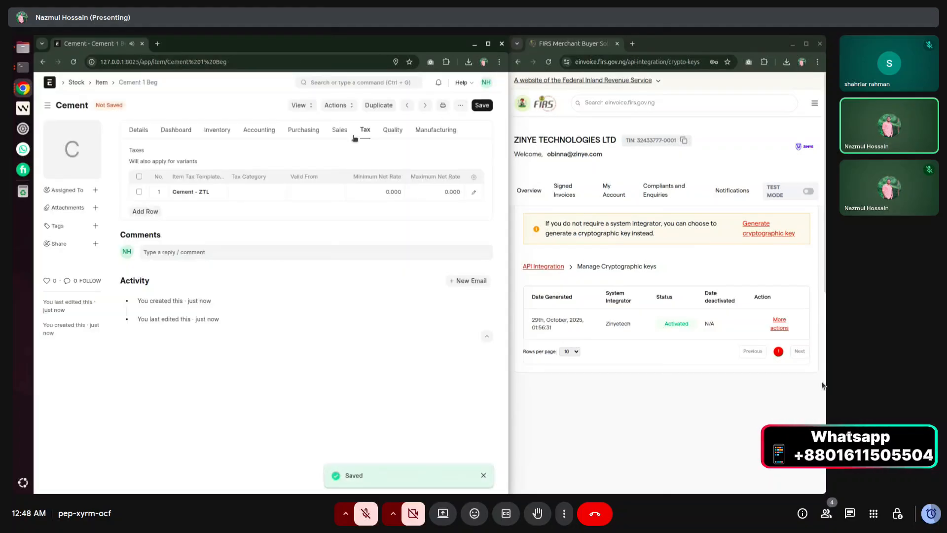
Save the Cement item with its Cement - ZTL tax template and duplicate its browser tab.
{"action": "left_click", "coordinate": [139, 129]}
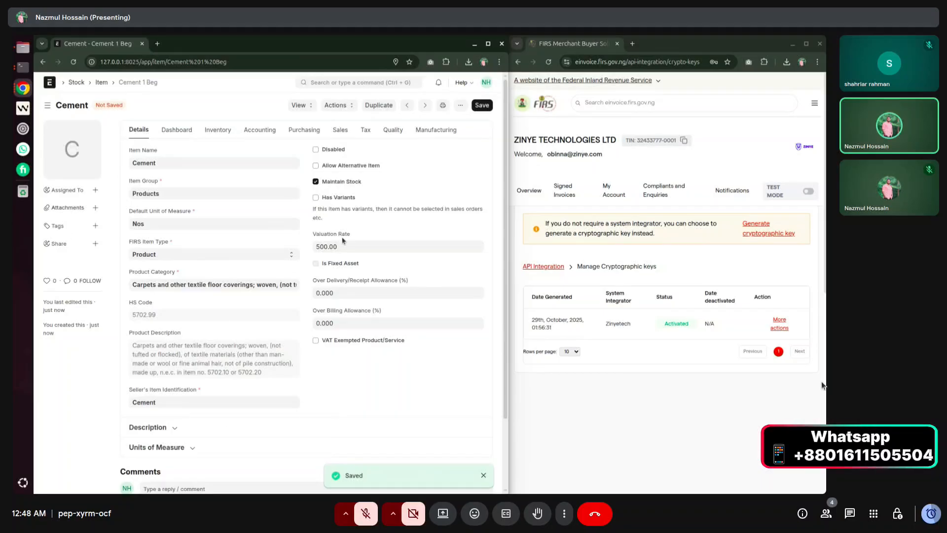
{"action": "left_click", "coordinate": [367, 130]}
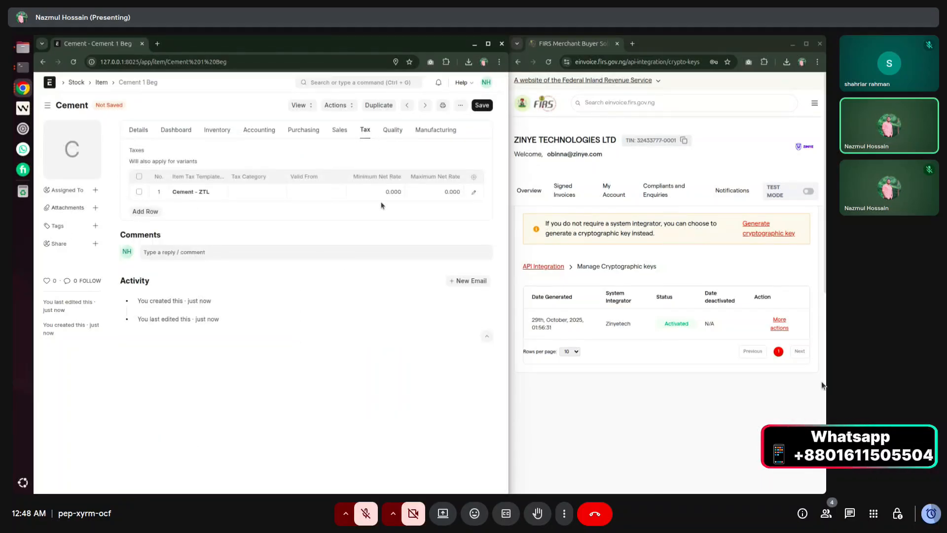
{"action": "left_click", "coordinate": [479, 106]}
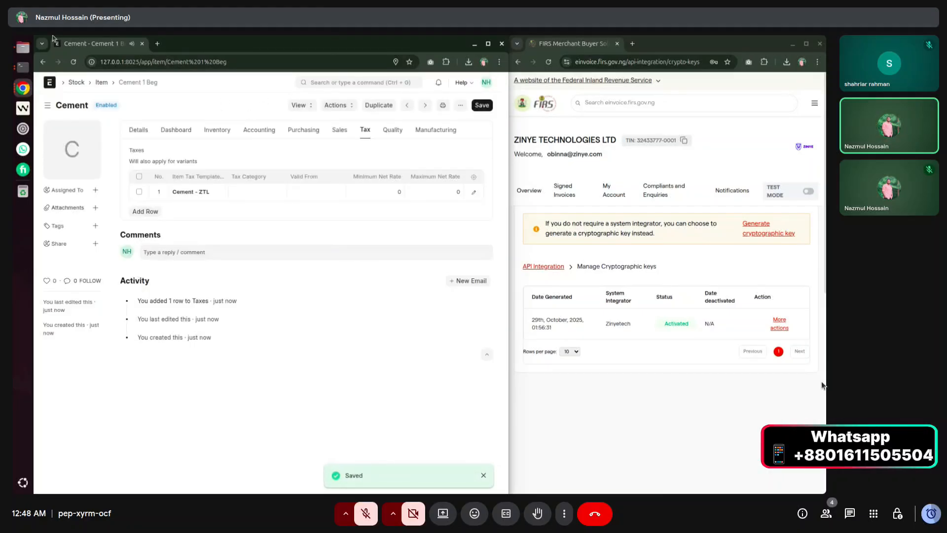
{"action": "right_click", "coordinate": [82, 44]}
{"action": "left_click", "coordinate": [115, 132]}
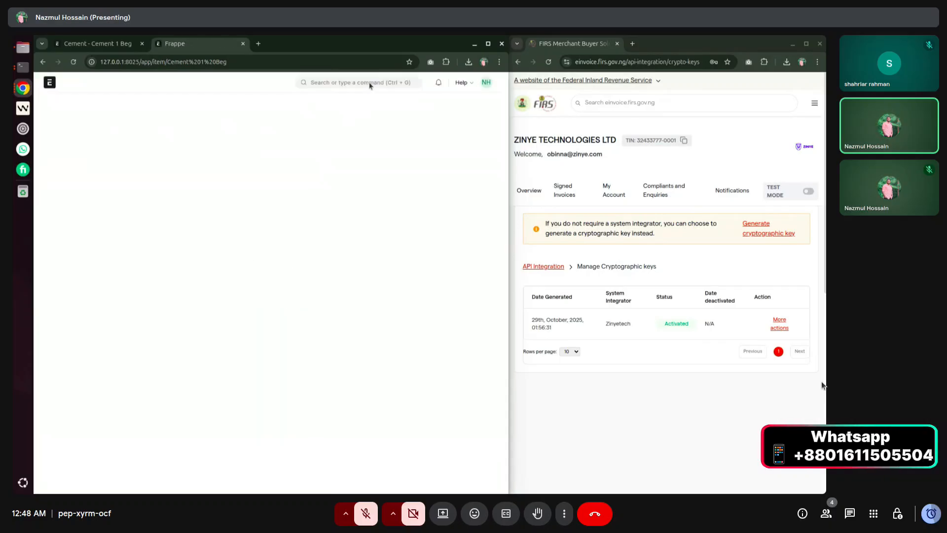
Open the Chart of Accounts and expand down to Stock In Hand - ZTL, showing ₦50,000.00 Dr.
{"action": "left_click", "coordinate": [369, 82]}
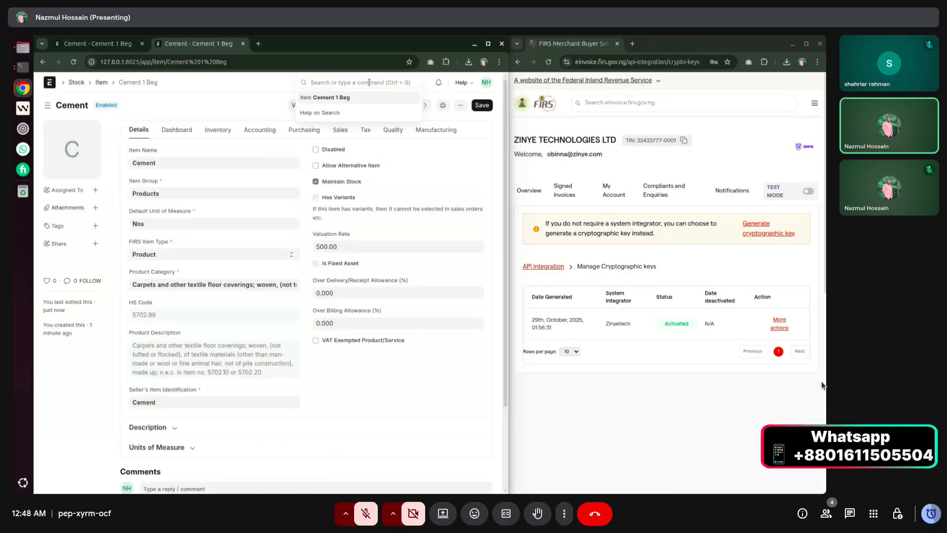
{"action": "type", "text": "char"}
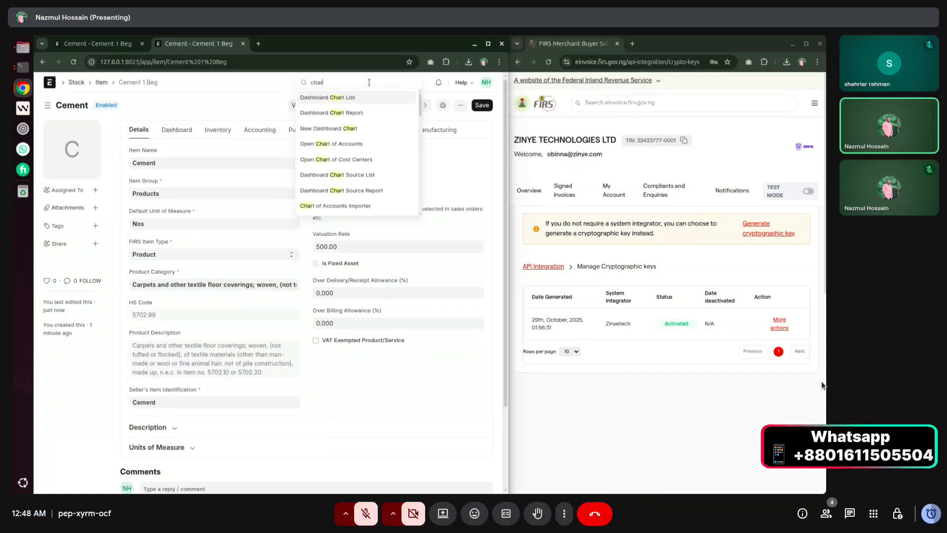
{"action": "type", "text": "t of a"}
{"action": "key", "text": "Return"}
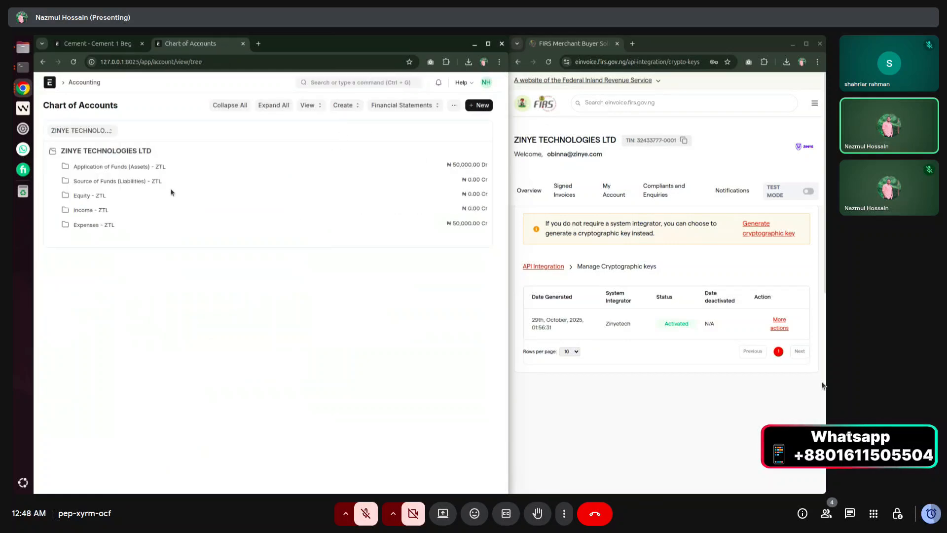
{"action": "left_click", "coordinate": [117, 167]}
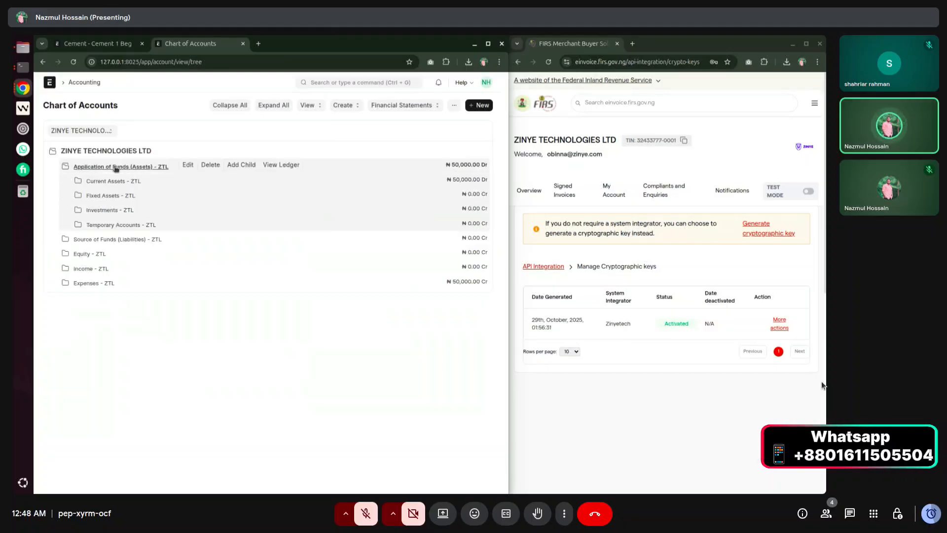
{"action": "left_click", "coordinate": [94, 182]}
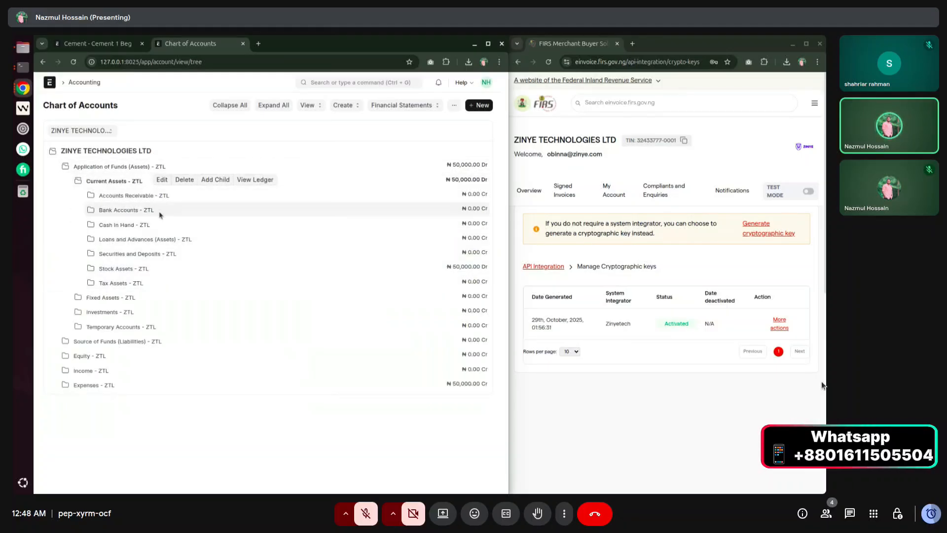
{"action": "left_click", "coordinate": [116, 269]}
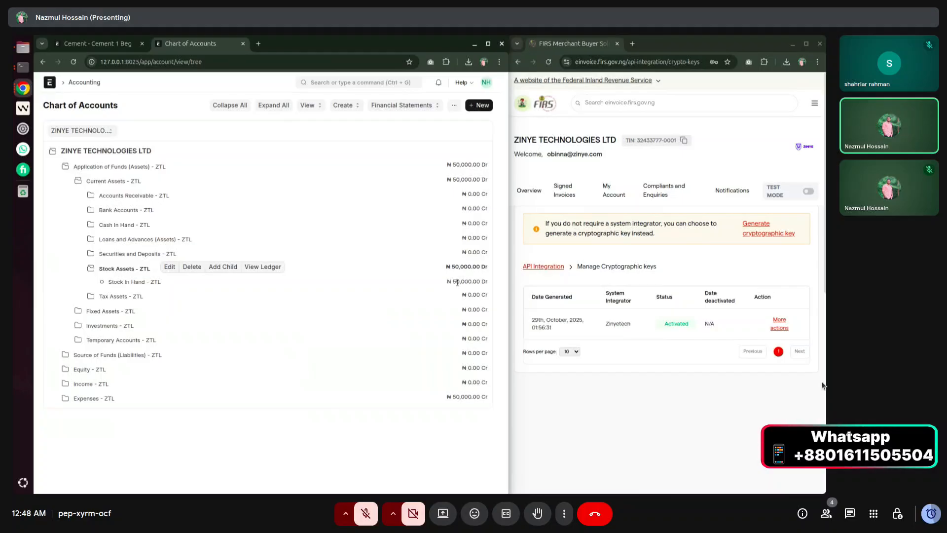
{"action": "left_click_drag", "start_coordinate": [453, 281], "coordinate": [477, 279]}
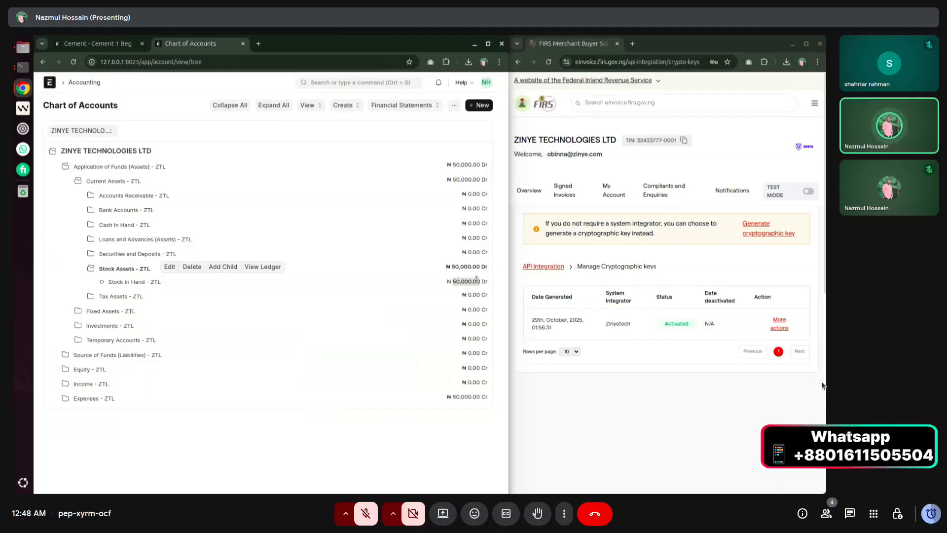
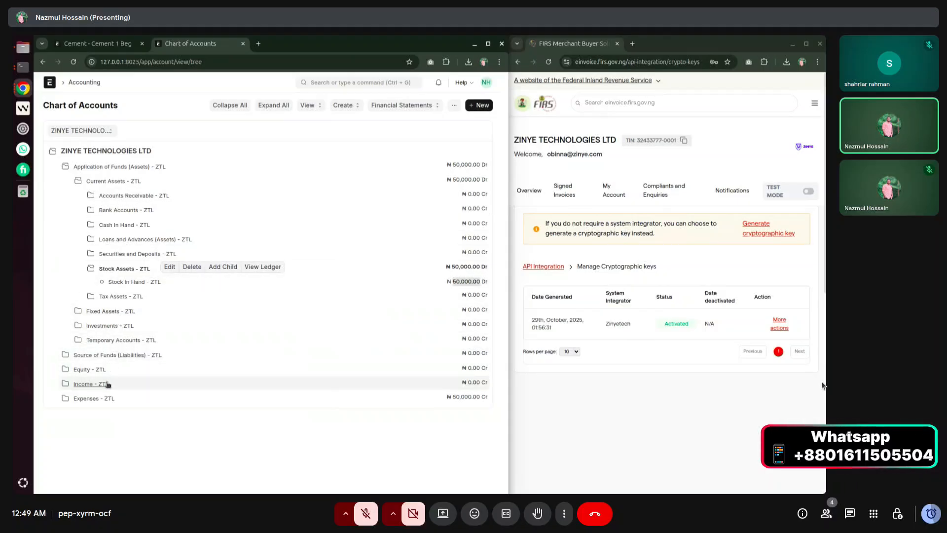
Expand Duties and Taxes under Current Liabilities to review the tax accounts, then return to the Cement item.
{"action": "left_click", "coordinate": [109, 355]}
{"action": "left_click", "coordinate": [125, 370]}
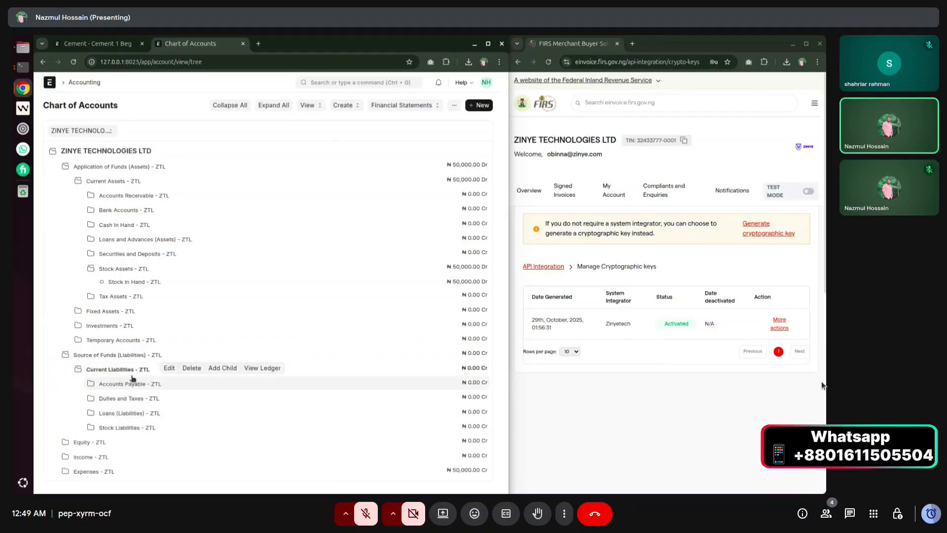
{"action": "left_click", "coordinate": [129, 398]}
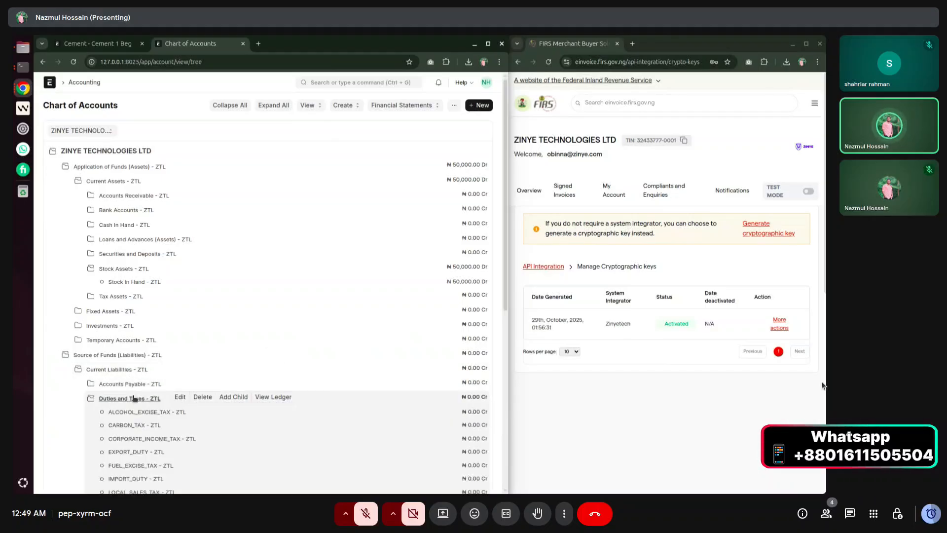
{"action": "scroll", "coordinate": [175, 395], "scroll_direction": "down", "scroll_amount": 2}
{"action": "scroll", "coordinate": [175, 395], "scroll_direction": "down", "scroll_amount": 4}
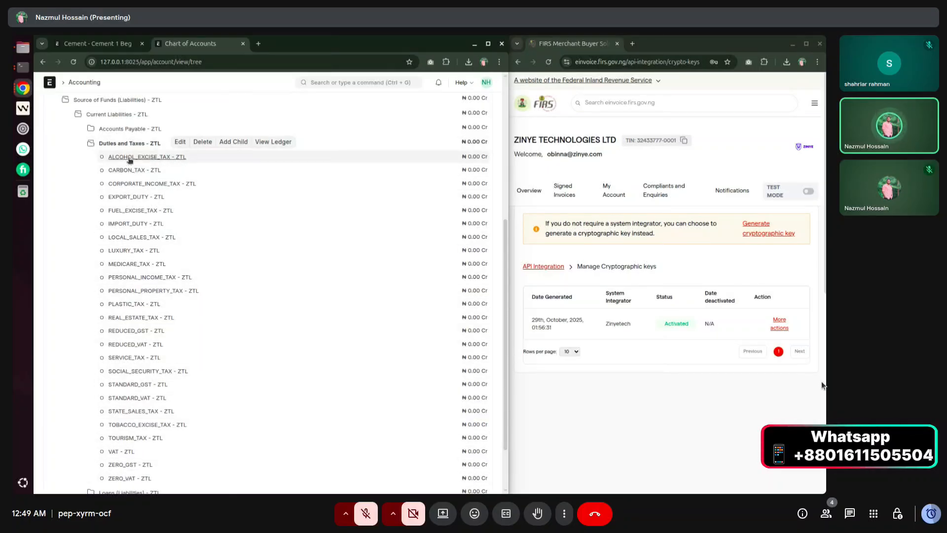
{"action": "scroll", "coordinate": [157, 247], "scroll_direction": "up", "scroll_amount": 5}
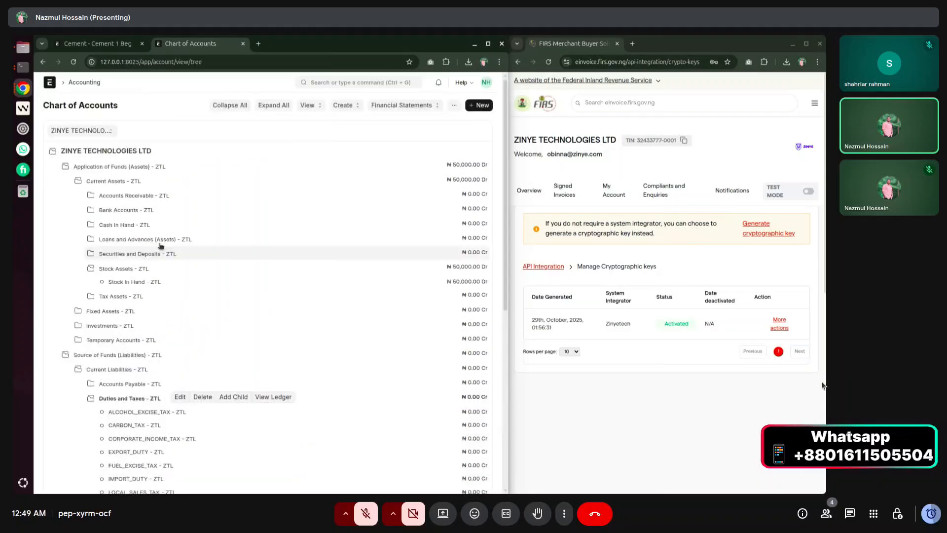
{"action": "left_click", "coordinate": [94, 44]}
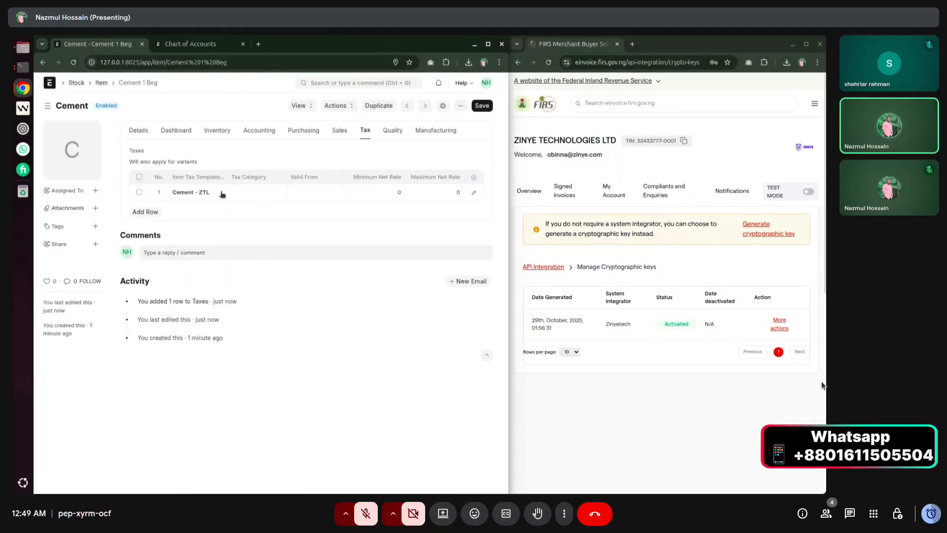
Open the Cement - ZTL tax template in a new tab to check its 7.5 VAT and 2.3 local sales tax rates.
{"action": "left_click", "coordinate": [222, 193]}
{"action": "left_click", "coordinate": [223, 193]}
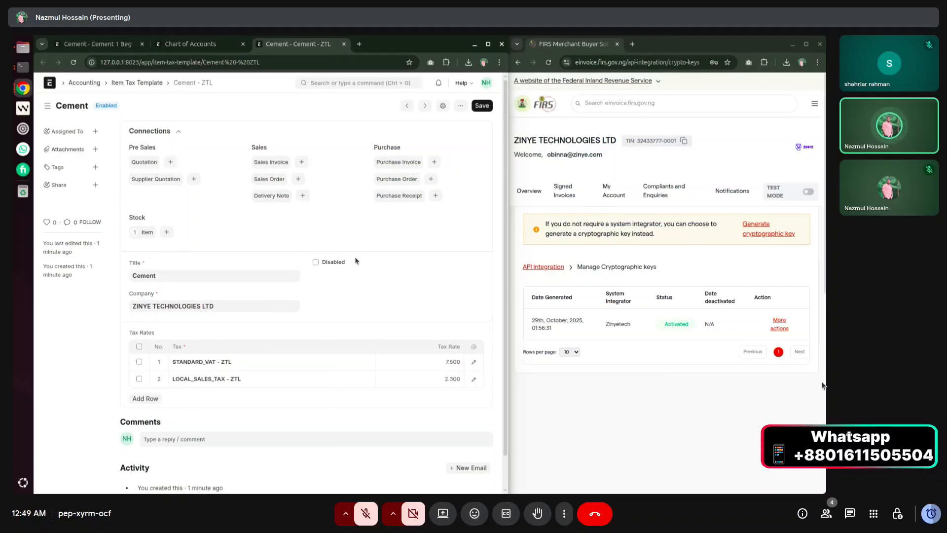
{"action": "left_click", "coordinate": [106, 45]}
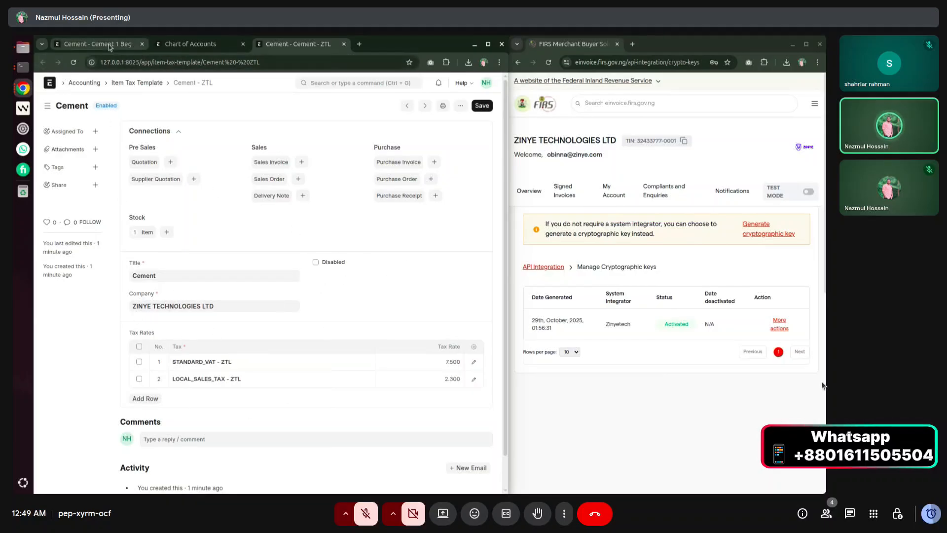
{"action": "left_click", "coordinate": [485, 108]}
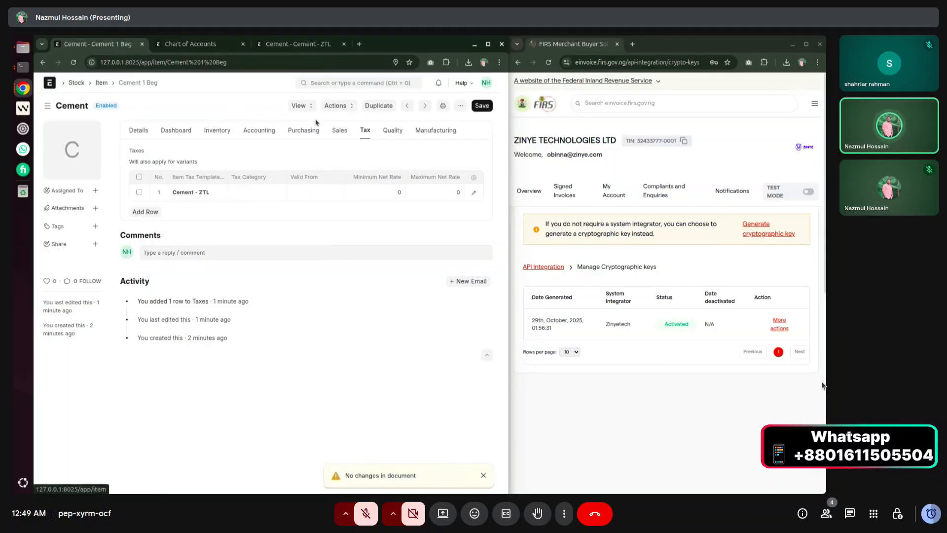
{"action": "left_click", "coordinate": [336, 84]}
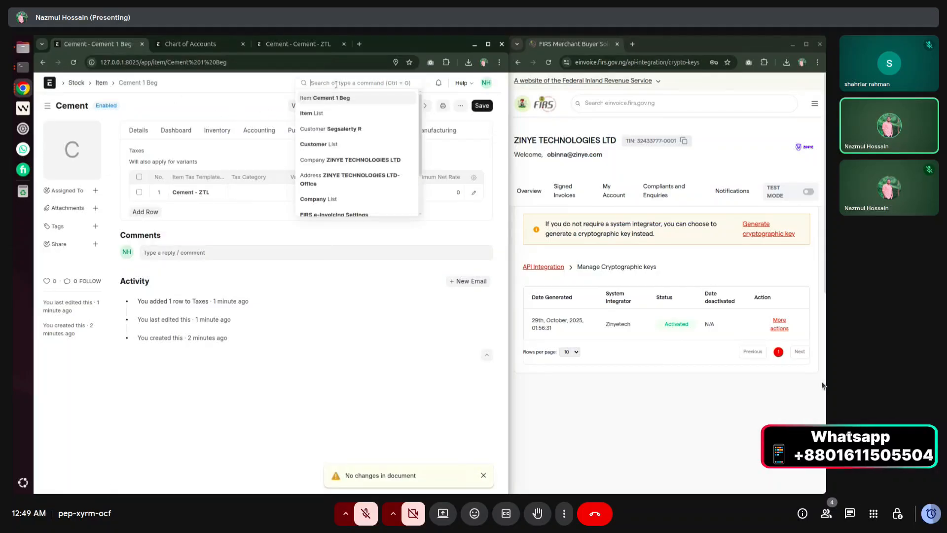
Create a new sales invoice from the Sales Invoice list and select its customer.
{"action": "type", "text": "s"}
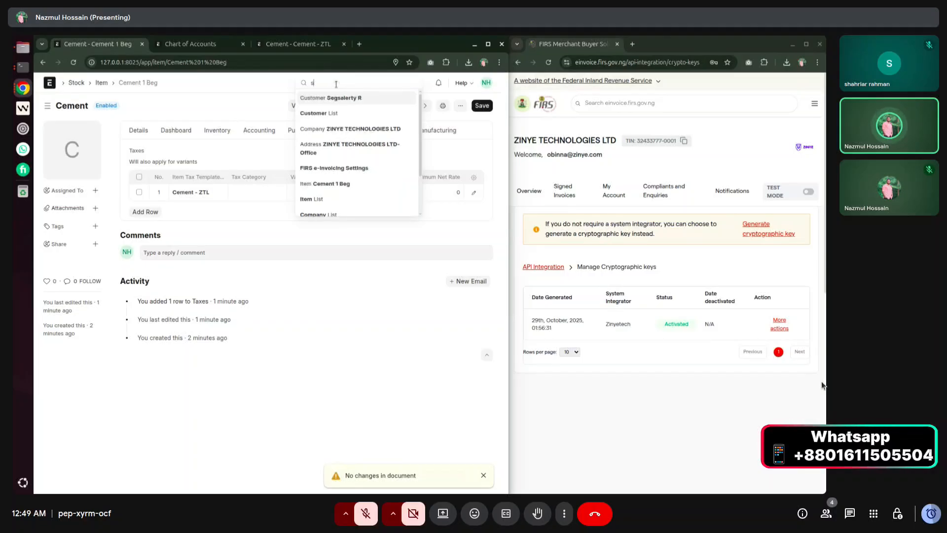
{"action": "type", "text": "ales invoi"}
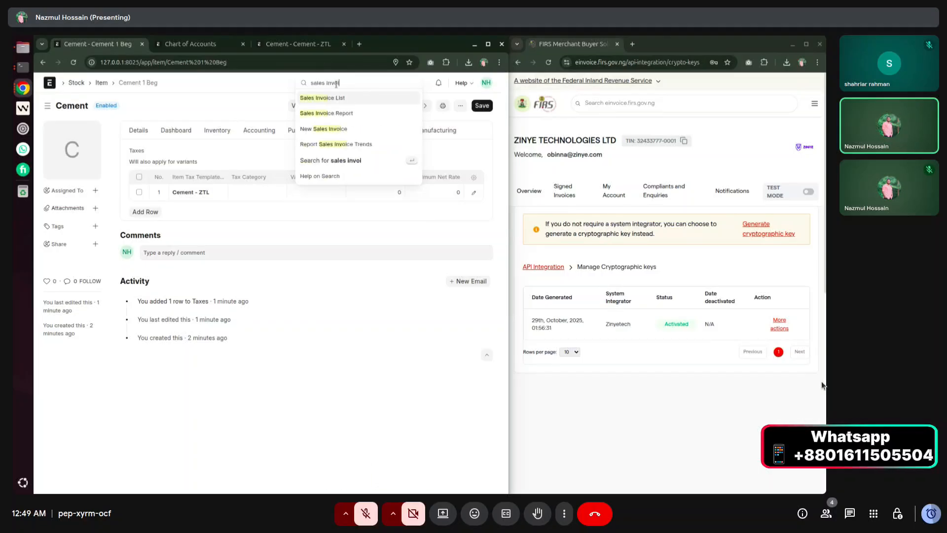
{"action": "key", "text": "Return"}
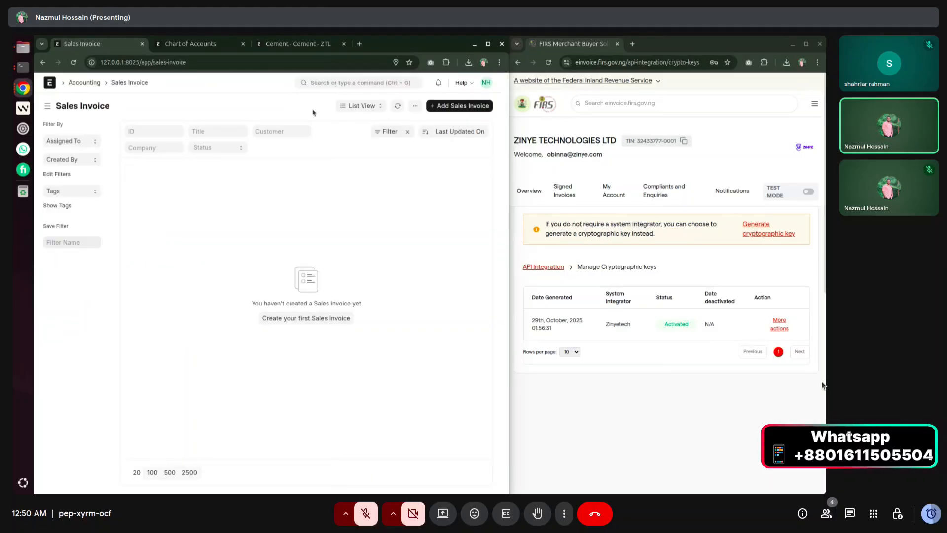
{"action": "left_click", "coordinate": [469, 107]}
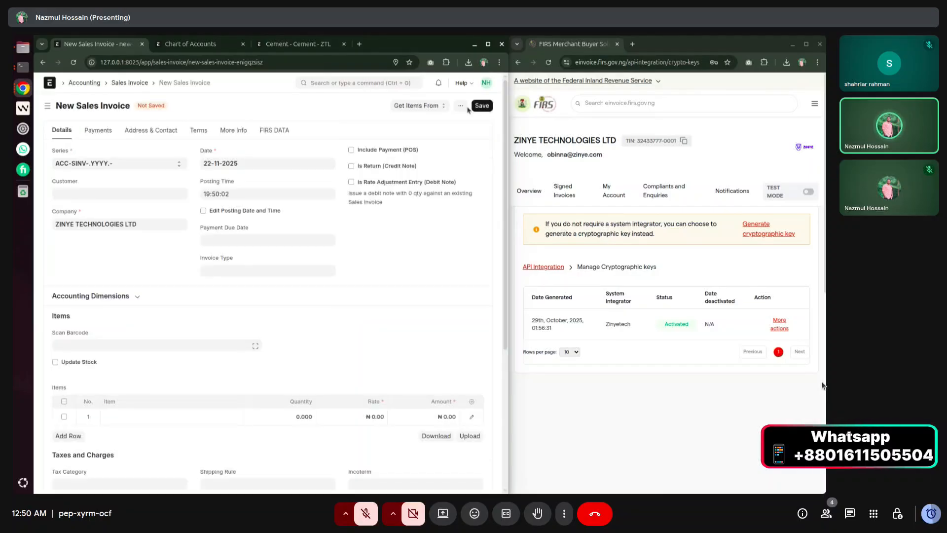
{"action": "left_click", "coordinate": [82, 194]}
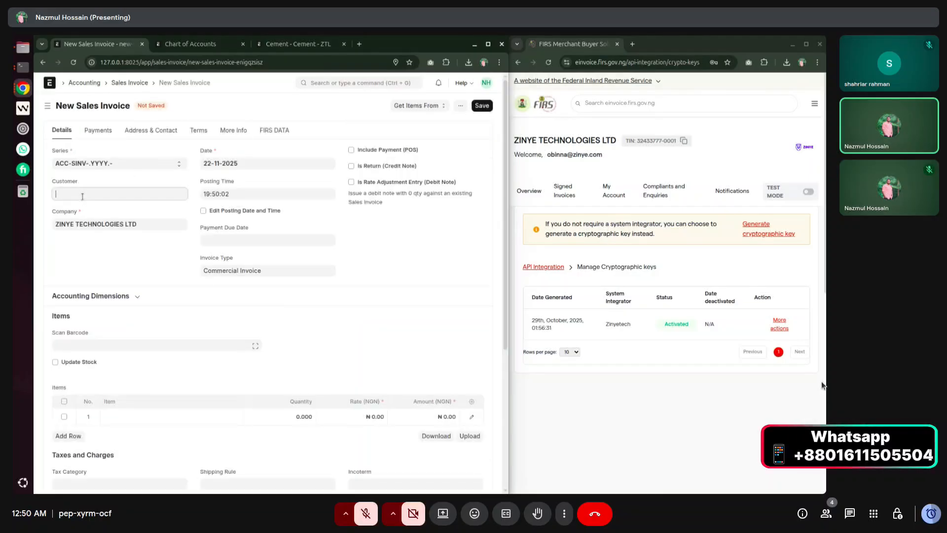
{"action": "left_click", "coordinate": [82, 213]}
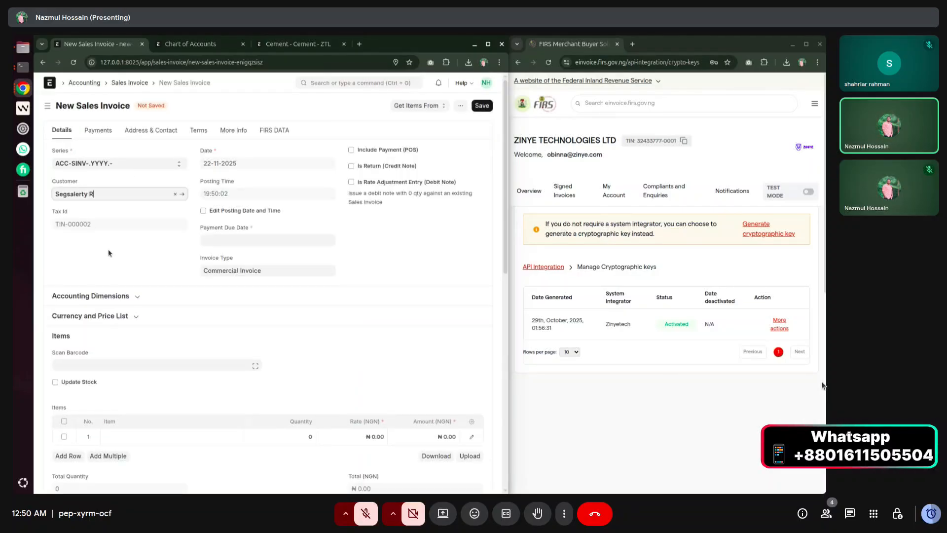
Add 10 of Cement 1 Beg at ₦650, totalling ₦6,500, and save the invoice.
{"action": "scroll", "coordinate": [109, 253], "scroll_direction": "down", "scroll_amount": 3}
{"action": "left_click", "coordinate": [136, 283]}
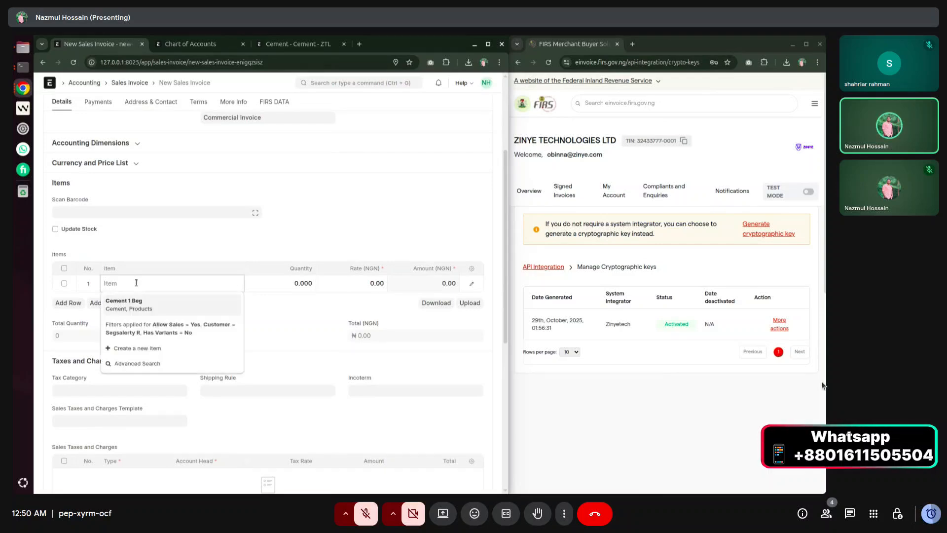
{"action": "left_click", "coordinate": [138, 303]}
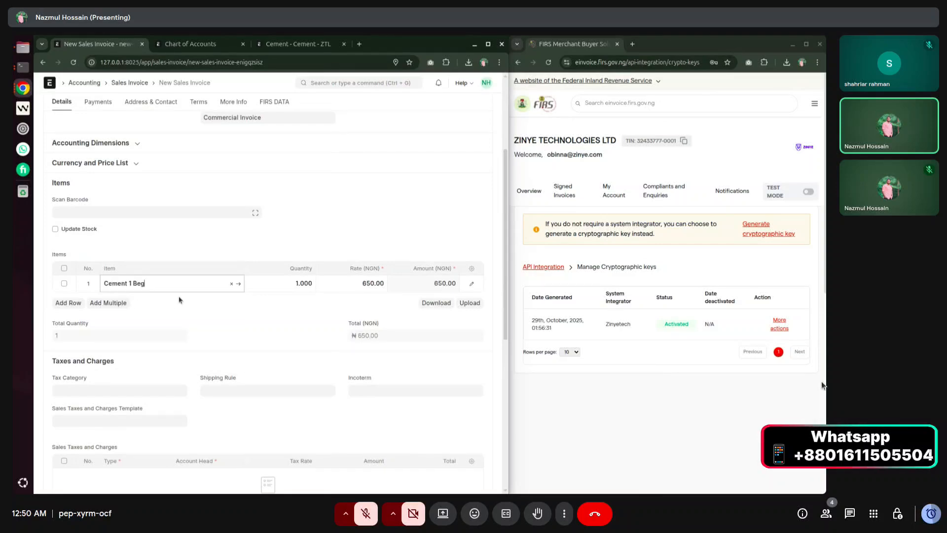
{"action": "left_click", "coordinate": [292, 285]}
{"action": "type", "text": "5"}
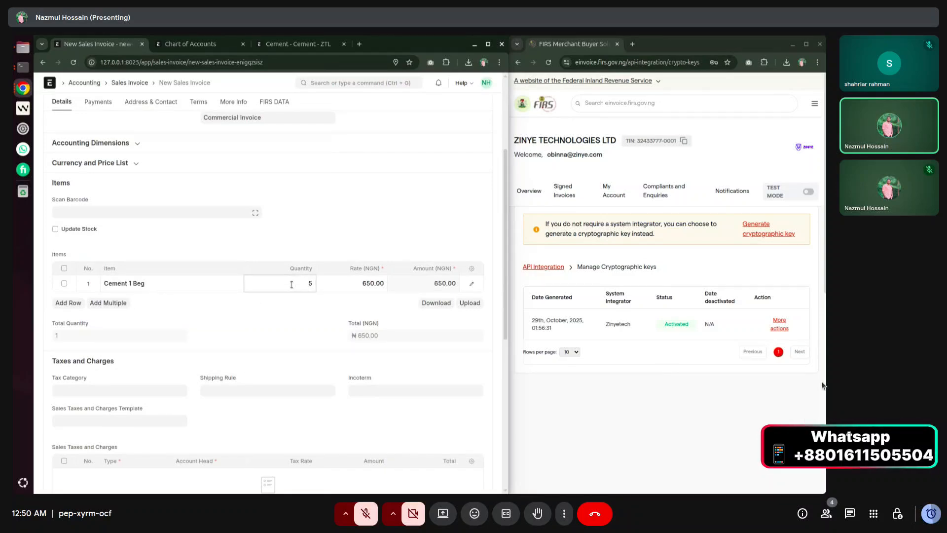
{"action": "key", "text": "BackSpace"}
{"action": "type", "text": "10"}
{"action": "left_click", "coordinate": [302, 310]}
{"action": "scroll", "coordinate": [303, 309], "scroll_direction": "down", "scroll_amount": 3}
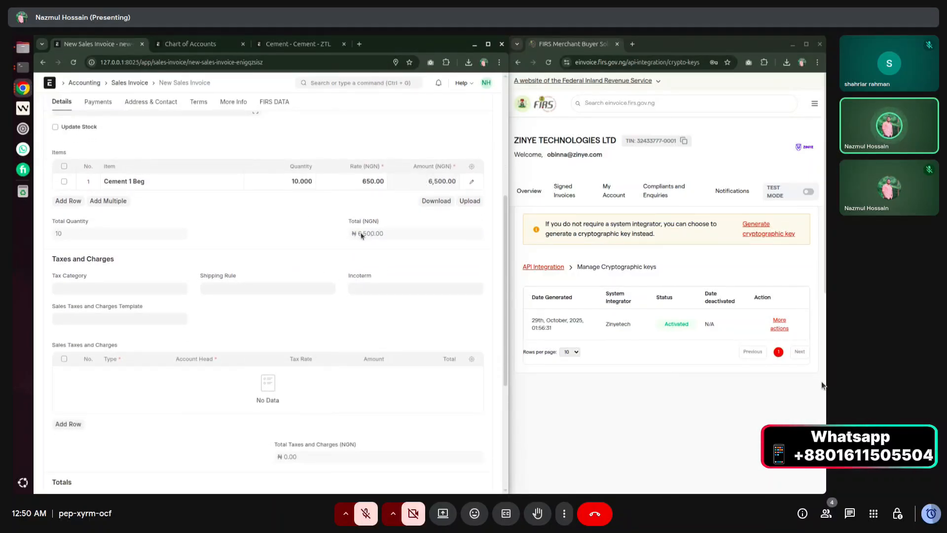
{"action": "scroll", "coordinate": [347, 266], "scroll_direction": "down", "scroll_amount": 3}
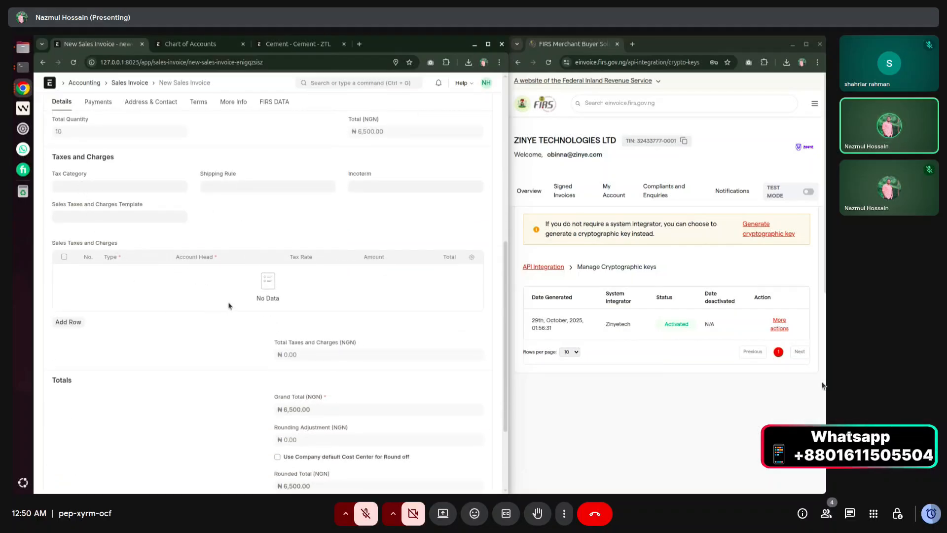
{"action": "scroll", "coordinate": [212, 307], "scroll_direction": "down", "scroll_amount": 3}
{"action": "scroll", "coordinate": [232, 311], "scroll_direction": "up", "scroll_amount": 10}
{"action": "left_click", "coordinate": [481, 104]}
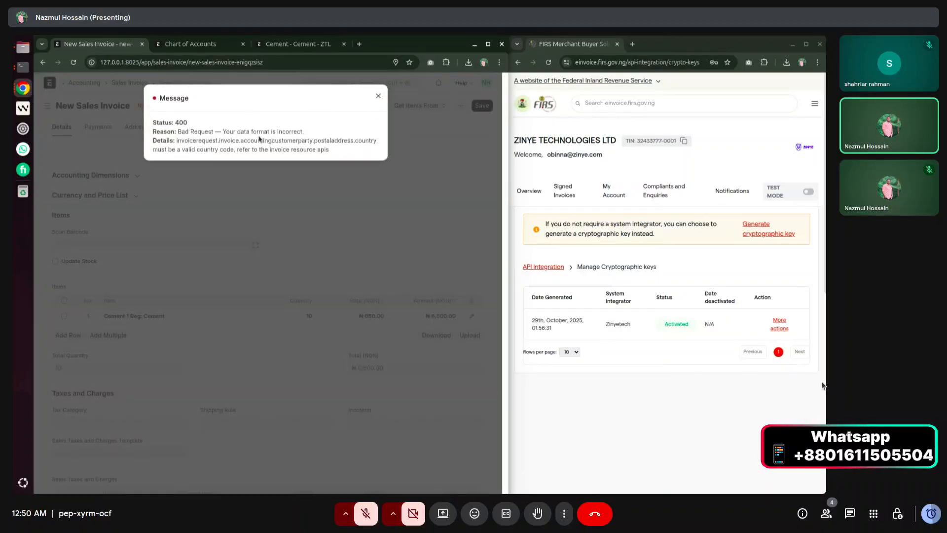
Dismiss the 400 invalid customer country code error and open the invoice's customer in a new tab.
{"action": "left_click_drag", "start_coordinate": [191, 140], "coordinate": [367, 140]}
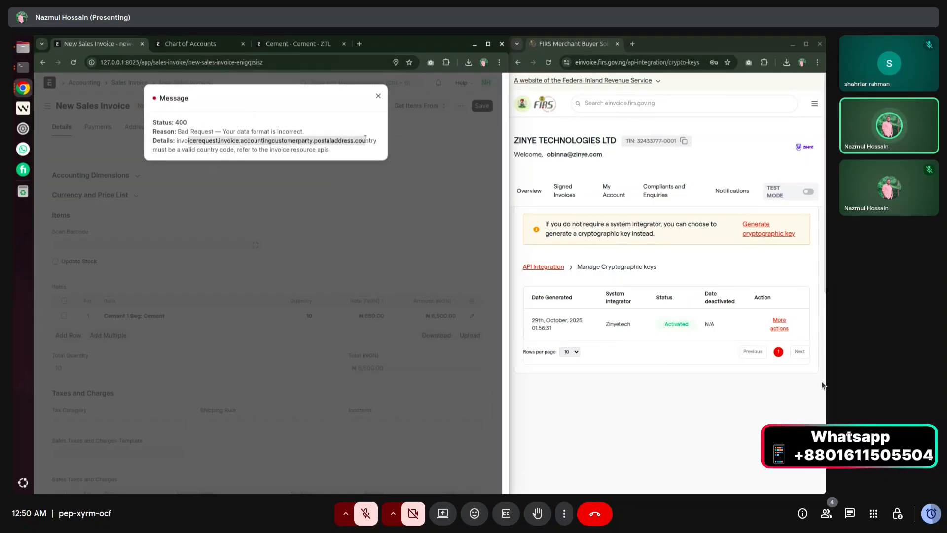
{"action": "left_click", "coordinate": [370, 110]}
{"action": "left_click", "coordinate": [378, 96]}
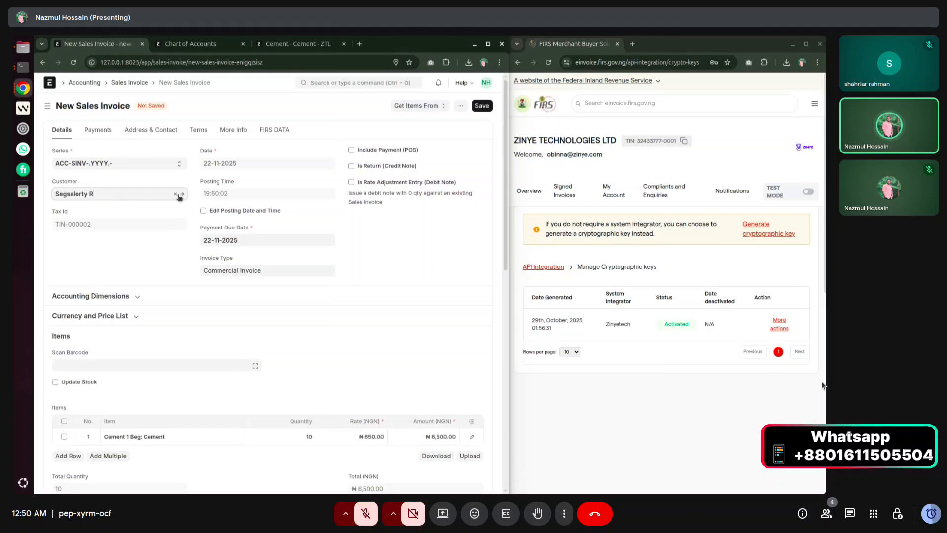
{"action": "left_click", "coordinate": [91, 194], "text": "ctrl"}
{"action": "left_click", "coordinate": [381, 43]}
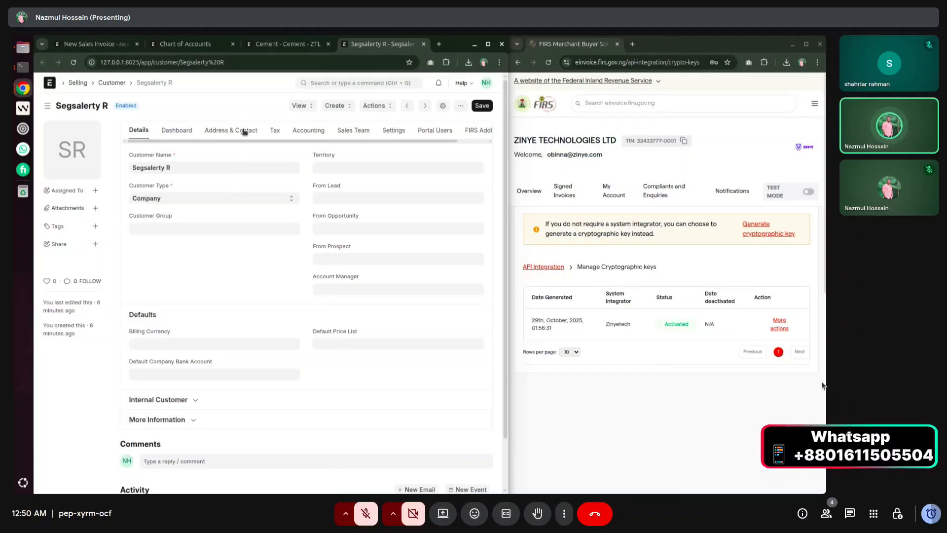
From the customer's Address & Contact section, start a new Billing address preset to Nigeria.
{"action": "left_click", "coordinate": [244, 131]}
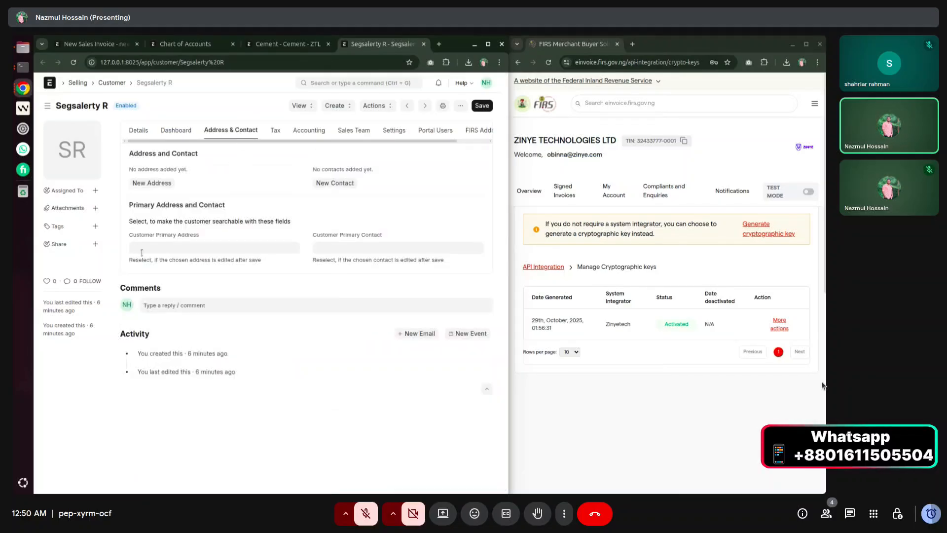
{"action": "left_click", "coordinate": [223, 247]}
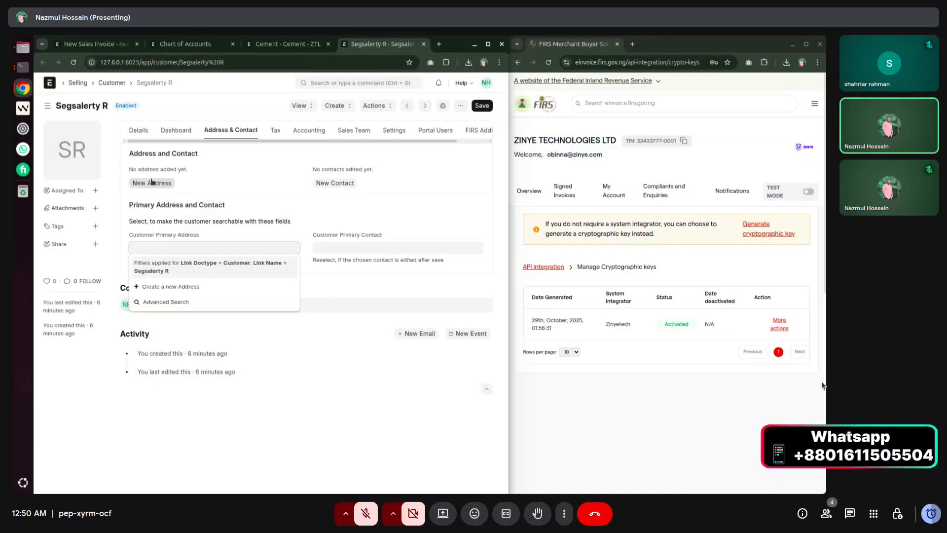
{"action": "left_click_drag", "start_coordinate": [134, 153], "coordinate": [181, 155]}
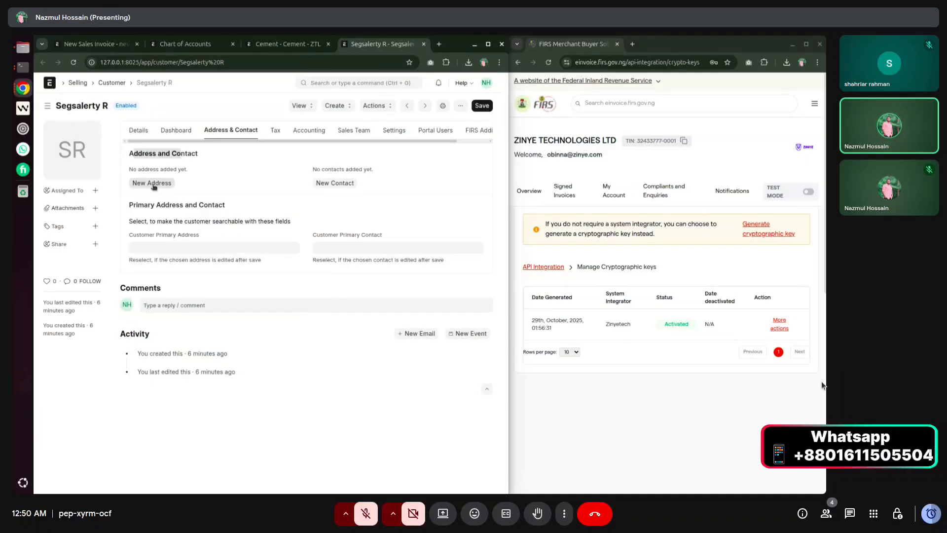
{"action": "left_click", "coordinate": [153, 185]}
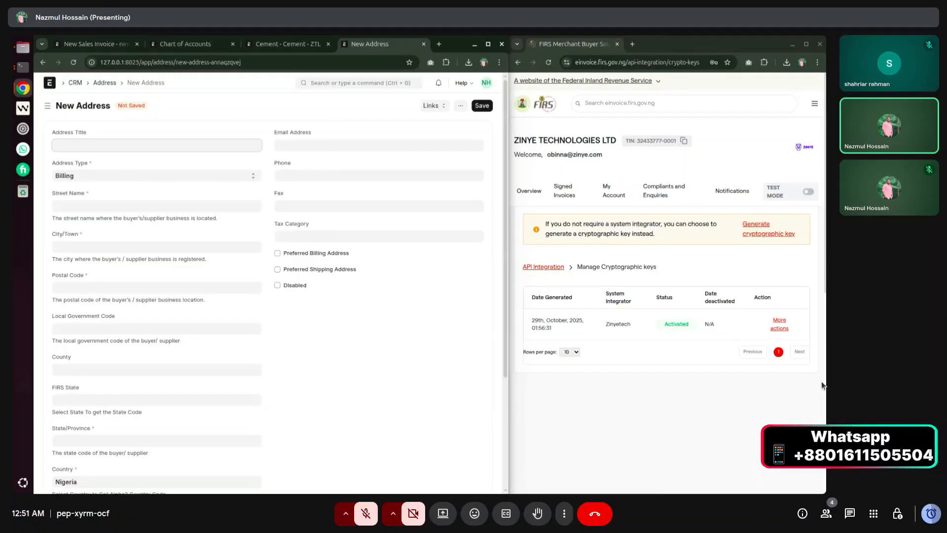
Paste the street line and use the customer's name as the address title, keeping type Billing.
{"action": "left_click", "coordinate": [823, 385]}
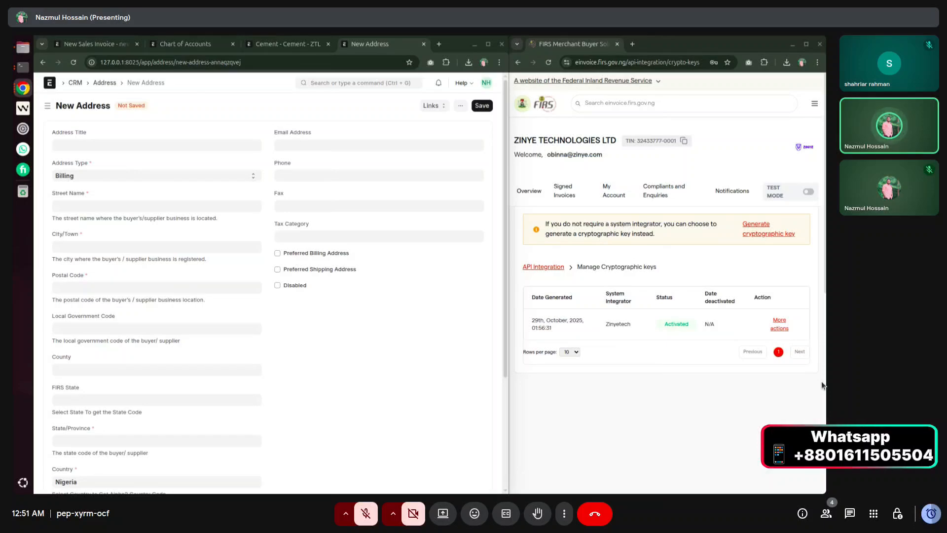
{"action": "left_click", "coordinate": [88, 202]}
{"action": "left_click", "coordinate": [84, 144]}
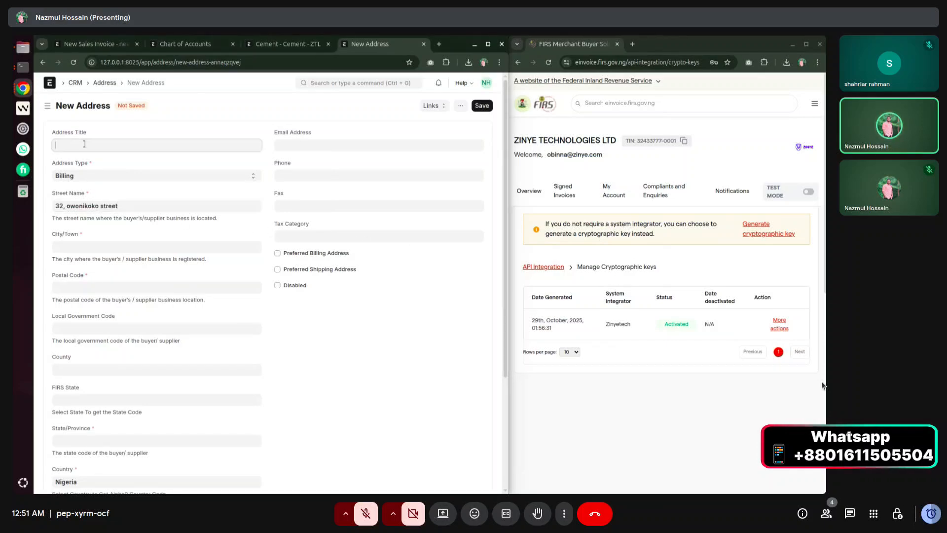
{"action": "scroll", "coordinate": [138, 207], "scroll_direction": "down", "scroll_amount": 3}
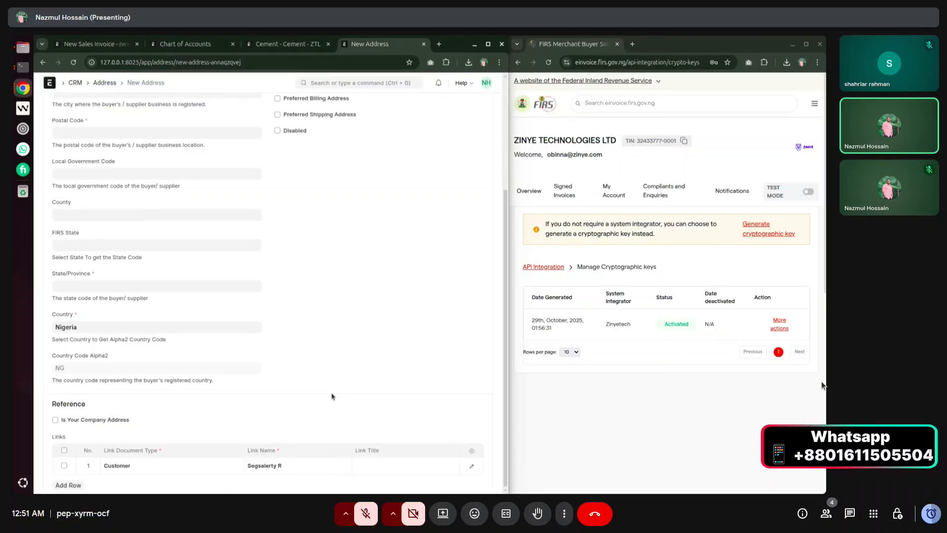
{"action": "left_click", "coordinate": [308, 469]}
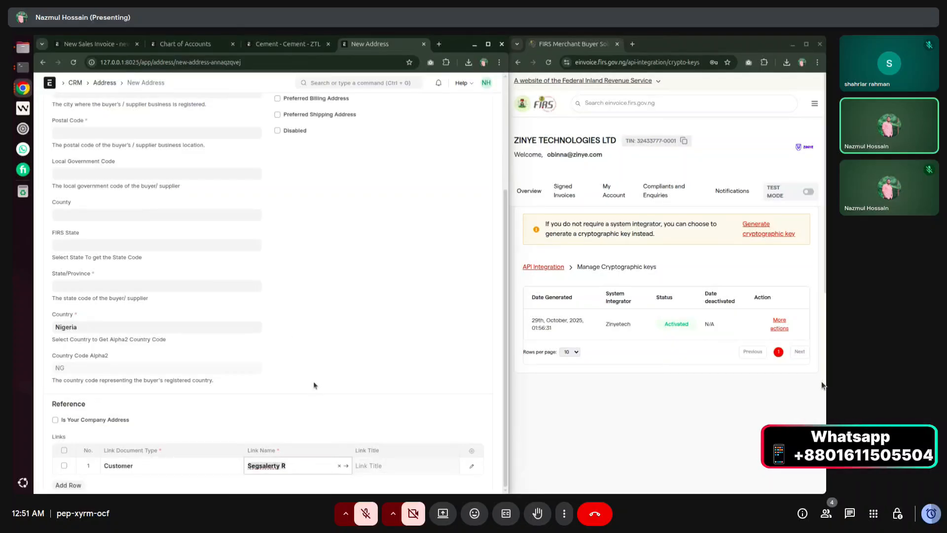
{"action": "scroll", "coordinate": [312, 385], "scroll_direction": "up", "scroll_amount": 3}
{"action": "left_click", "coordinate": [68, 147]}
{"action": "type", "text": "Segsalerty R"}
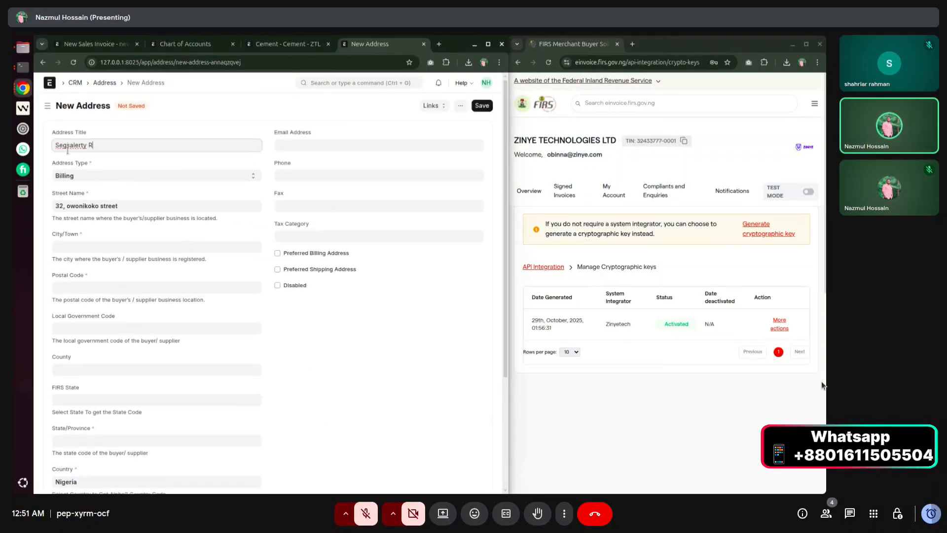
{"action": "left_click", "coordinate": [71, 177]}
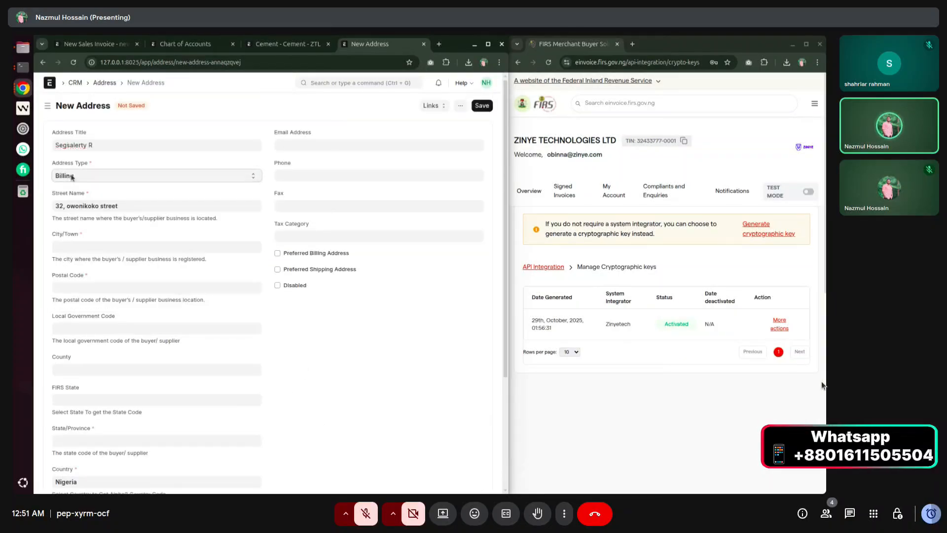
Paste the city and postal code from the FIRS portal into the address.
{"action": "left_click", "coordinate": [83, 247]}
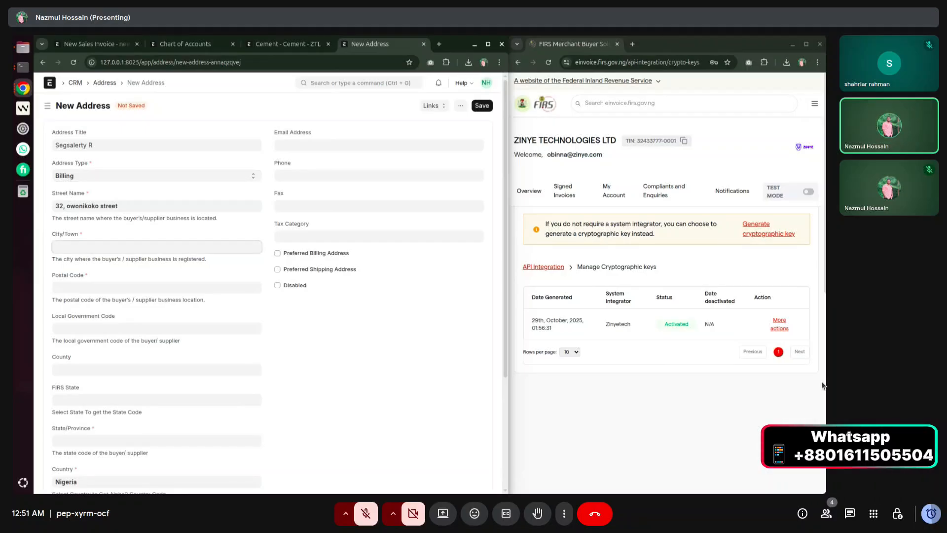
{"action": "left_click", "coordinate": [821, 385]}
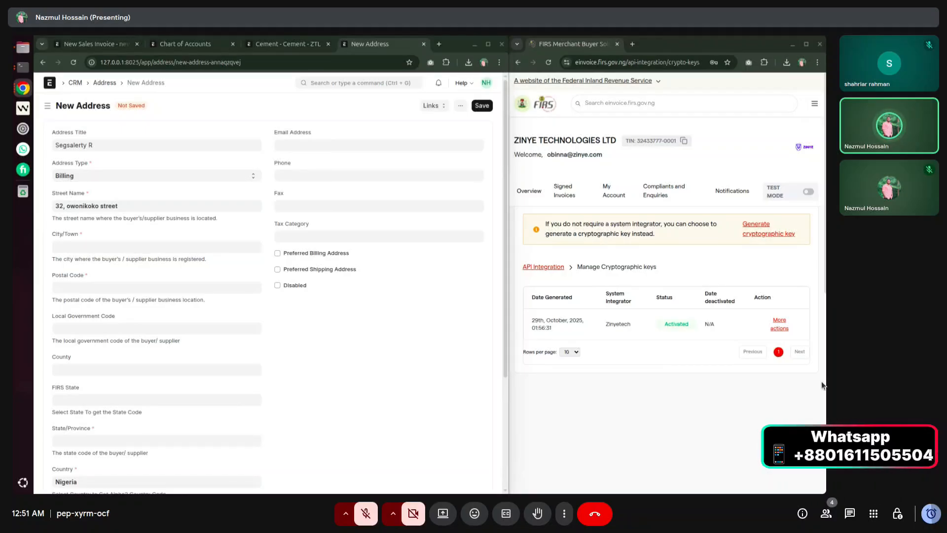
{"action": "left_click", "coordinate": [152, 246]}
{"action": "type", "text": "Gwarikpa"}
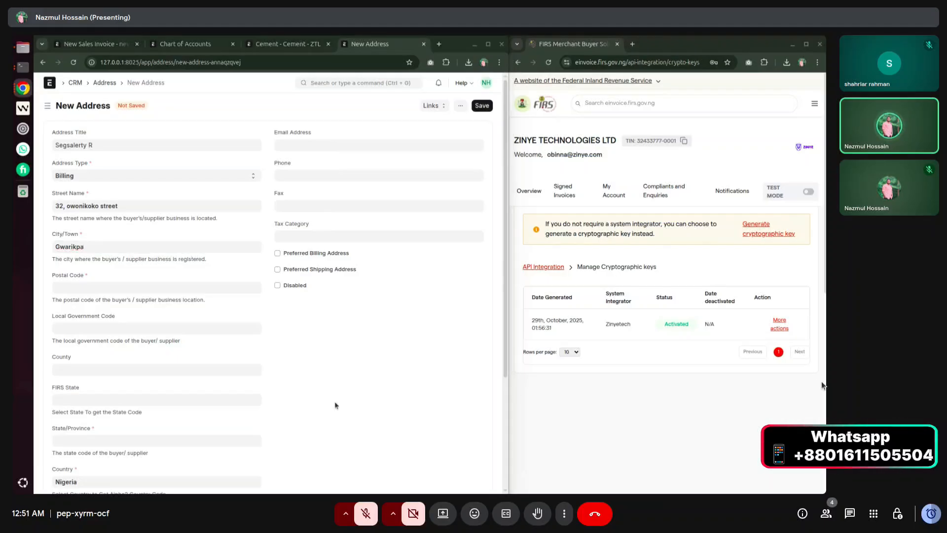
{"action": "left_click", "coordinate": [118, 288]}
{"action": "type", "text": "023401"}
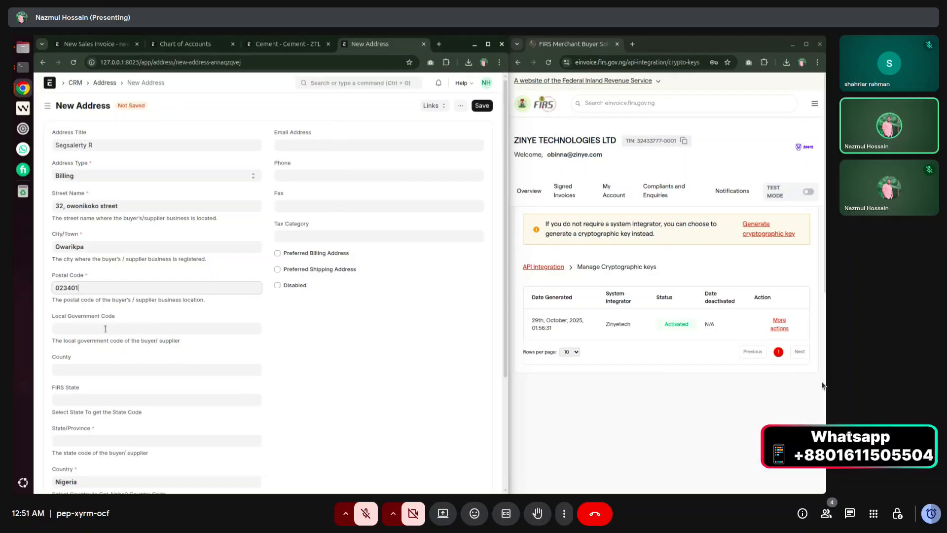
Choose Osun as the FIRS state and save the new address.
{"action": "scroll", "coordinate": [105, 329], "scroll_direction": "down", "scroll_amount": 2}
{"action": "left_click", "coordinate": [99, 297]}
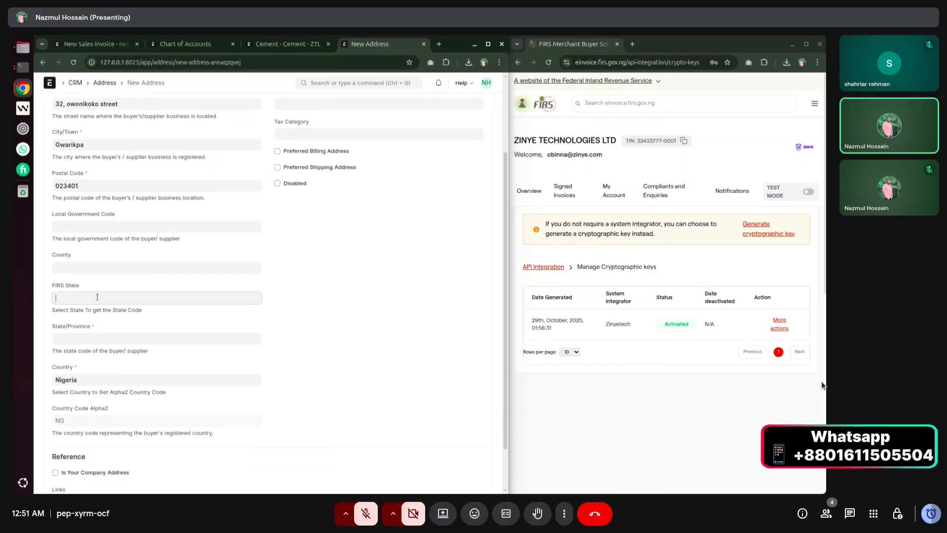
{"action": "left_click", "coordinate": [95, 368]}
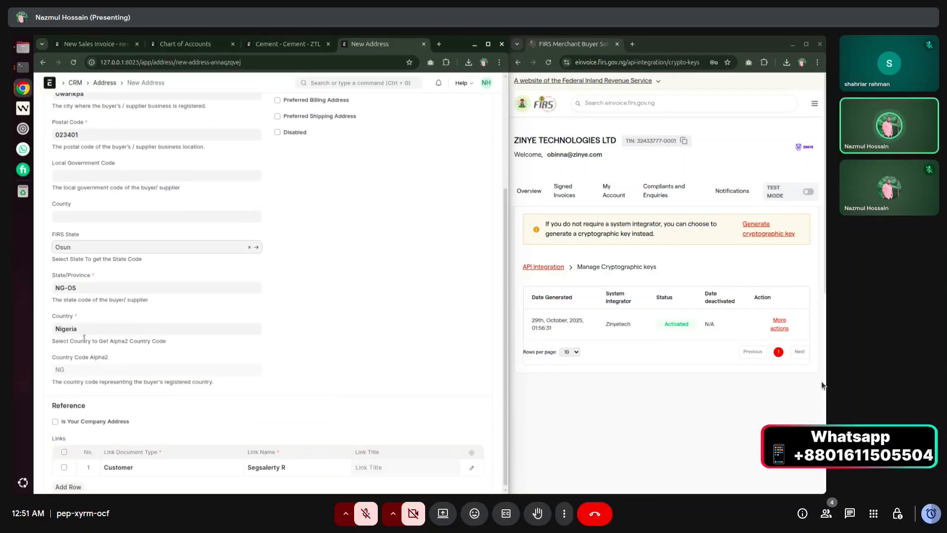
{"action": "scroll", "coordinate": [430, 142], "scroll_direction": "up", "scroll_amount": 3}
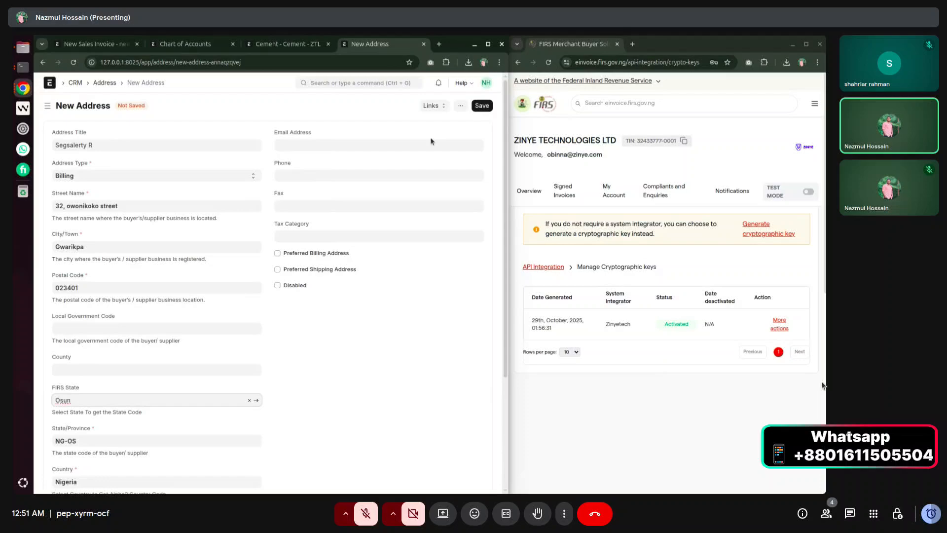
{"action": "left_click", "coordinate": [480, 107]}
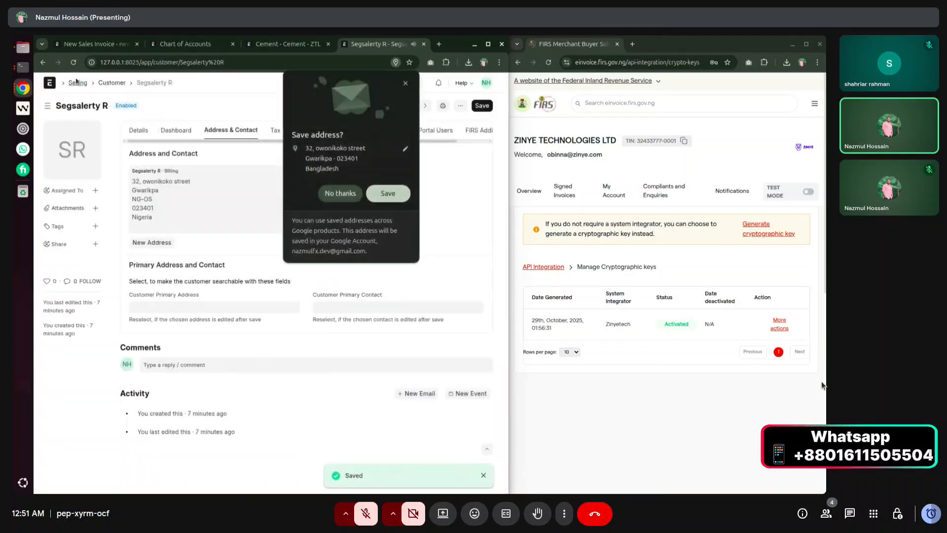
{"action": "left_click", "coordinate": [388, 193]}
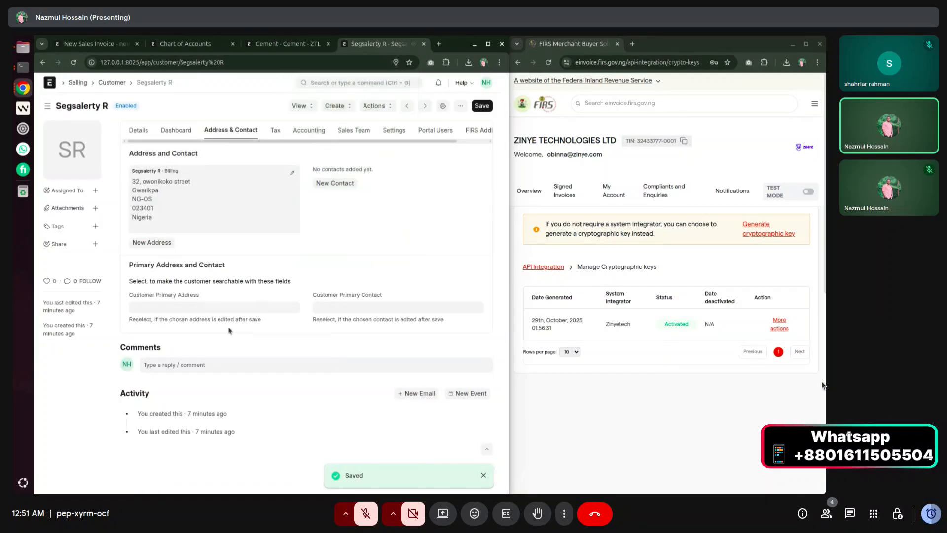
Make the new billing address the customer's primary address and save the customer.
{"action": "left_click", "coordinate": [194, 311]}
{"action": "left_click", "coordinate": [187, 321]}
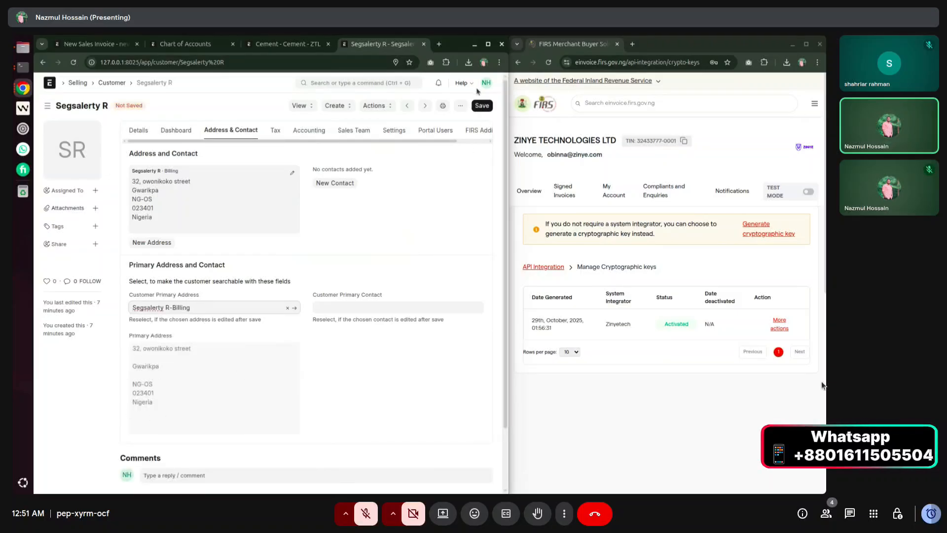
{"action": "left_click", "coordinate": [481, 105]}
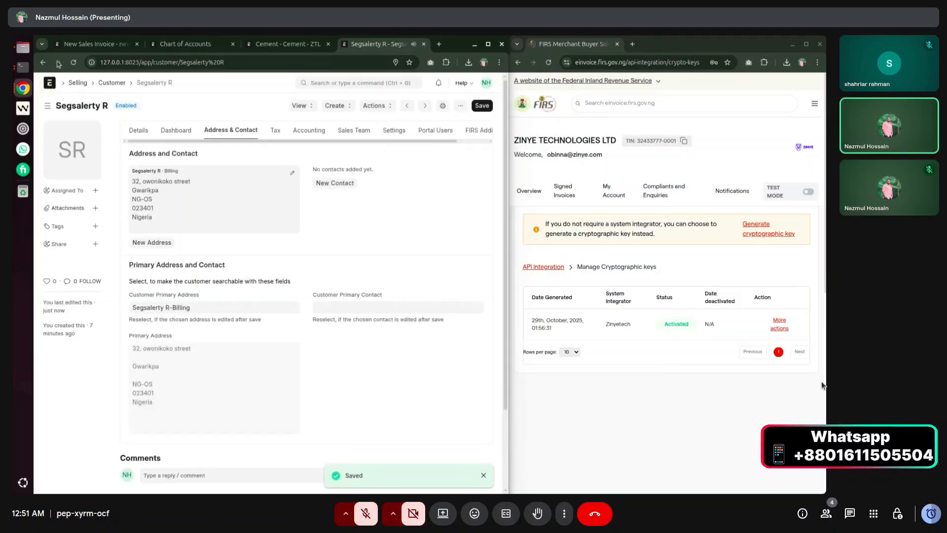
{"action": "left_click", "coordinate": [93, 44]}
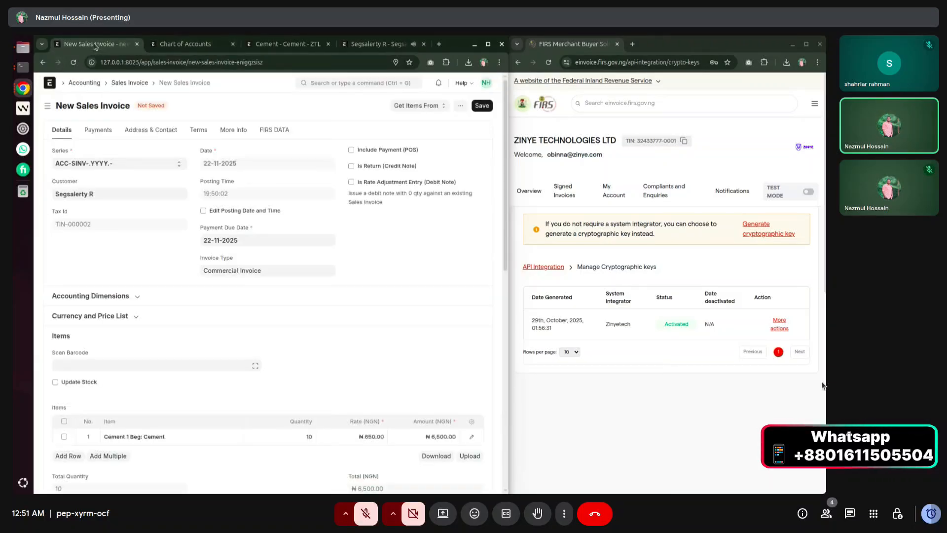
Save the sales invoice as a Draft and close the FIRS validation success message.
{"action": "left_click", "coordinate": [480, 106]}
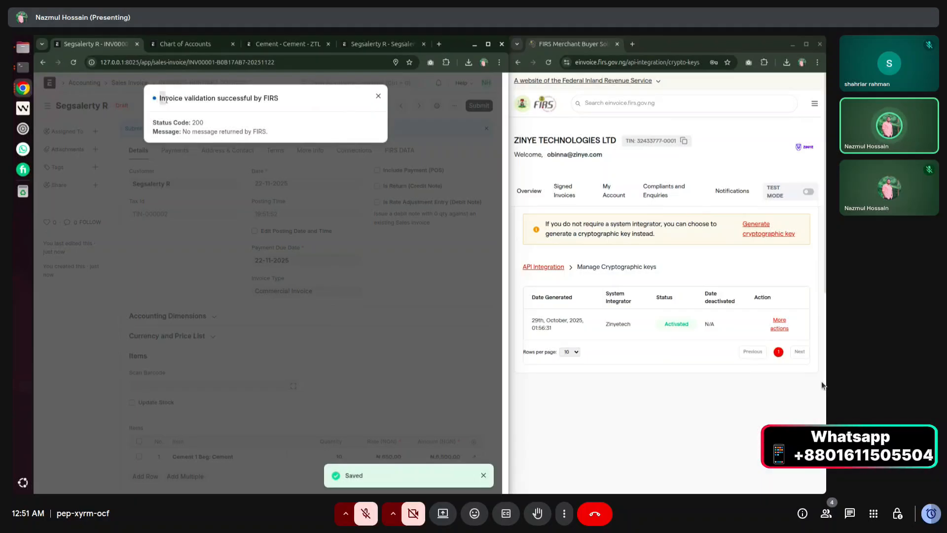
{"action": "left_click_drag", "start_coordinate": [162, 98], "coordinate": [279, 101]}
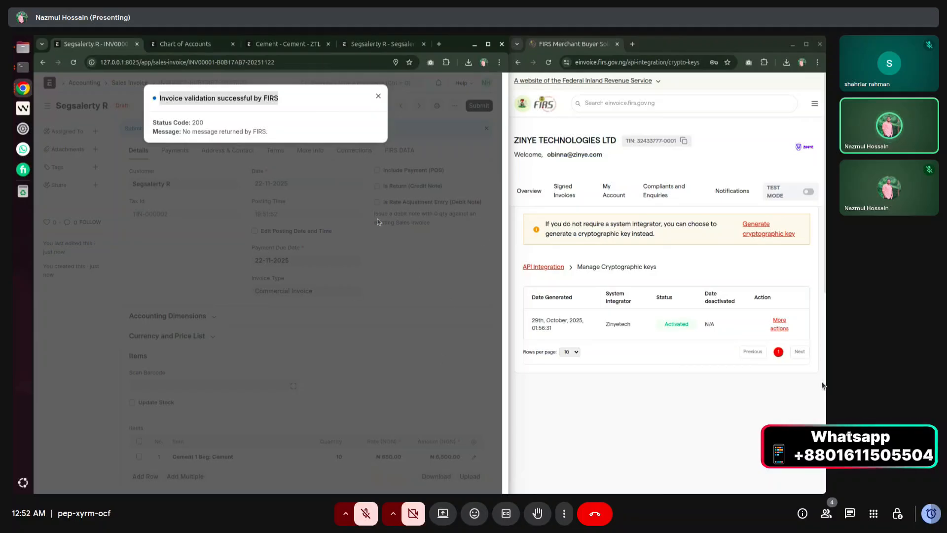
{"action": "left_click", "coordinate": [378, 97]}
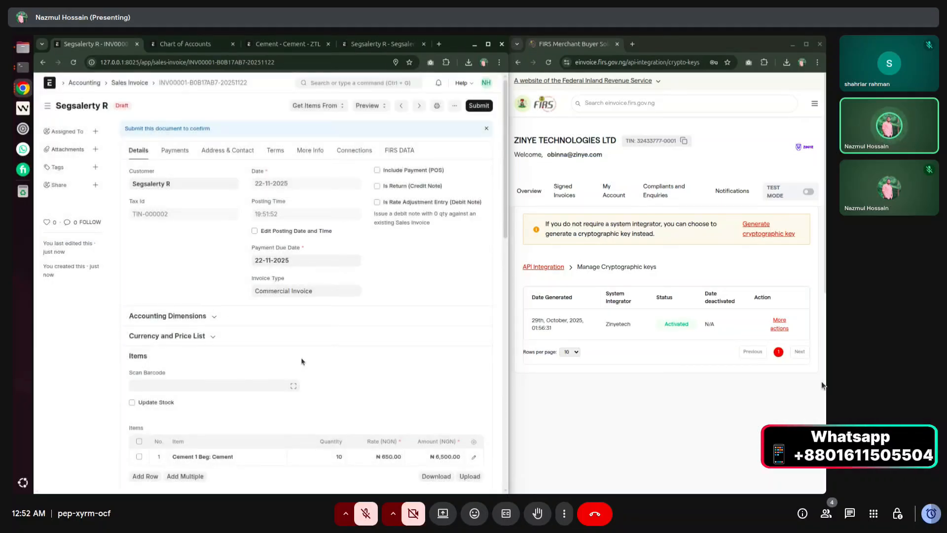
{"action": "scroll", "coordinate": [301, 359], "scroll_direction": "down", "scroll_amount": 5}
{"action": "scroll", "coordinate": [301, 359], "scroll_direction": "down", "scroll_amount": 2}
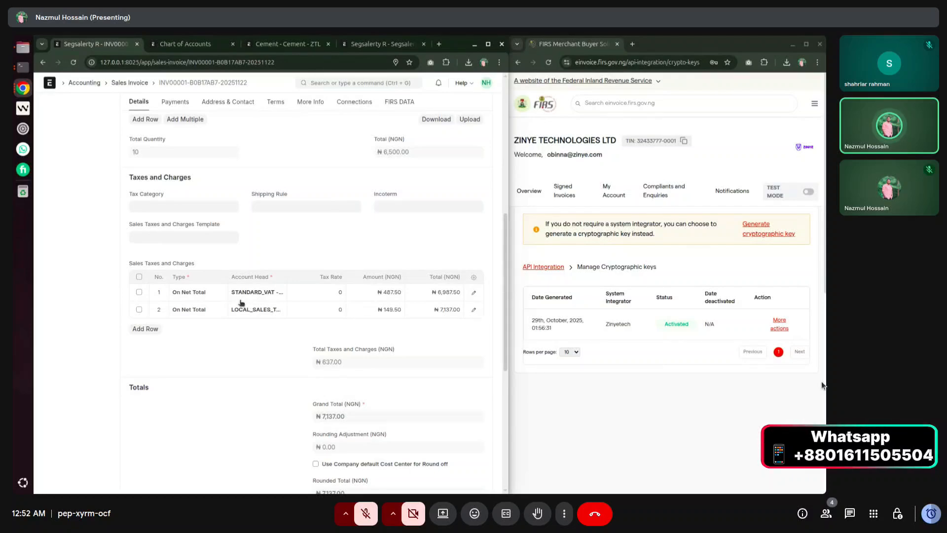
Compare against the Cement tax template and review total taxes of ₦637 and grand total ₦7,137.
{"action": "left_click", "coordinate": [288, 43]}
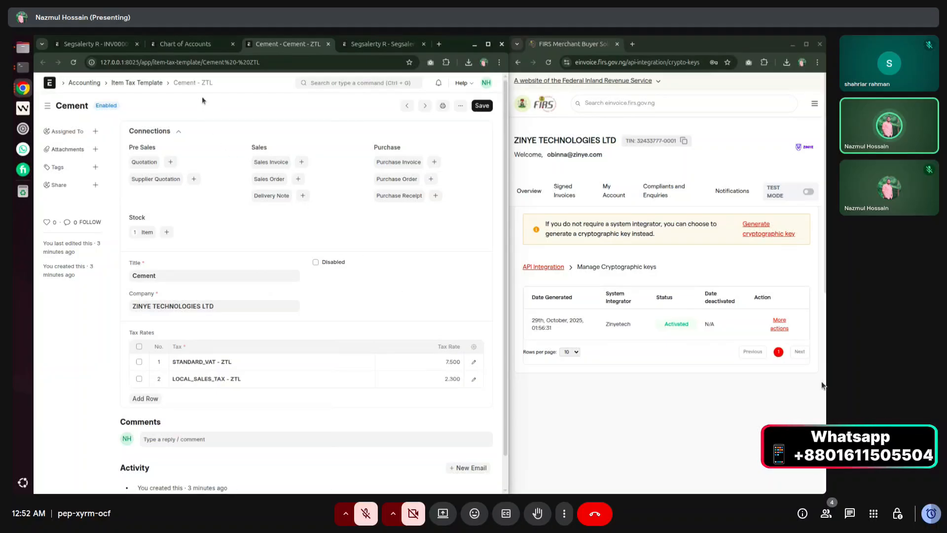
{"action": "left_click", "coordinate": [113, 45]}
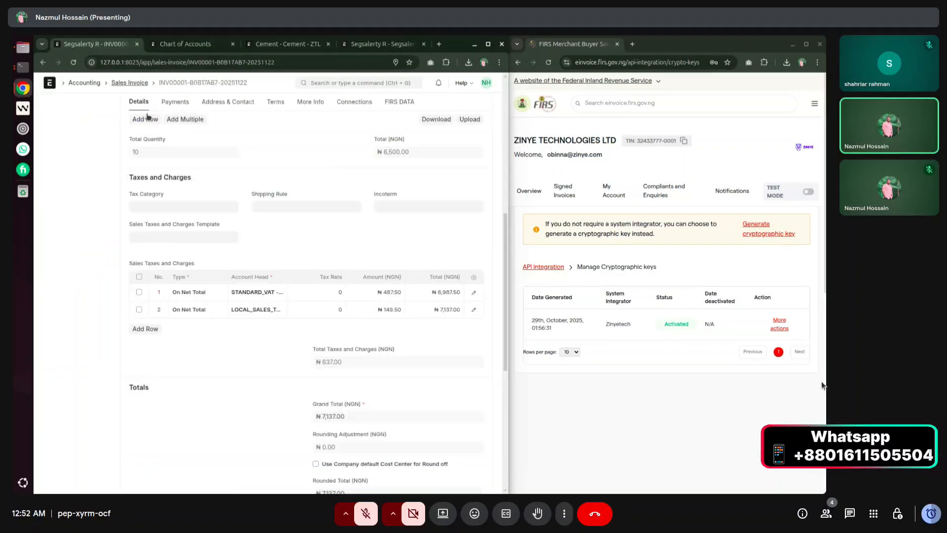
{"action": "scroll", "coordinate": [350, 295], "scroll_direction": "down", "scroll_amount": 5}
{"action": "scroll", "coordinate": [350, 294], "scroll_direction": "up", "scroll_amount": 4}
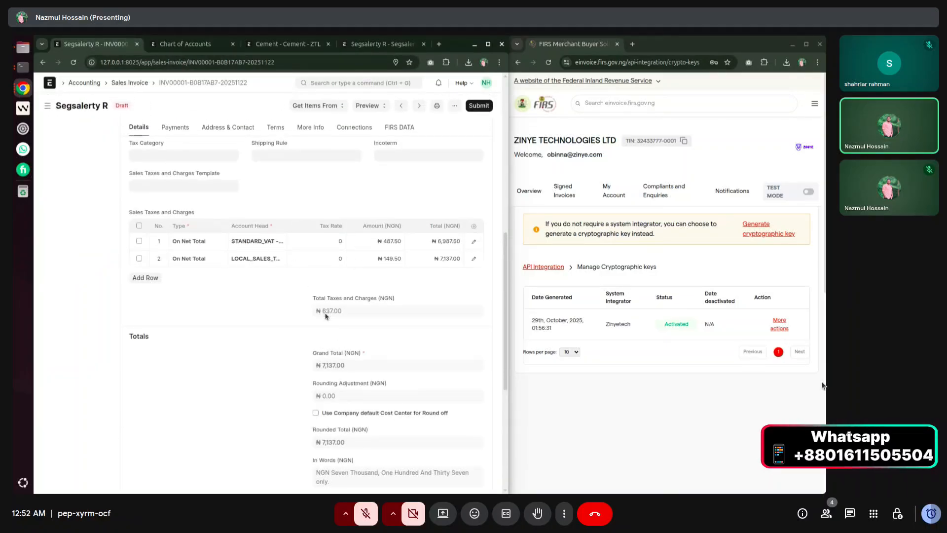
{"action": "left_click_drag", "start_coordinate": [329, 314], "coordinate": [337, 315]}
{"action": "scroll", "coordinate": [333, 313], "scroll_direction": "down", "scroll_amount": 2}
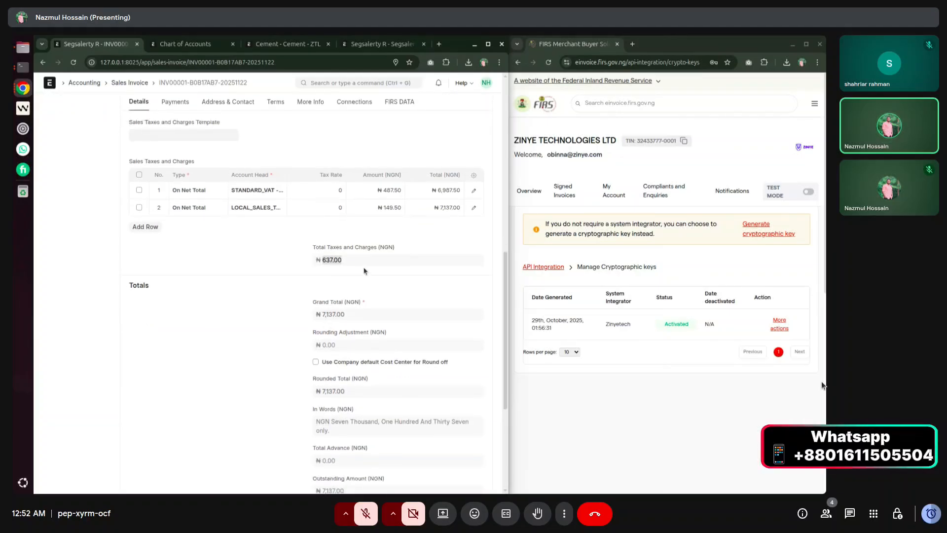
{"action": "scroll", "coordinate": [256, 347], "scroll_direction": "down", "scroll_amount": 8}
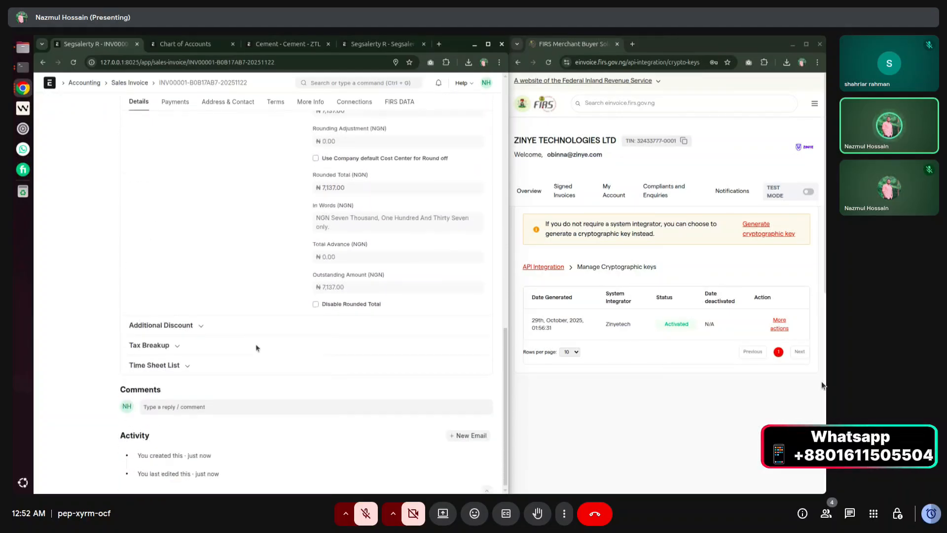
Expand the Tax Breakup showing 7.5% VAT ₦487.50 and 2.3% LOCAL_SALES_TAX ₦149.50.
{"action": "left_click", "coordinate": [185, 348]}
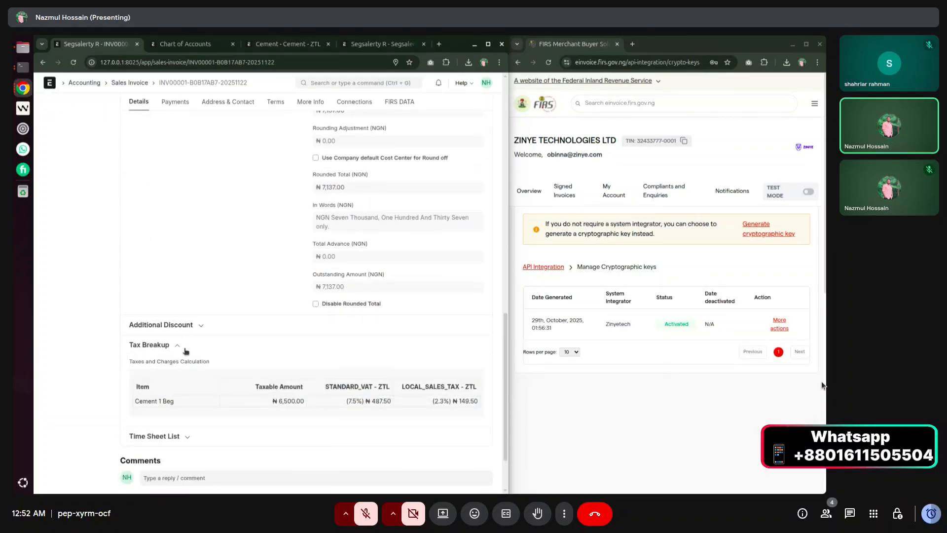
{"action": "scroll", "coordinate": [221, 383], "scroll_direction": "down", "scroll_amount": 2}
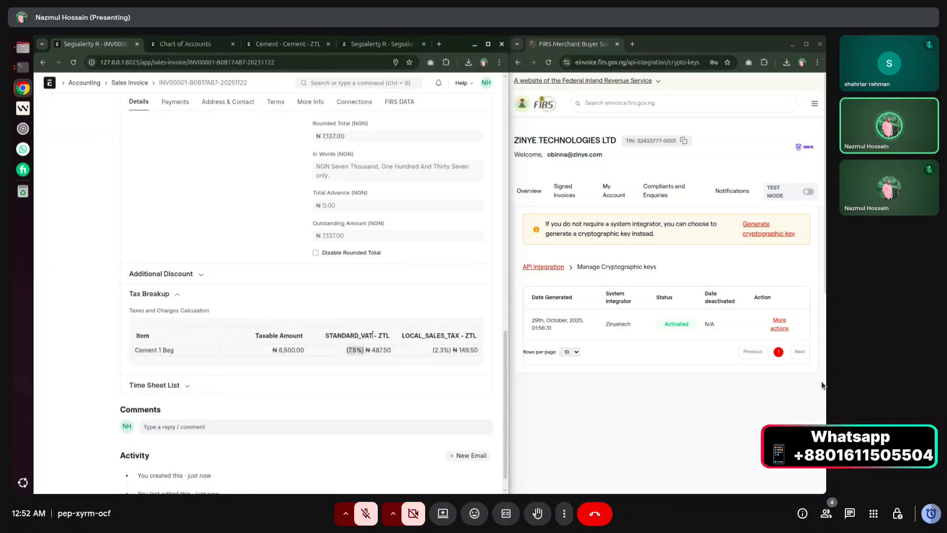
{"action": "left_click_drag", "start_coordinate": [371, 350], "coordinate": [390, 349]}
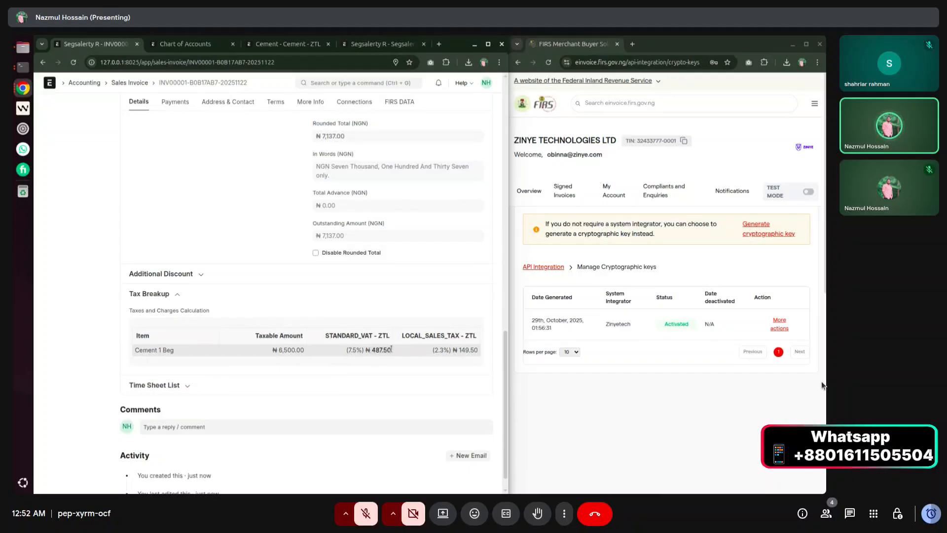
{"action": "left_click", "coordinate": [391, 349]}
{"action": "left_click_drag", "start_coordinate": [402, 335], "coordinate": [472, 349]}
{"action": "scroll", "coordinate": [464, 355], "scroll_direction": "up", "scroll_amount": 20}
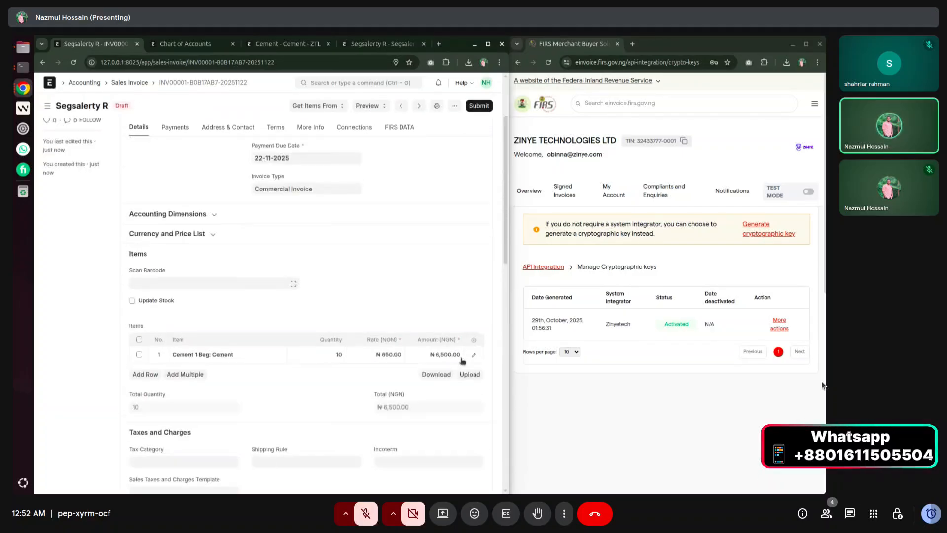
{"action": "scroll", "coordinate": [310, 407], "scroll_direction": "down", "scroll_amount": 10}
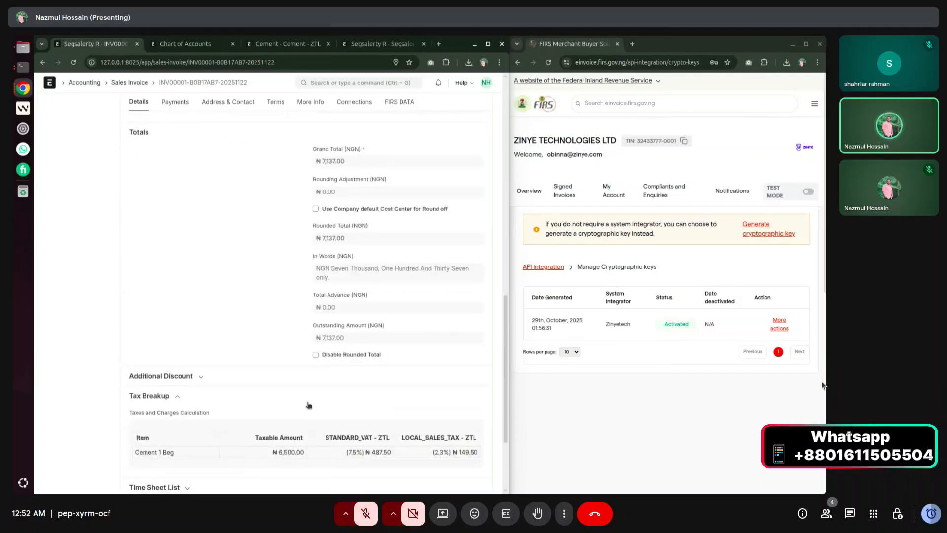
{"action": "scroll", "coordinate": [310, 407], "scroll_direction": "up", "scroll_amount": 10}
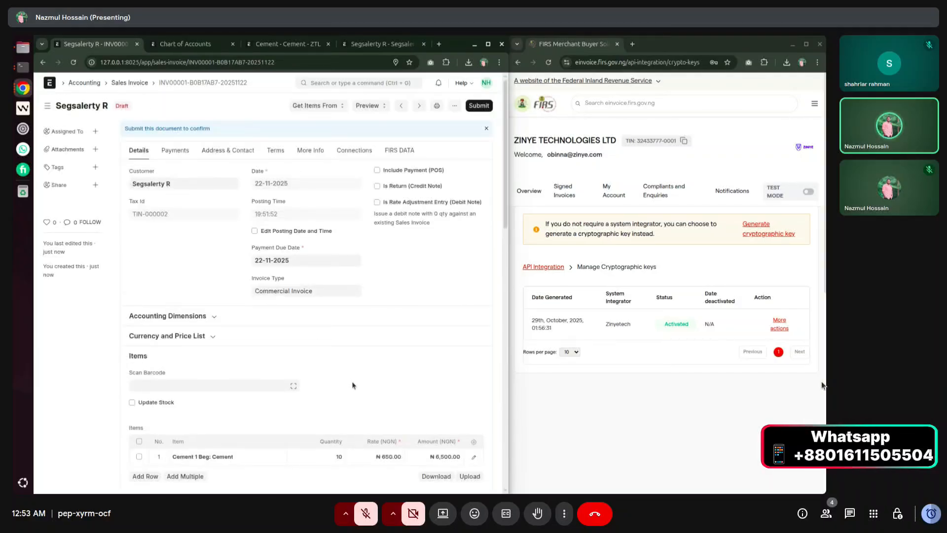
{"action": "scroll", "coordinate": [357, 374], "scroll_direction": "down", "scroll_amount": 5}
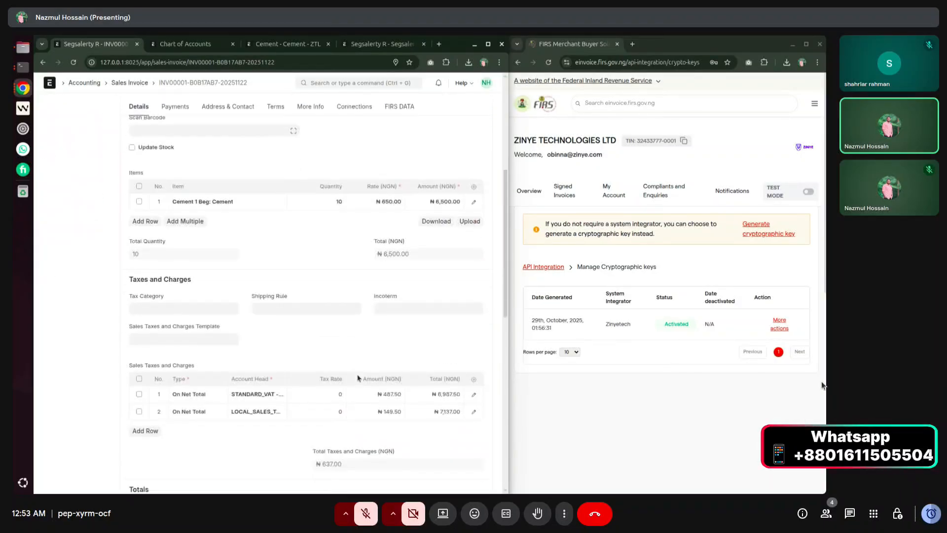
{"action": "scroll", "coordinate": [355, 374], "scroll_direction": "up", "scroll_amount": 5}
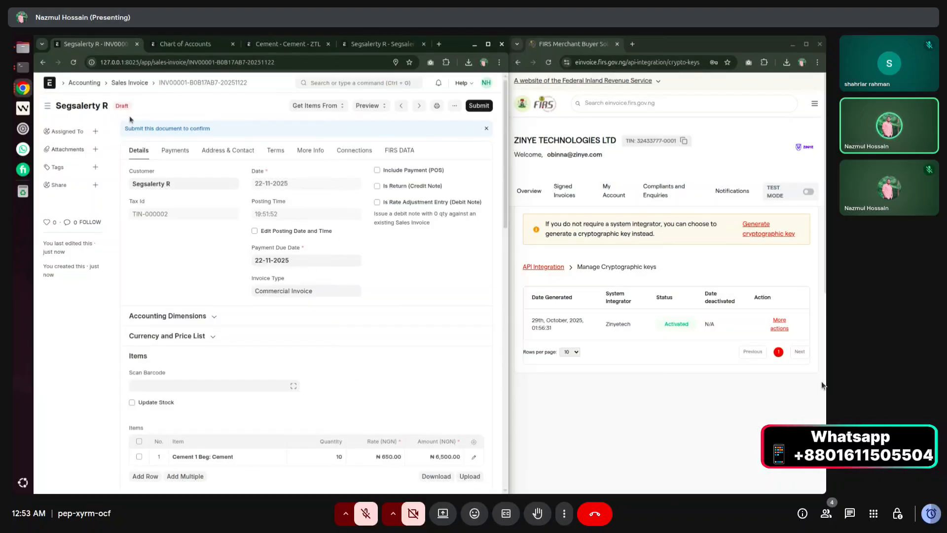
{"action": "scroll", "coordinate": [264, 247], "scroll_direction": "down", "scroll_amount": 5}
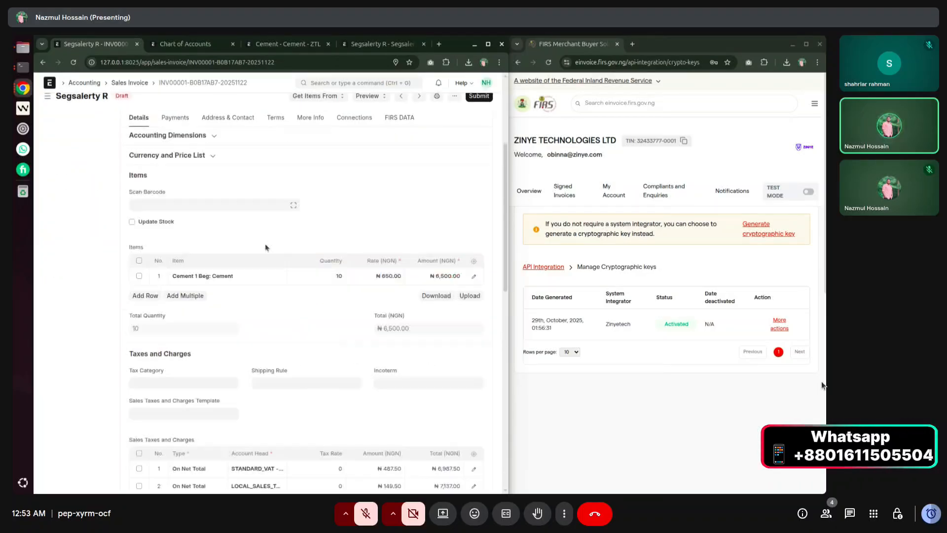
{"action": "scroll", "coordinate": [275, 383], "scroll_direction": "up", "scroll_amount": 5}
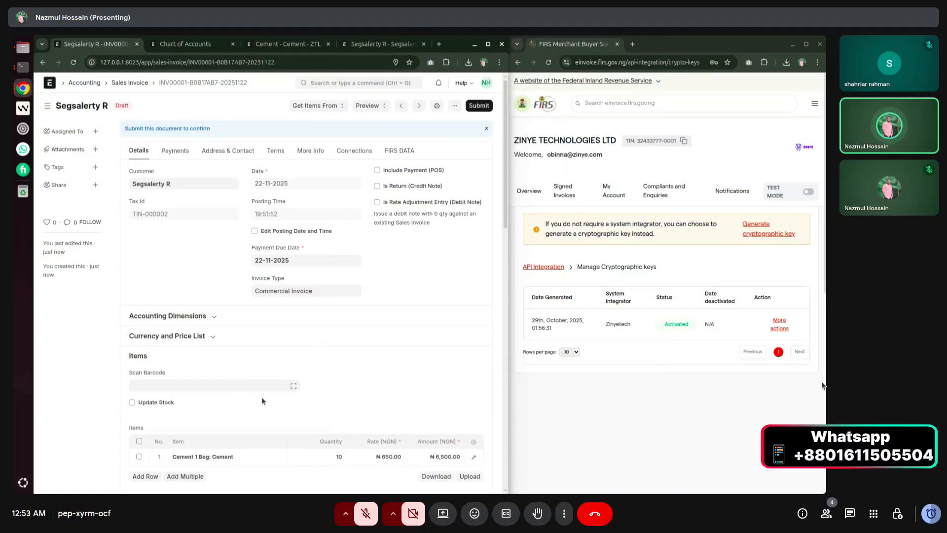
{"action": "scroll", "coordinate": [277, 380], "scroll_direction": "down", "scroll_amount": 6}
{"action": "scroll", "coordinate": [284, 382], "scroll_direction": "up", "scroll_amount": 6}
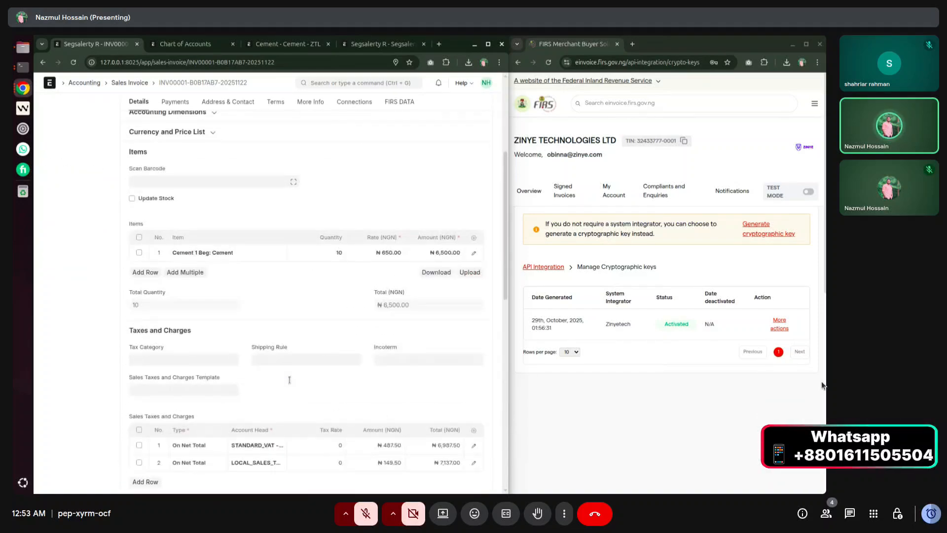
{"action": "left_click", "coordinate": [397, 150]}
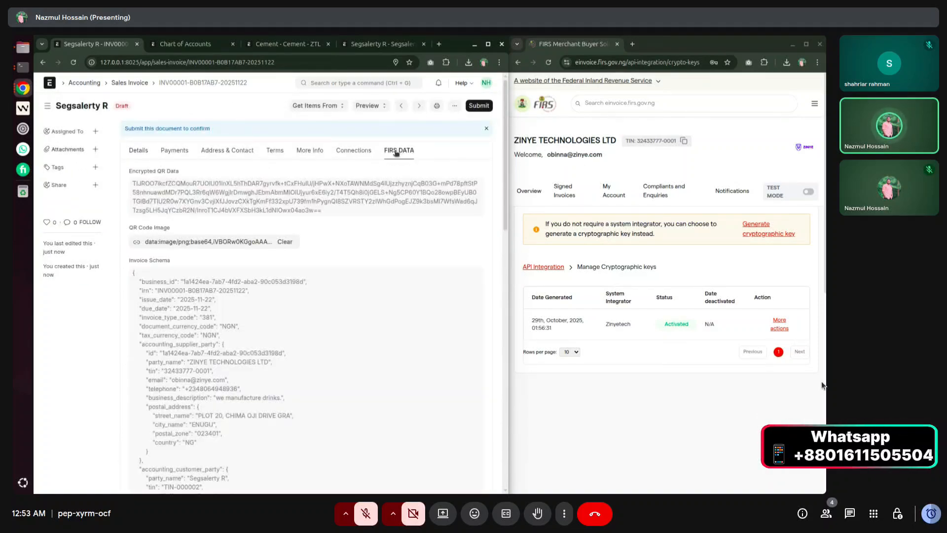
{"action": "scroll", "coordinate": [164, 309], "scroll_direction": "down", "scroll_amount": 3}
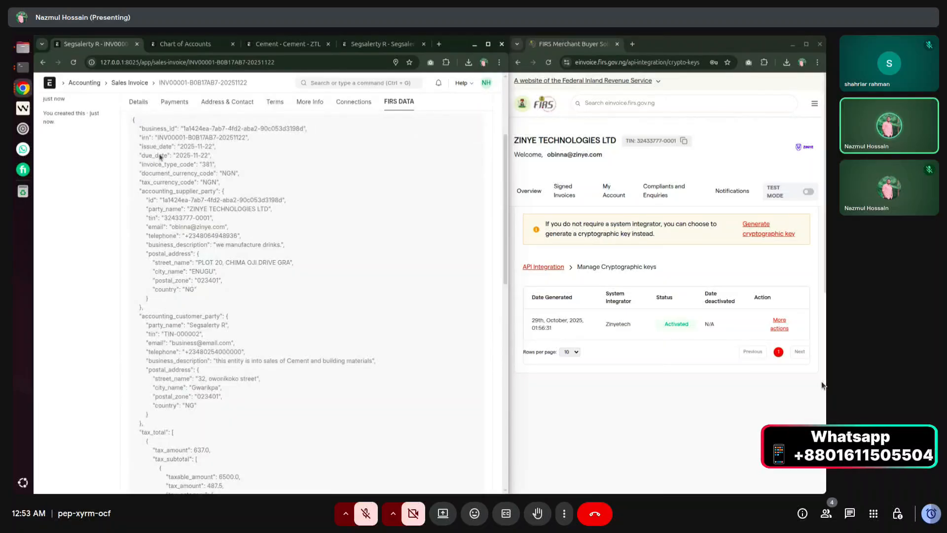
{"action": "left_click_drag", "start_coordinate": [143, 153], "coordinate": [302, 332]}
{"action": "scroll", "coordinate": [303, 327], "scroll_direction": "down", "scroll_amount": 10}
{"action": "scroll", "coordinate": [302, 332], "scroll_direction": "down", "scroll_amount": 2}
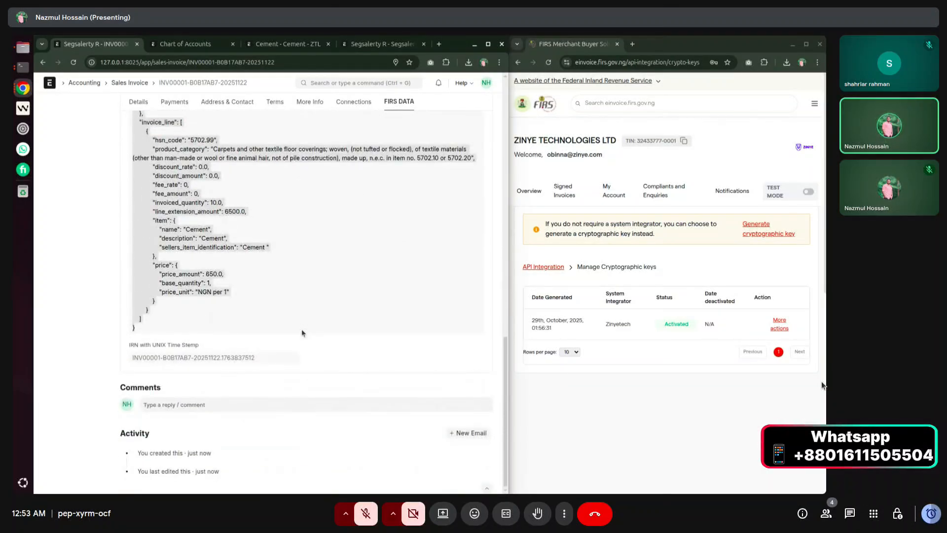
{"action": "scroll", "coordinate": [301, 331], "scroll_direction": "up", "scroll_amount": 15}
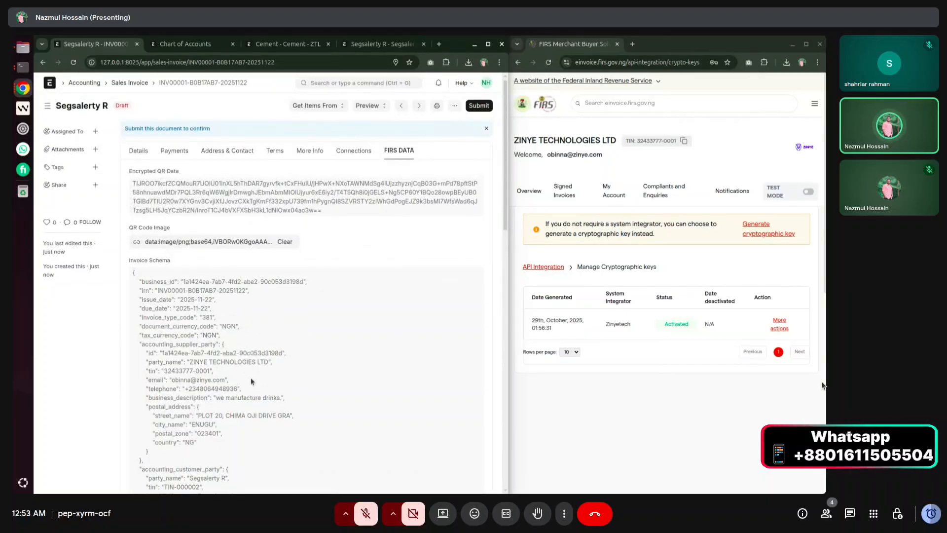
{"action": "scroll", "coordinate": [250, 377], "scroll_direction": "down", "scroll_amount": 7}
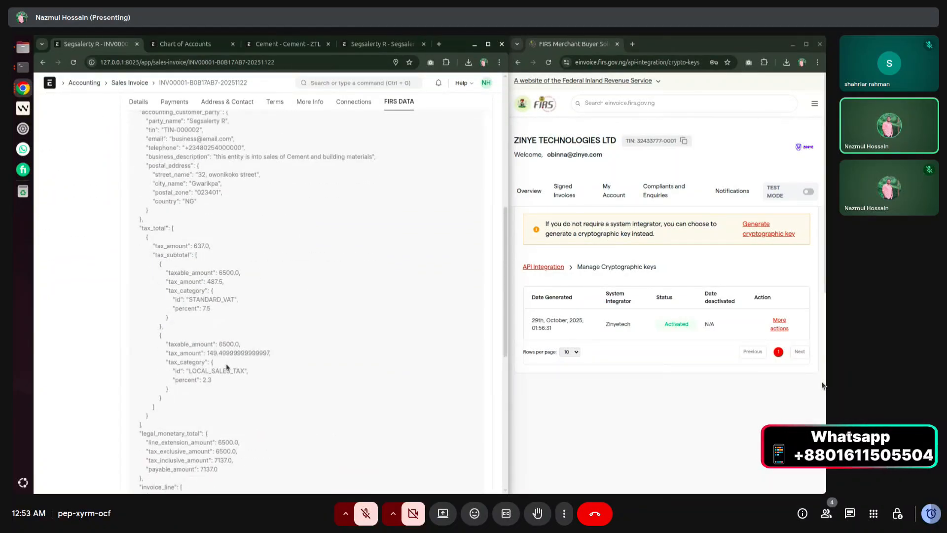
{"action": "scroll", "coordinate": [227, 367], "scroll_direction": "down", "scroll_amount": 3}
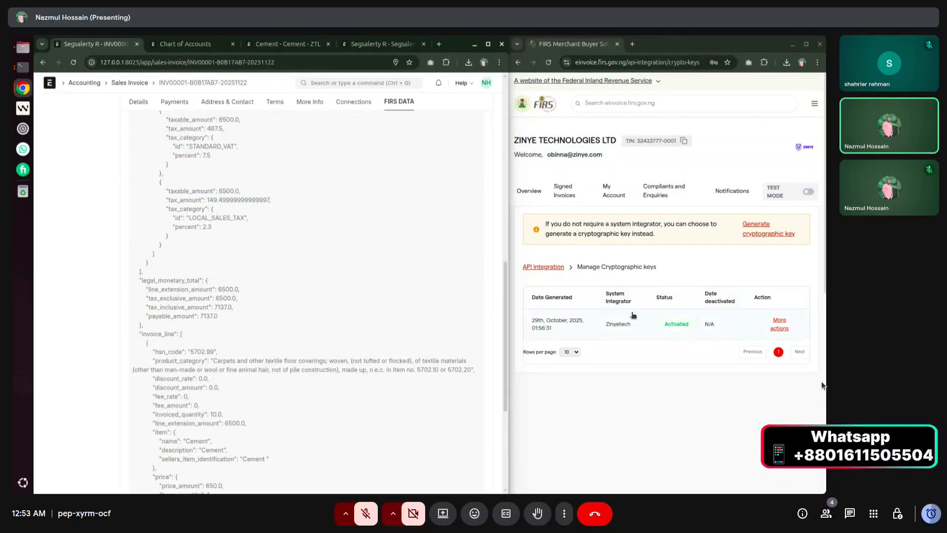
{"action": "scroll", "coordinate": [245, 366], "scroll_direction": "up", "scroll_amount": 15}
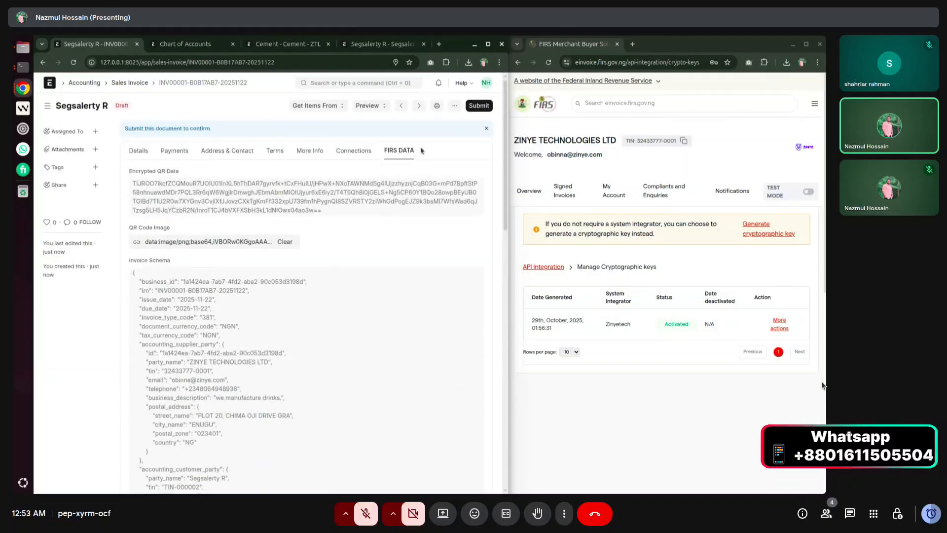
Check the FIRS portal's signed invoices, then submit the Cement invoice and confirm.
{"action": "left_click", "coordinate": [571, 192]}
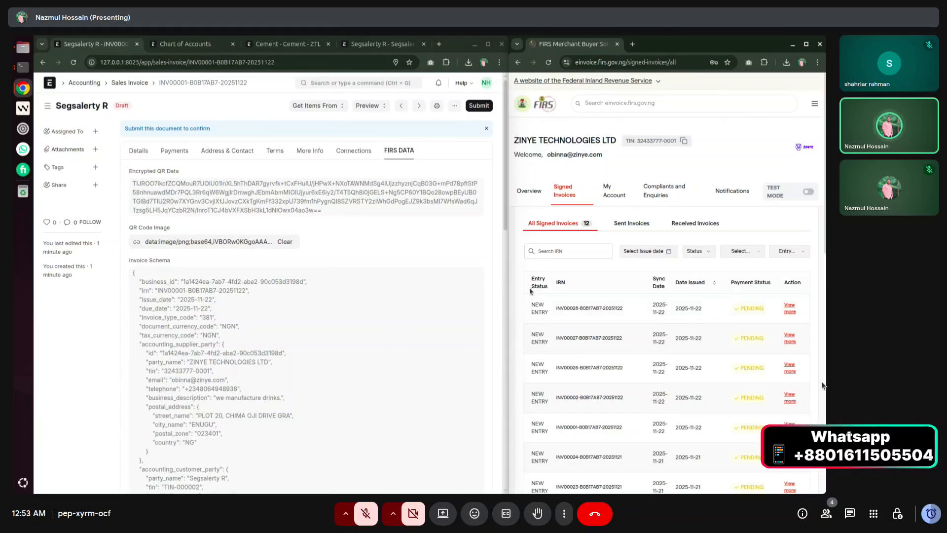
{"action": "left_click_drag", "start_coordinate": [557, 308], "coordinate": [581, 307]}
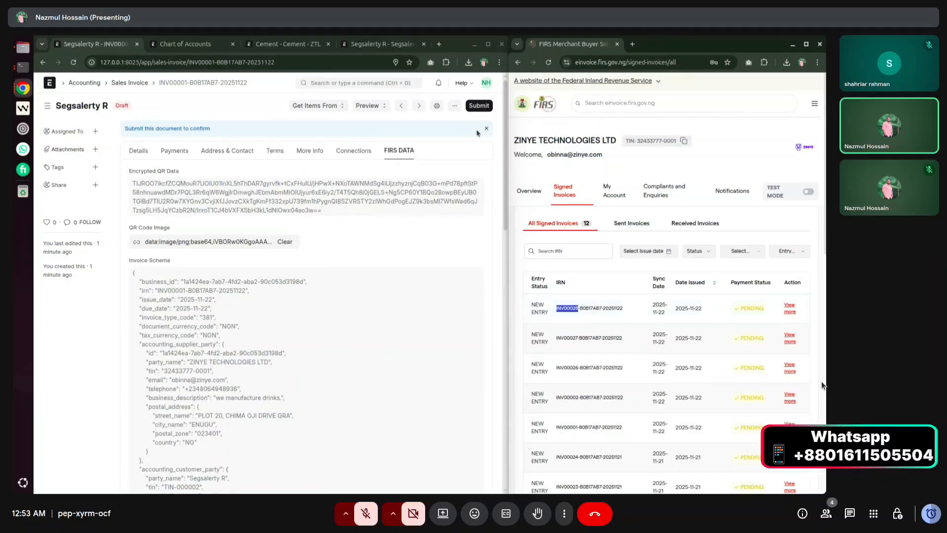
{"action": "left_click", "coordinate": [479, 105]}
{"action": "left_click", "coordinate": [372, 149]}
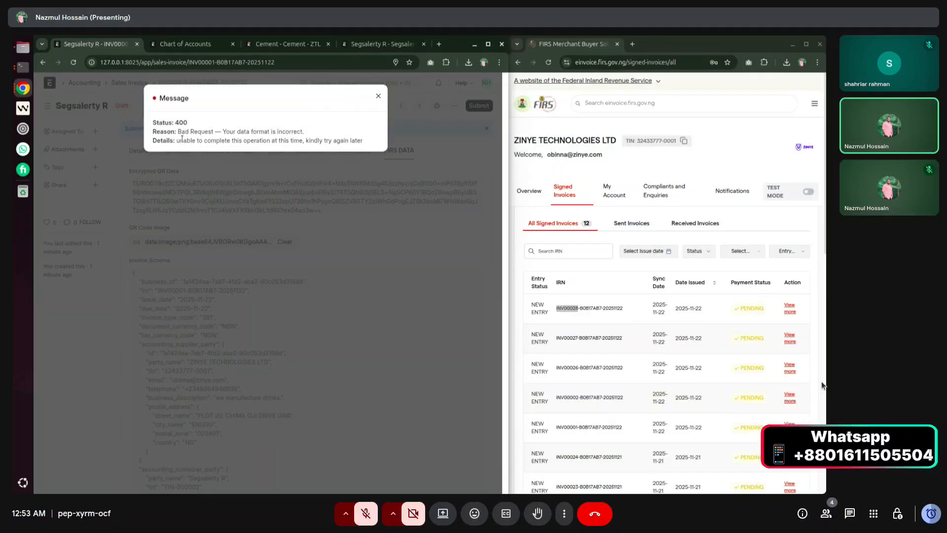
Read the 400 Bad Request 'data format is incorrect' error and dismiss it.
{"action": "left_click_drag", "start_coordinate": [182, 140], "coordinate": [363, 140]}
{"action": "left_click", "coordinate": [363, 140]}
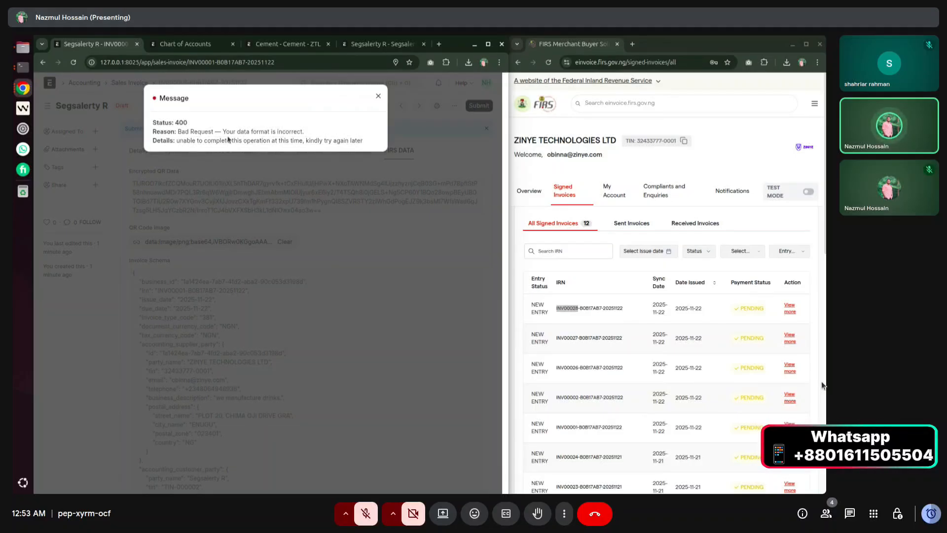
{"action": "left_click_drag", "start_coordinate": [177, 131], "coordinate": [306, 131]}
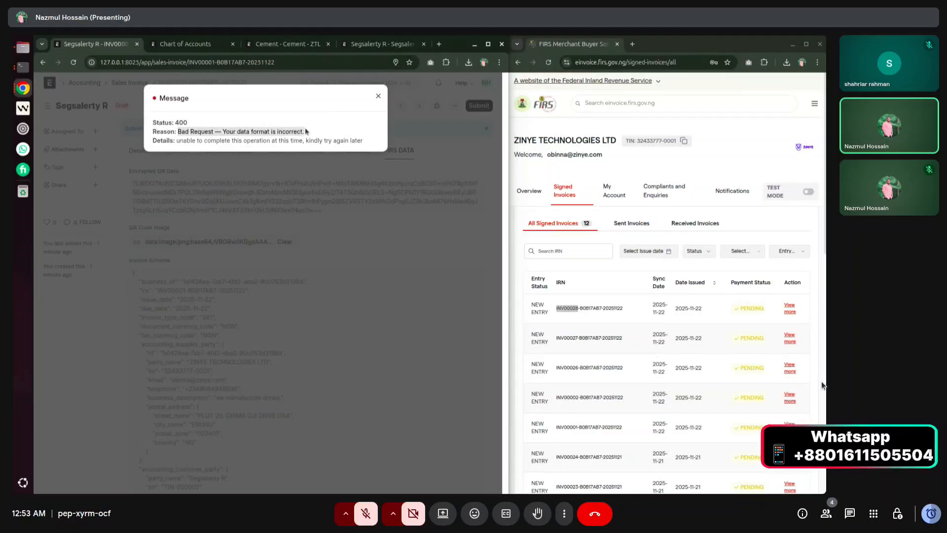
{"action": "left_click", "coordinate": [306, 131]}
{"action": "left_click", "coordinate": [378, 96]}
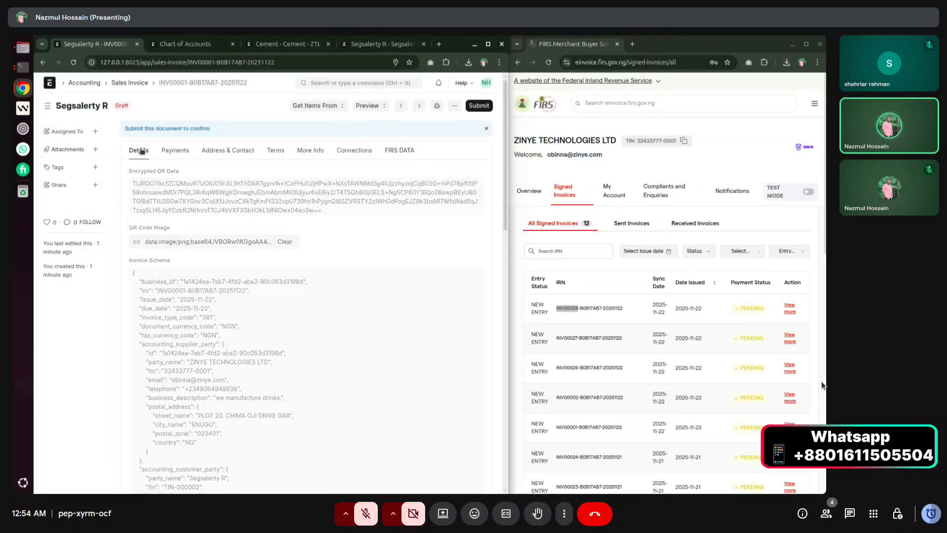
Set the payment due date to 26-11-2025 and re-save, passing FIRS validation with status 200.
{"action": "left_click", "coordinate": [141, 150]}
{"action": "left_click", "coordinate": [272, 257]}
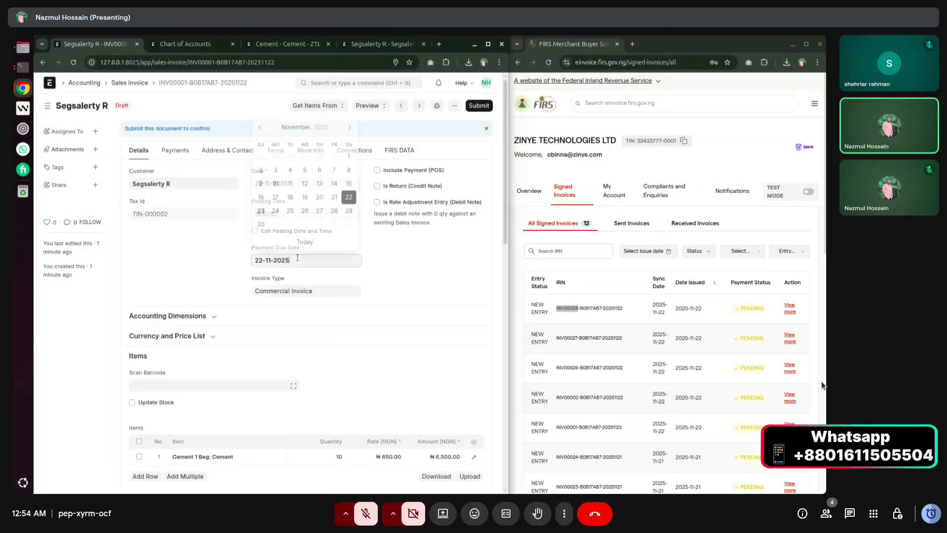
{"action": "left_click", "coordinate": [305, 210]}
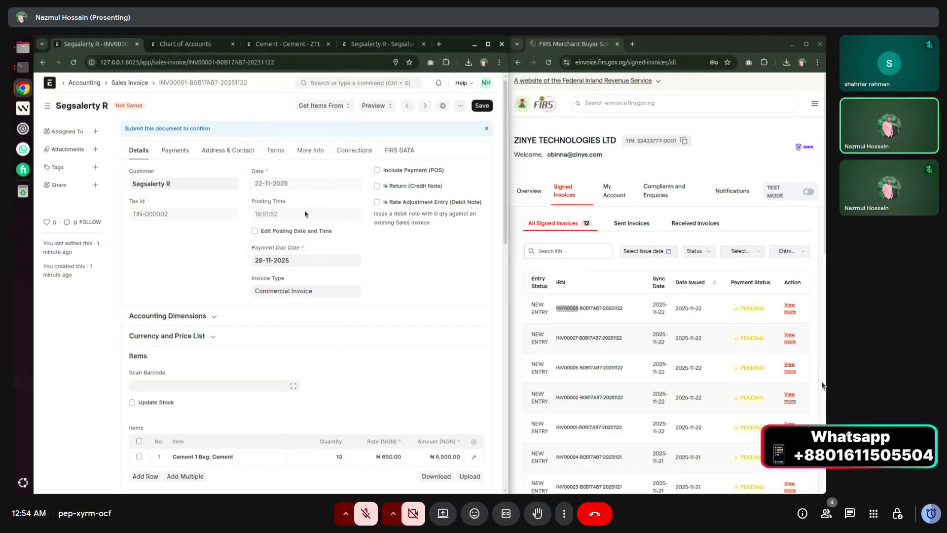
{"action": "left_click", "coordinate": [482, 106]}
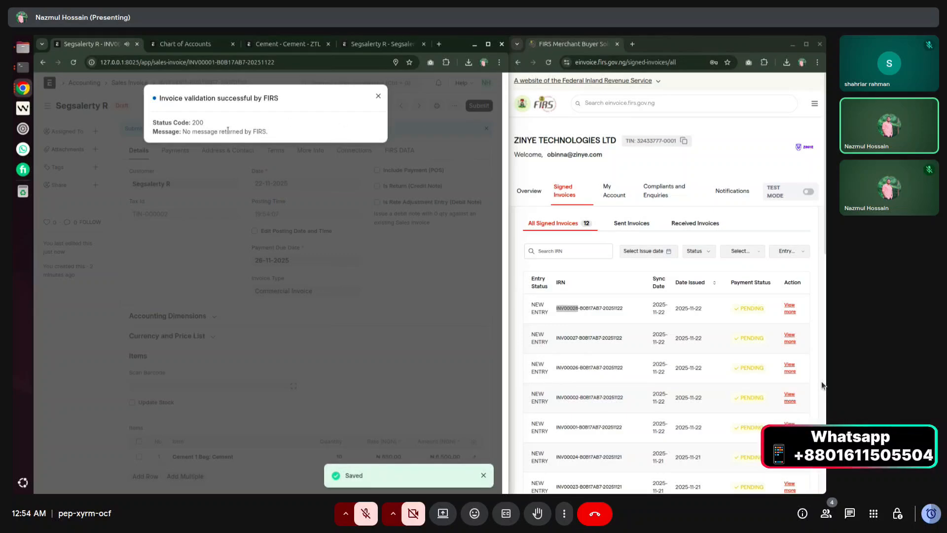
{"action": "left_click_drag", "start_coordinate": [211, 129], "coordinate": [285, 132]}
Dismiss the FIRS message and permanently submit the invoice, confirming Yes.
{"action": "left_click", "coordinate": [378, 96]}
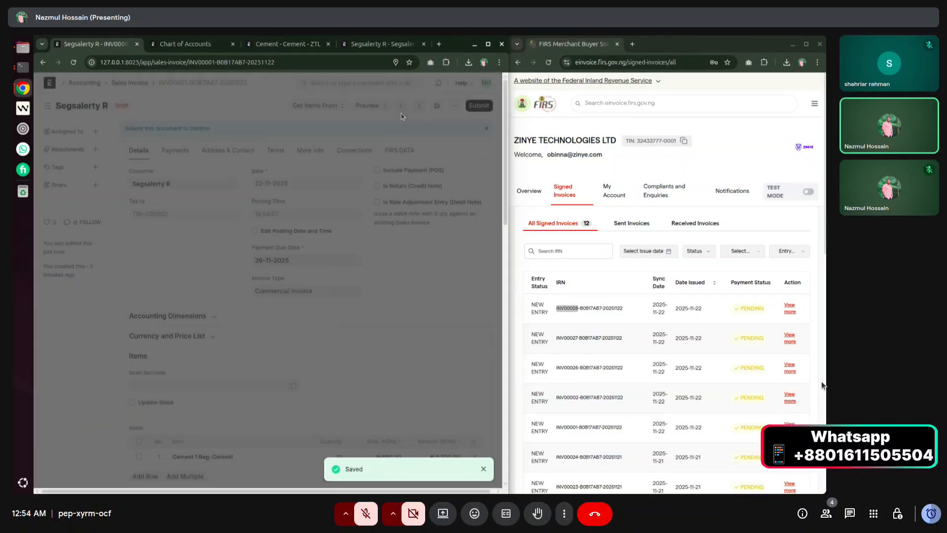
{"action": "left_click", "coordinate": [478, 107]}
{"action": "left_click", "coordinate": [369, 149]}
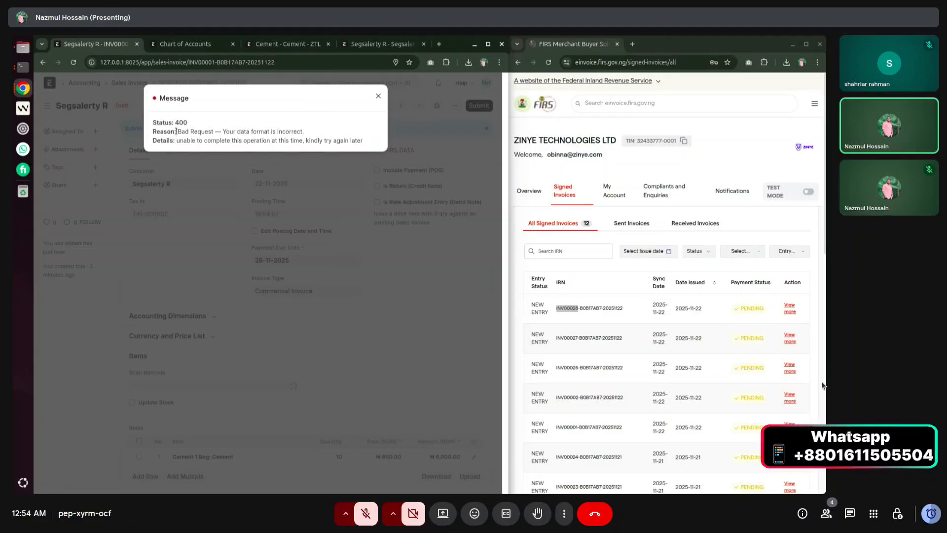
Highlight the reason and details lines of the 400 Bad Request data-format error.
{"action": "left_click_drag", "start_coordinate": [178, 132], "coordinate": [308, 134]}
{"action": "left_click", "coordinate": [313, 138]}
{"action": "left_click_drag", "start_coordinate": [178, 140], "coordinate": [365, 142]}
{"action": "left_click", "coordinate": [365, 143]}
Dismiss the error and select IRN INV00001-B0B17AB7-20251122 in the FIRS DATA Invoice Schema.
{"action": "left_click", "coordinate": [377, 95]}
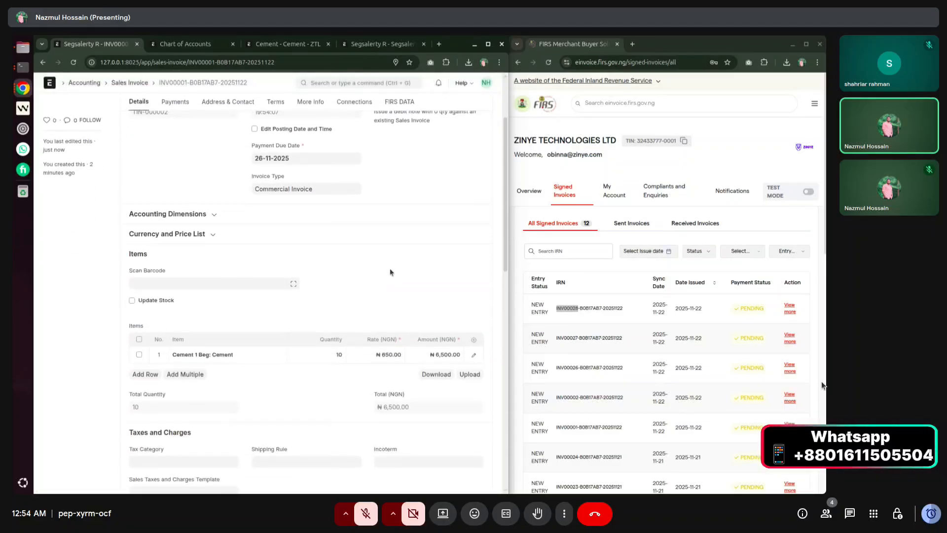
{"action": "scroll", "coordinate": [391, 275], "scroll_direction": "down", "scroll_amount": 9}
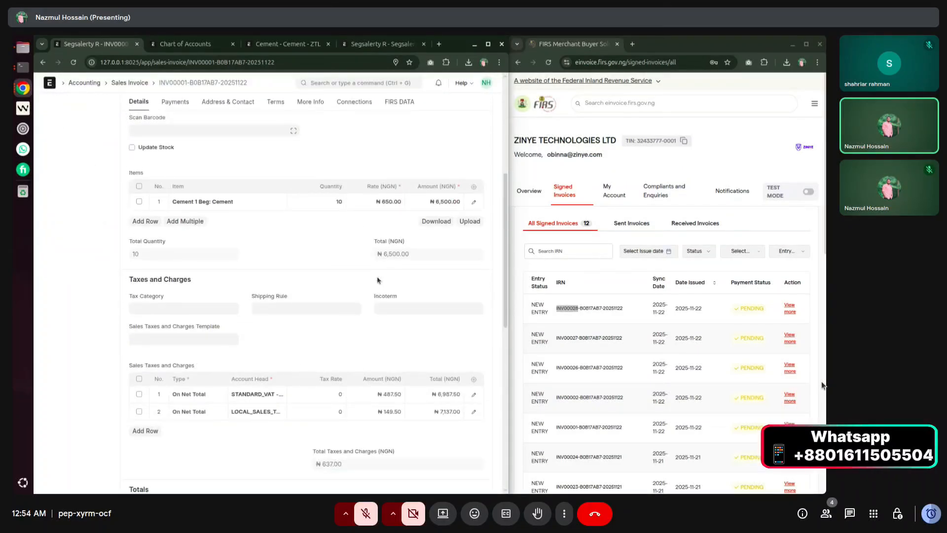
{"action": "scroll", "coordinate": [378, 136], "scroll_direction": "up", "scroll_amount": 8}
{"action": "left_click", "coordinate": [398, 126]}
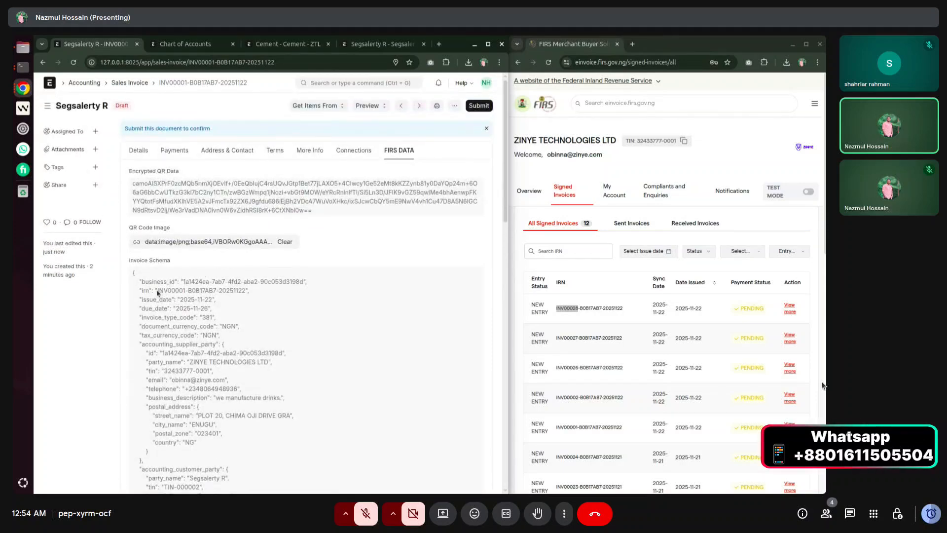
{"action": "left_click_drag", "start_coordinate": [158, 292], "coordinate": [234, 292]}
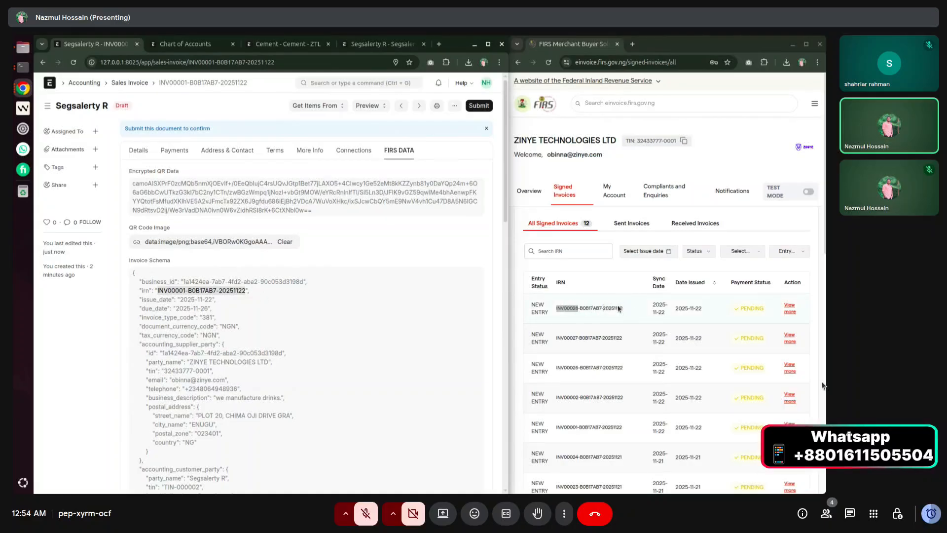
{"action": "left_click", "coordinate": [239, 292]}
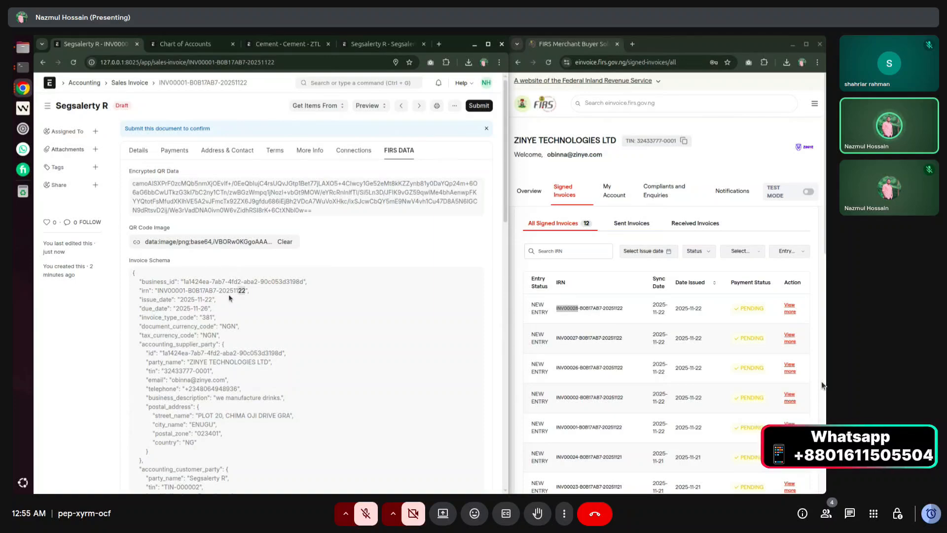
{"action": "left_click_drag", "start_coordinate": [158, 291], "coordinate": [242, 295]}
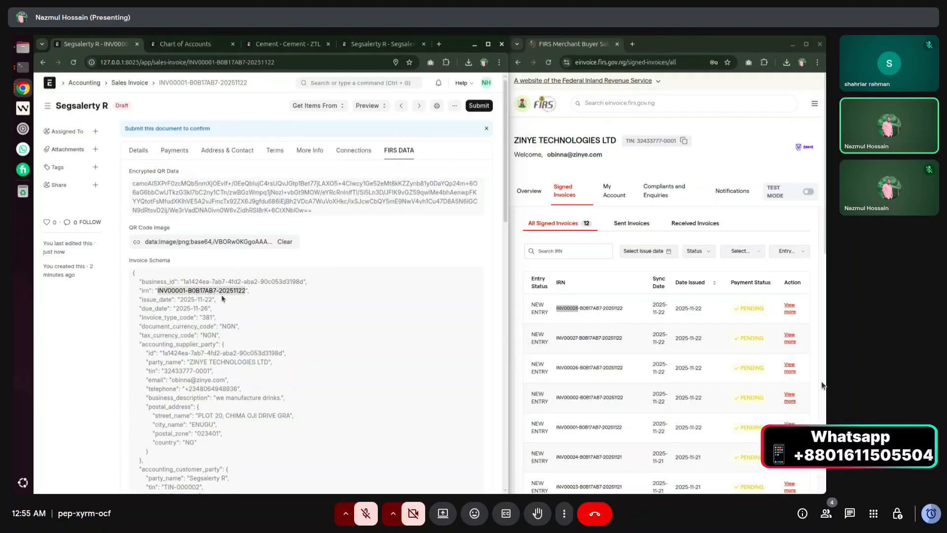
{"action": "scroll", "coordinate": [602, 326], "scroll_direction": "down", "scroll_amount": 1}
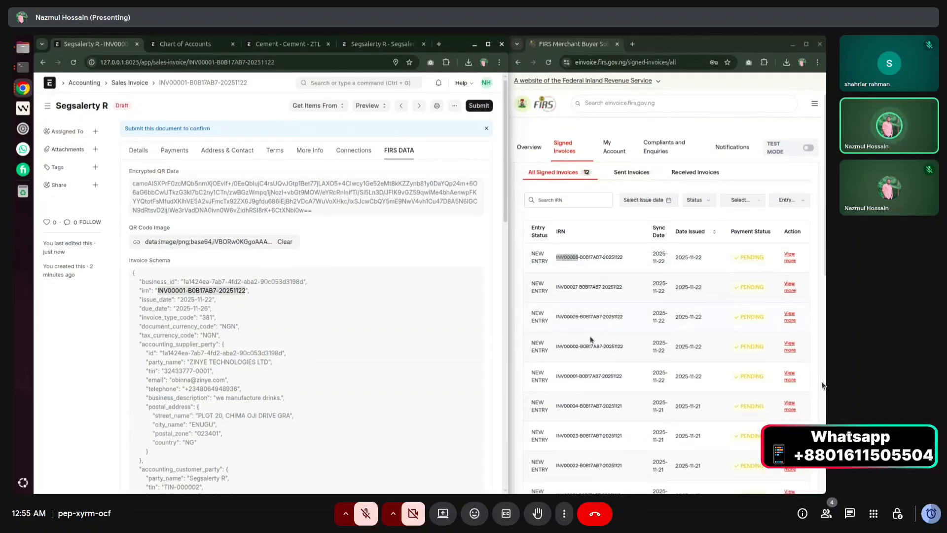
{"action": "scroll", "coordinate": [569, 341], "scroll_direction": "down", "scroll_amount": 2}
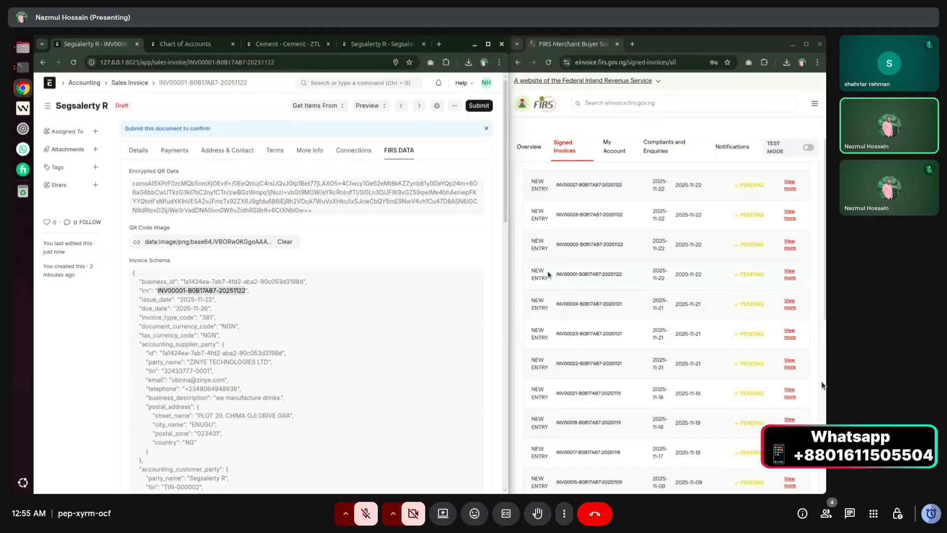
{"action": "left_click_drag", "start_coordinate": [555, 274], "coordinate": [633, 276]}
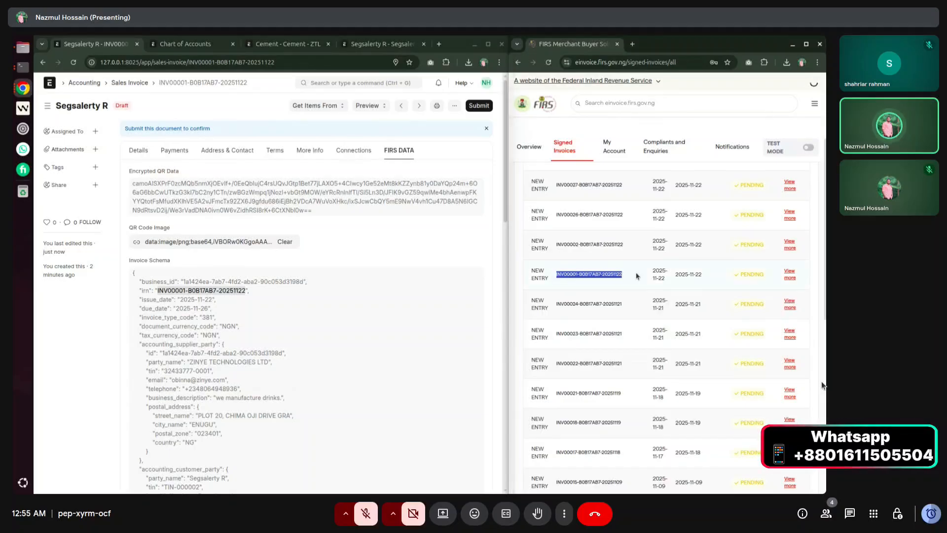
{"action": "left_click", "coordinate": [662, 277]}
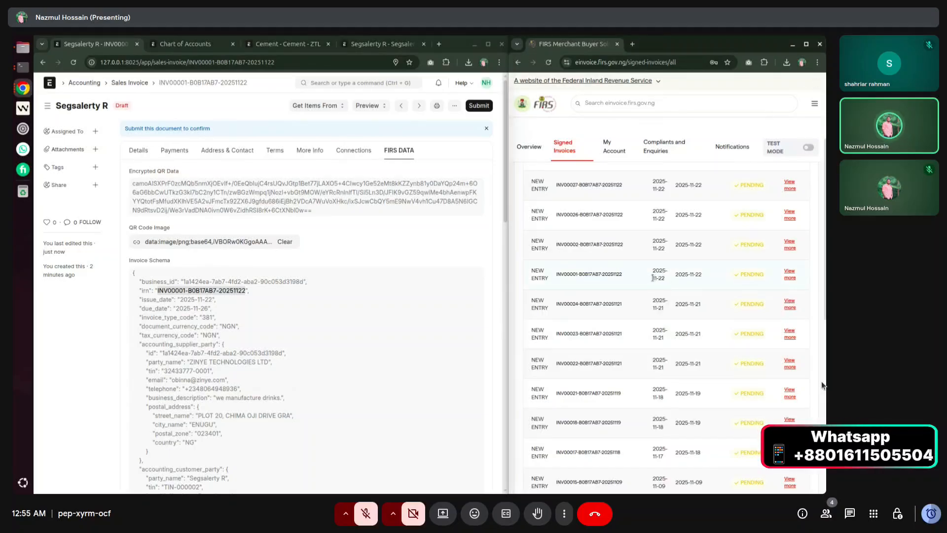
{"action": "left_click_drag", "start_coordinate": [652, 278], "coordinate": [666, 282]}
{"action": "left_click_drag", "start_coordinate": [556, 273], "coordinate": [578, 273]}
{"action": "scroll", "coordinate": [582, 275], "scroll_direction": "up", "scroll_amount": 5}
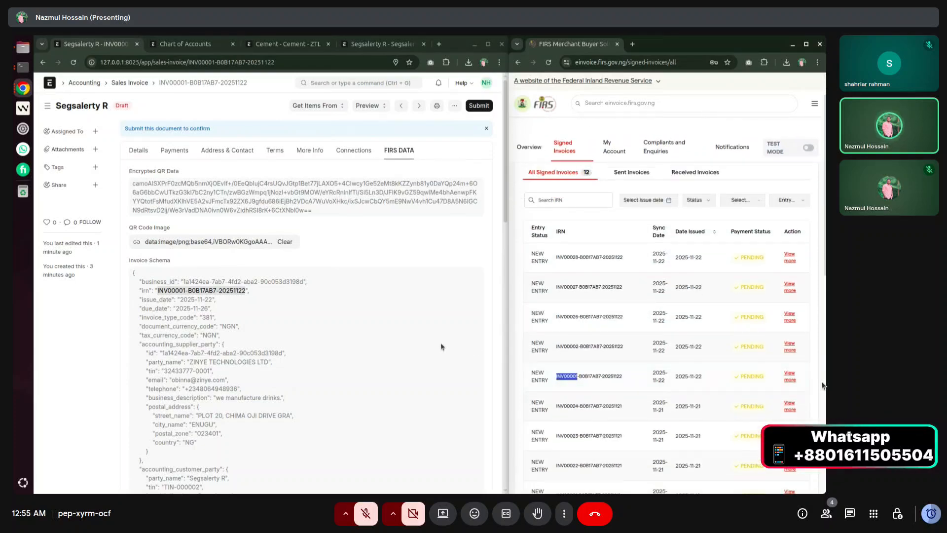
{"action": "double_click", "coordinate": [616, 377]}
{"action": "left_click", "coordinate": [158, 290]}
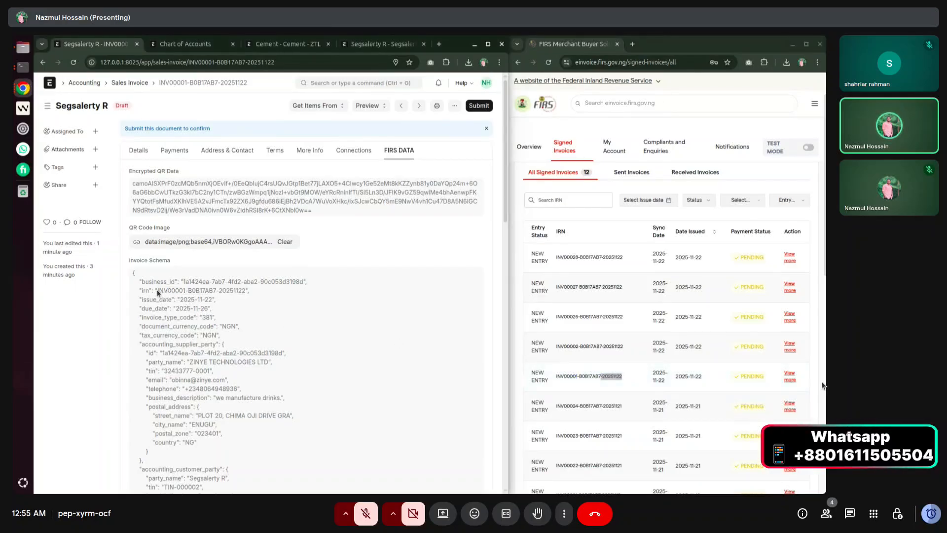
{"action": "left_click_drag", "start_coordinate": [157, 290], "coordinate": [243, 291]}
{"action": "left_click", "coordinate": [104, 107]}
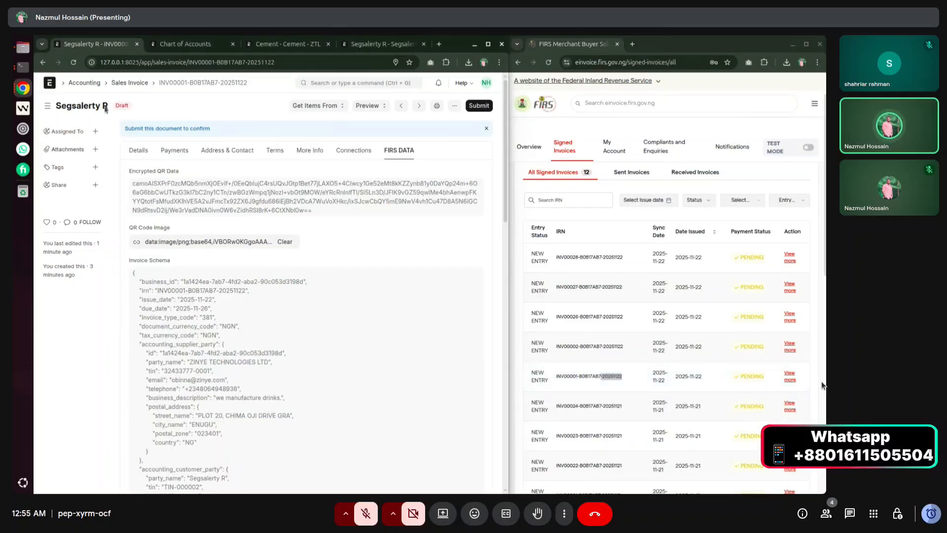
Duplicate the Cement invoice with payment due date 28-11-2025 and save it as INV00002.
{"action": "left_click", "coordinate": [454, 106]}
{"action": "left_click", "coordinate": [413, 174]}
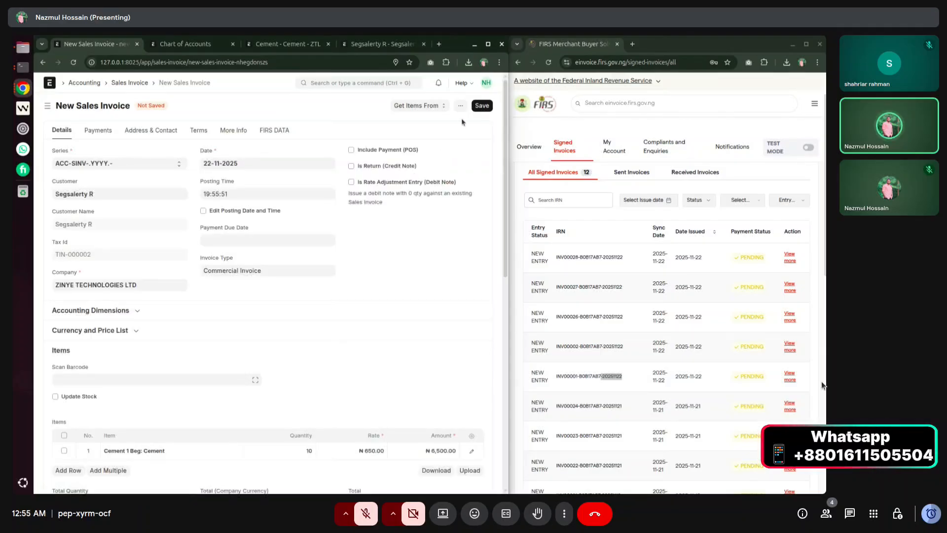
{"action": "left_click", "coordinate": [482, 106]}
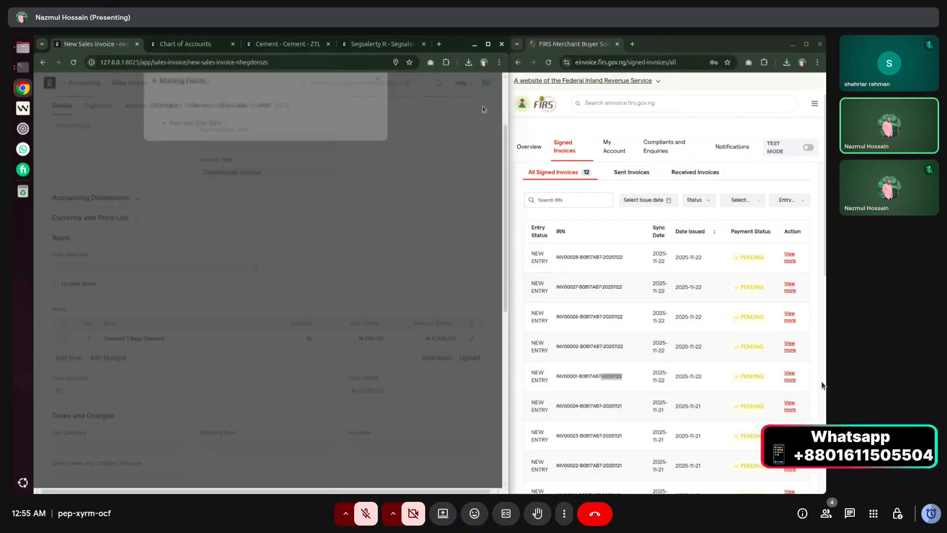
{"action": "left_click", "coordinate": [377, 97]}
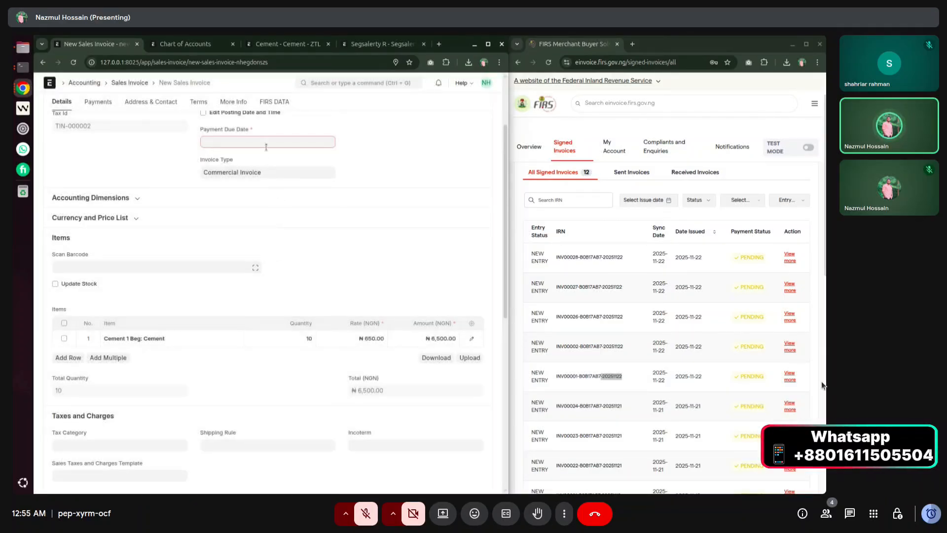
{"action": "left_click", "coordinate": [283, 245]}
{"action": "scroll", "coordinate": [284, 245], "scroll_direction": "up", "scroll_amount": 2}
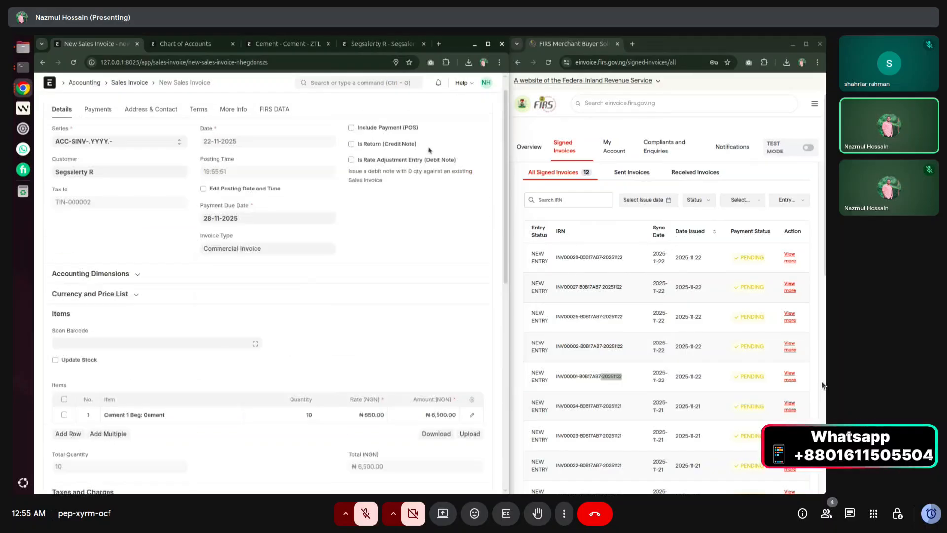
{"action": "left_click", "coordinate": [481, 106]}
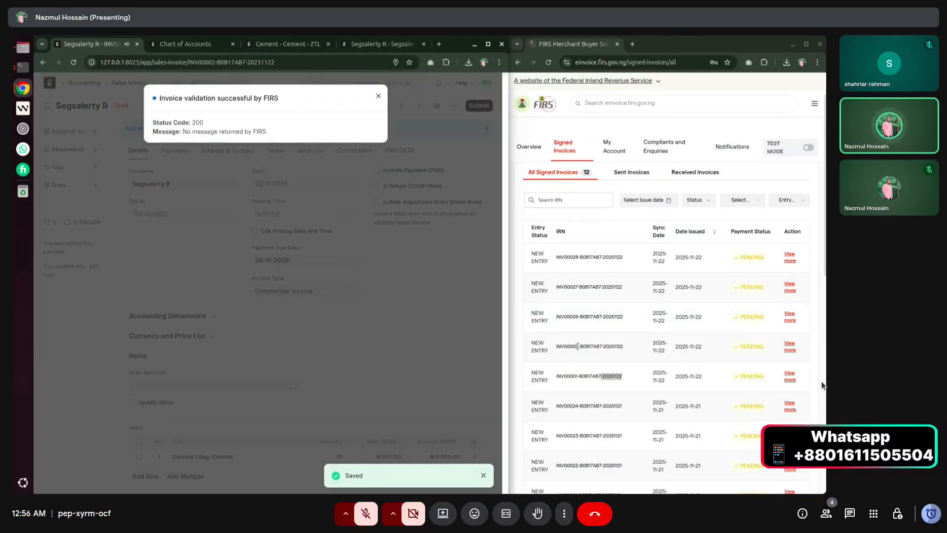
{"action": "left_click_drag", "start_coordinate": [578, 346], "coordinate": [566, 347]}
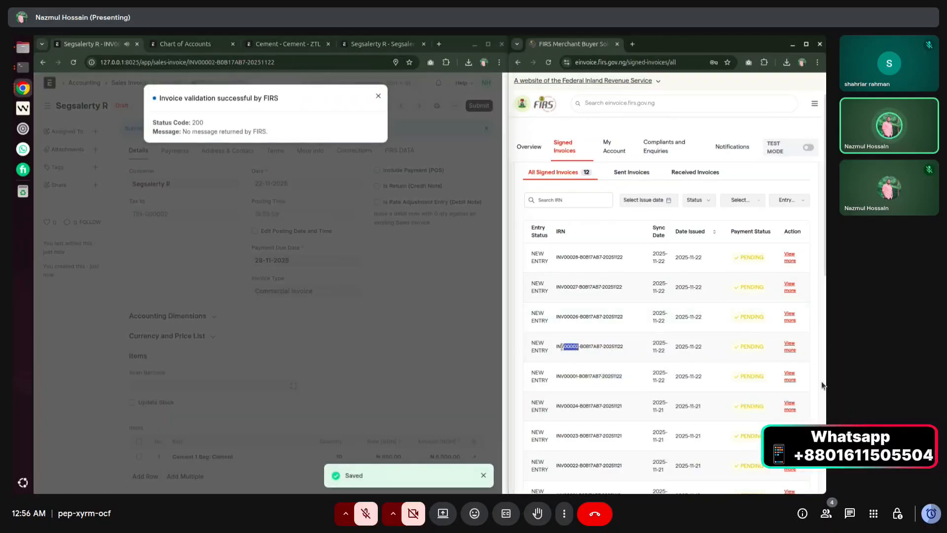
{"action": "left_click", "coordinate": [378, 95]}
Duplicate again with payment due date 29-11-2025, save as INV00003, and return to the list.
{"action": "left_click", "coordinate": [453, 105]}
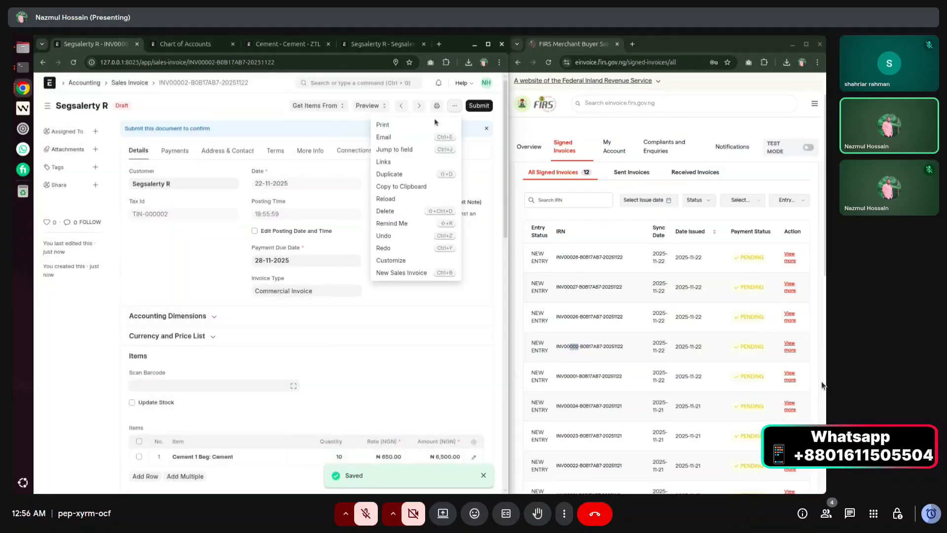
{"action": "left_click", "coordinate": [397, 175]}
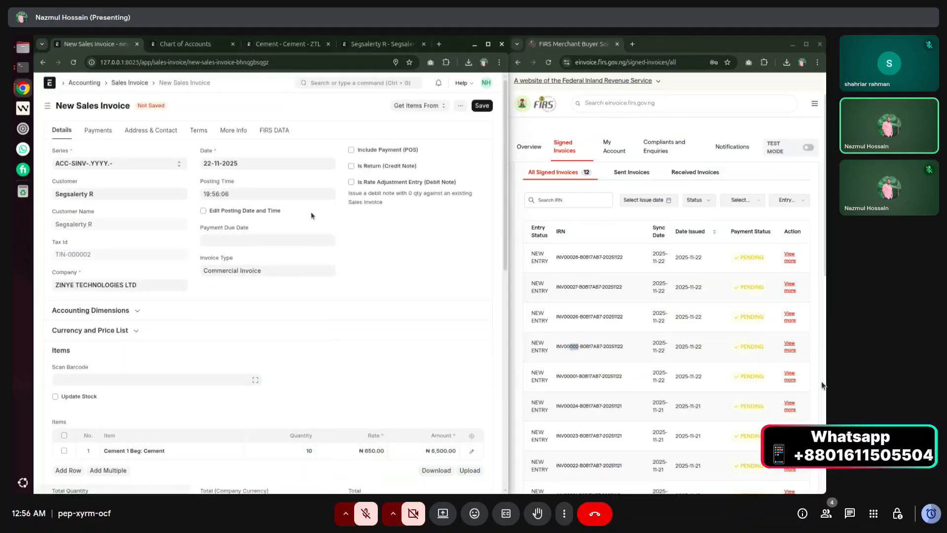
{"action": "left_click", "coordinate": [230, 242]}
{"action": "left_click", "coordinate": [298, 189]}
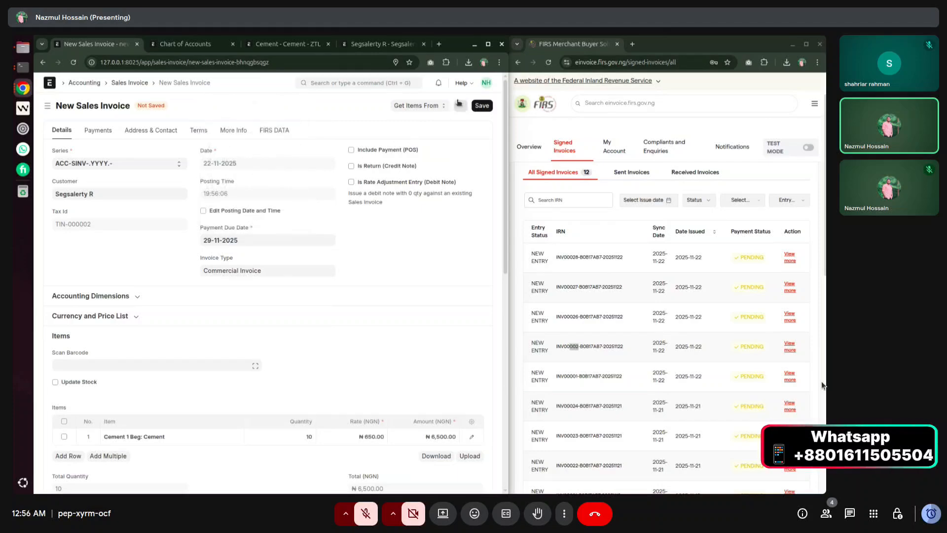
{"action": "left_click", "coordinate": [484, 108]}
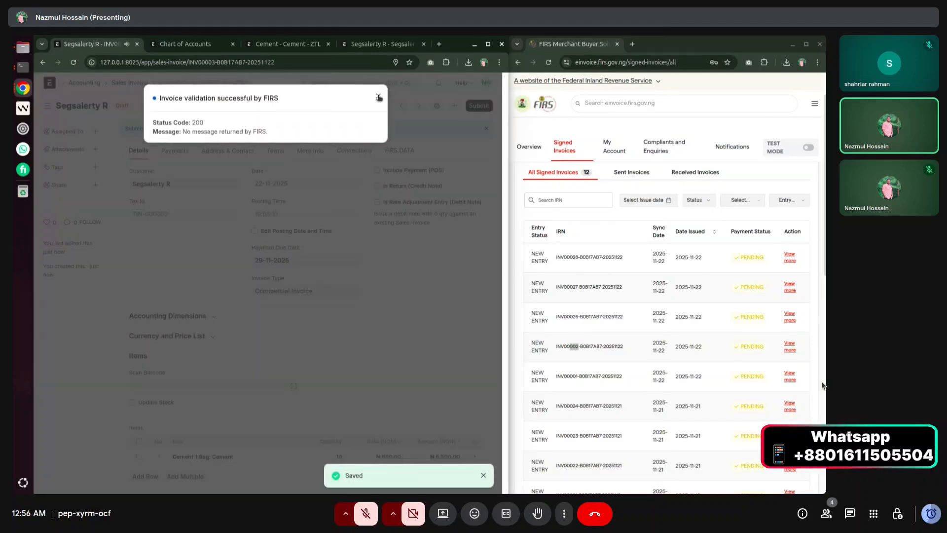
{"action": "left_click", "coordinate": [378, 97]}
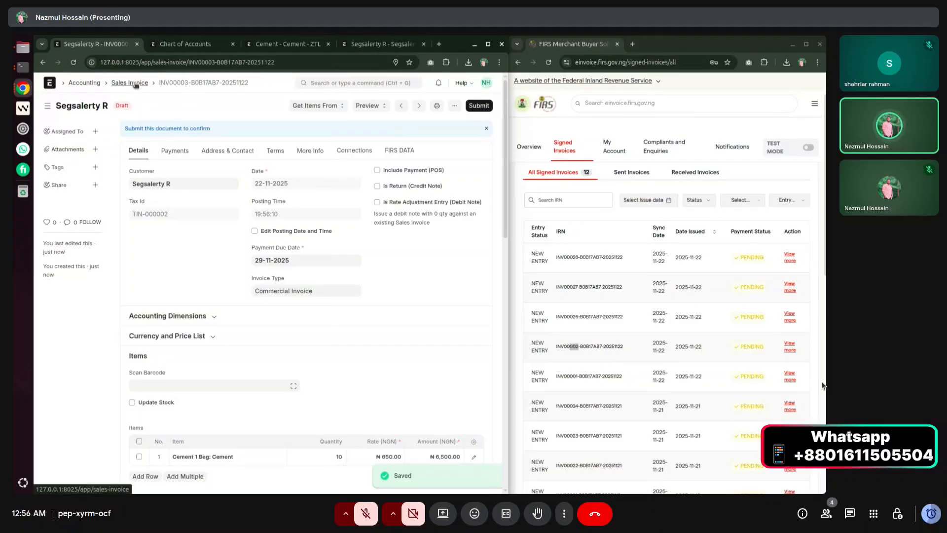
{"action": "left_click", "coordinate": [130, 83]}
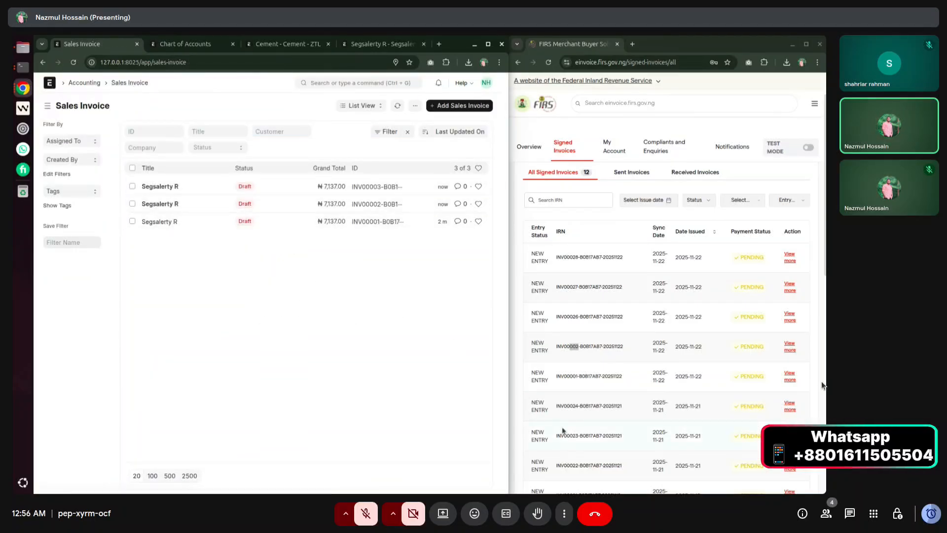
Open draft INV00003 and check its FIRS DATA schema irn INV00003-B0B17AB7-20251122.
{"action": "left_click_drag", "start_coordinate": [581, 376], "coordinate": [534, 351]}
{"action": "left_click", "coordinate": [579, 345]}
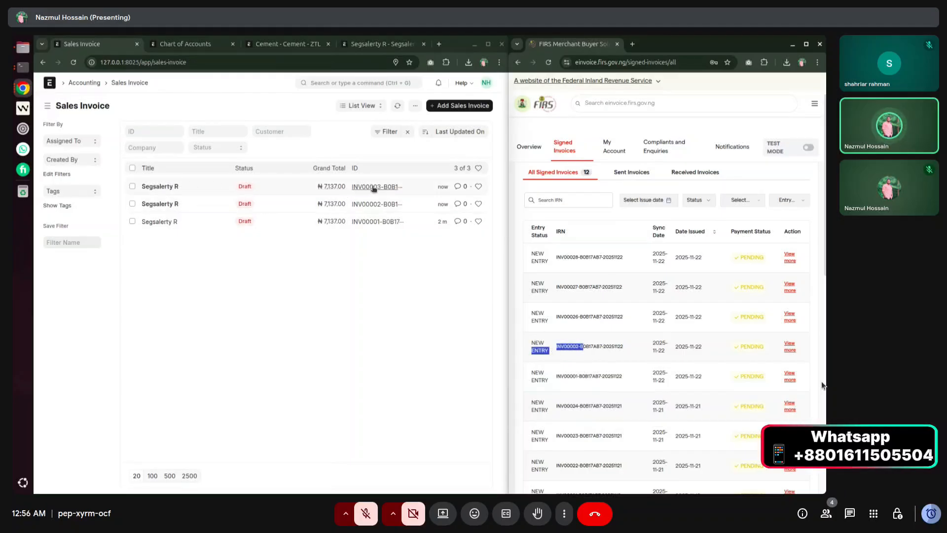
{"action": "left_click", "coordinate": [161, 186]}
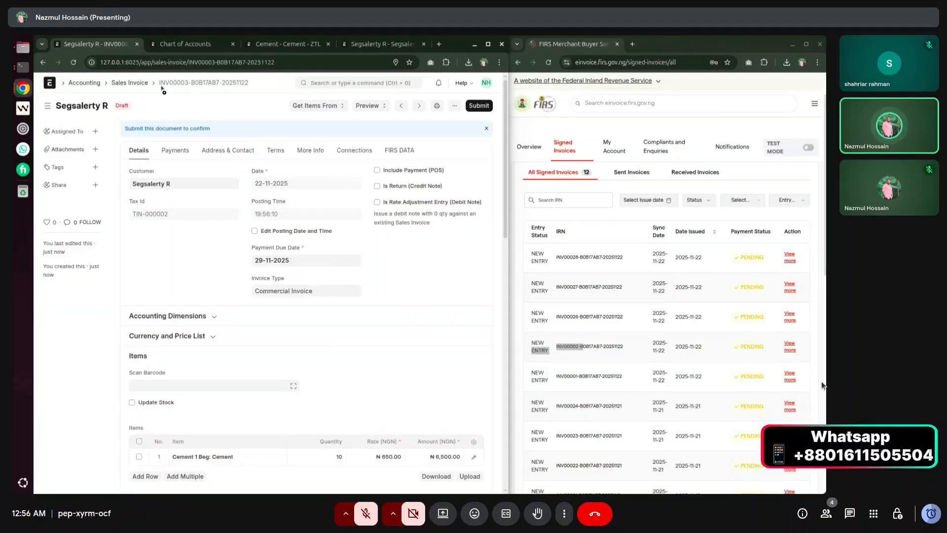
{"action": "left_click_drag", "start_coordinate": [188, 83], "coordinate": [173, 84]}
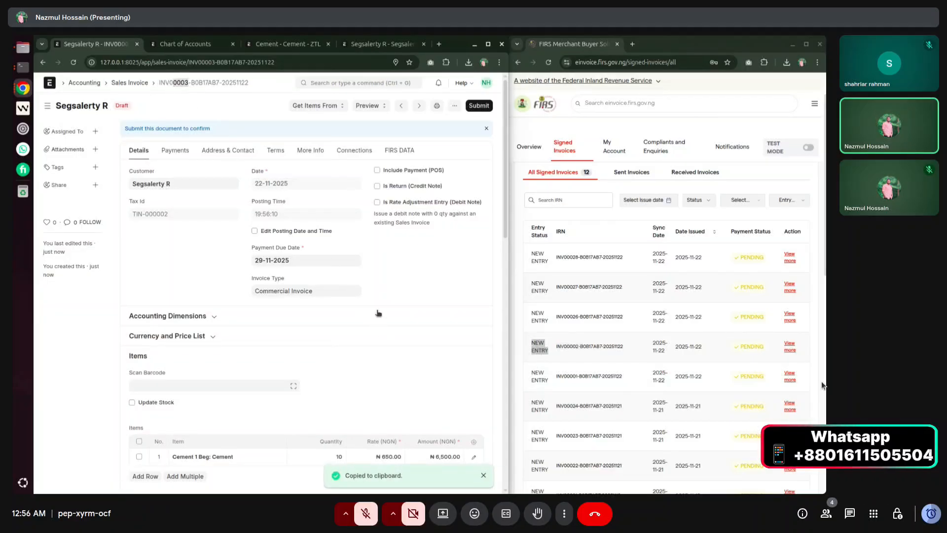
{"action": "left_click", "coordinate": [395, 149]}
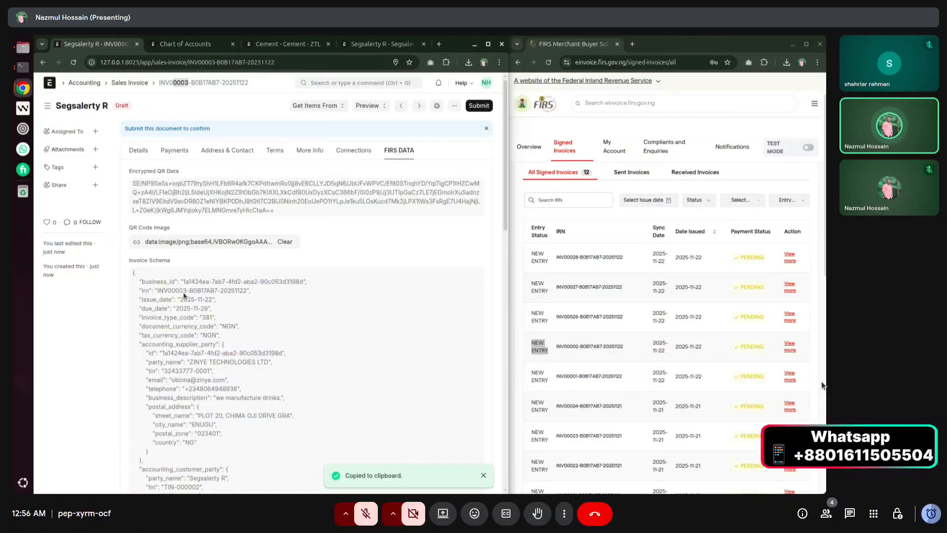
{"action": "left_click_drag", "start_coordinate": [156, 291], "coordinate": [189, 293]}
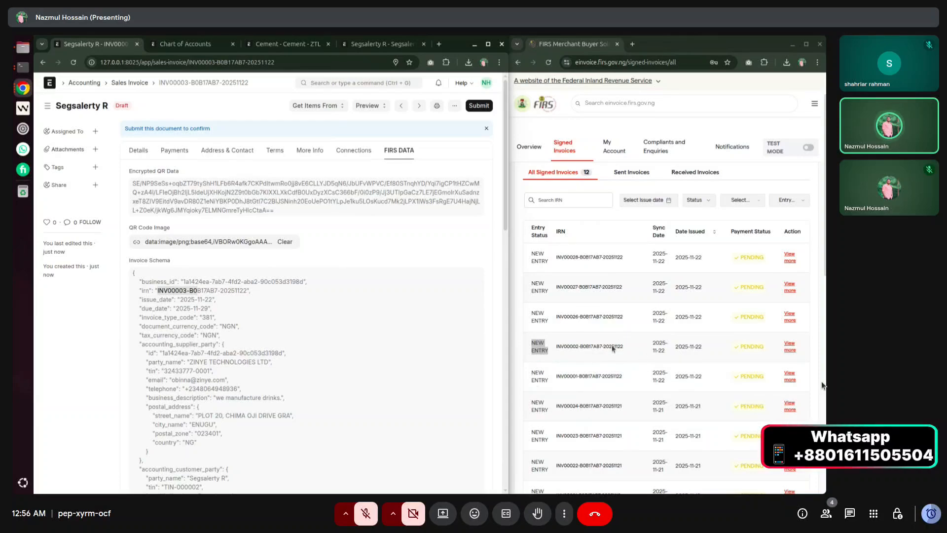
{"action": "left_click", "coordinate": [411, 264]}
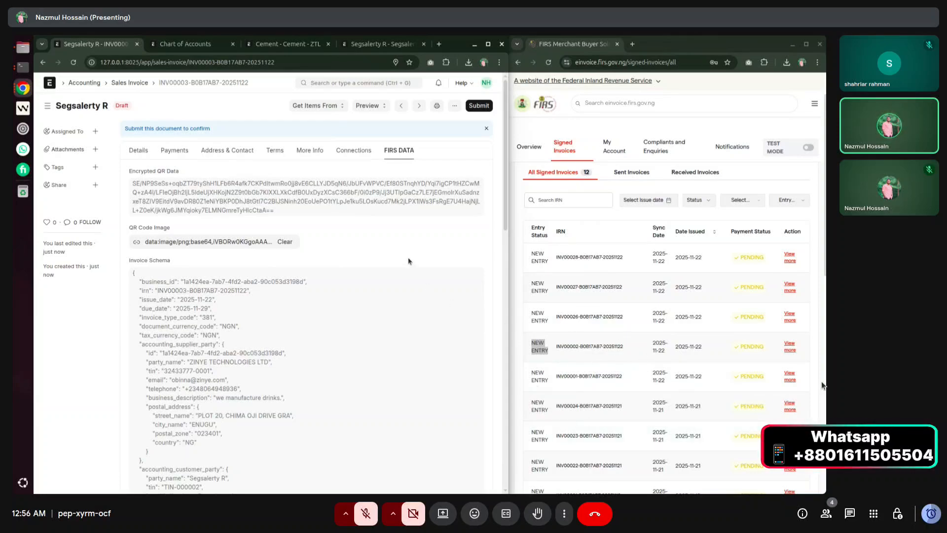
Permanently submit INV00003 and read FIRS's status 201 created-successfully message.
{"action": "left_click", "coordinate": [475, 108]}
{"action": "left_click", "coordinate": [369, 141]}
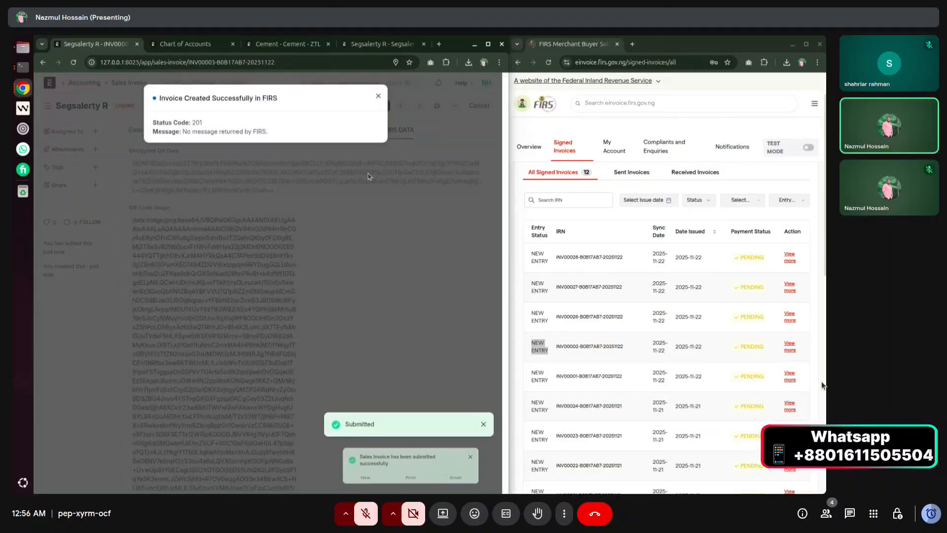
{"action": "left_click_drag", "start_coordinate": [159, 99], "coordinate": [280, 105]}
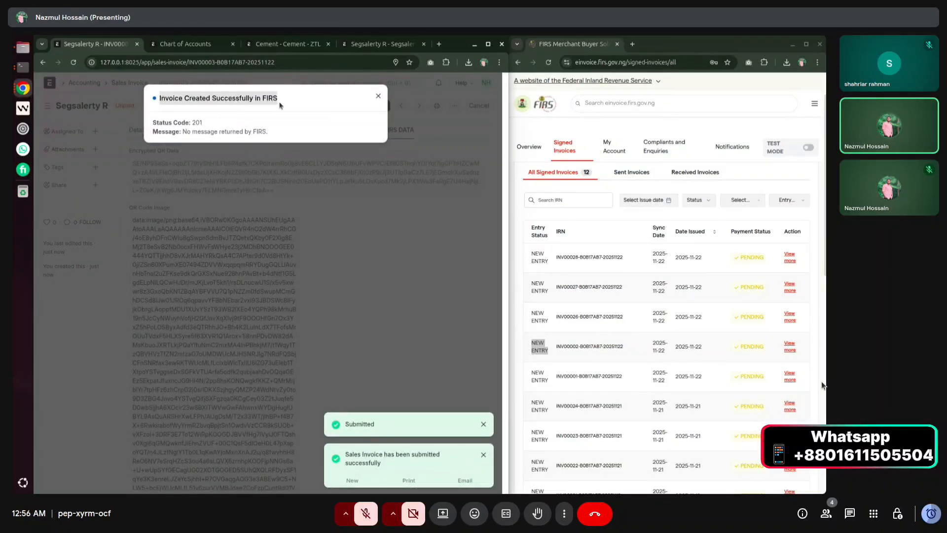
{"action": "left_click", "coordinate": [280, 105]}
{"action": "scroll", "coordinate": [662, 342], "scroll_direction": "up", "scroll_amount": 3}
{"action": "left_click", "coordinate": [567, 191]}
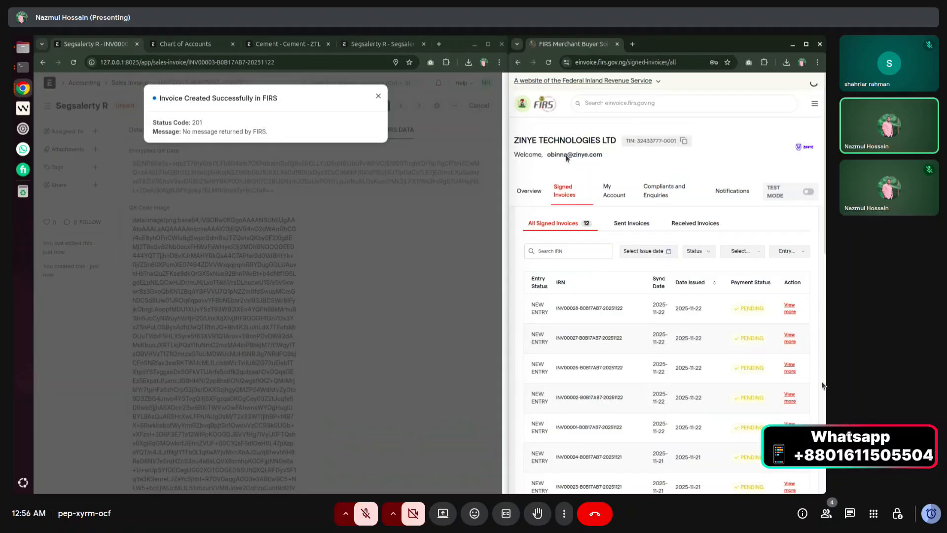
Reload Signed Invoices and review INV00003's details: 10 Cement, VAT 637, total NGN 7,137.00.
{"action": "left_click", "coordinate": [548, 63]}
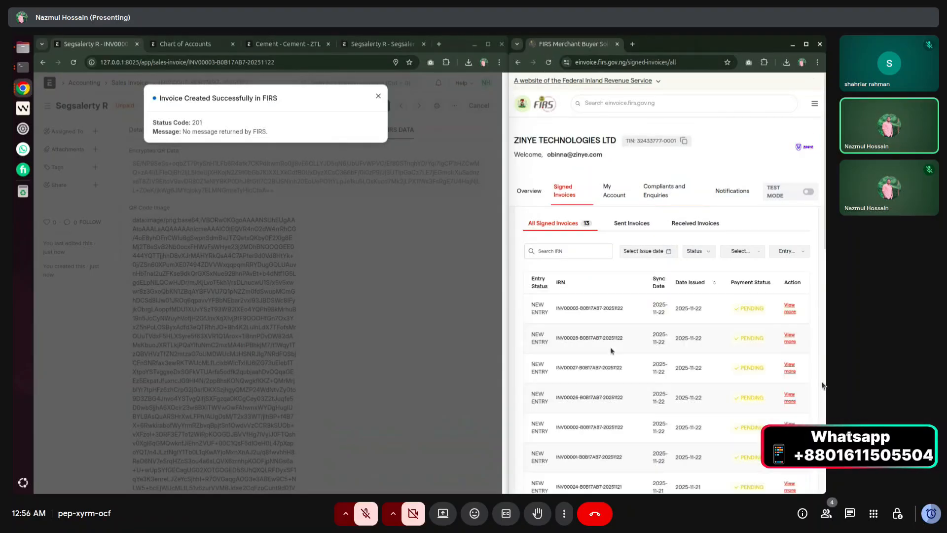
{"action": "left_click_drag", "start_coordinate": [555, 311], "coordinate": [566, 309]}
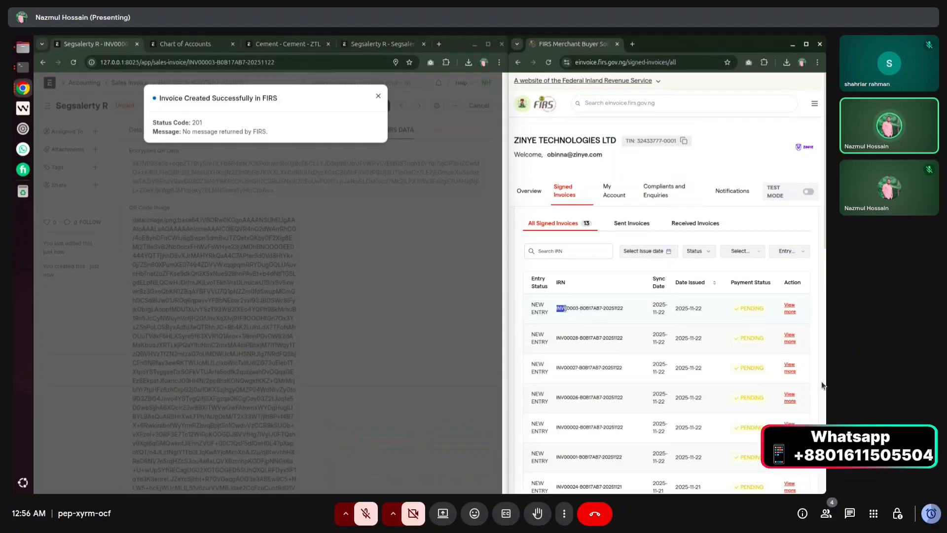
{"action": "triple_click", "coordinate": [626, 309]}
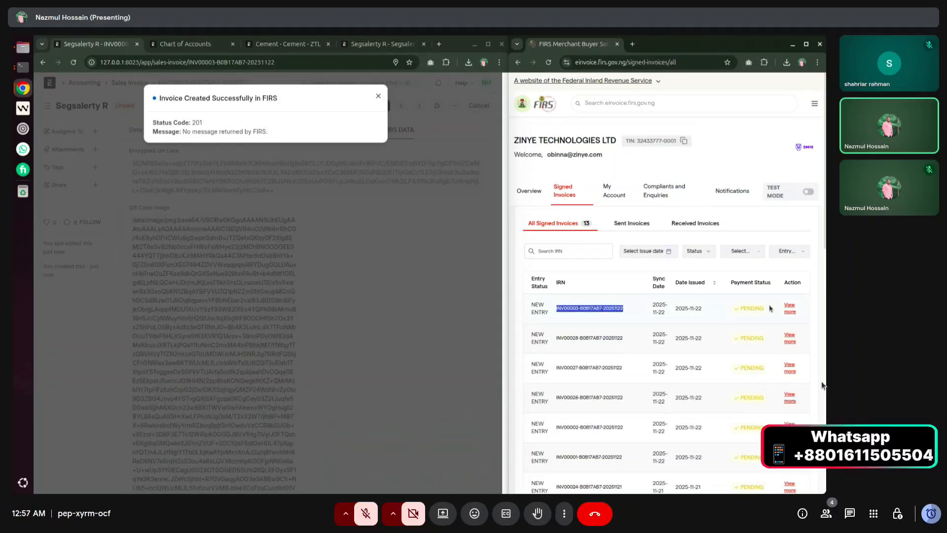
{"action": "left_click", "coordinate": [789, 308]}
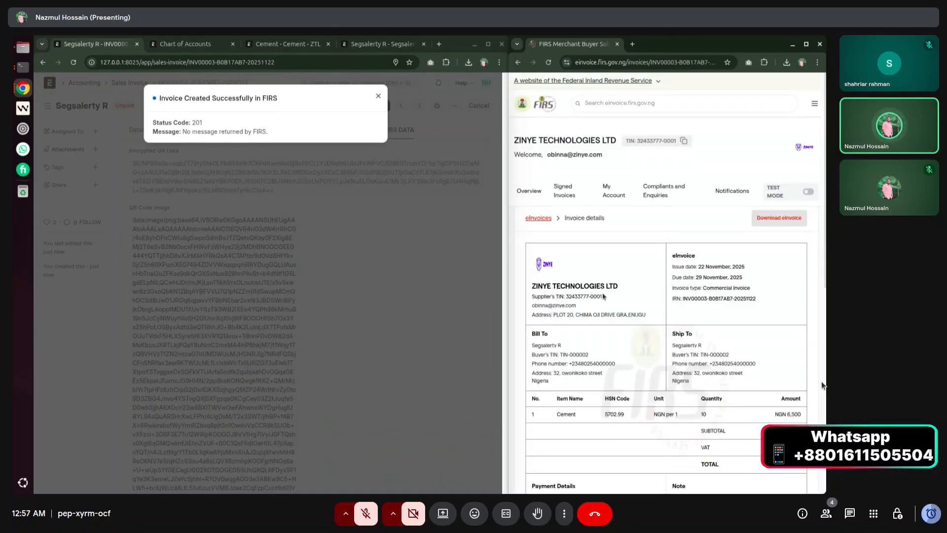
{"action": "scroll", "coordinate": [636, 321], "scroll_direction": "down", "scroll_amount": 3}
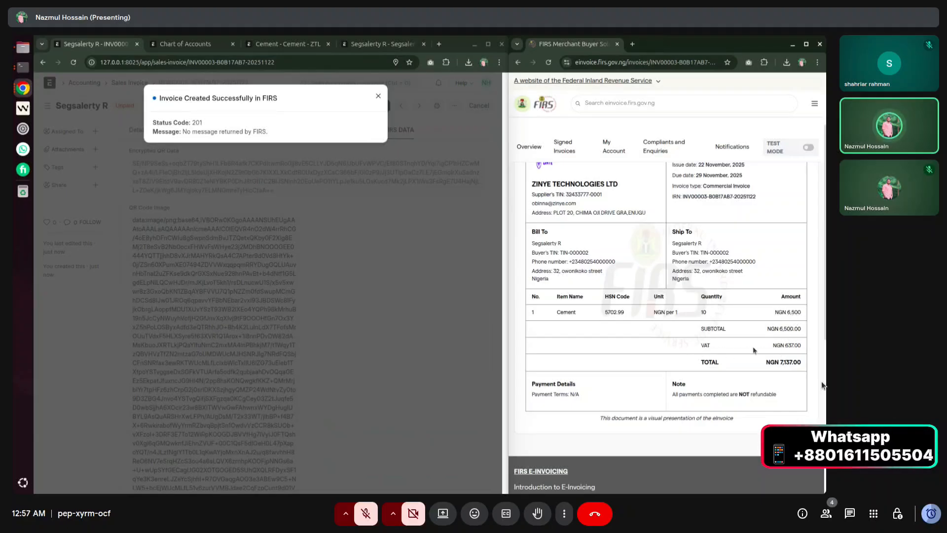
{"action": "scroll", "coordinate": [759, 371], "scroll_direction": "down", "scroll_amount": 1}
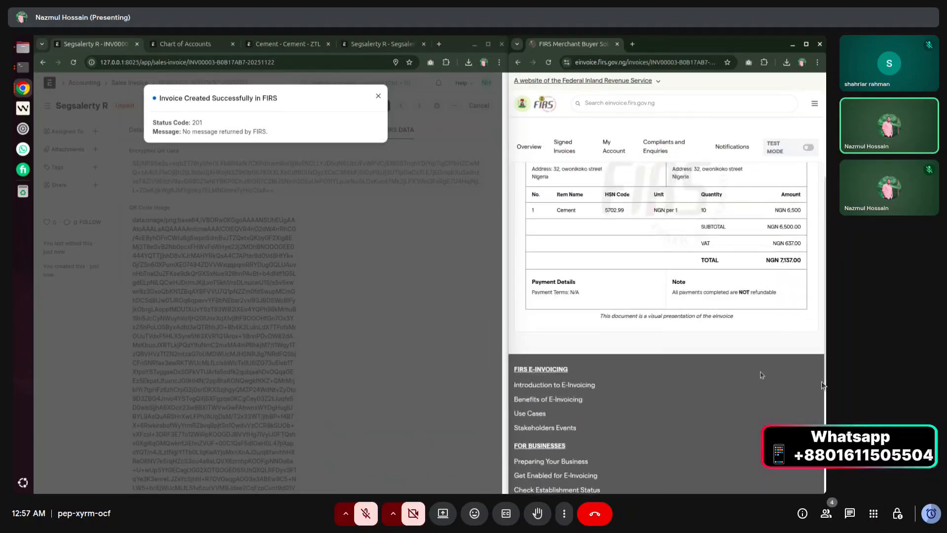
{"action": "scroll", "coordinate": [759, 372], "scroll_direction": "up", "scroll_amount": 3}
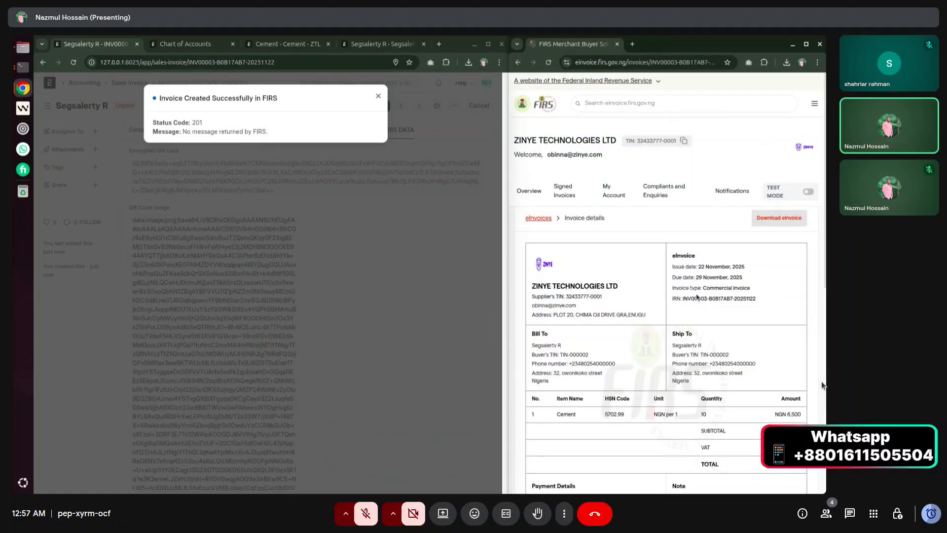
Return the FIRS portal to Signed Invoices and dismiss ERPNext's FIRS success message.
{"action": "left_click", "coordinate": [528, 192]}
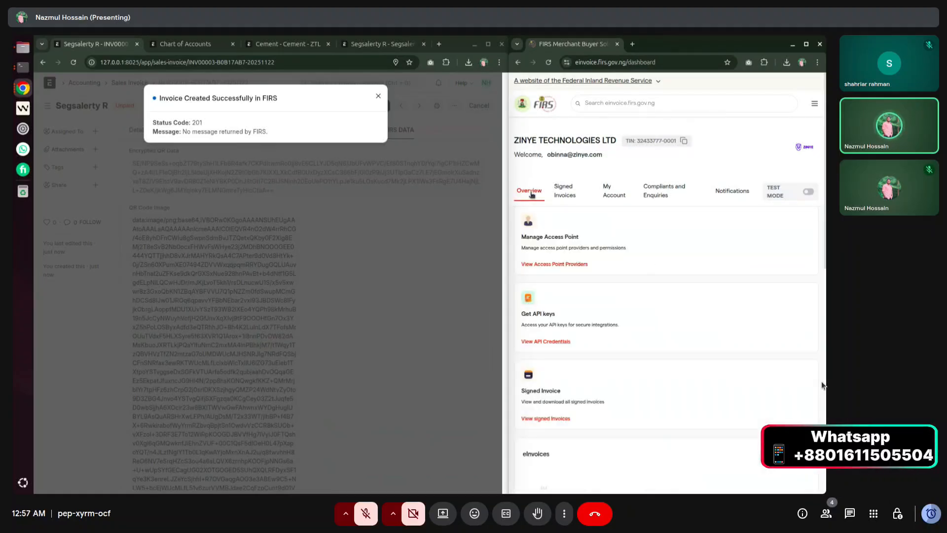
{"action": "left_click", "coordinate": [564, 192]}
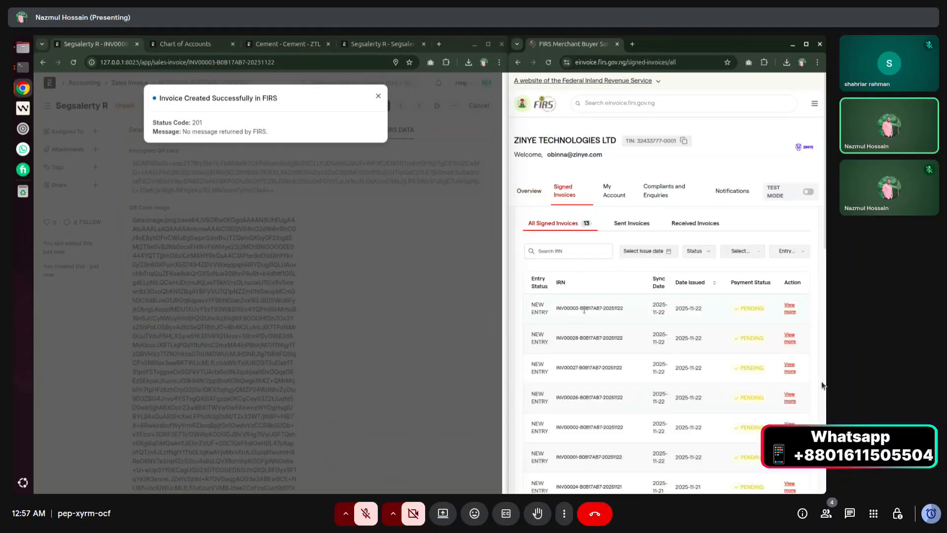
{"action": "left_click", "coordinate": [377, 96]}
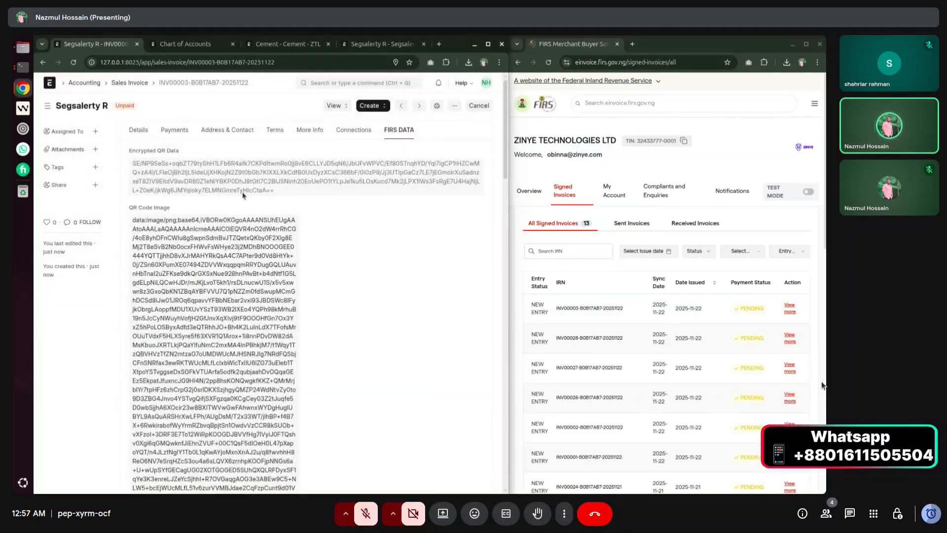
{"action": "scroll", "coordinate": [185, 210], "scroll_direction": "down", "scroll_amount": 1}
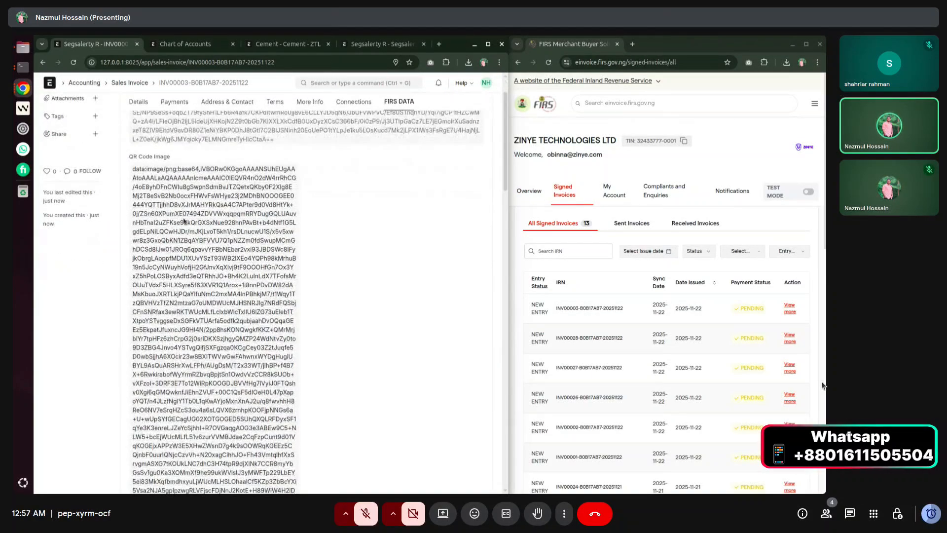
{"action": "scroll", "coordinate": [225, 228], "scroll_direction": "up", "scroll_amount": 1}
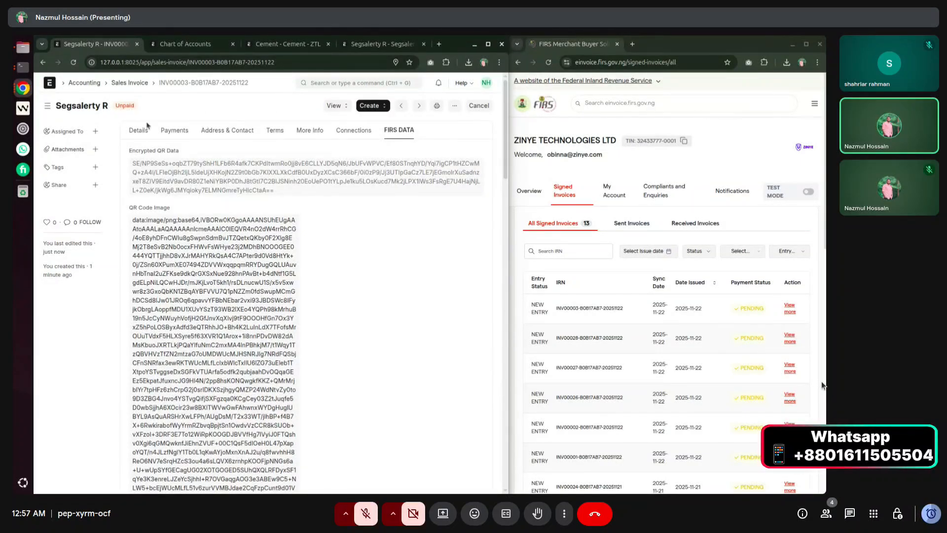
Copy the QR Code Image field name custom_qr_code_image from its label tooltip.
{"action": "left_click_drag", "start_coordinate": [128, 208], "coordinate": [172, 209]}
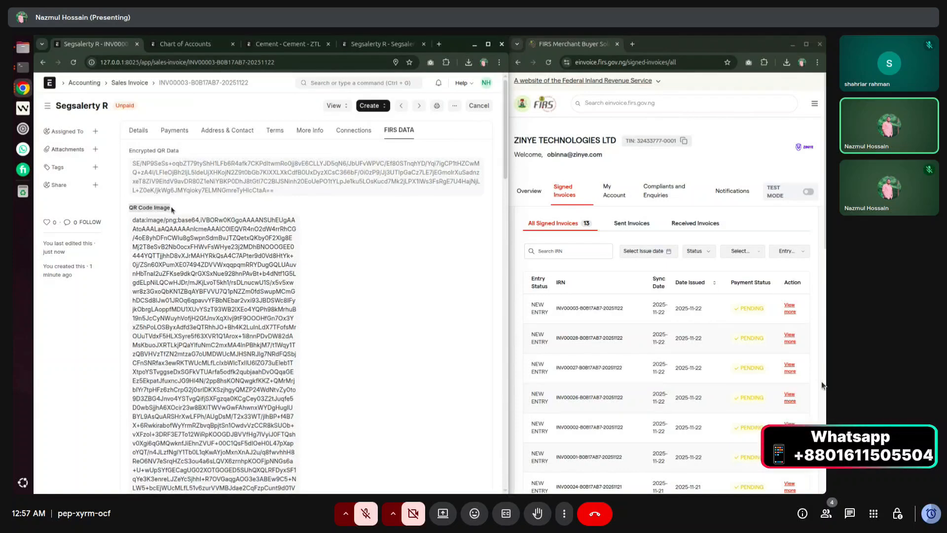
{"action": "left_click", "coordinate": [172, 209]}
{"action": "left_click", "coordinate": [160, 199]}
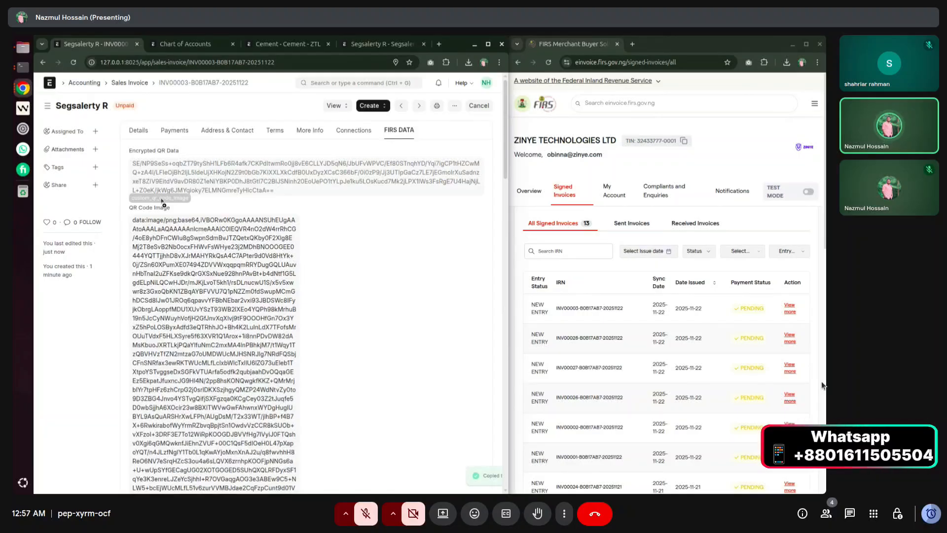
{"action": "left_click", "coordinate": [161, 199]}
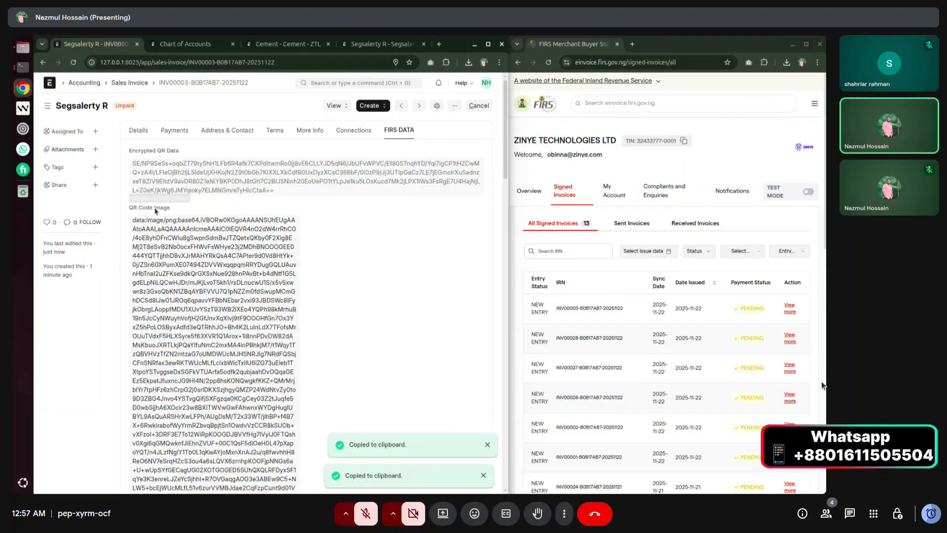
{"action": "left_click", "coordinate": [162, 198]}
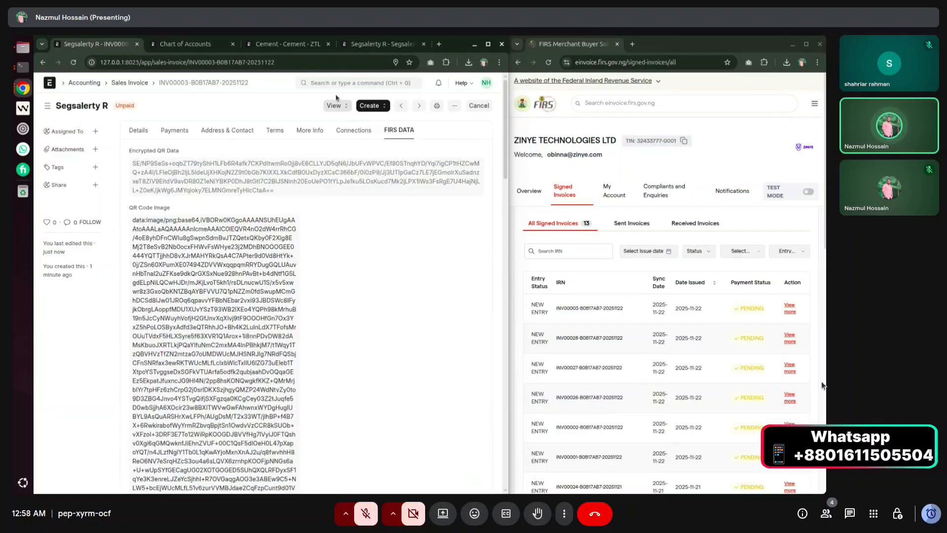
Start a new print format named 'demo' from the Print Format list.
{"action": "left_click", "coordinate": [288, 44]}
{"action": "left_click", "coordinate": [380, 44]}
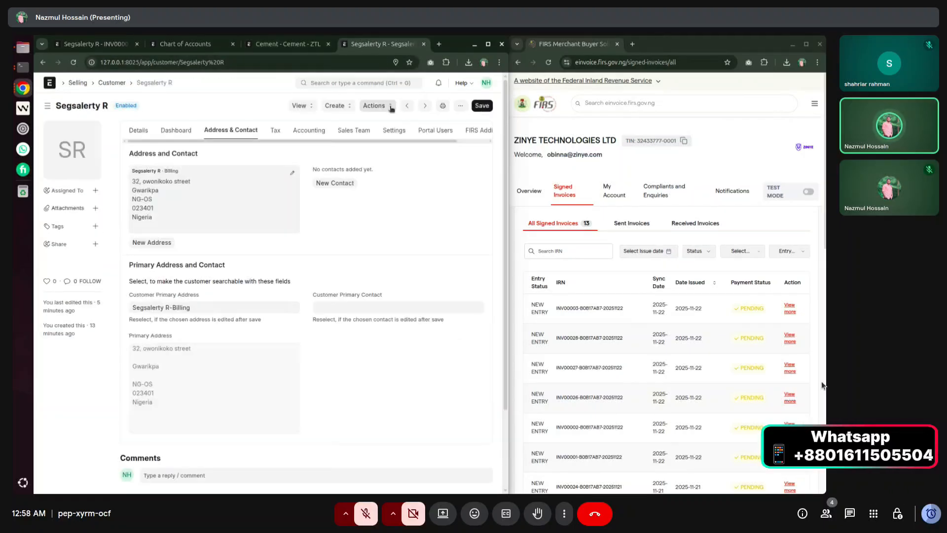
{"action": "left_click", "coordinate": [382, 82]}
{"action": "type", "text": "print for"}
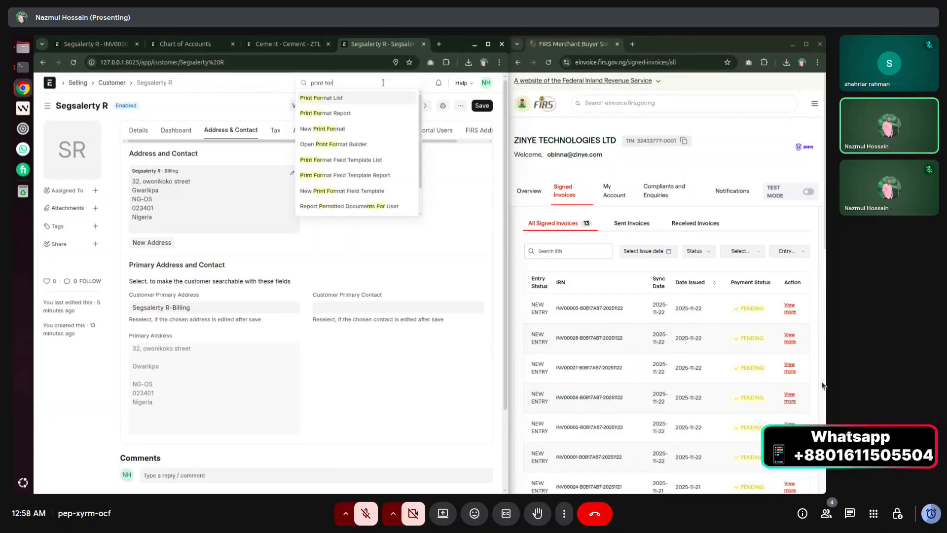
{"action": "left_click", "coordinate": [396, 95]}
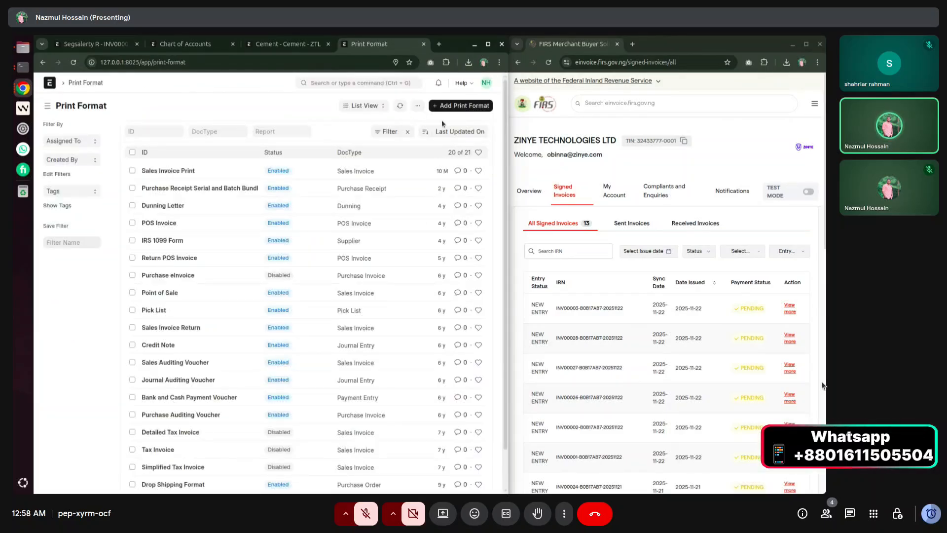
{"action": "left_click", "coordinate": [453, 105]}
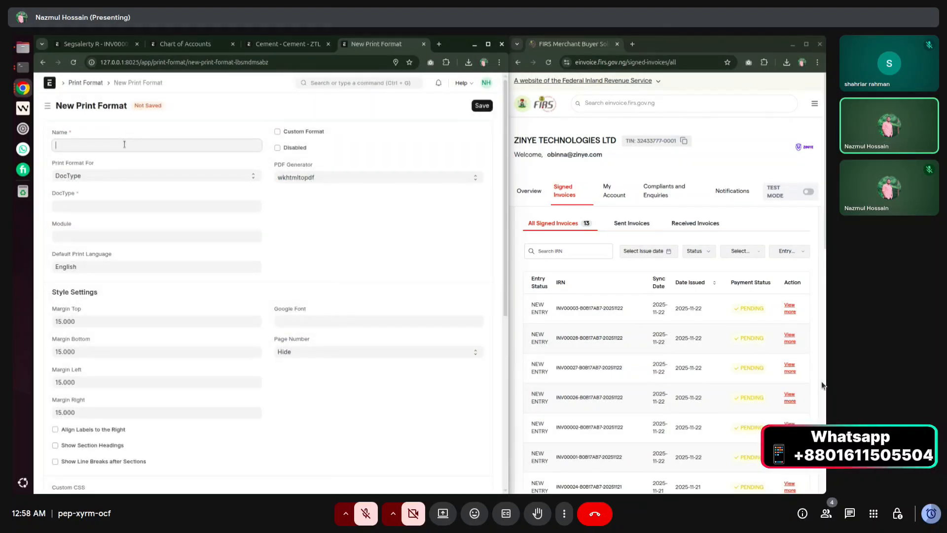
{"action": "type", "text": "demo"}
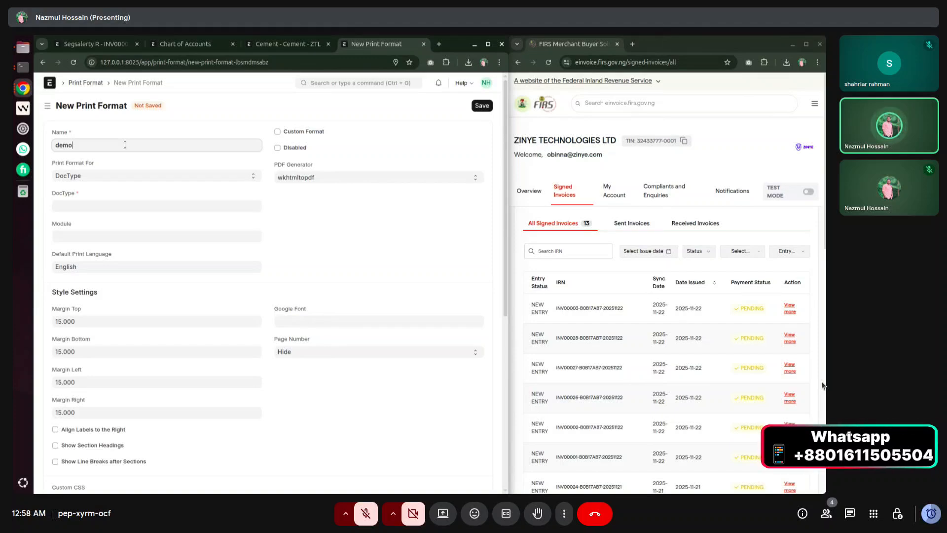
Set it to Sales Invoice, Custom Format, with an img tag for doc.custom_qr_code_image, and save.
{"action": "left_click", "coordinate": [98, 203]}
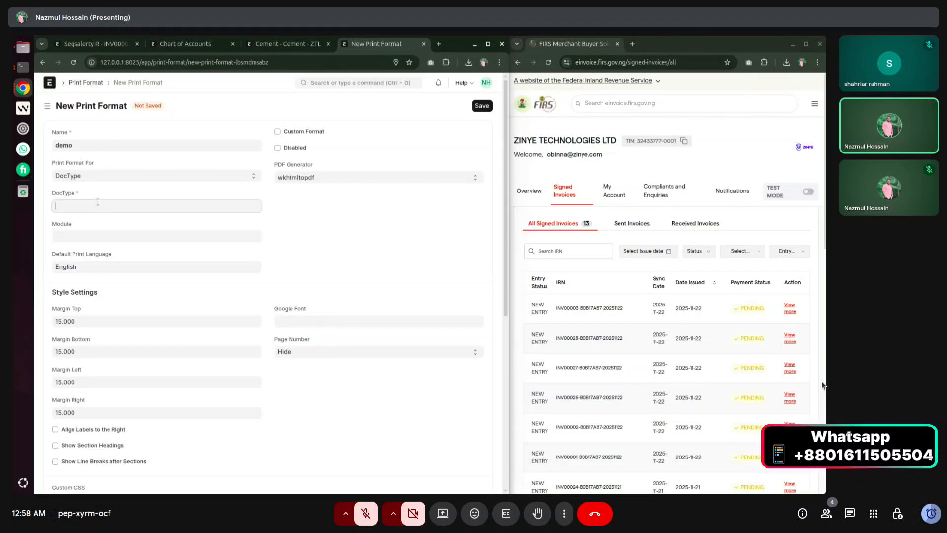
{"action": "type", "text": "Sales In"}
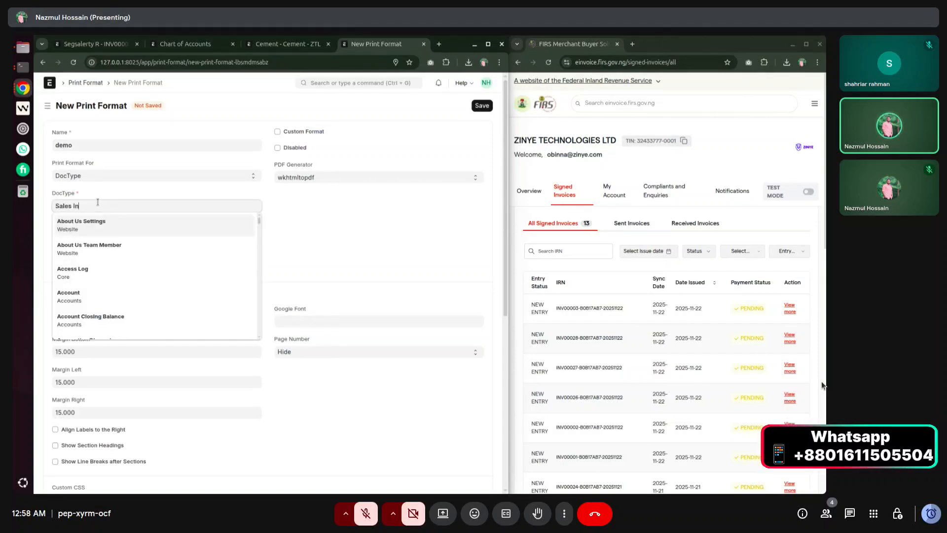
{"action": "type", "text": "voice"}
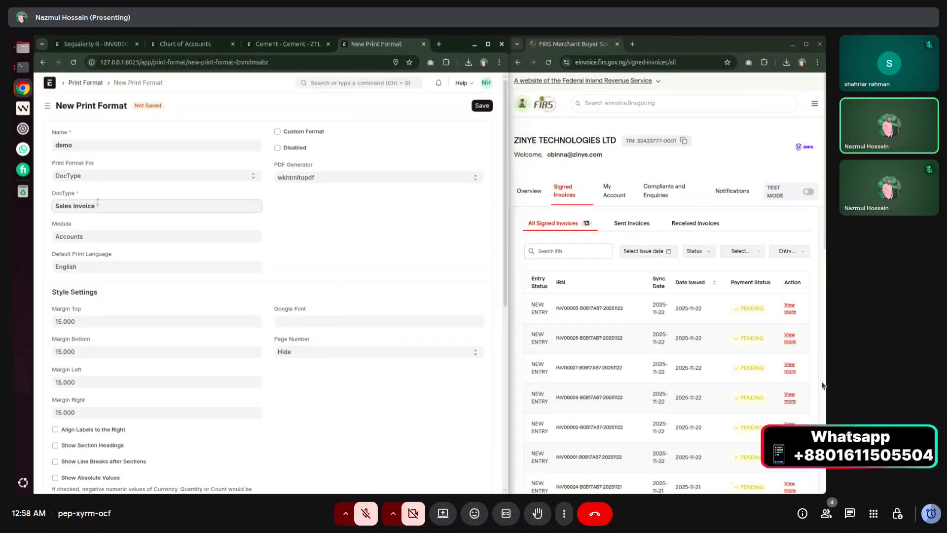
{"action": "left_click", "coordinate": [300, 135]}
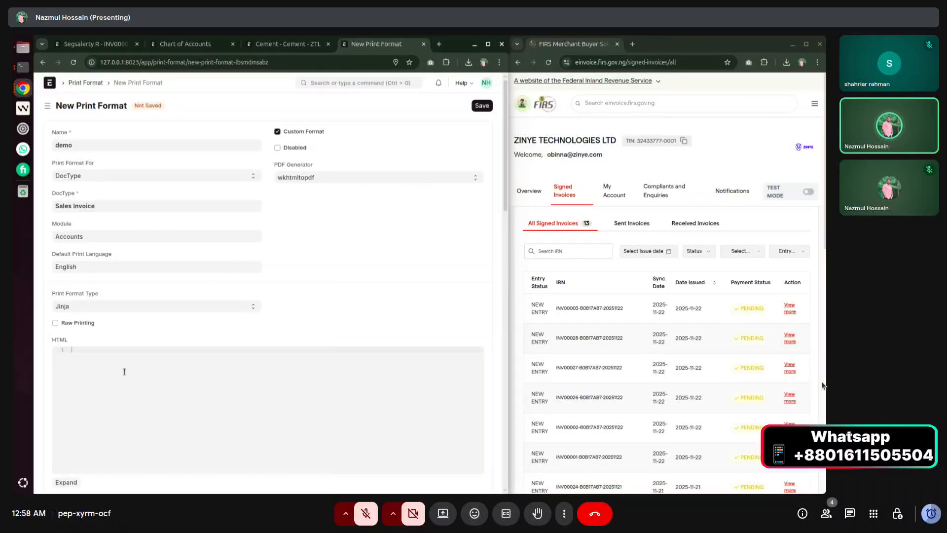
{"action": "type", "text": "img/>"}
{"action": "key", "text": "Left"}
{"action": "key", "text": "Left"}
{"action": "type", "text": "src=\"{{"}
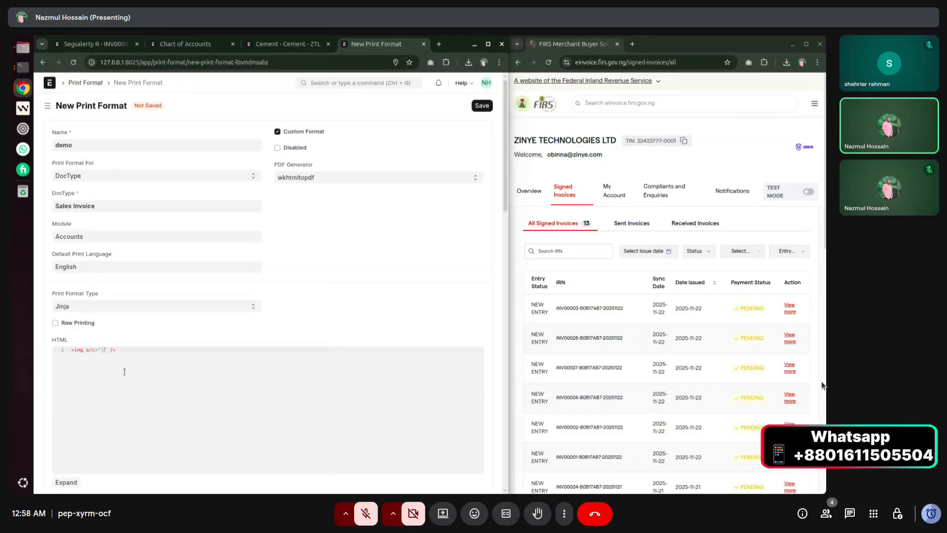
{"action": "type", "text": "doc.custom_qr_code_image or \""}
{"action": "type", "text": "alt=\" QR Code"}
{"action": "key", "text": "ctrl+a"}
{"action": "key", "text": "ctrl+s"}
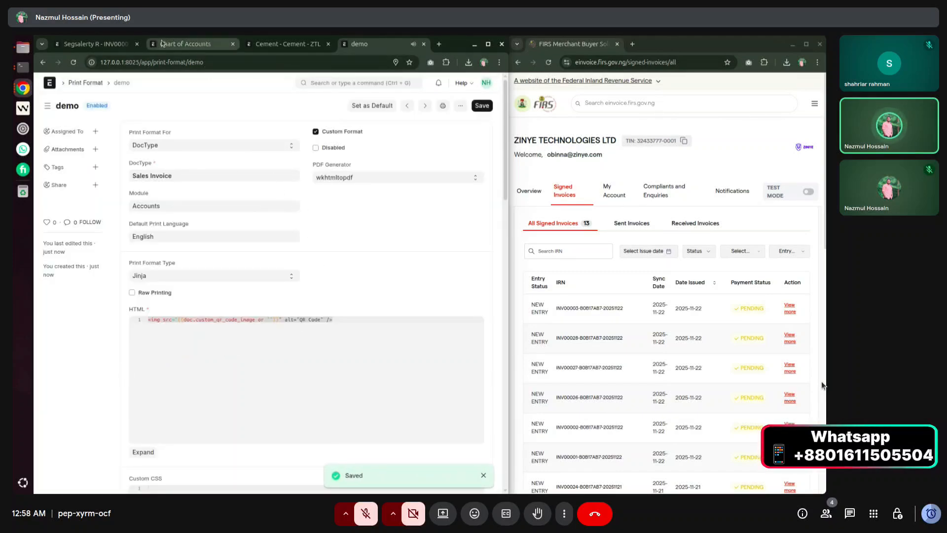
{"action": "left_click", "coordinate": [110, 44]}
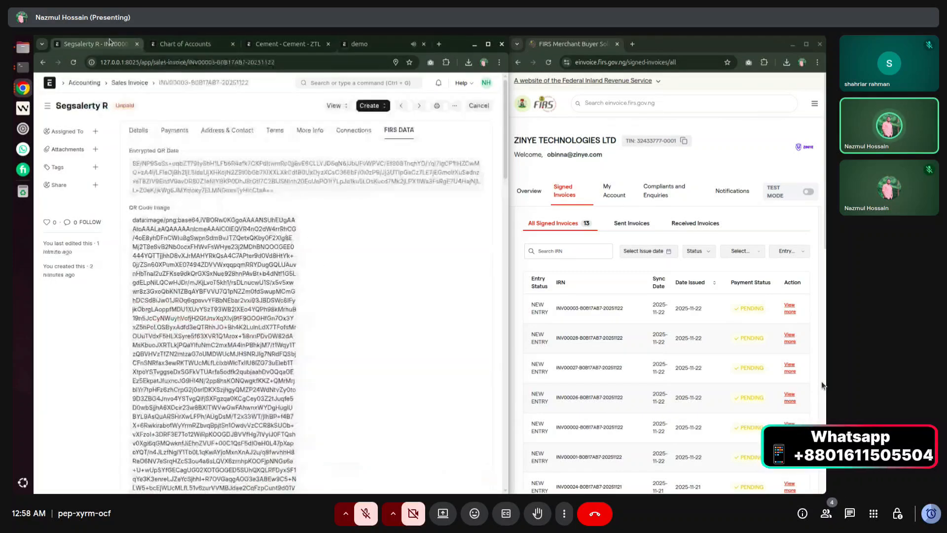
Show the INV00003 print preview using the demo format with its FIRS QR code.
{"action": "left_click", "coordinate": [436, 105]}
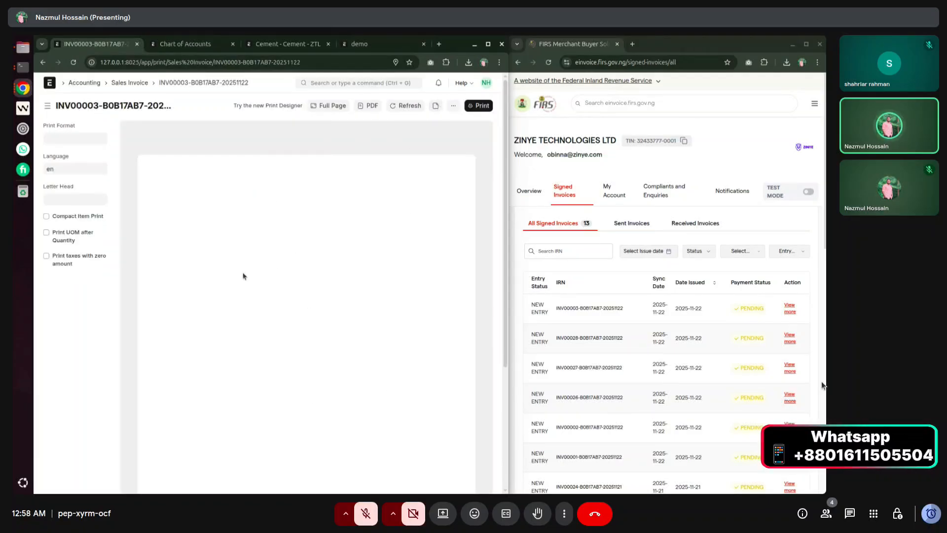
{"action": "left_click", "coordinate": [78, 137]}
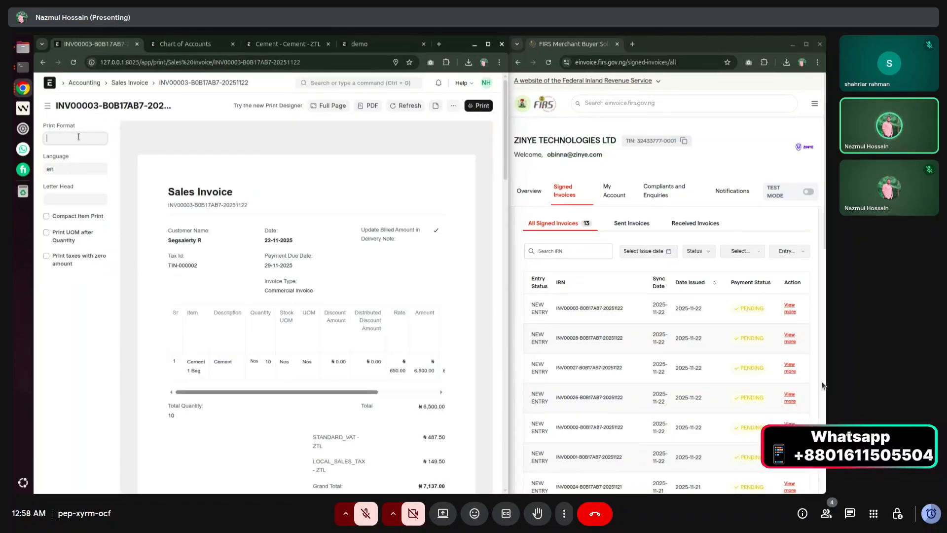
{"action": "left_click", "coordinate": [68, 215]}
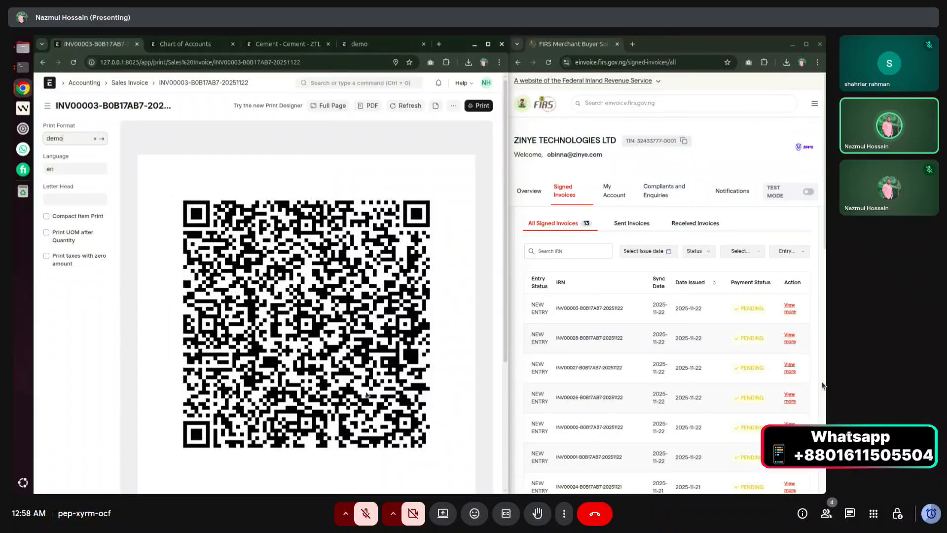
{"action": "left_click", "coordinate": [431, 134]}
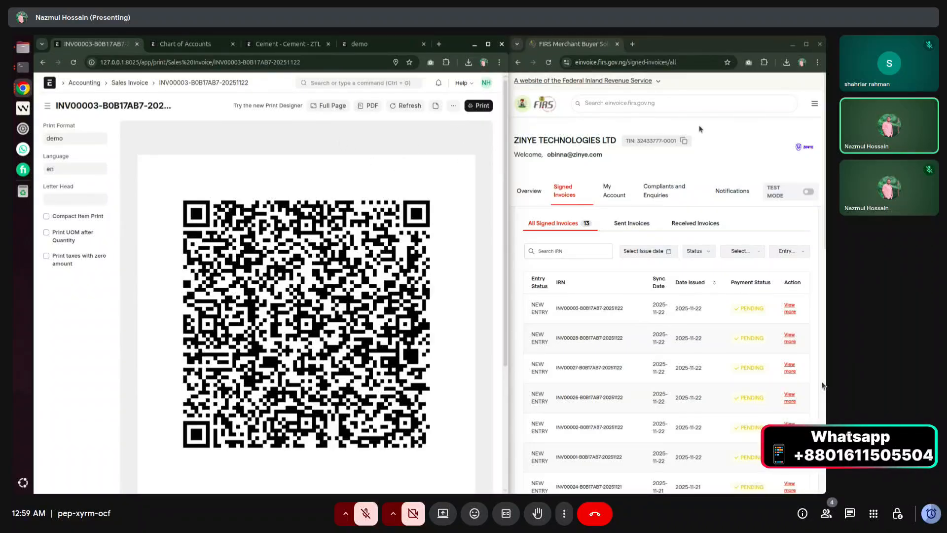
{"action": "left_click", "coordinate": [726, 138]}
{"action": "scroll", "coordinate": [624, 296], "scroll_direction": "down", "scroll_amount": 2}
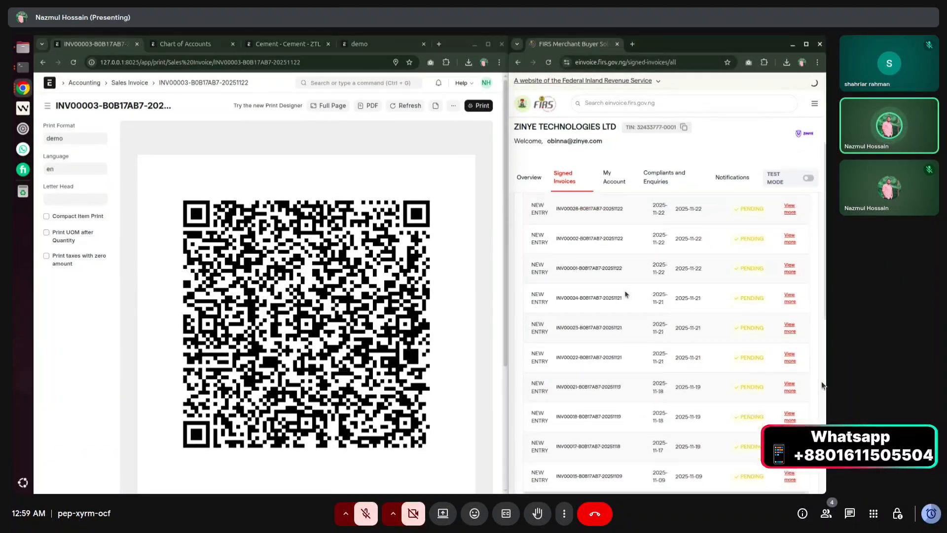
{"action": "scroll", "coordinate": [620, 322], "scroll_direction": "up", "scroll_amount": 2}
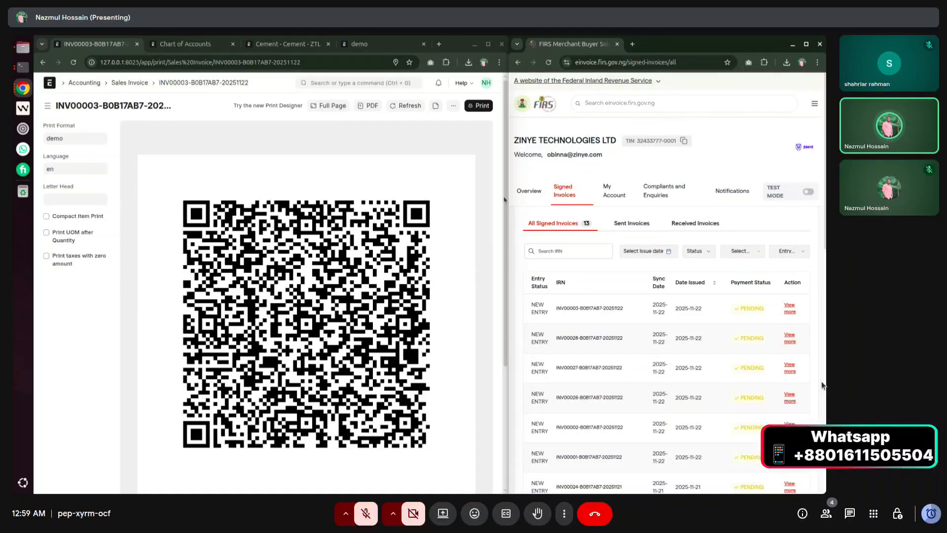
Search Google for MBS360 in a new browser tab.
{"action": "left_click", "coordinate": [632, 44]}
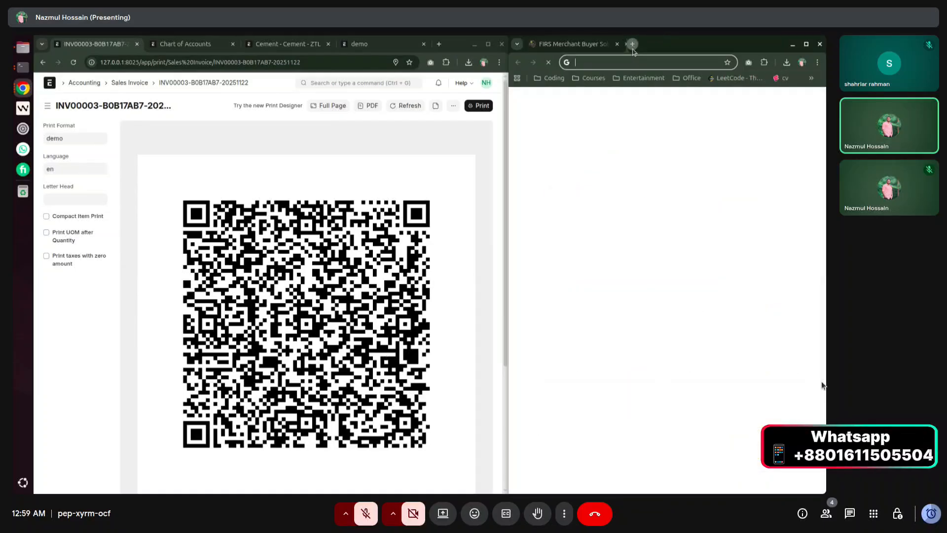
{"action": "left_click", "coordinate": [633, 63]}
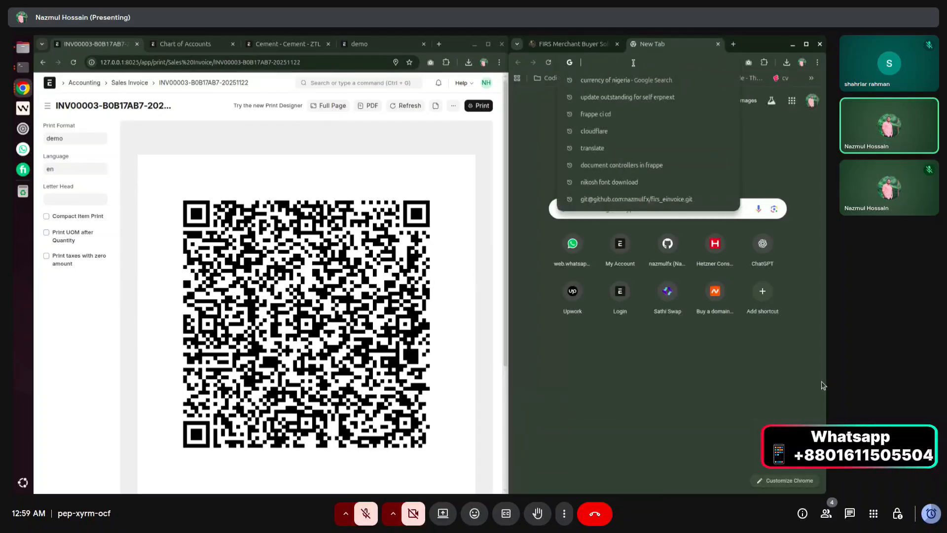
{"action": "type", "text": "MBS360"}
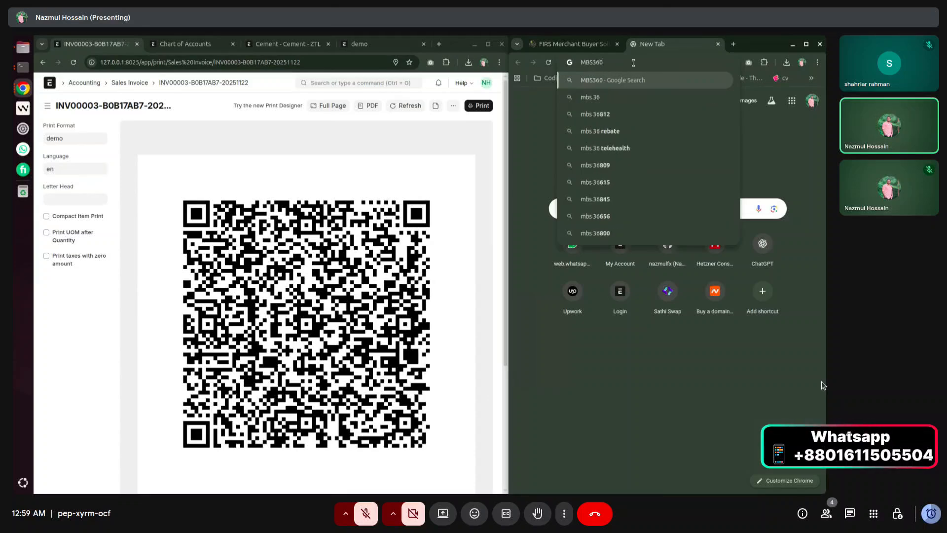
{"action": "key", "text": "Return"}
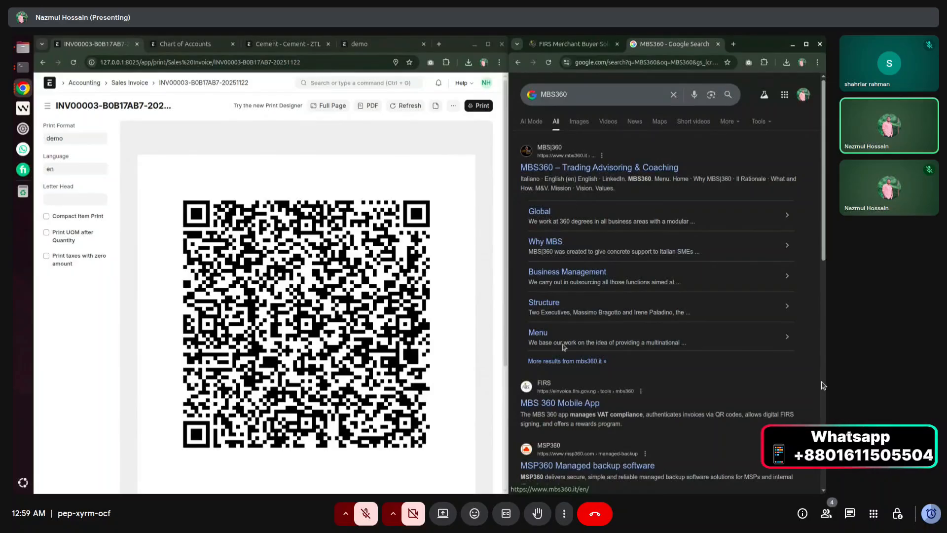
Open the FIRS MBS 360 Mobile App result and read its invoice QR code scanning and validation steps.
{"action": "left_click", "coordinate": [562, 404]}
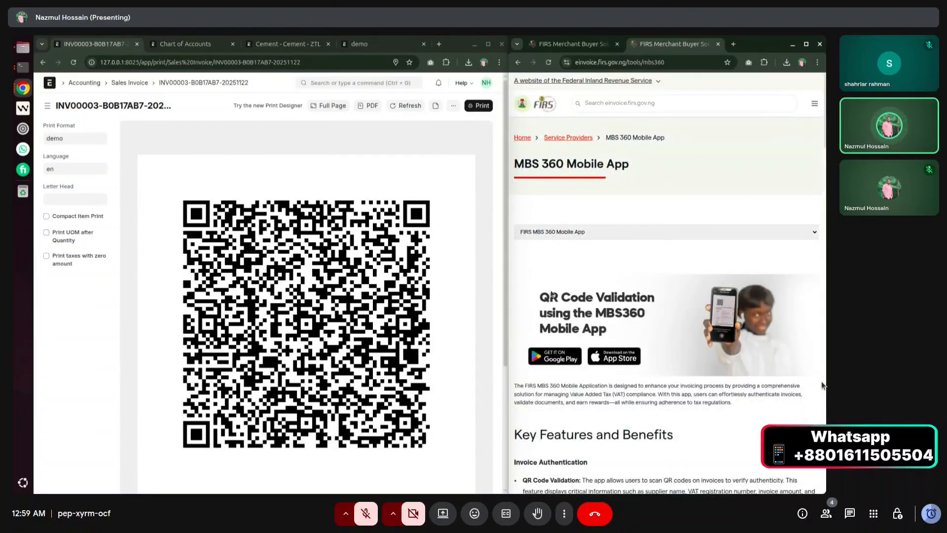
{"action": "scroll", "coordinate": [689, 296], "scroll_direction": "down", "scroll_amount": 2}
{"action": "scroll", "coordinate": [381, 288], "scroll_direction": "down", "scroll_amount": 2}
{"action": "scroll", "coordinate": [381, 288], "scroll_direction": "up", "scroll_amount": 2}
{"action": "scroll", "coordinate": [590, 299], "scroll_direction": "down", "scroll_amount": 15}
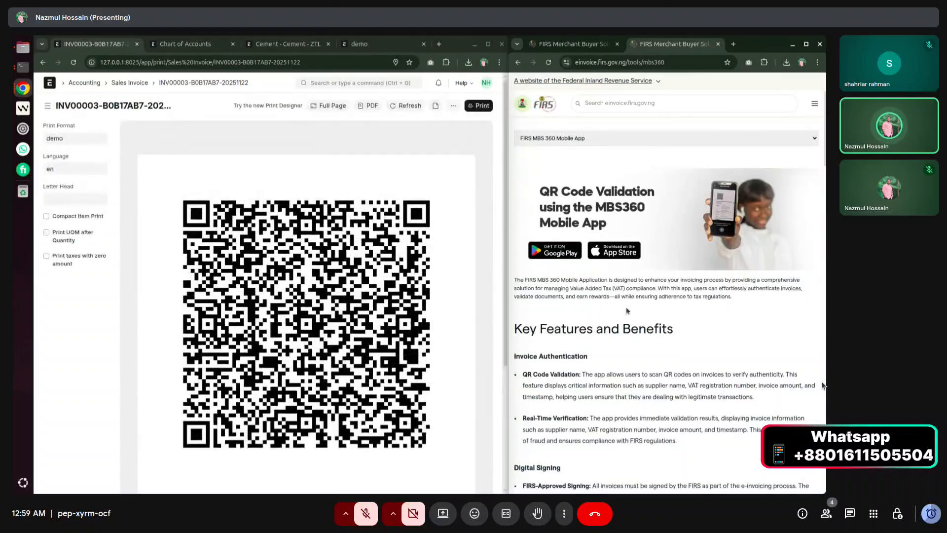
{"action": "scroll", "coordinate": [590, 300], "scroll_direction": "down", "scroll_amount": 6}
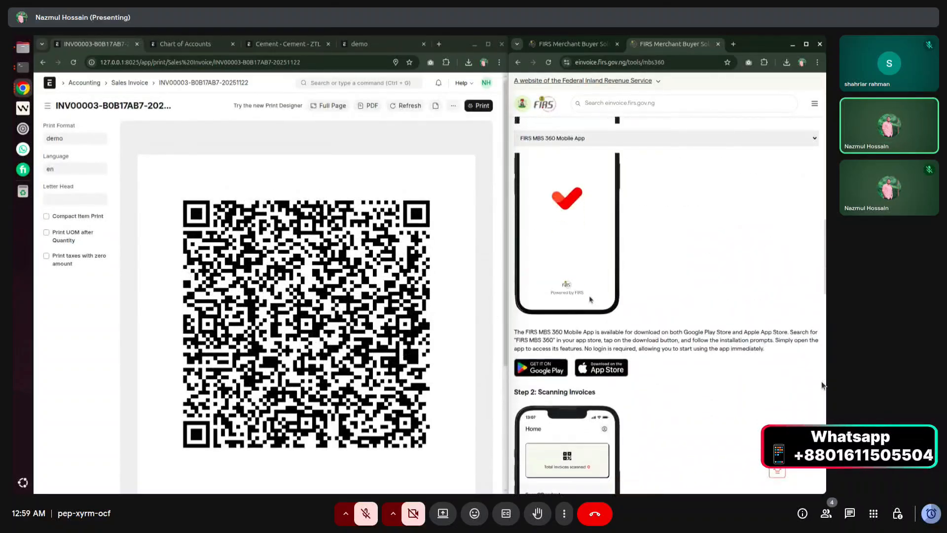
{"action": "scroll", "coordinate": [555, 389], "scroll_direction": "up", "scroll_amount": 2}
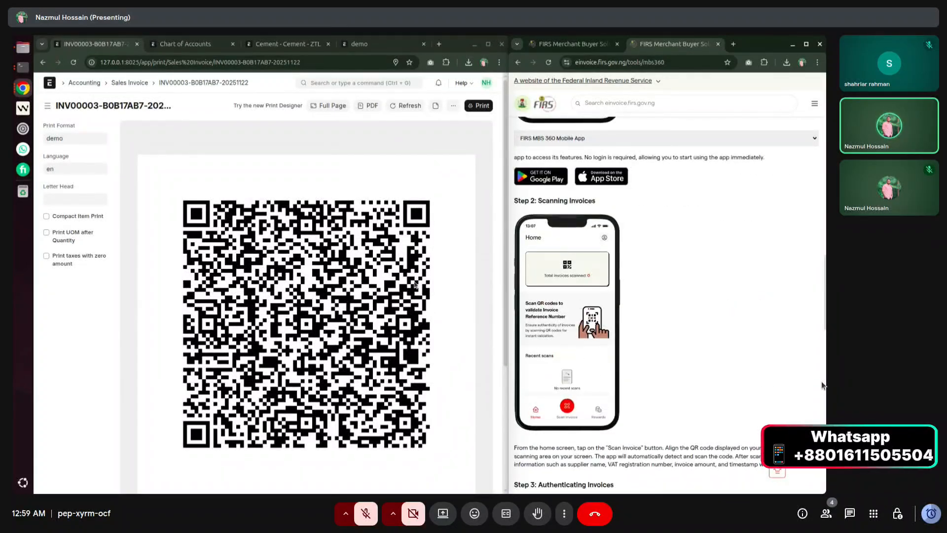
{"action": "scroll", "coordinate": [583, 297], "scroll_direction": "down", "scroll_amount": 2}
{"action": "scroll", "coordinate": [583, 298], "scroll_direction": "down", "scroll_amount": 4}
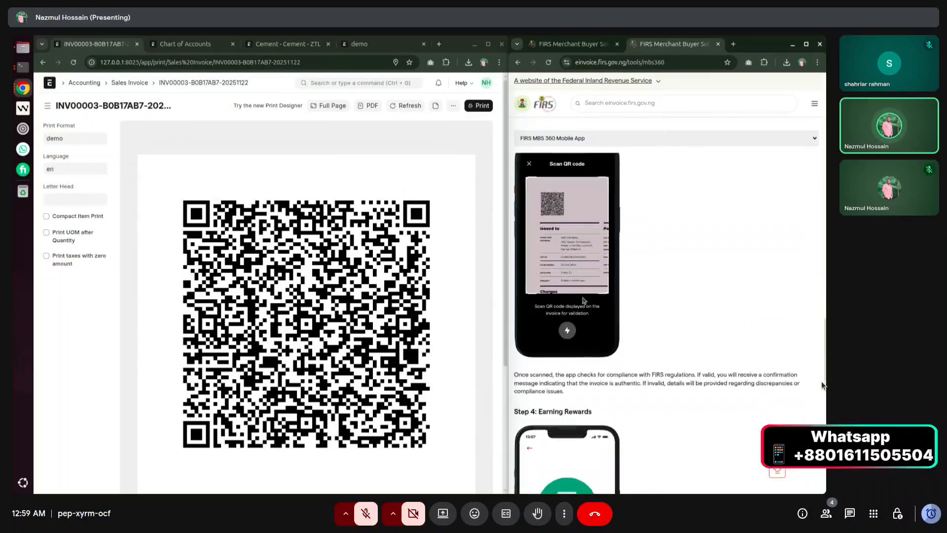
{"action": "scroll", "coordinate": [657, 273], "scroll_direction": "down", "scroll_amount": 8}
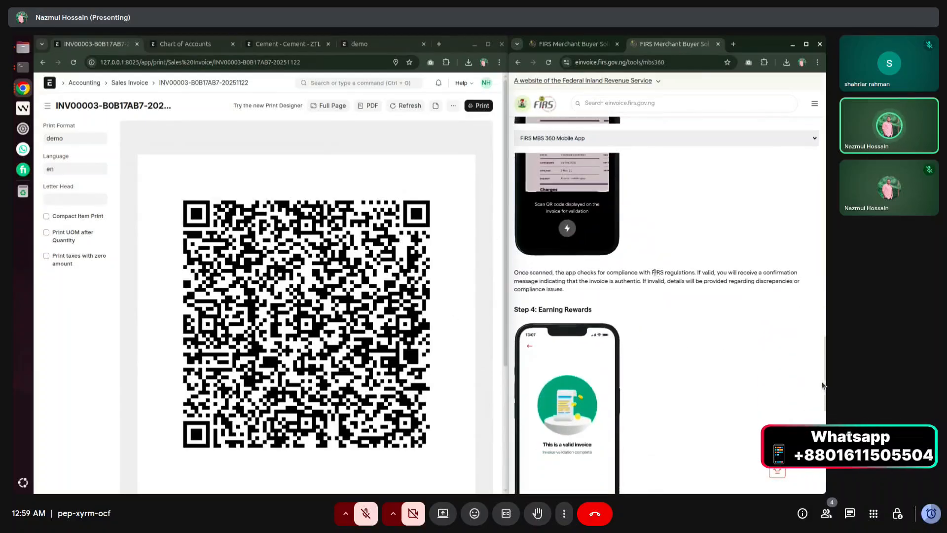
{"action": "scroll", "coordinate": [649, 284], "scroll_direction": "up", "scroll_amount": 8}
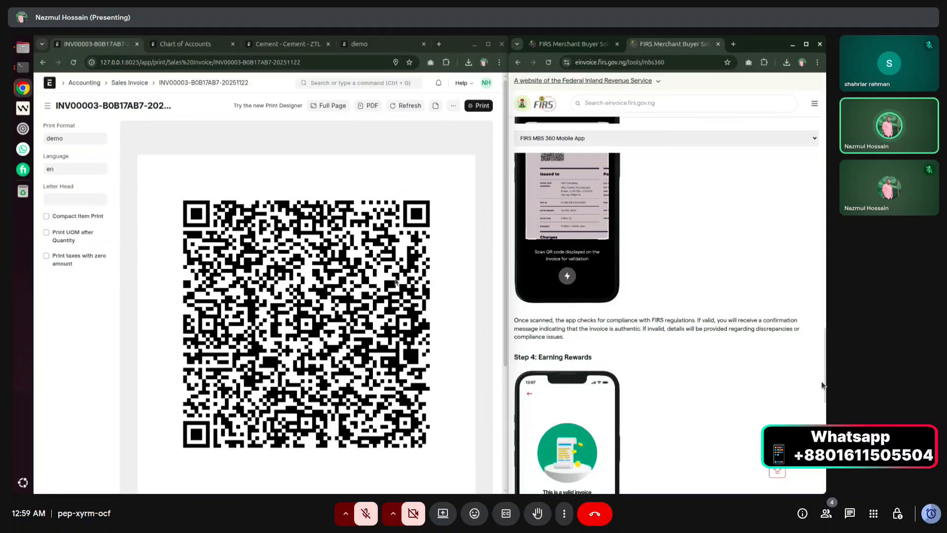
{"action": "left_click", "coordinate": [445, 212]}
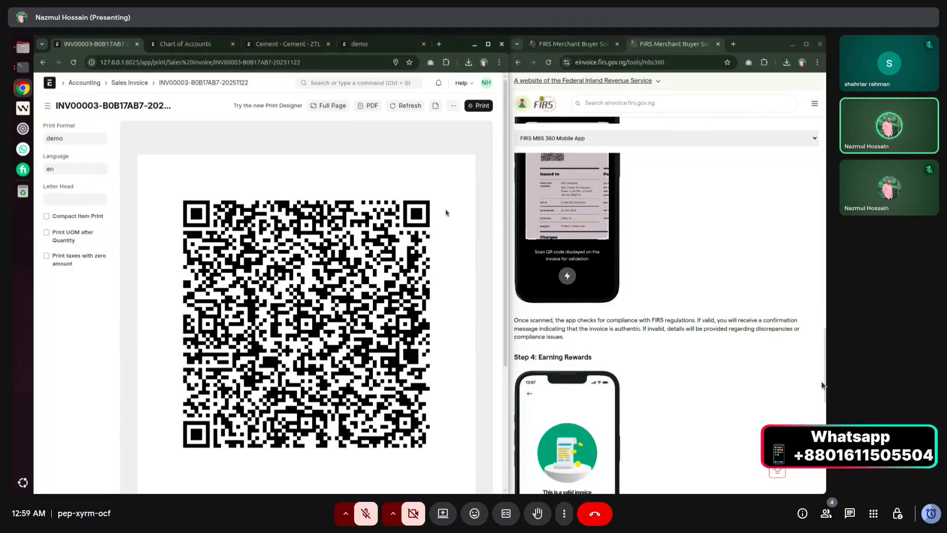
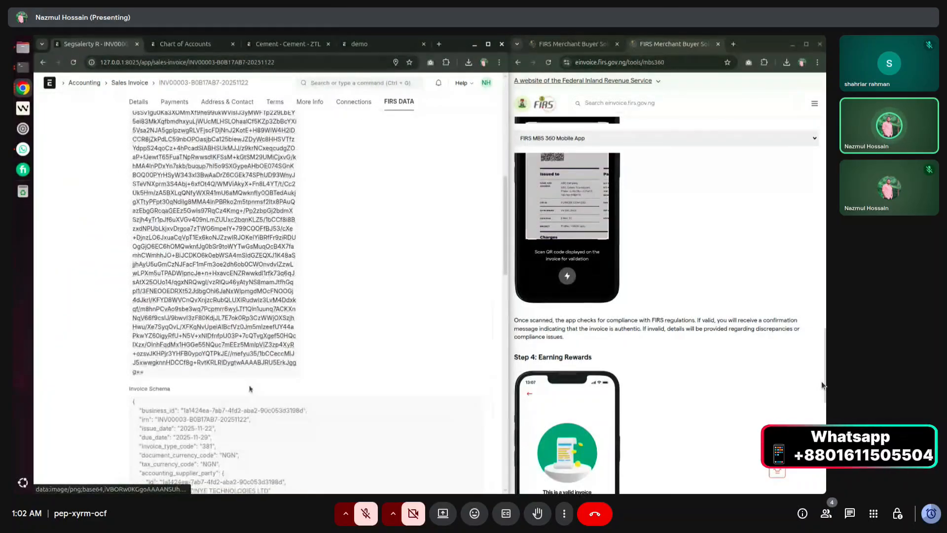
Scroll through INV00003's Invoice Schema JSON, then show the FIRS portal's Signed Invoices list.
{"action": "scroll", "coordinate": [190, 273], "scroll_direction": "down", "scroll_amount": 4}
{"action": "left_click_drag", "start_coordinate": [131, 191], "coordinate": [337, 393]}
{"action": "scroll", "coordinate": [338, 393], "scroll_direction": "down", "scroll_amount": 4}
{"action": "scroll", "coordinate": [338, 392], "scroll_direction": "down", "scroll_amount": 6}
{"action": "left_click", "coordinate": [347, 320]}
{"action": "scroll", "coordinate": [379, 222], "scroll_direction": "up", "scroll_amount": 15}
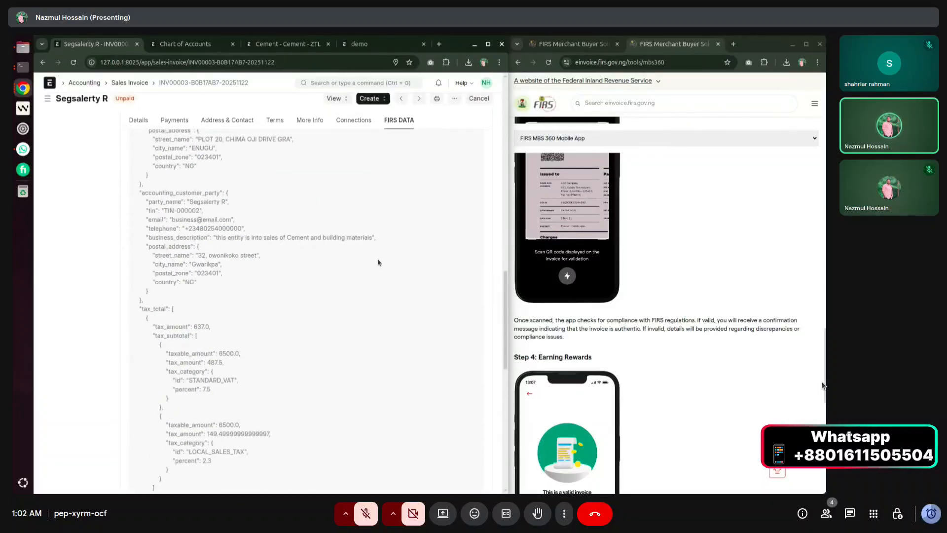
{"action": "scroll", "coordinate": [583, 254], "scroll_direction": "up", "scroll_amount": 10}
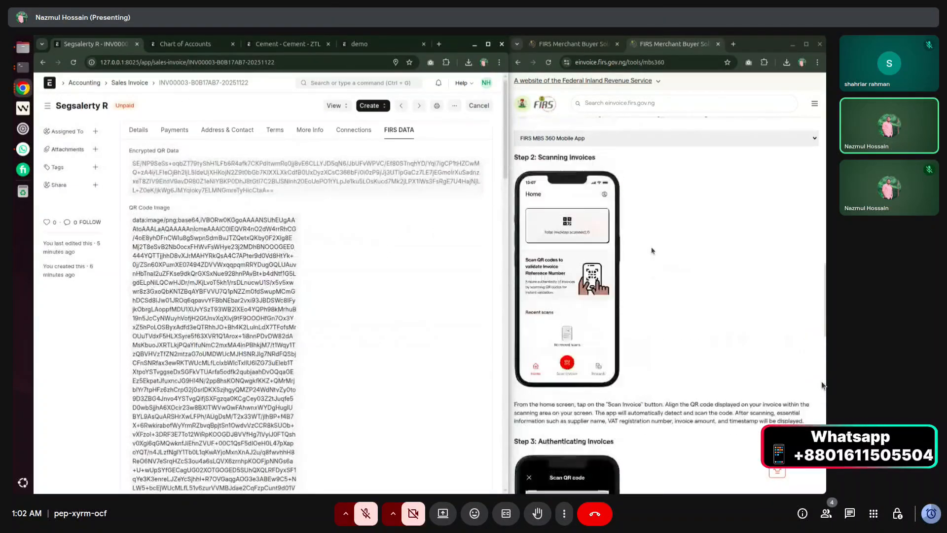
{"action": "left_click", "coordinate": [586, 45]}
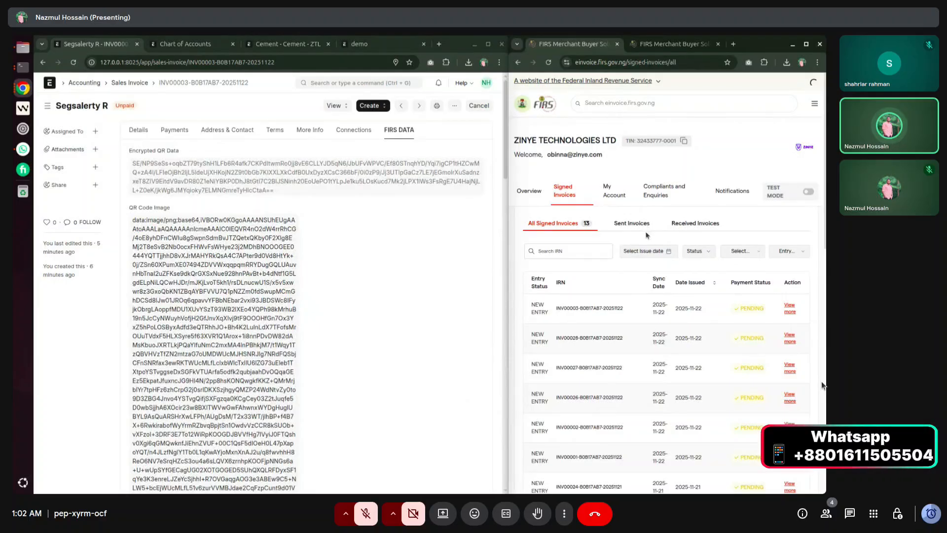
Return to the Sales Invoice list and launch Point of Sale by searching 'pos'.
{"action": "left_click", "coordinate": [349, 317]}
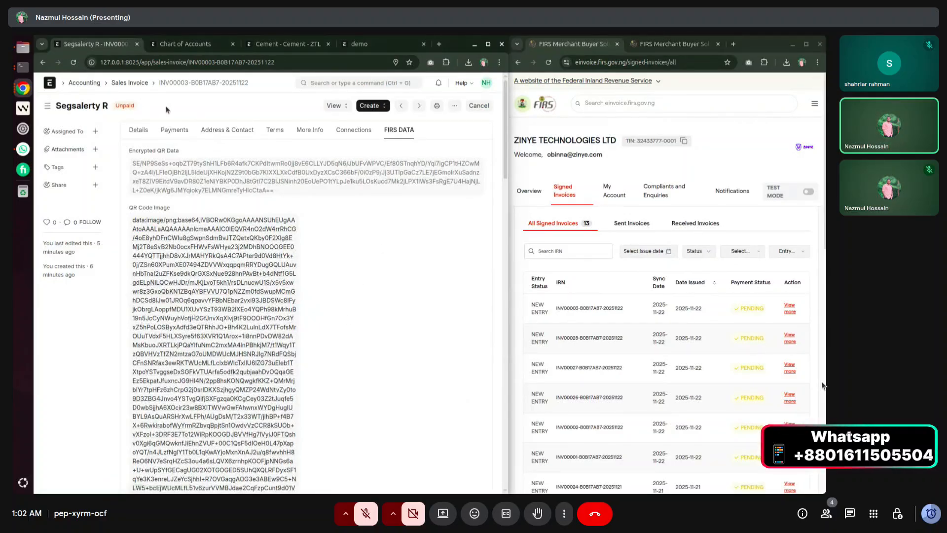
{"action": "left_click", "coordinate": [129, 82]}
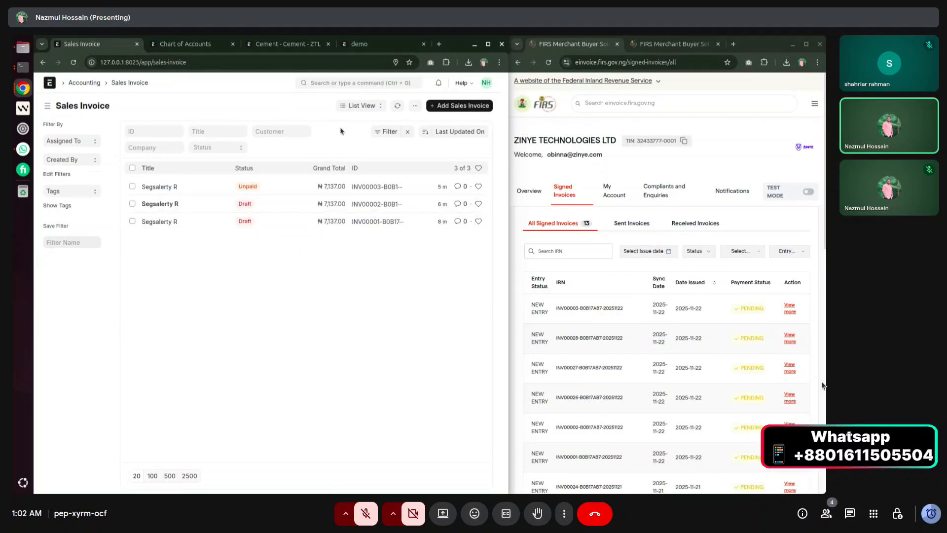
{"action": "left_click", "coordinate": [352, 85]}
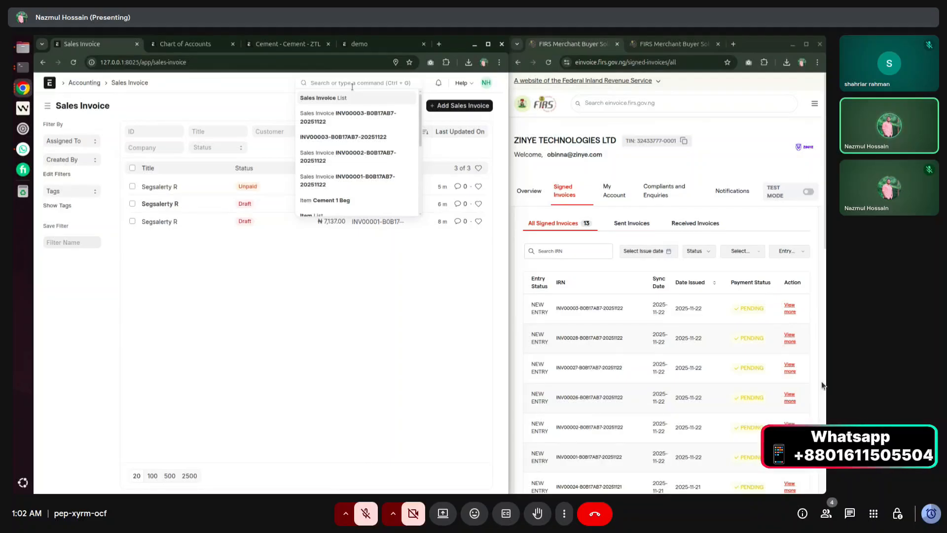
{"action": "type", "text": "ope"}
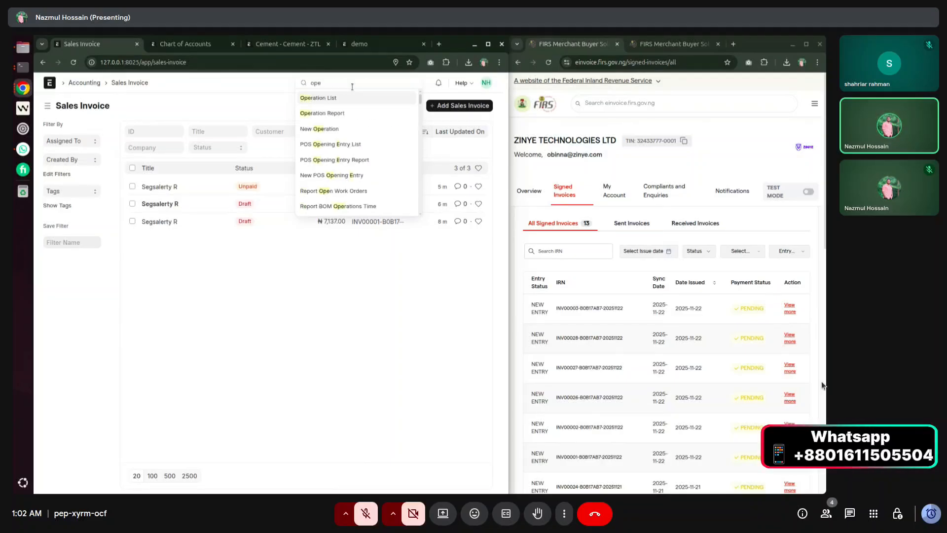
{"action": "type", "text": "n"}
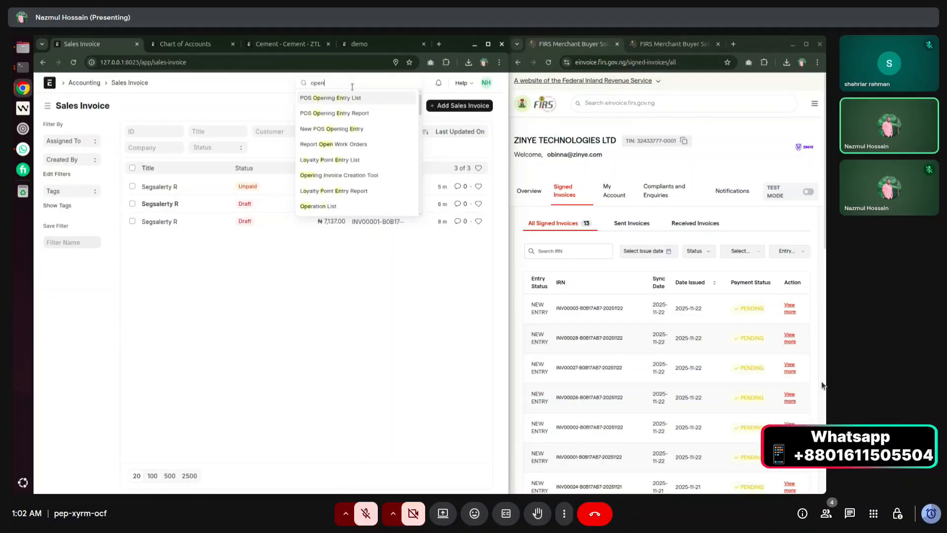
{"action": "key", "text": "BackSpace"}
{"action": "key", "text": "BackSpace"}
{"action": "key", "text": "BackSpace"}
{"action": "key", "text": "BackSpace"}
{"action": "type", "text": "pos"}
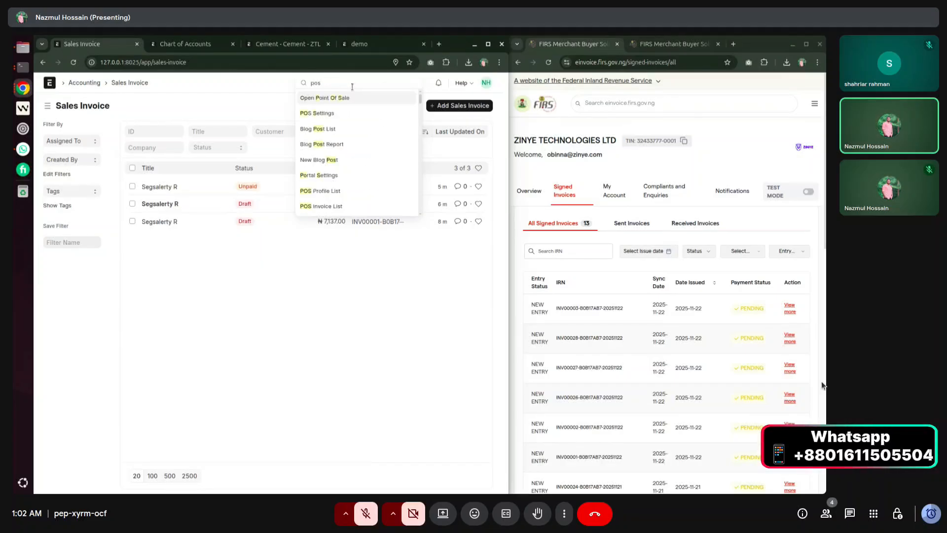
{"action": "key", "text": "Return"}
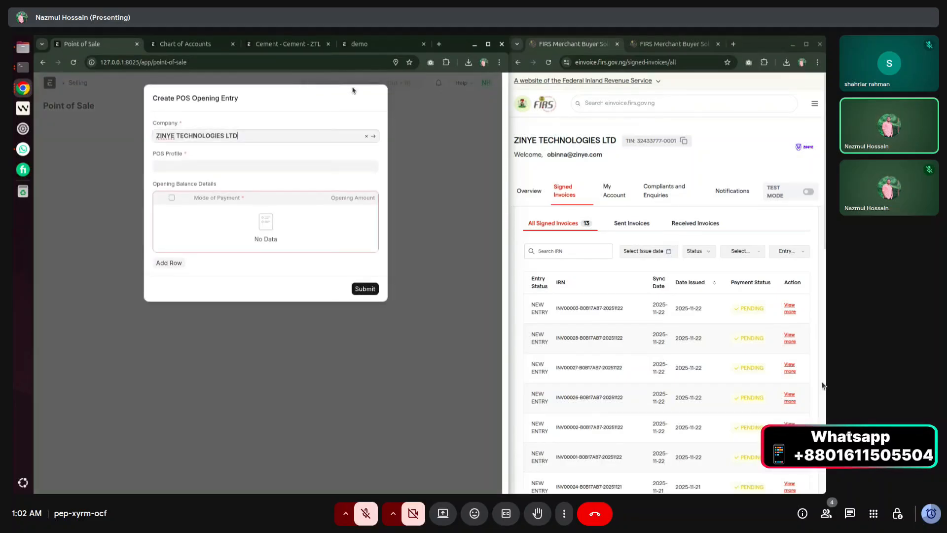
Create a new POS profile named 'Outlet 1' with warehouse Stores - ZTL.
{"action": "left_click", "coordinate": [162, 166]}
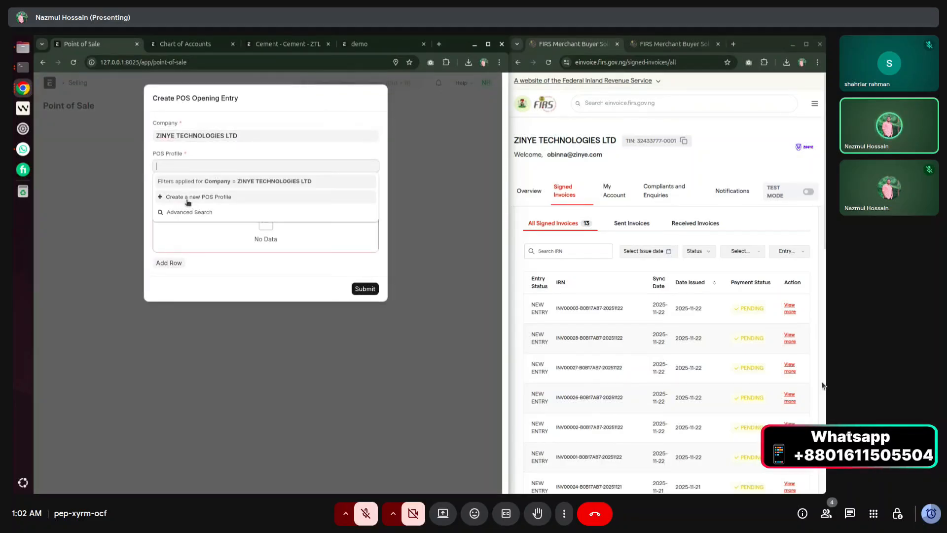
{"action": "left_click", "coordinate": [209, 197]}
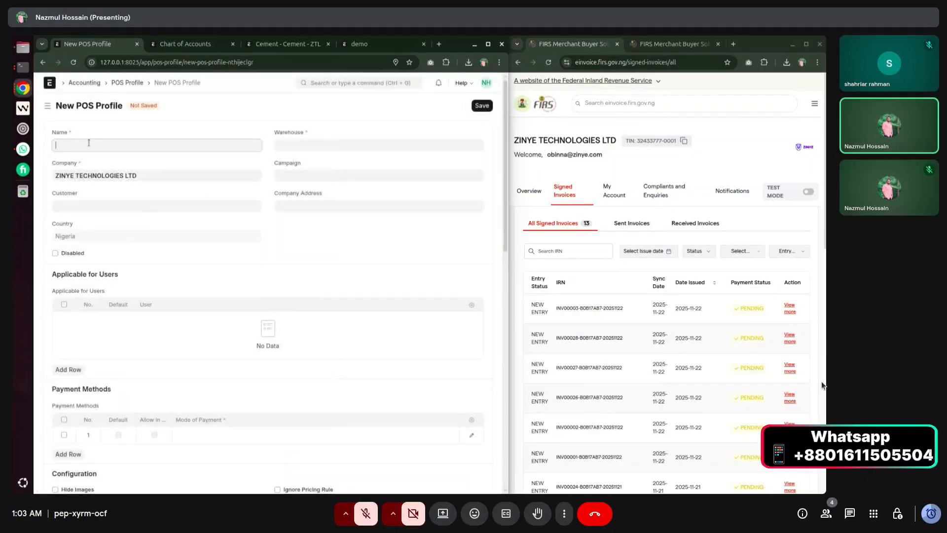
{"action": "type", "text": "Outlet 1"}
{"action": "left_click", "coordinate": [297, 146]}
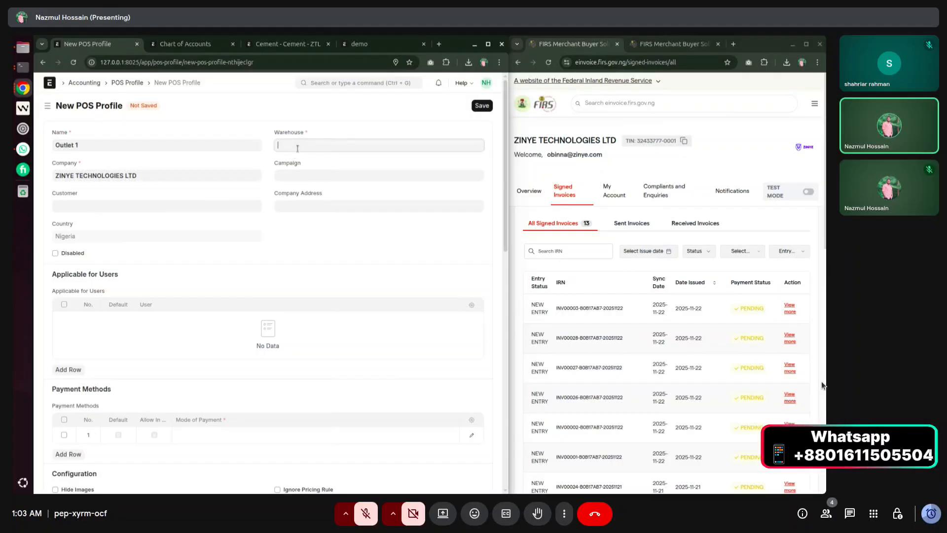
{"action": "left_click", "coordinate": [305, 193]}
Add the demo user to the profile as its default user.
{"action": "scroll", "coordinate": [87, 290], "scroll_direction": "down", "scroll_amount": 3}
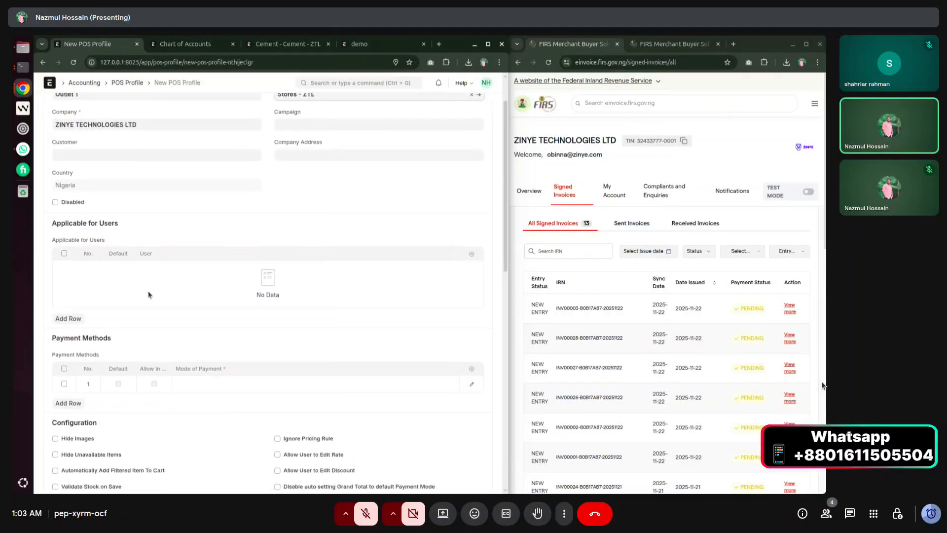
{"action": "left_click", "coordinate": [69, 268]}
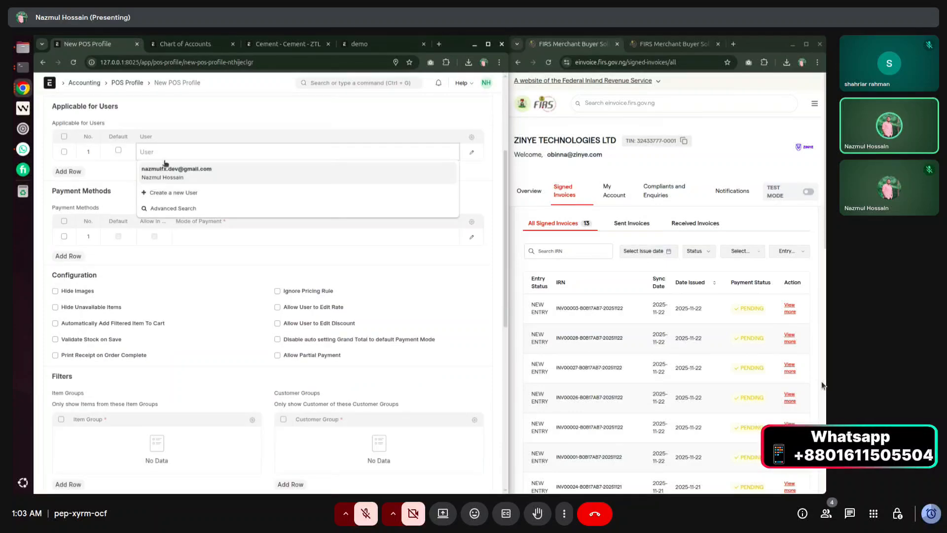
{"action": "scroll", "coordinate": [132, 183], "scroll_direction": "up", "scroll_amount": 3}
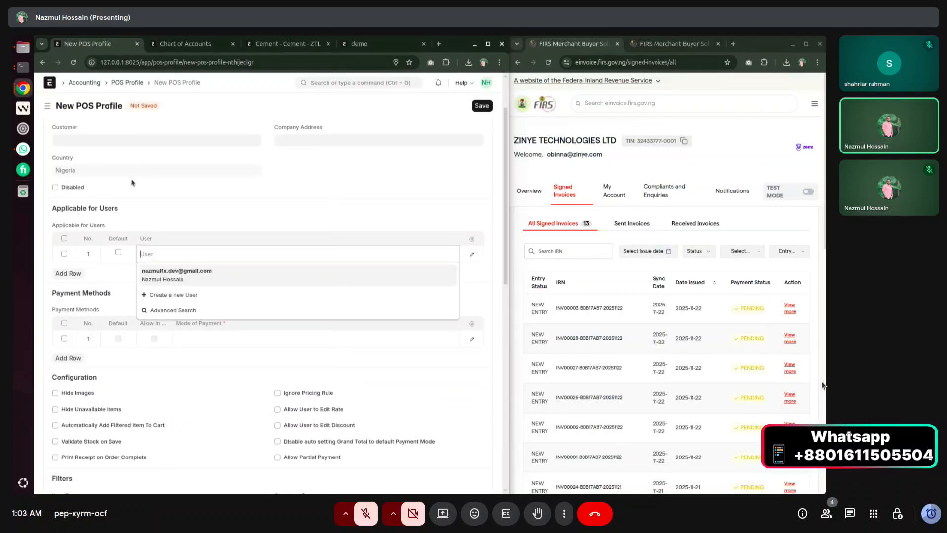
{"action": "left_click", "coordinate": [152, 271]}
{"action": "left_click", "coordinate": [119, 252]}
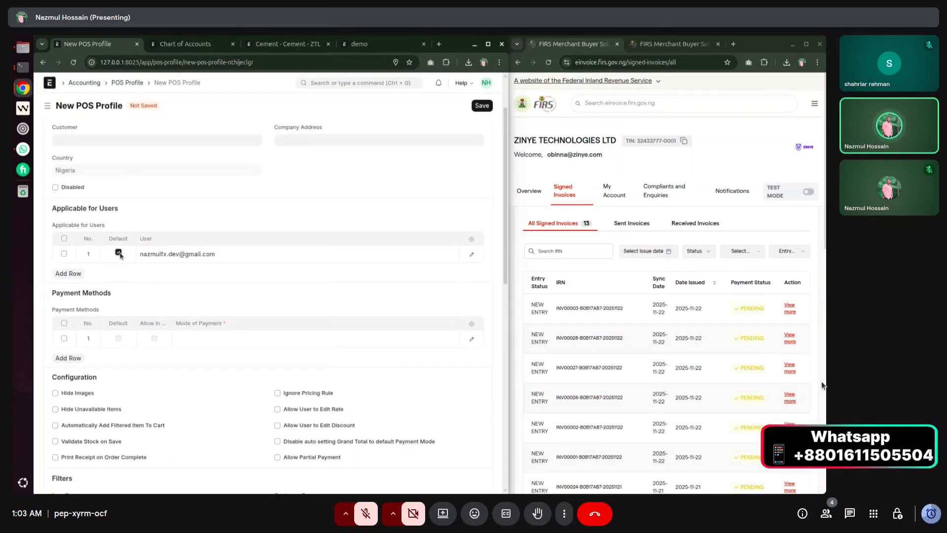
Add Cash as the profile's payment mode with its allow option enabled.
{"action": "scroll", "coordinate": [126, 284], "scroll_direction": "down", "scroll_amount": 1}
{"action": "scroll", "coordinate": [205, 254], "scroll_direction": "down", "scroll_amount": 2}
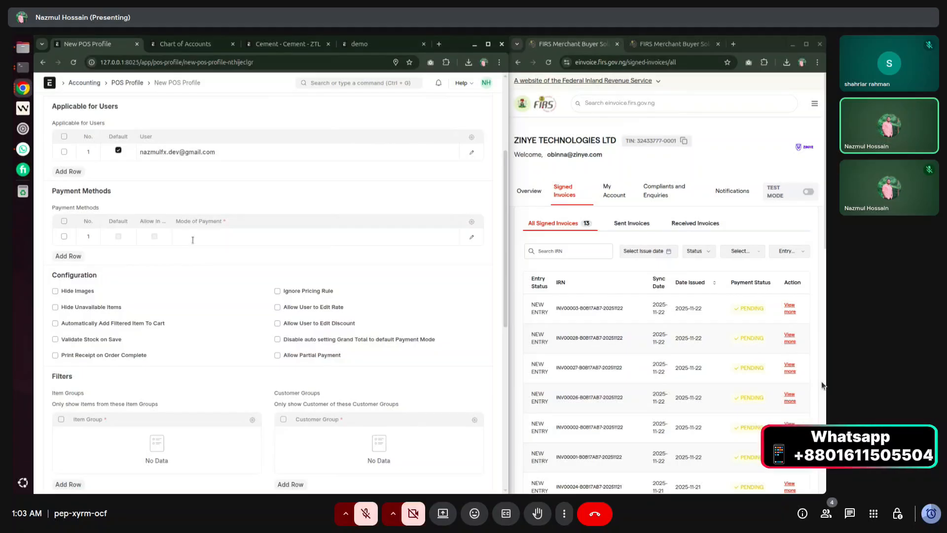
{"action": "left_click", "coordinate": [193, 236]}
{"action": "left_click", "coordinate": [191, 314]}
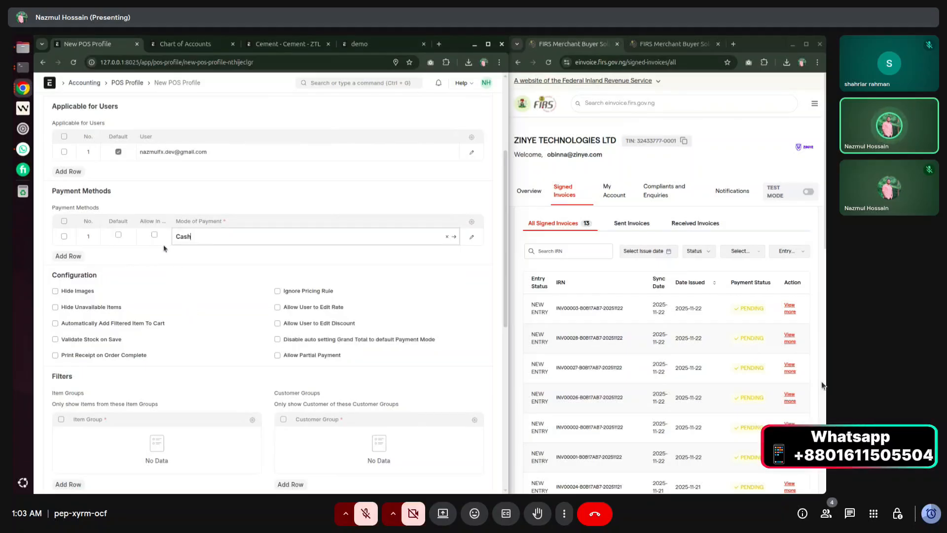
{"action": "left_click", "coordinate": [155, 235]}
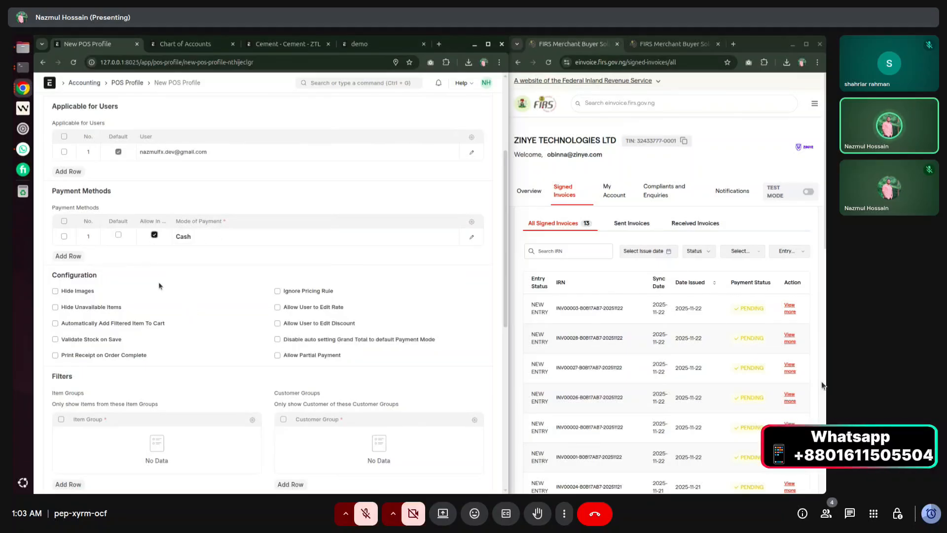
Allow POS users to edit discounts and set the print format to POS Invoice.
{"action": "scroll", "coordinate": [168, 291], "scroll_direction": "down", "scroll_amount": 3}
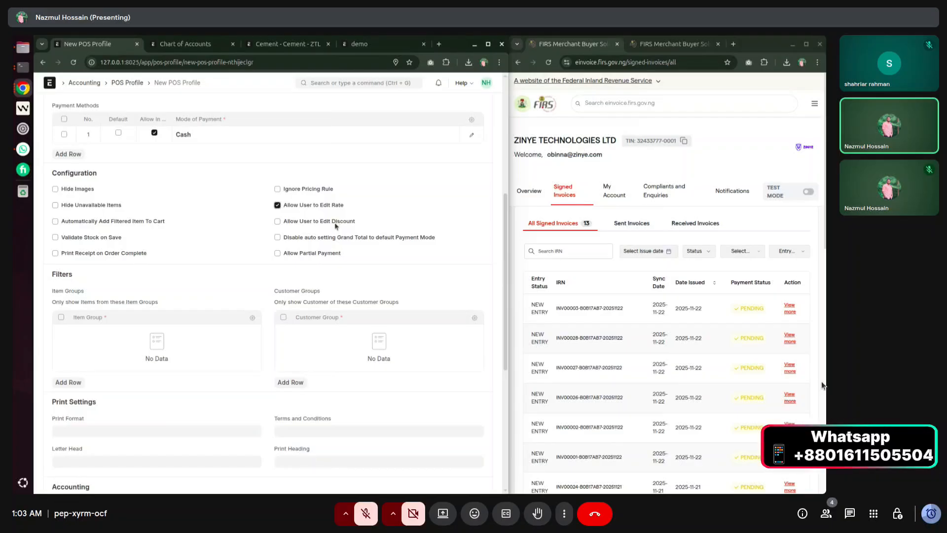
{"action": "left_click", "coordinate": [335, 225]}
{"action": "scroll", "coordinate": [142, 346], "scroll_direction": "down", "scroll_amount": 2}
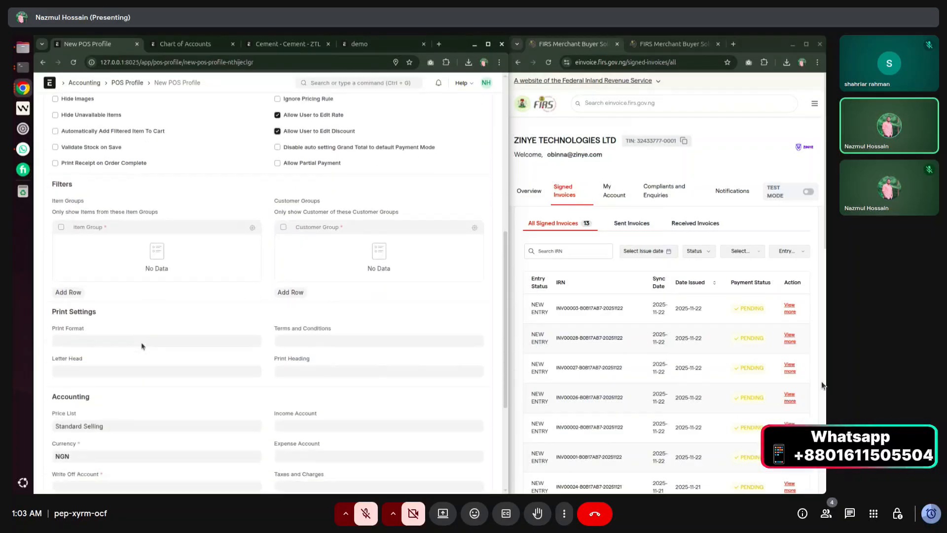
{"action": "left_click", "coordinate": [70, 330]}
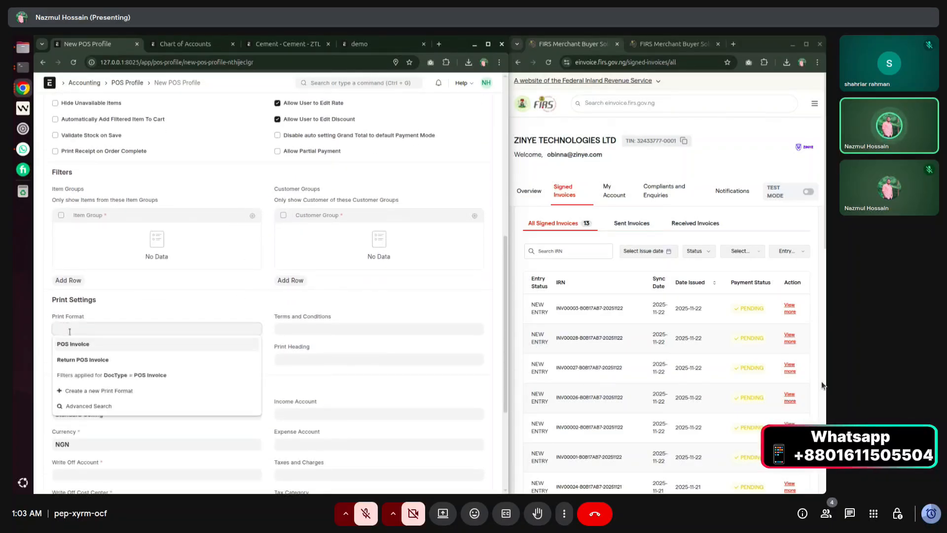
{"action": "left_click", "coordinate": [82, 344]}
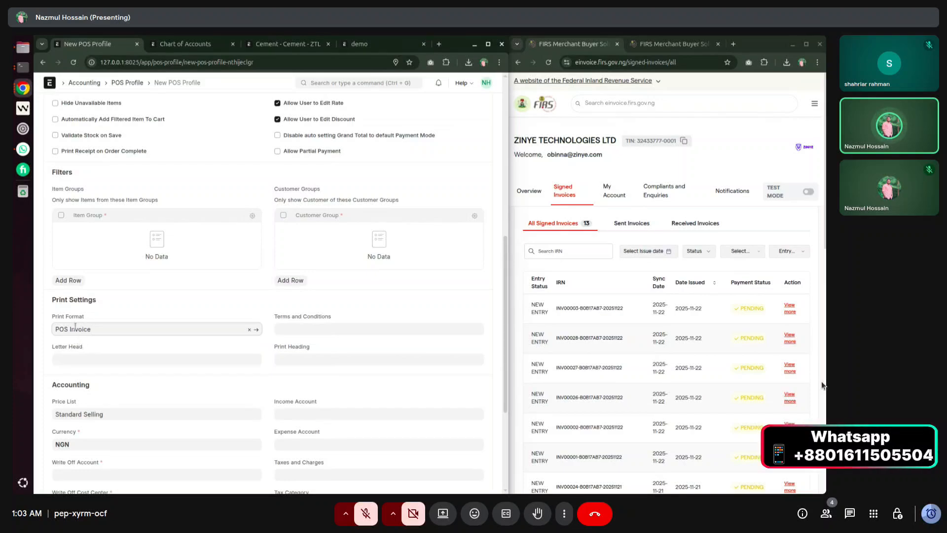
{"action": "left_click", "coordinate": [287, 332]}
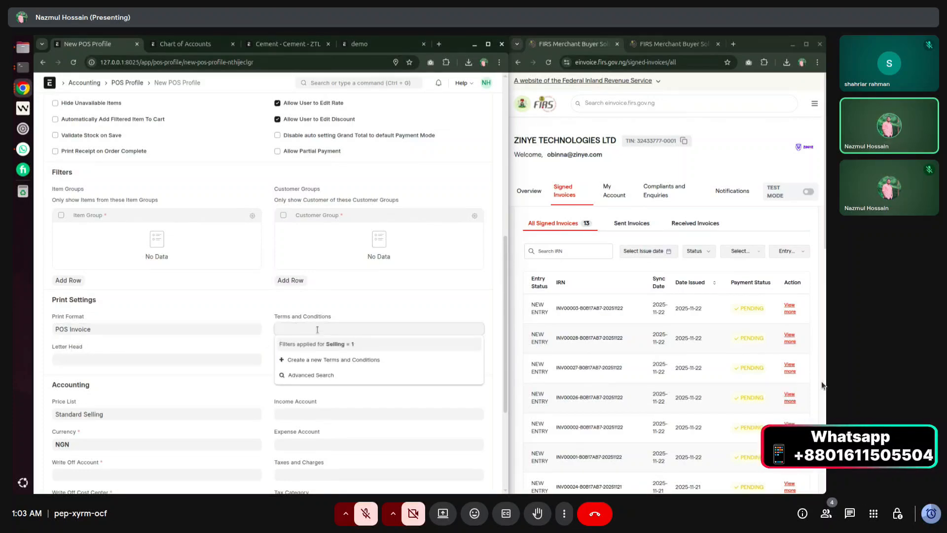
{"action": "scroll", "coordinate": [288, 347], "scroll_direction": "down", "scroll_amount": 3}
{"action": "scroll", "coordinate": [253, 401], "scroll_direction": "up", "scroll_amount": 5}
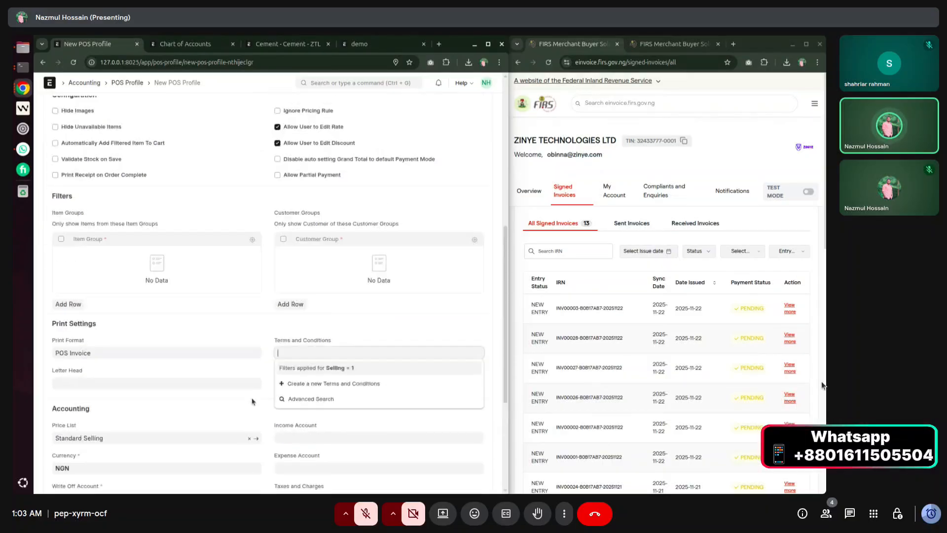
{"action": "scroll", "coordinate": [252, 400], "scroll_direction": "down", "scroll_amount": 4}
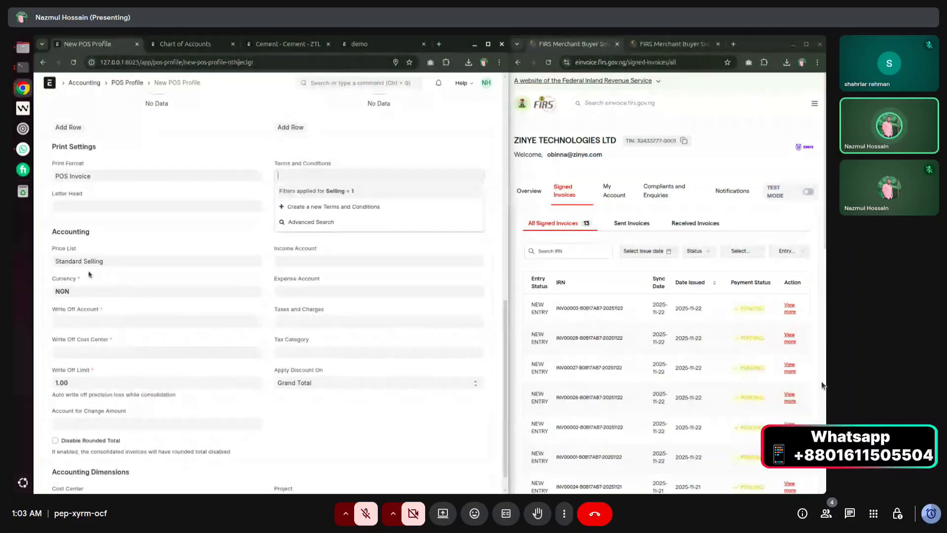
Set write-off account to Cost of Goods Sold - ZTL and write-off cost center to Main - ZTL.
{"action": "left_click", "coordinate": [66, 317]}
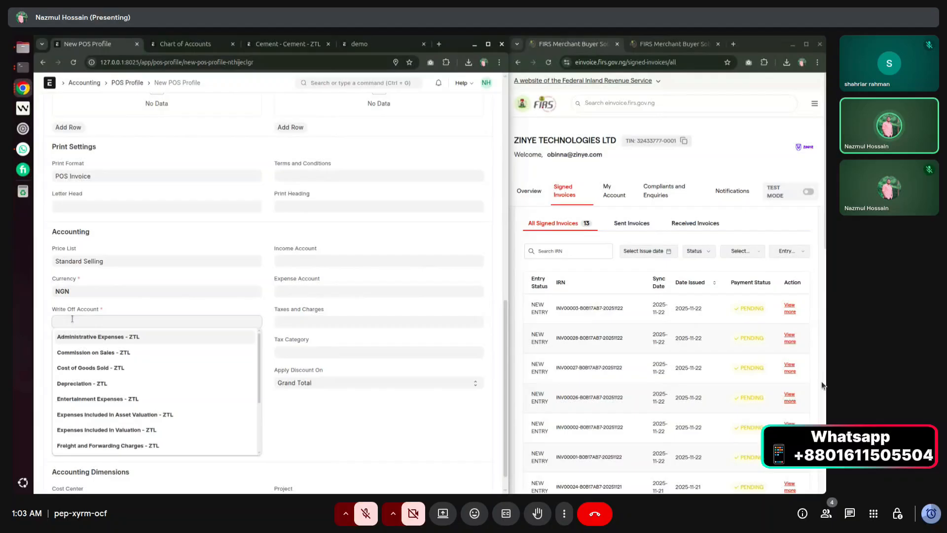
{"action": "left_click", "coordinate": [74, 367]}
{"action": "left_click", "coordinate": [75, 352]}
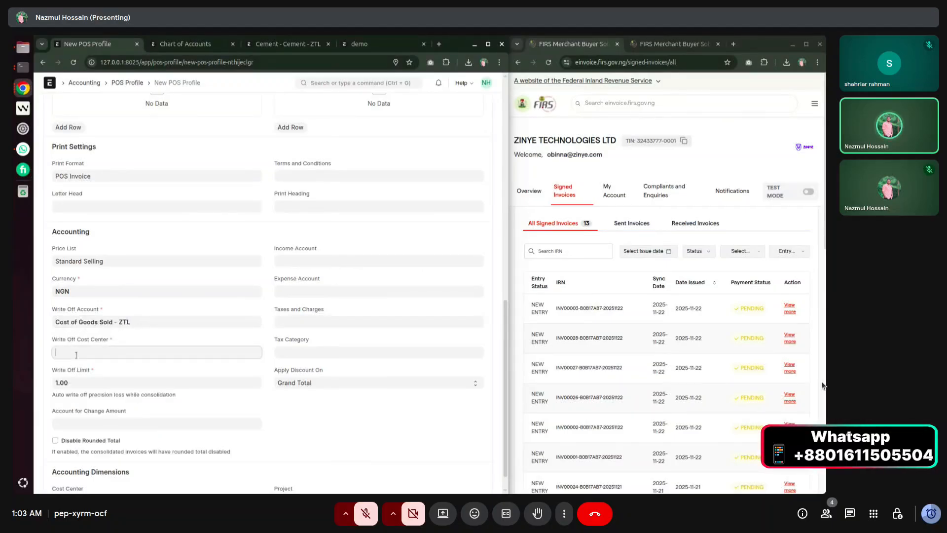
{"action": "left_click", "coordinate": [75, 373]}
Replace the write-off account with Sales - ZTL.
{"action": "left_click", "coordinate": [144, 321]}
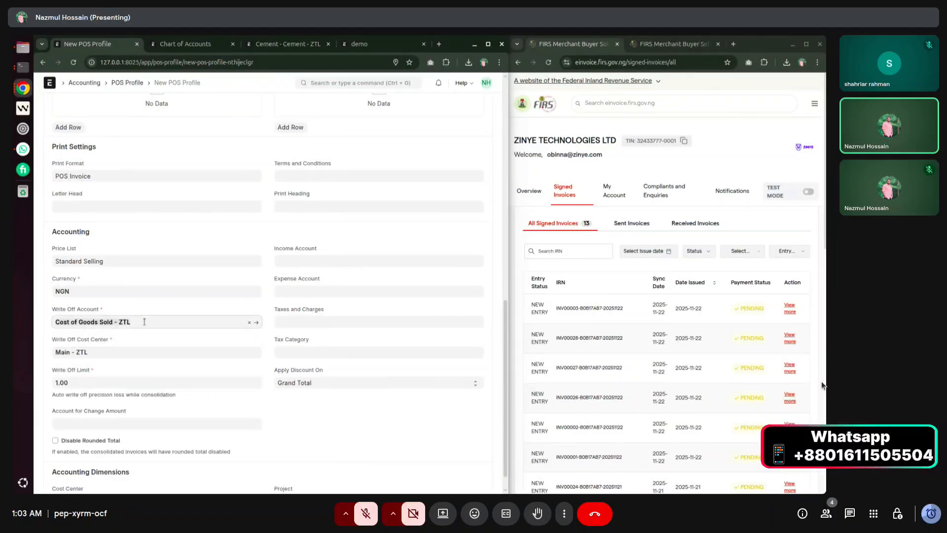
{"action": "key", "text": "BackSpace"}
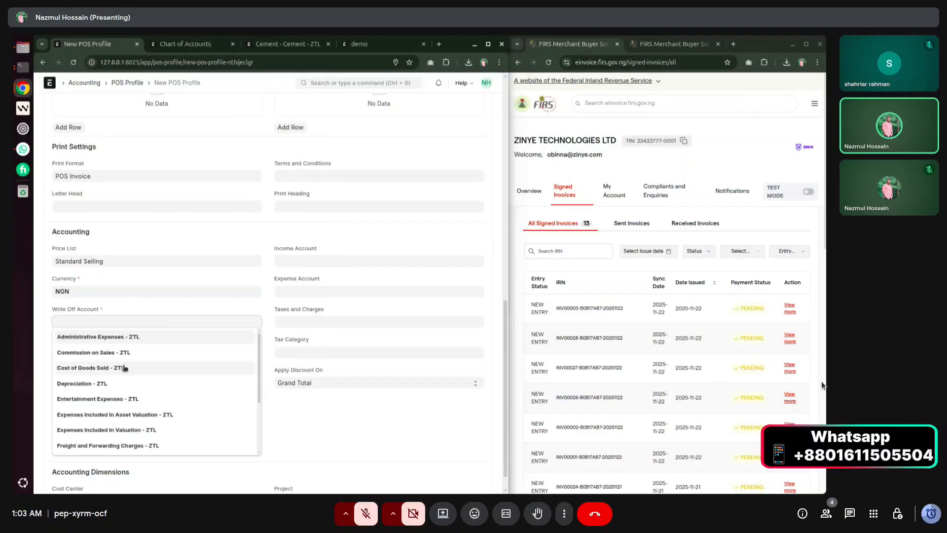
{"action": "scroll", "coordinate": [122, 389], "scroll_direction": "down", "scroll_amount": 1}
{"action": "scroll", "coordinate": [123, 389], "scroll_direction": "down", "scroll_amount": 3}
{"action": "scroll", "coordinate": [133, 385], "scroll_direction": "up", "scroll_amount": 3}
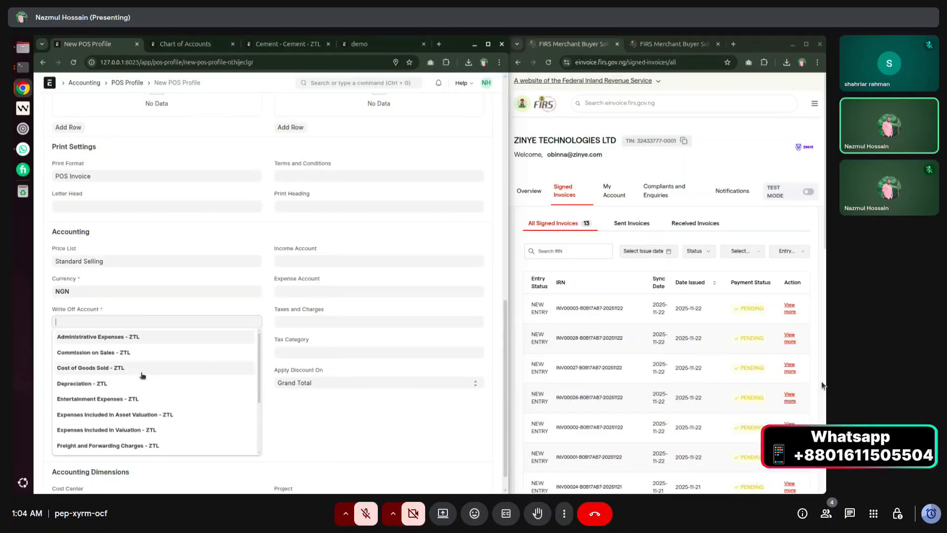
{"action": "type", "text": "sa"}
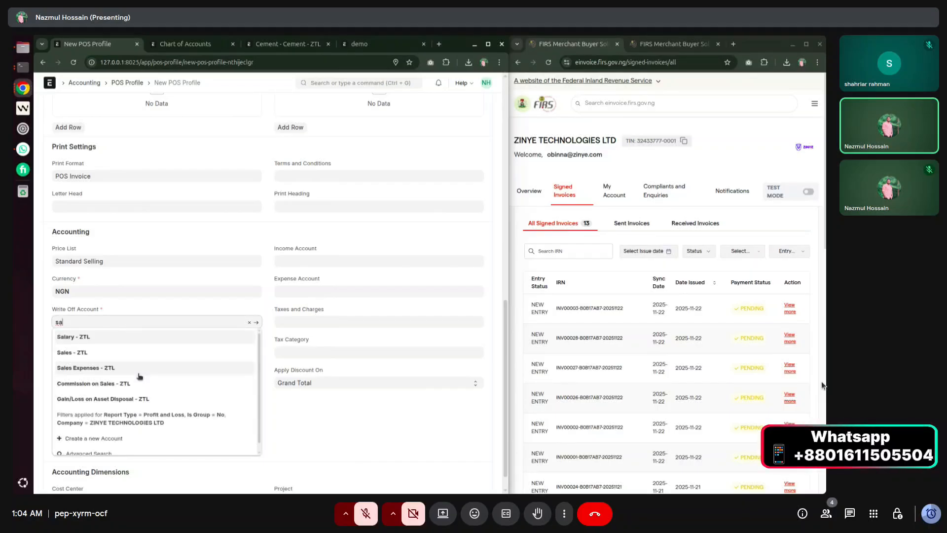
{"action": "left_click", "coordinate": [139, 353]}
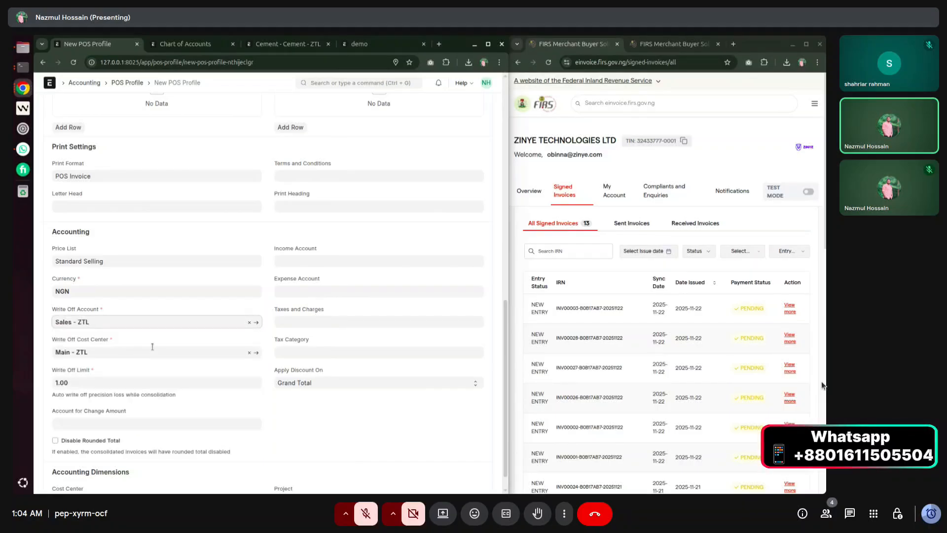
{"action": "left_click", "coordinate": [153, 346]}
{"action": "scroll", "coordinate": [146, 332], "scroll_direction": "up", "scroll_amount": 15}
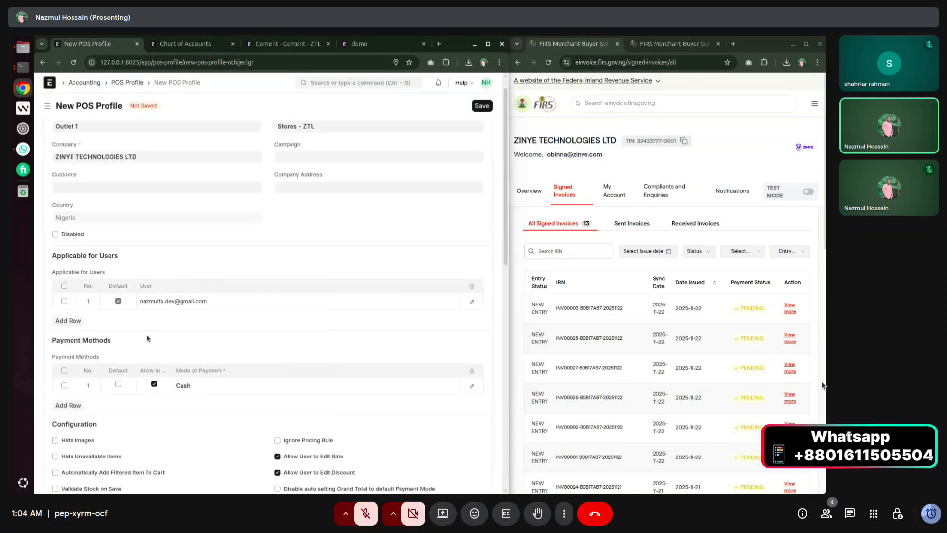
Save the Outlet 1 POS profile with Cash marked as the default payment mode.
{"action": "left_click", "coordinate": [482, 106]}
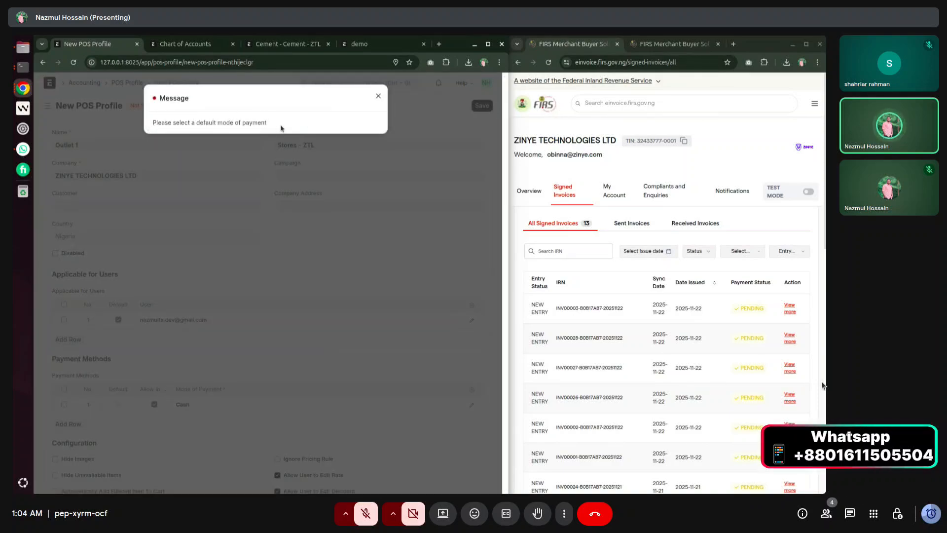
{"action": "left_click", "coordinate": [379, 98]}
{"action": "left_click", "coordinate": [118, 402]}
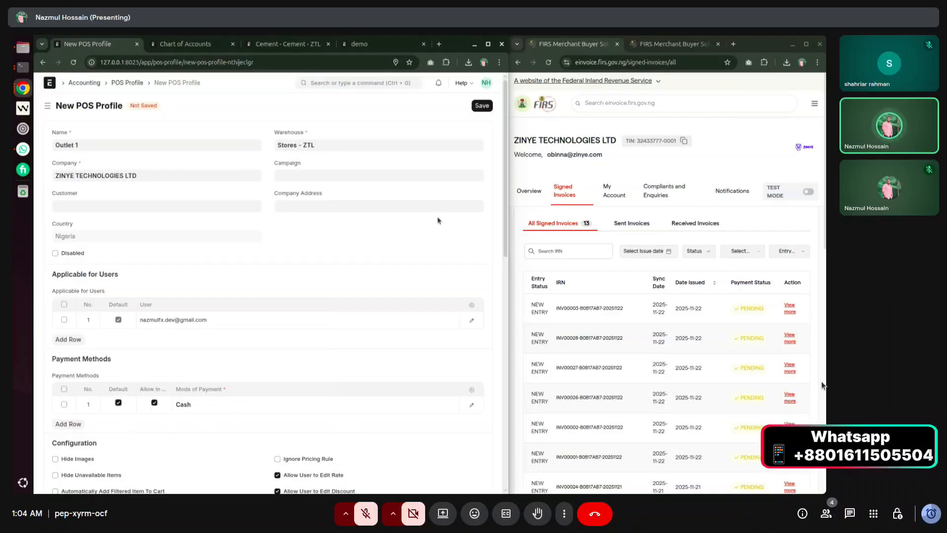
{"action": "left_click", "coordinate": [488, 106]}
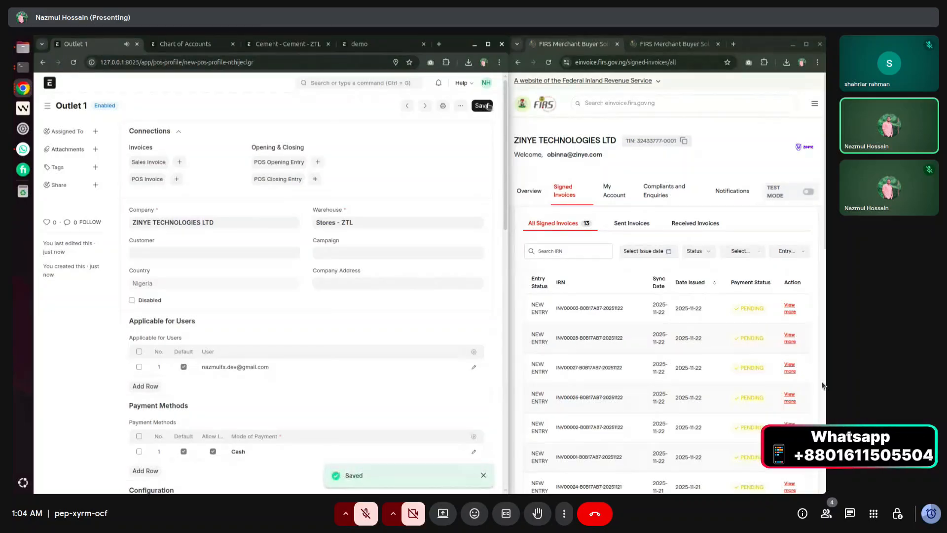
Go to the Point of Sale page via the 'pos' search and reload it.
{"action": "left_click", "coordinate": [389, 83]}
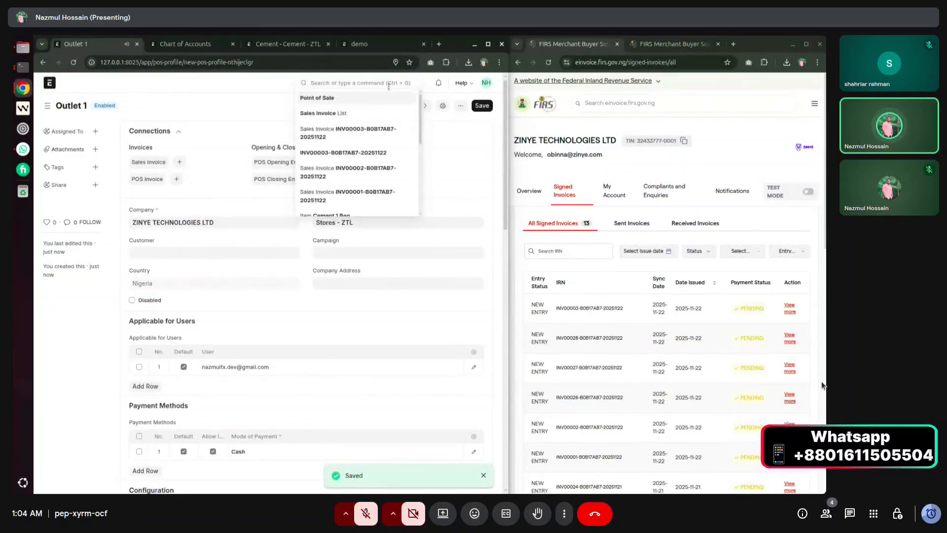
{"action": "key", "text": "Return"}
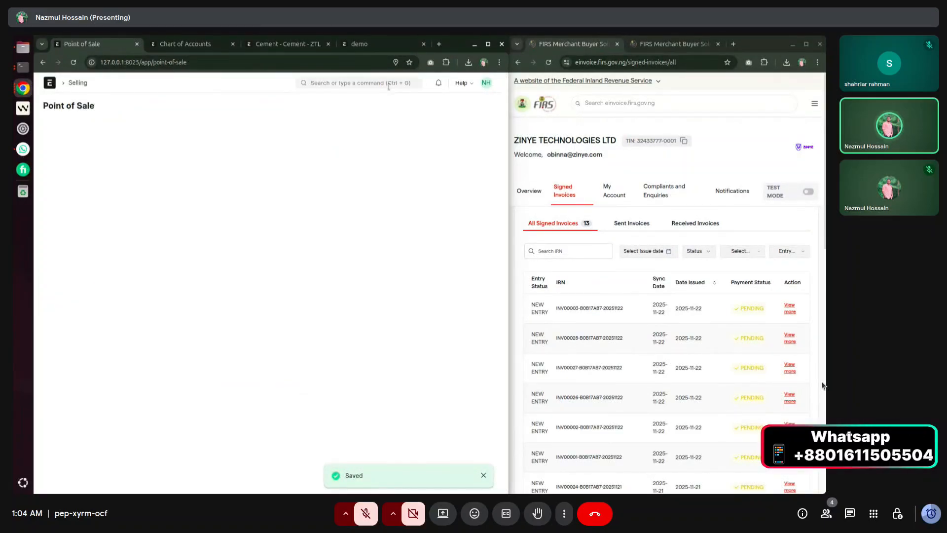
{"action": "left_click", "coordinate": [388, 85]}
{"action": "type", "text": "pos"}
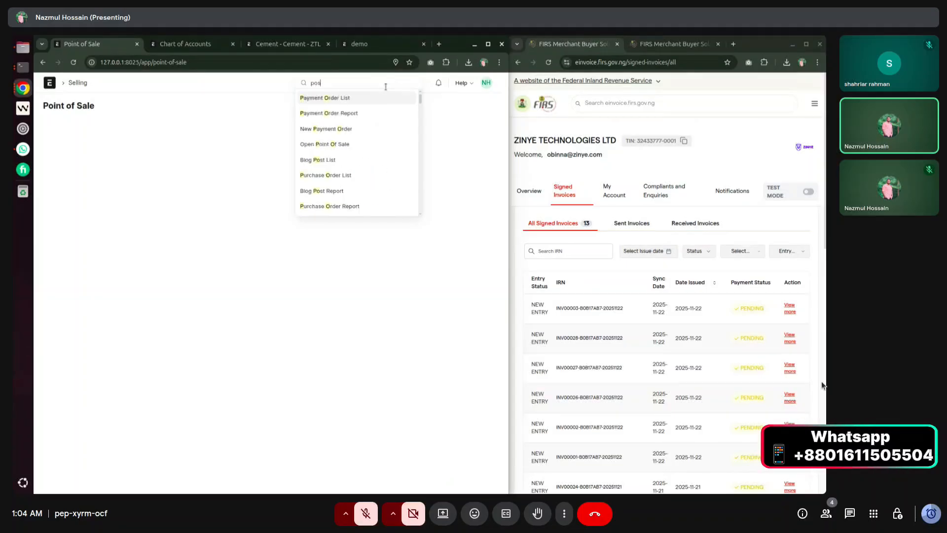
{"action": "key", "text": "Return"}
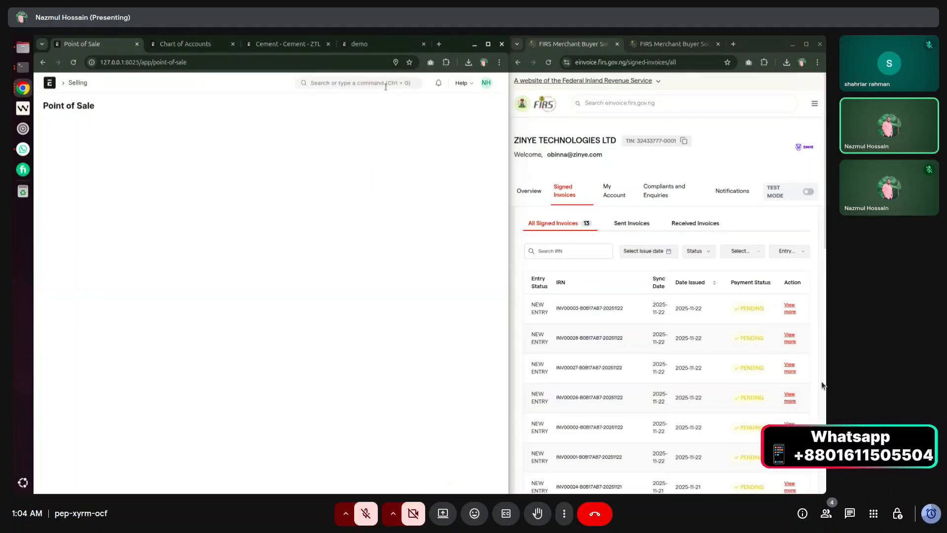
{"action": "left_click", "coordinate": [73, 62]}
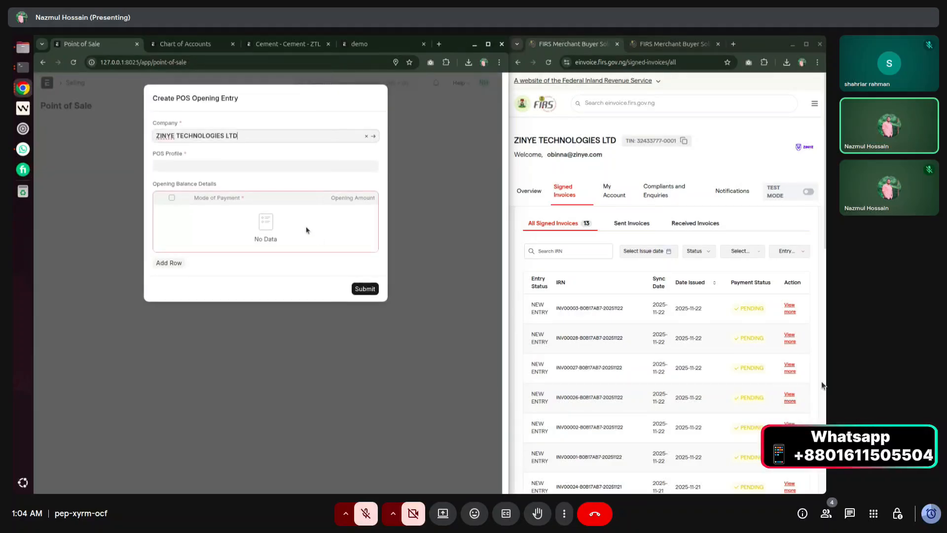
Choose Outlet 1 as the POS profile and enter a Cash opening amount of 1000.
{"action": "left_click", "coordinate": [234, 161]}
{"action": "left_click", "coordinate": [213, 183]}
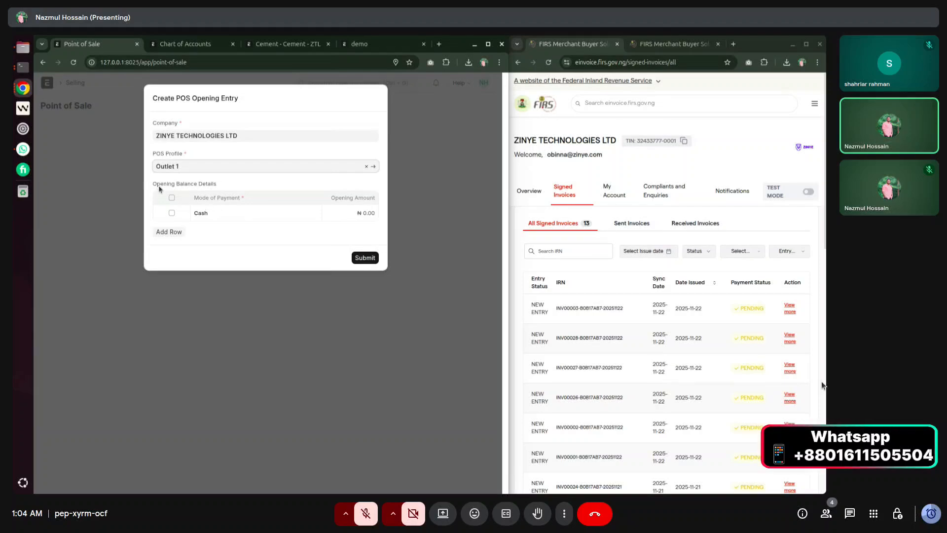
{"action": "left_click_drag", "start_coordinate": [153, 186], "coordinate": [214, 186]}
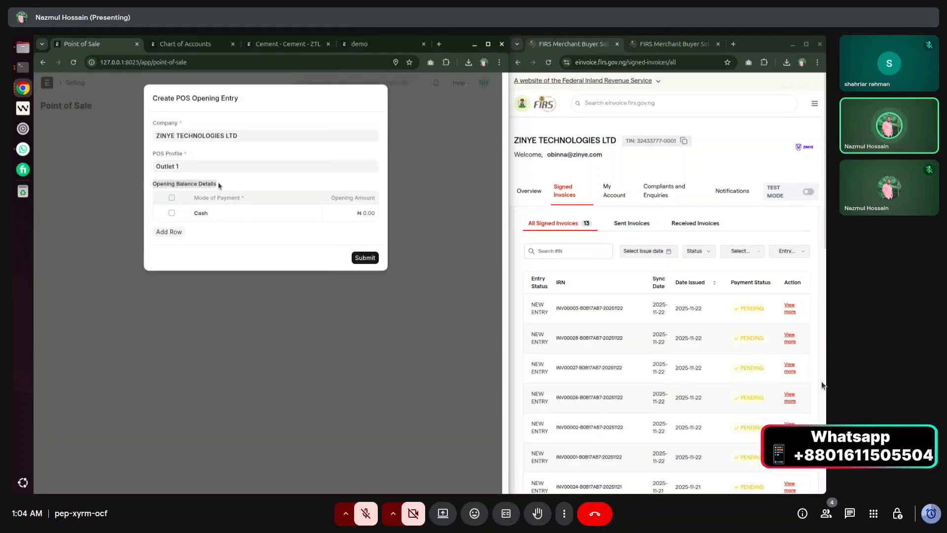
{"action": "left_click", "coordinate": [348, 216]}
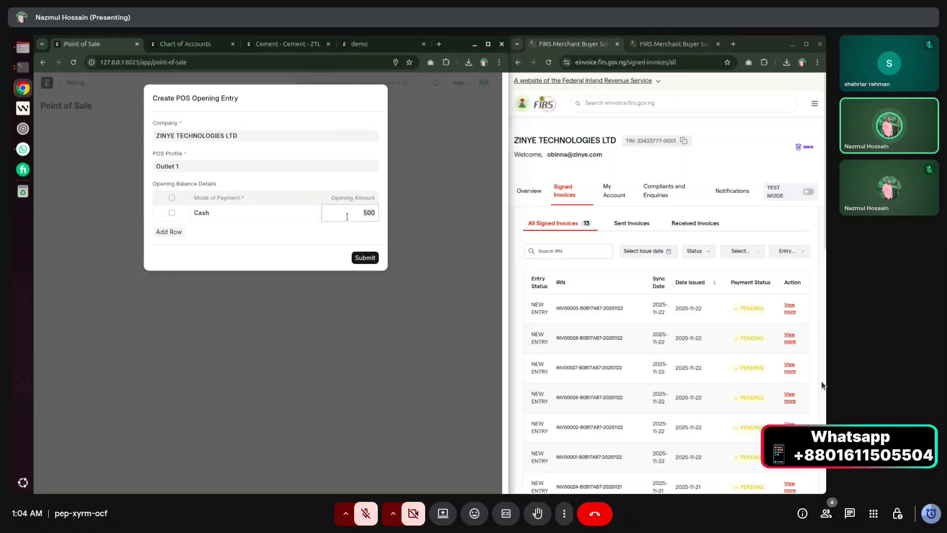
{"action": "type", "text": "500"}
{"action": "key", "text": "BackSpace"}
{"action": "key", "text": "BackSpace"}
{"action": "key", "text": "BackSpace"}
{"action": "type", "text": "10000"}
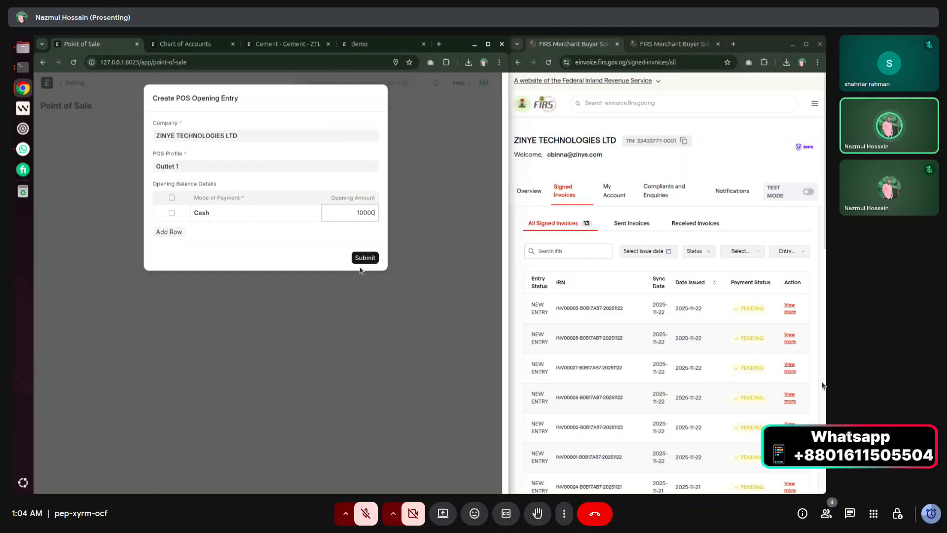
Submit the opening entry, select the customer, and add 11 Nos Cement (10 plus 1) to the cart.
{"action": "left_click", "coordinate": [362, 259]}
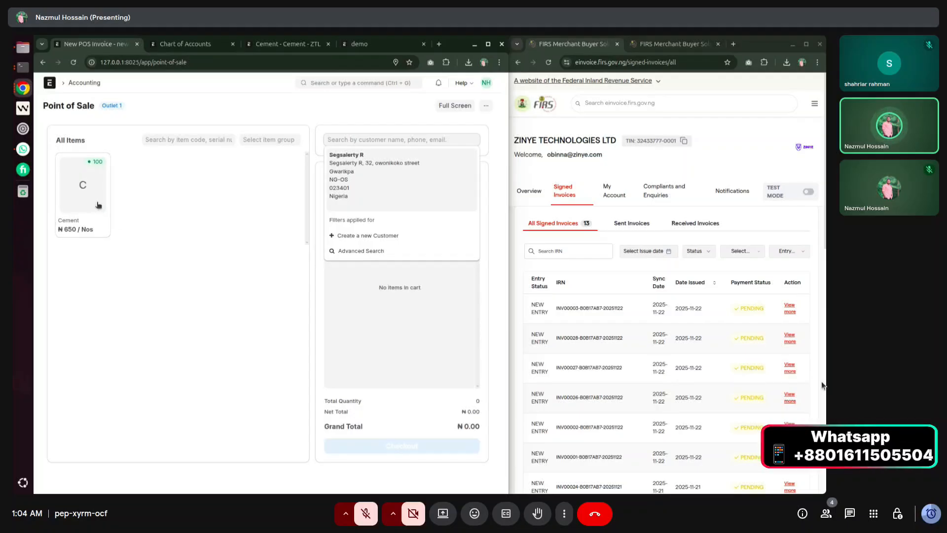
{"action": "left_click", "coordinate": [351, 170]}
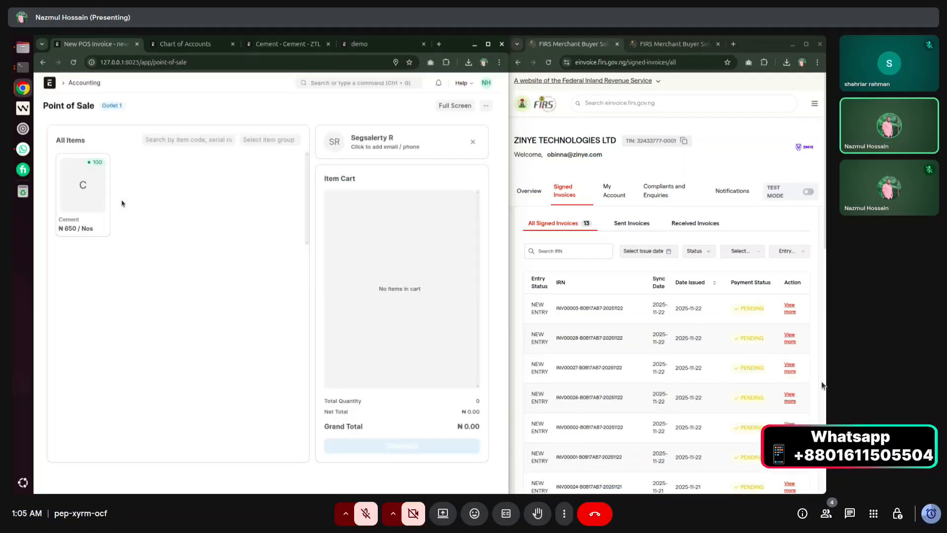
{"action": "left_click", "coordinate": [70, 185]}
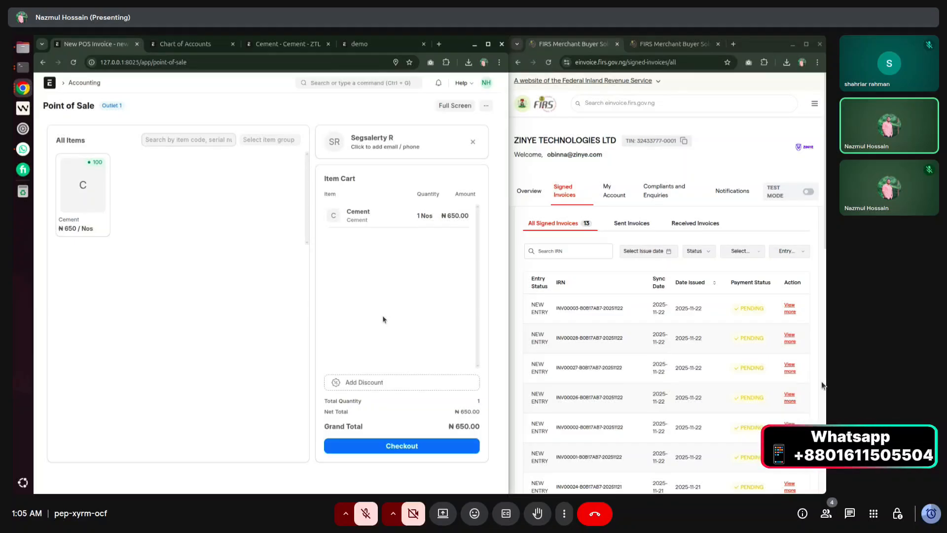
{"action": "left_click", "coordinate": [401, 217]}
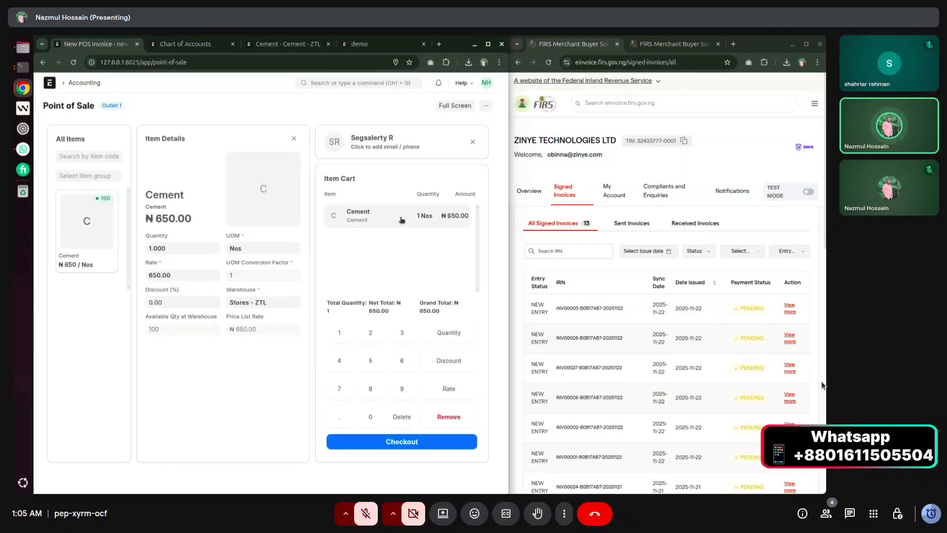
{"action": "left_click", "coordinate": [176, 249]}
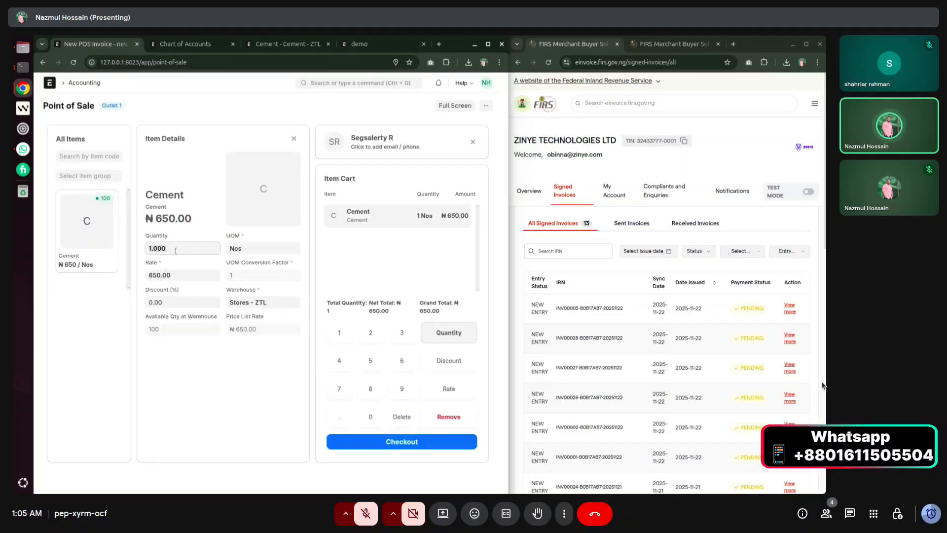
{"action": "type", "text": "0"}
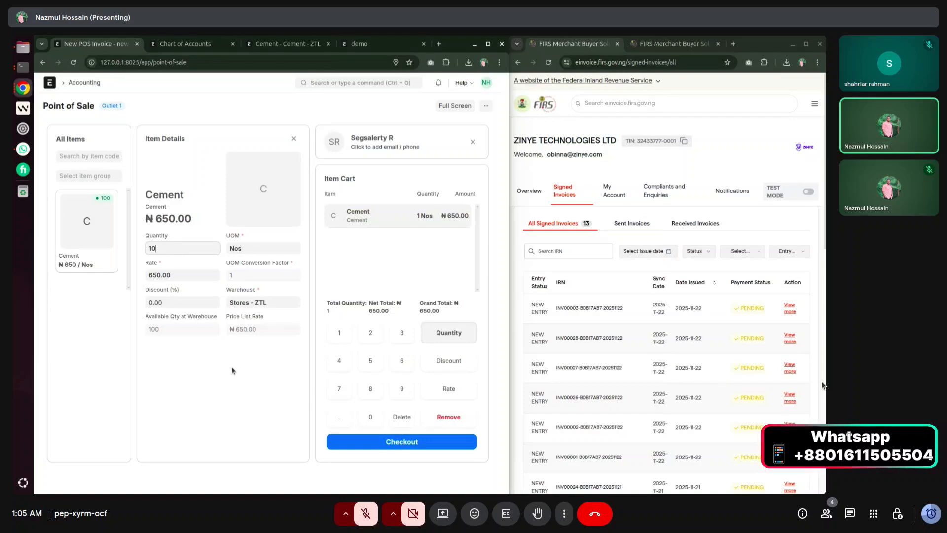
{"action": "left_click", "coordinate": [232, 370]}
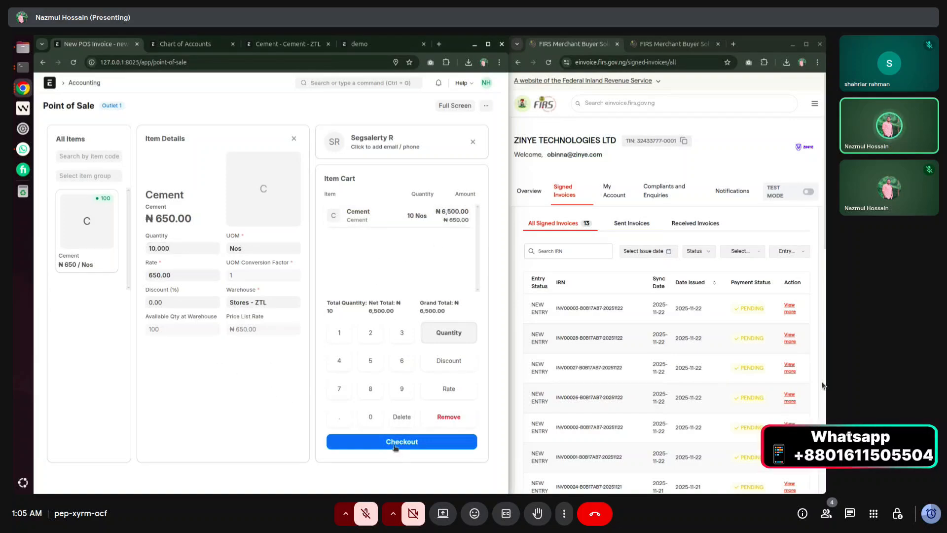
{"action": "left_click", "coordinate": [293, 139]}
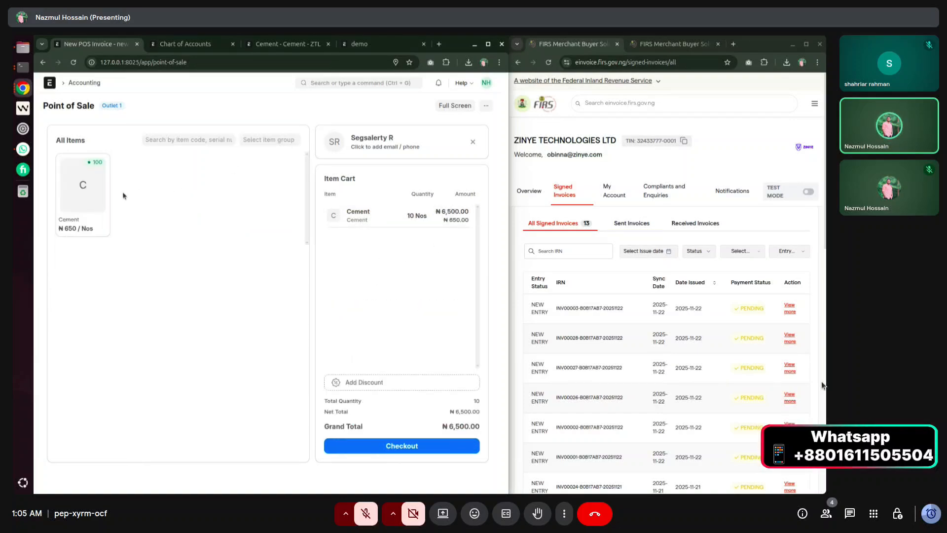
{"action": "left_click", "coordinate": [79, 187]}
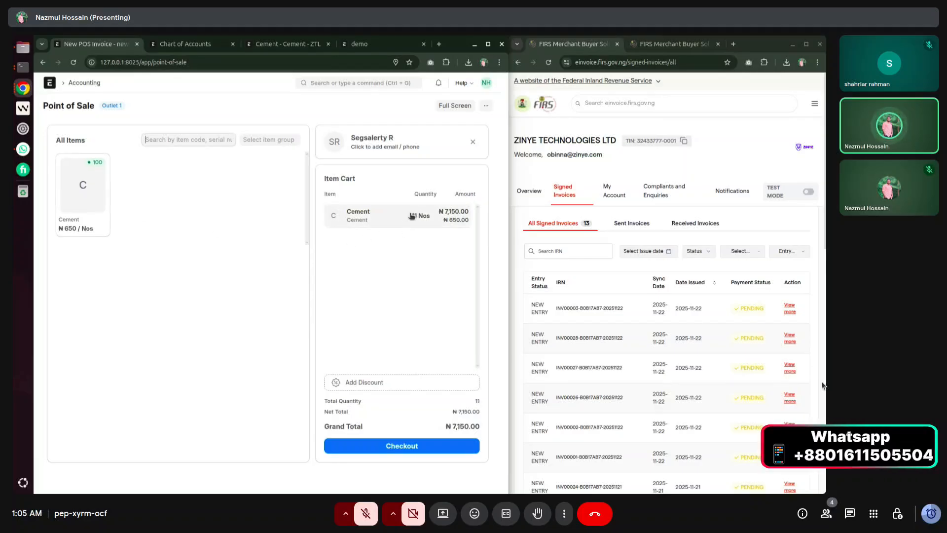
{"action": "left_click", "coordinate": [375, 387]}
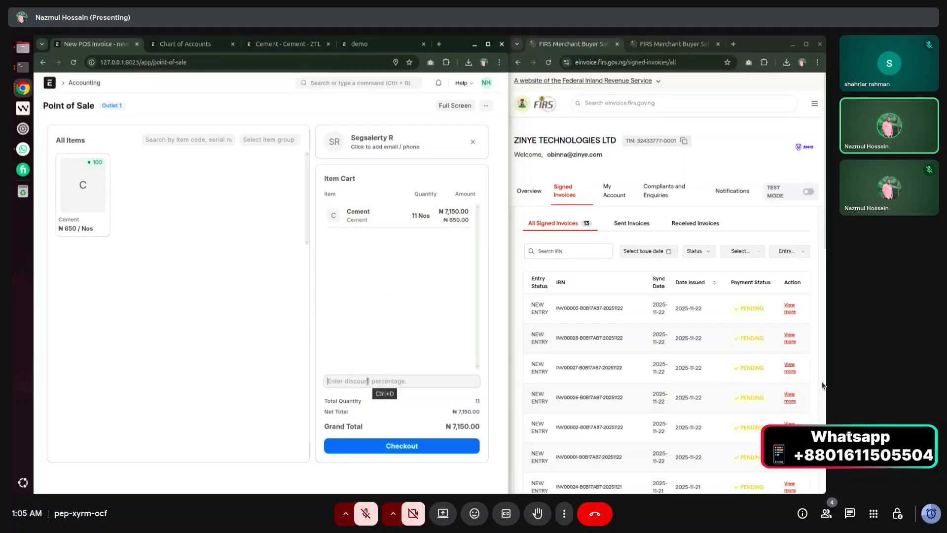
Apply a 2% order discount, then reset it to 0 to restore ₦7,150.
{"action": "type", "text": "2"}
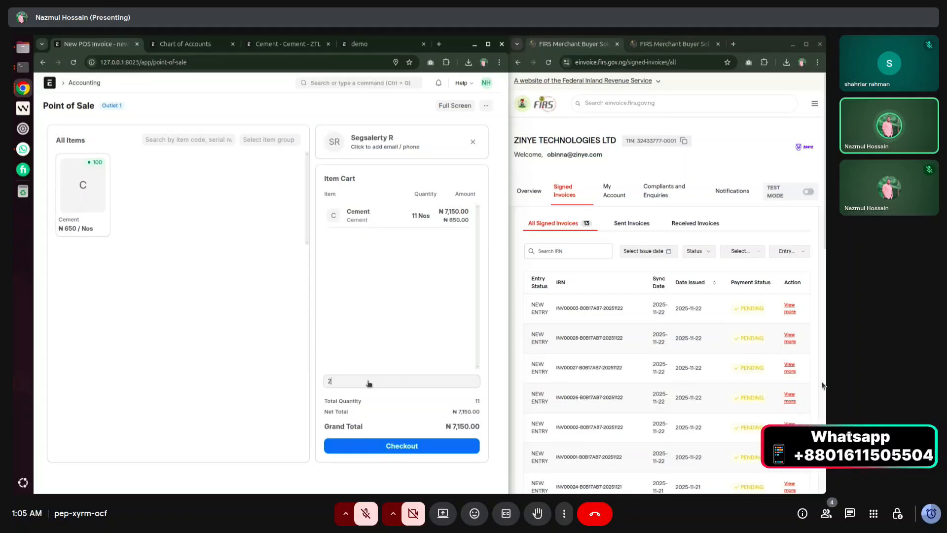
{"action": "key", "text": "Return"}
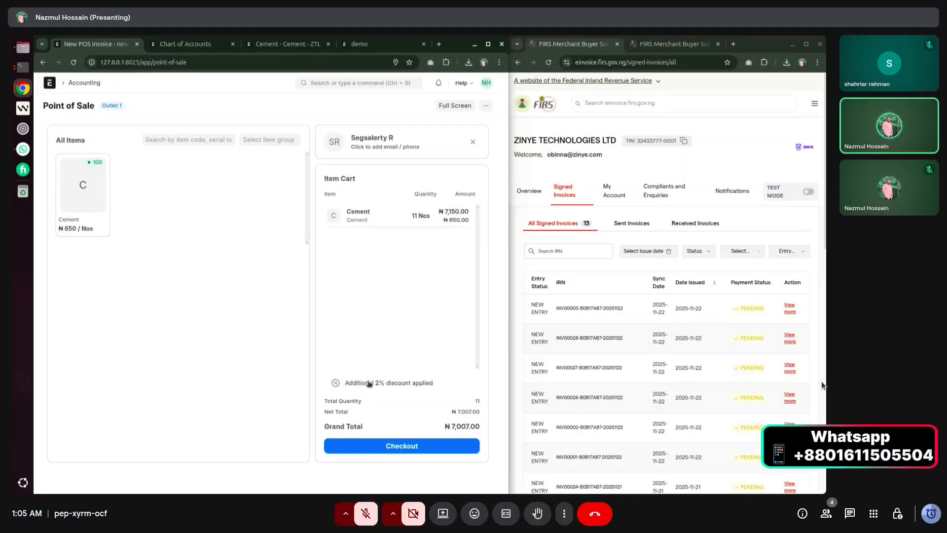
{"action": "left_click", "coordinate": [424, 388]}
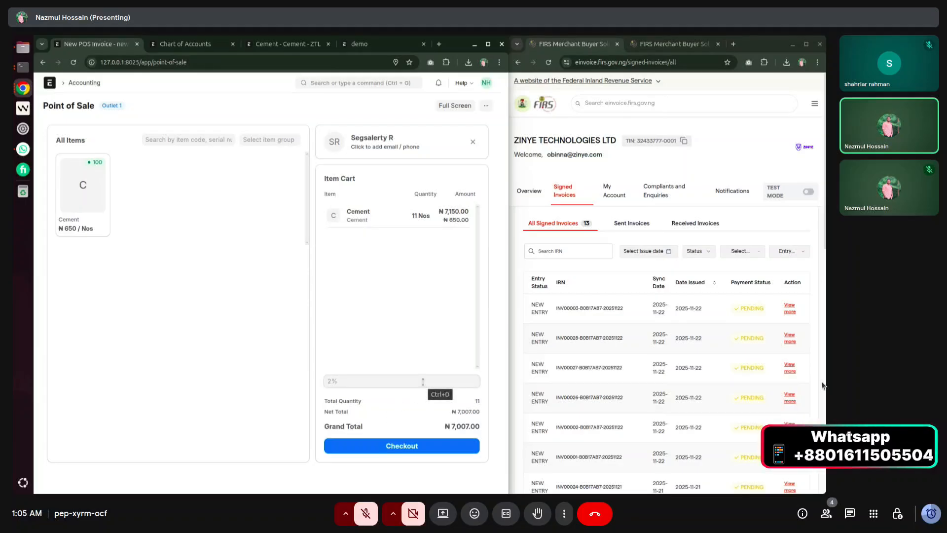
{"action": "type", "text": "0"}
{"action": "key", "text": "Return"}
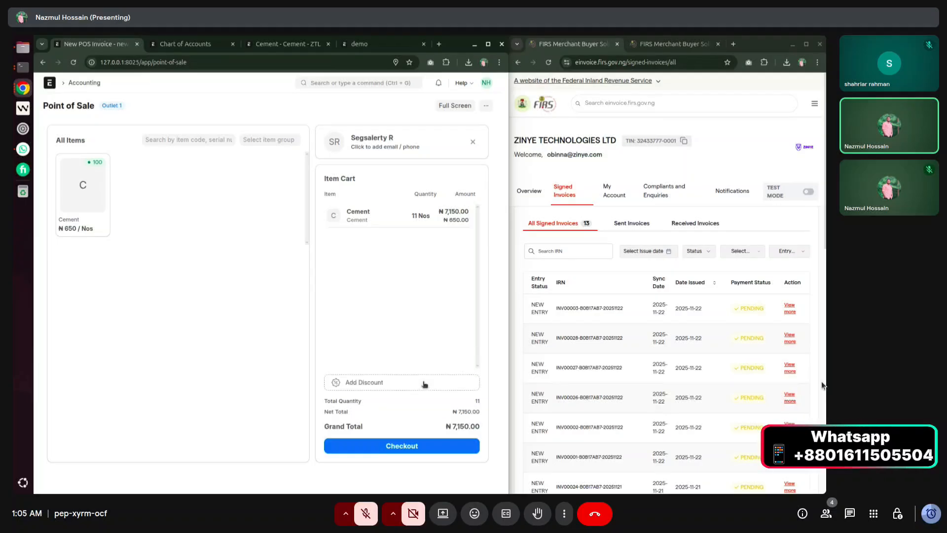
Set a 2% discount on the Cement line, bringing the rate to ₦637 and total to ₦7,007.
{"action": "left_click", "coordinate": [386, 216]}
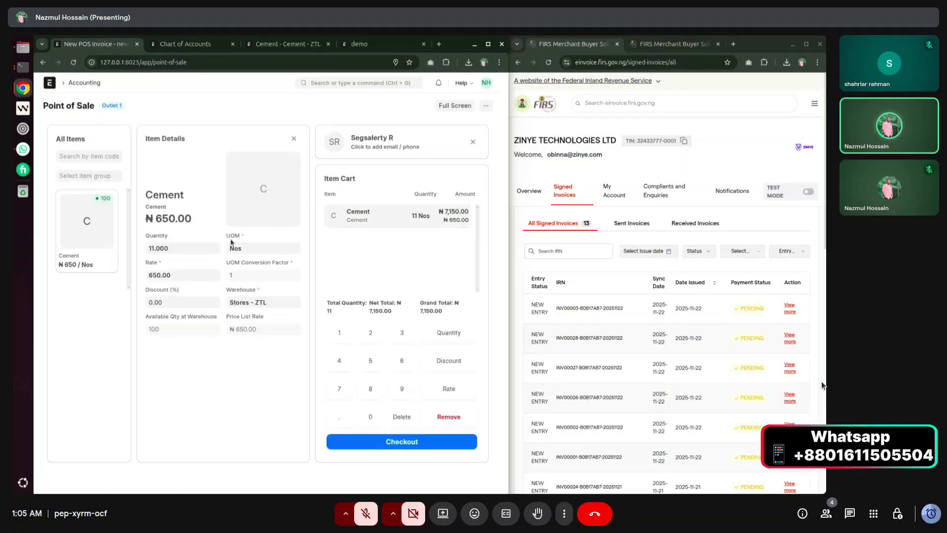
{"action": "left_click", "coordinate": [188, 301]}
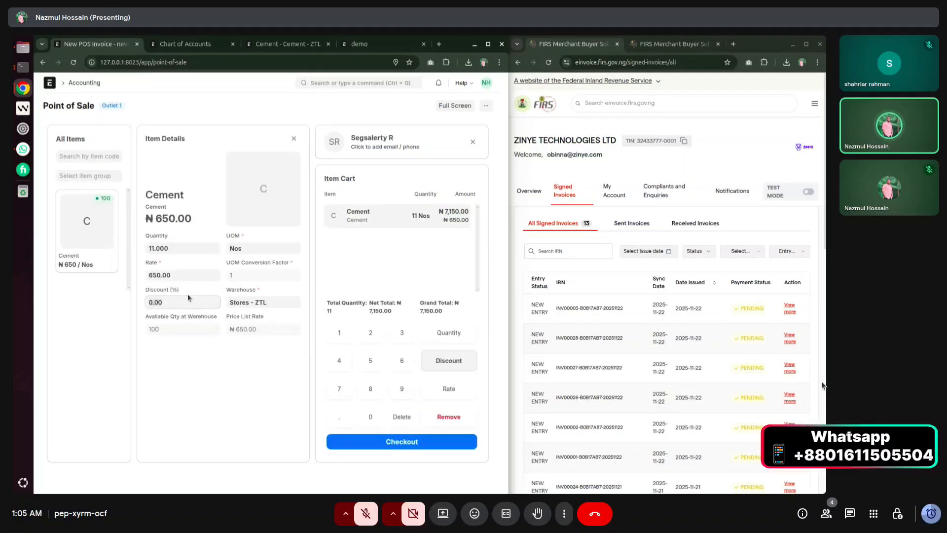
{"action": "type", "text": "2"}
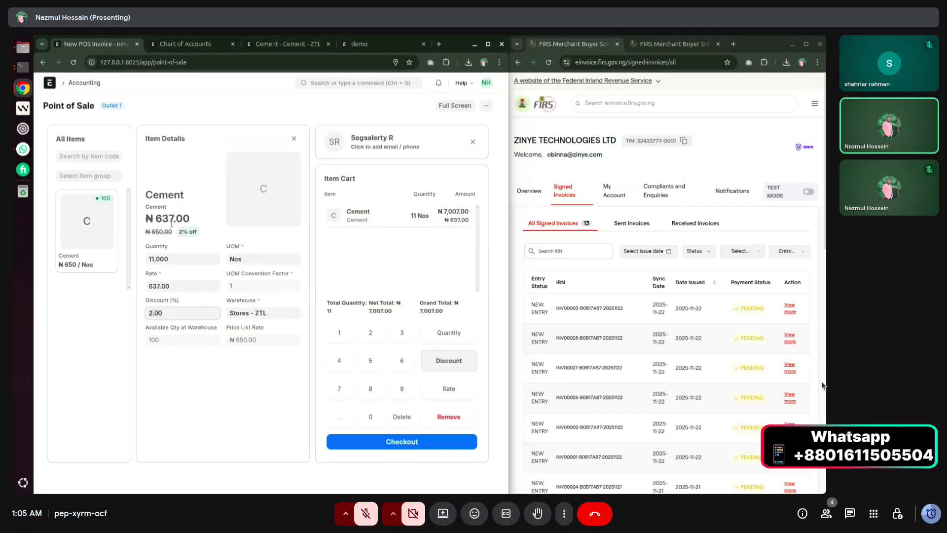
{"action": "left_click_drag", "start_coordinate": [147, 217], "coordinate": [195, 240]}
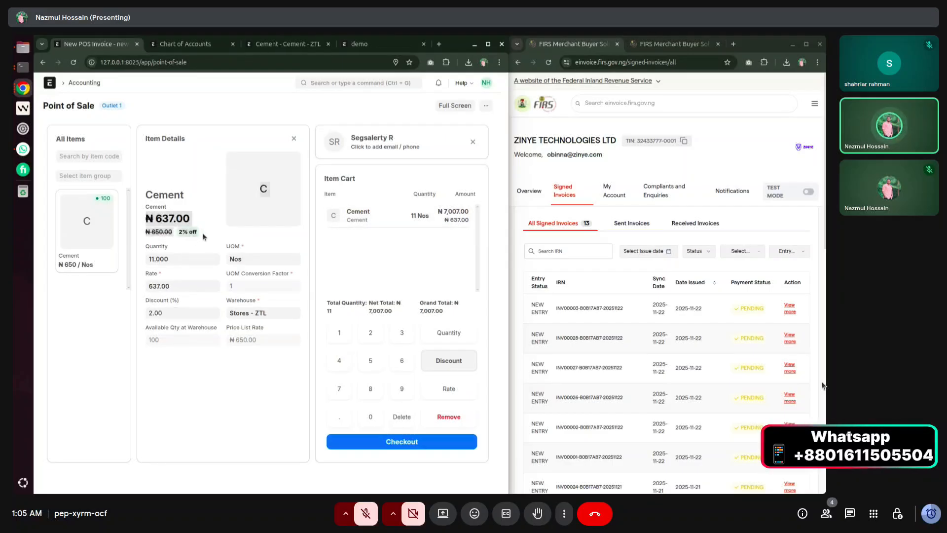
{"action": "left_click", "coordinate": [202, 237]}
{"action": "left_click", "coordinate": [293, 139]}
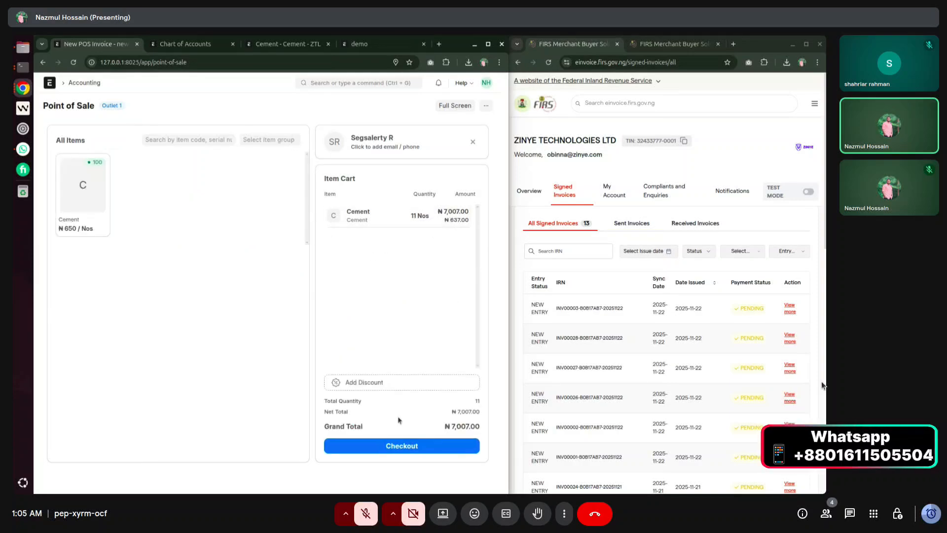
Check out with 7100 cash received against the ₦7,007 total and submit the POS invoice.
{"action": "left_click", "coordinate": [401, 447]}
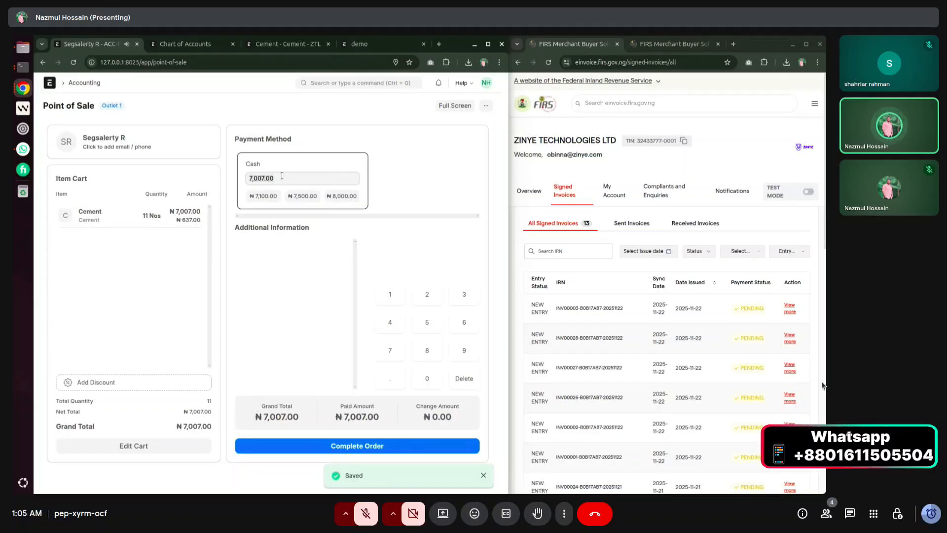
{"action": "left_click", "coordinate": [321, 449]}
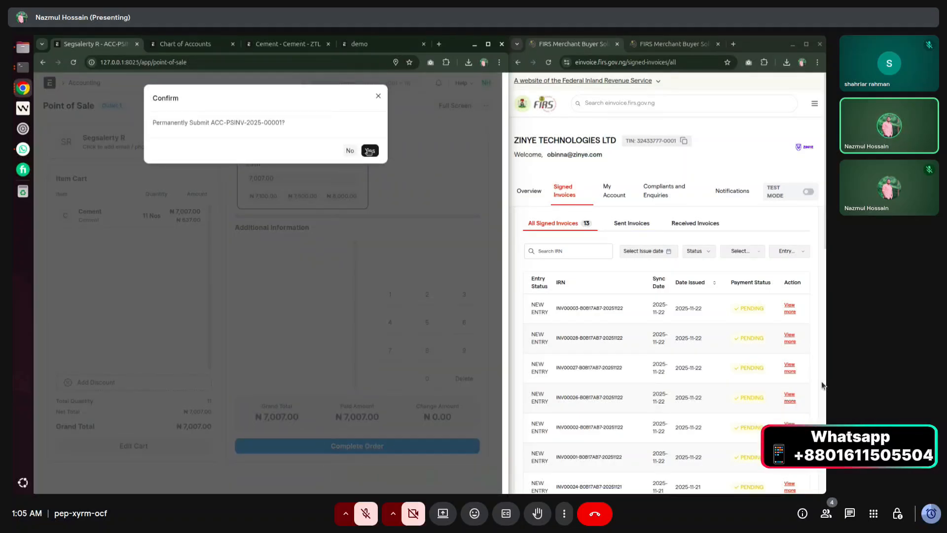
{"action": "left_click", "coordinate": [378, 98]}
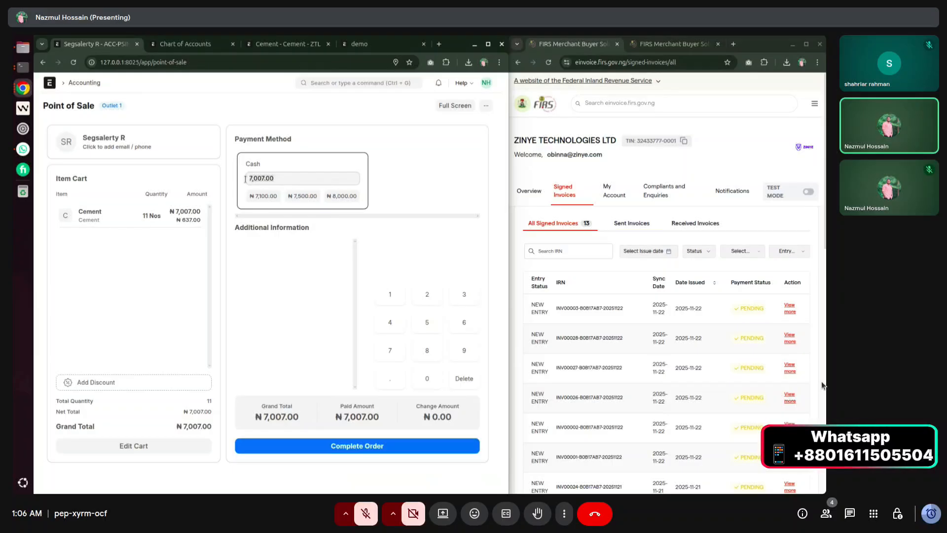
{"action": "type", "text": "7100"}
{"action": "key", "text": "Return"}
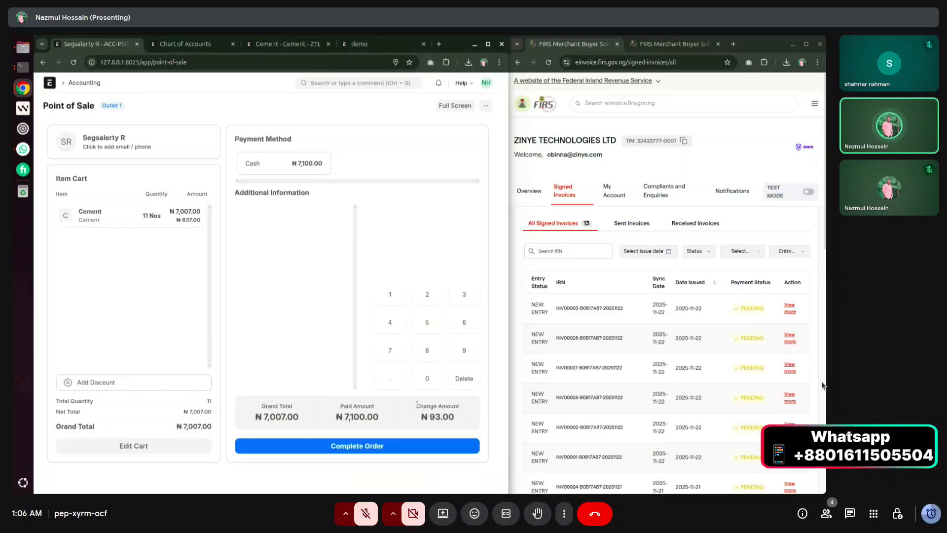
{"action": "mouse_move", "coordinate": [458, 422]}
{"action": "left_mouse_down"}
{"action": "mouse_move", "coordinate": [410, 408]}
{"action": "mouse_move", "coordinate": [469, 420]}
{"action": "mouse_move", "coordinate": [423, 417]}
{"action": "mouse_move", "coordinate": [454, 418]}
{"action": "left_mouse_up"}
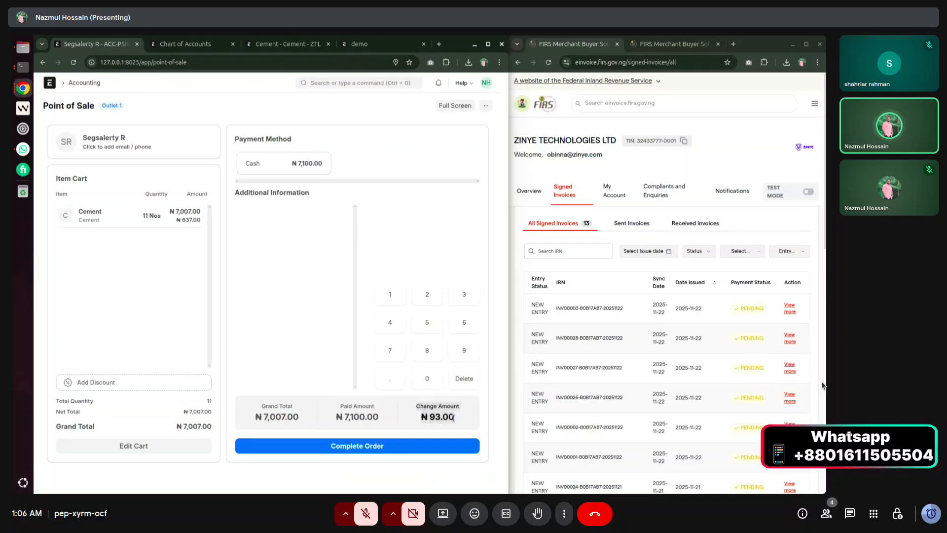
{"action": "left_click", "coordinate": [360, 447]}
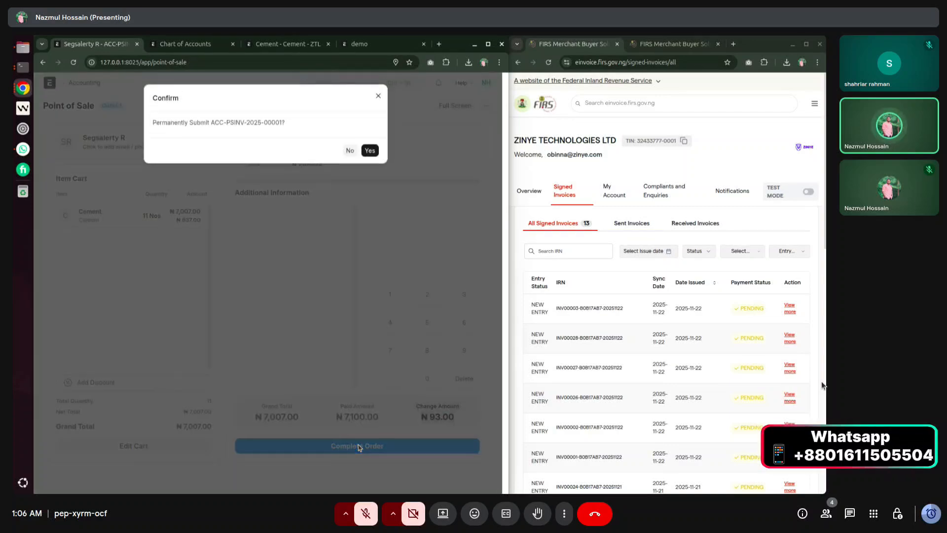
{"action": "left_click", "coordinate": [368, 151]}
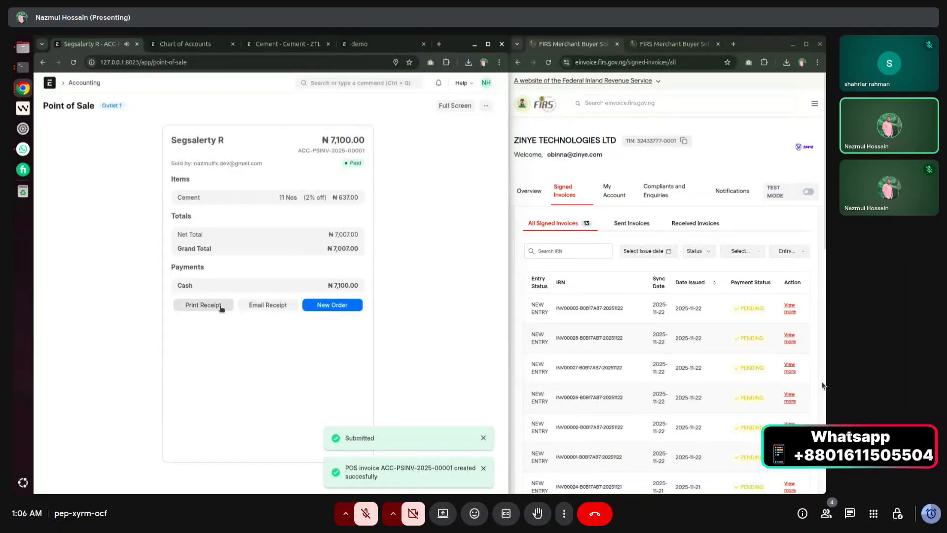
{"action": "left_click", "coordinate": [221, 306]}
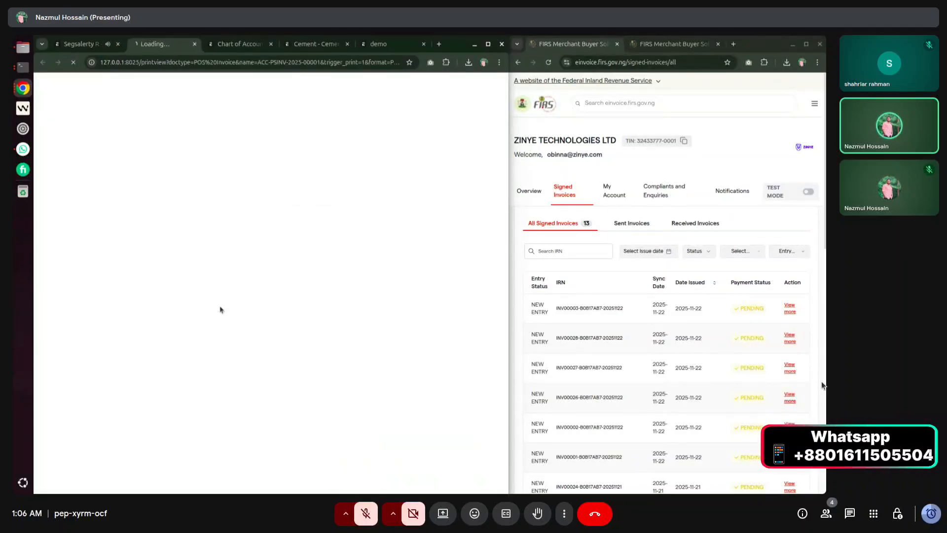
{"action": "left_click", "coordinate": [466, 187]}
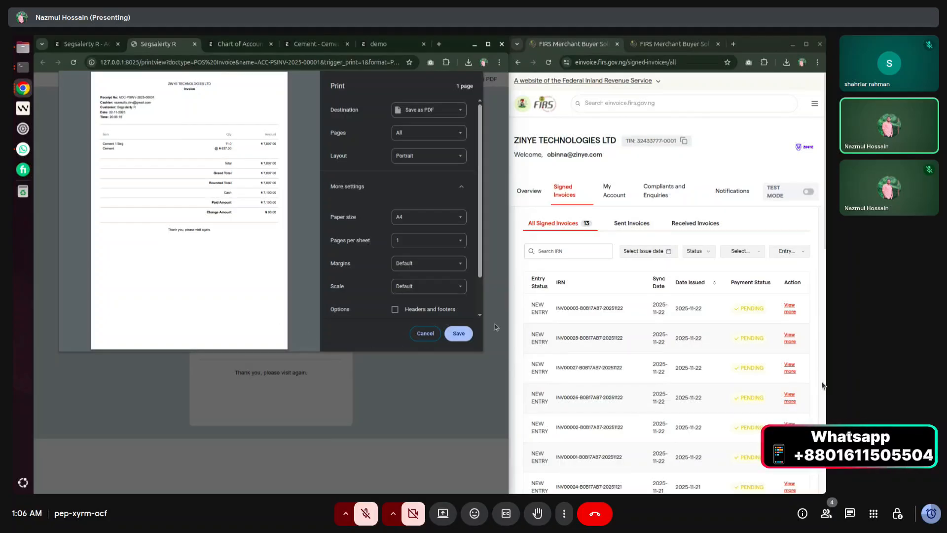
{"action": "left_click", "coordinate": [424, 333]}
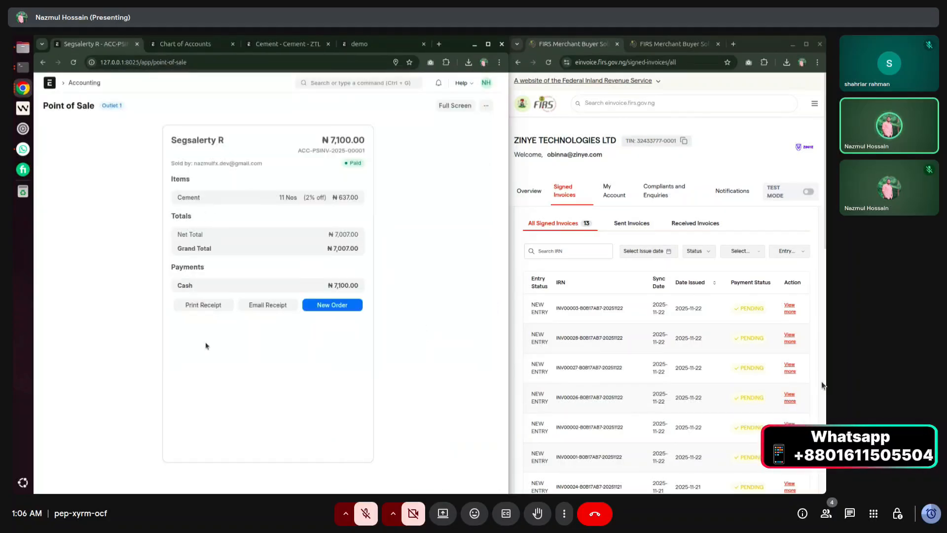
Switch the Point of Sale to full screen and full width and start a new order.
{"action": "left_click", "coordinate": [451, 105]}
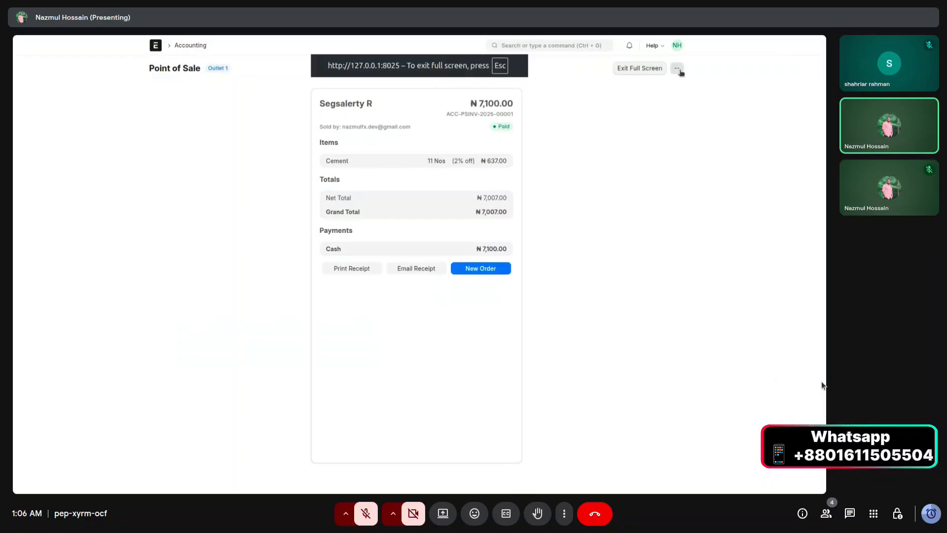
{"action": "left_click", "coordinate": [474, 268]}
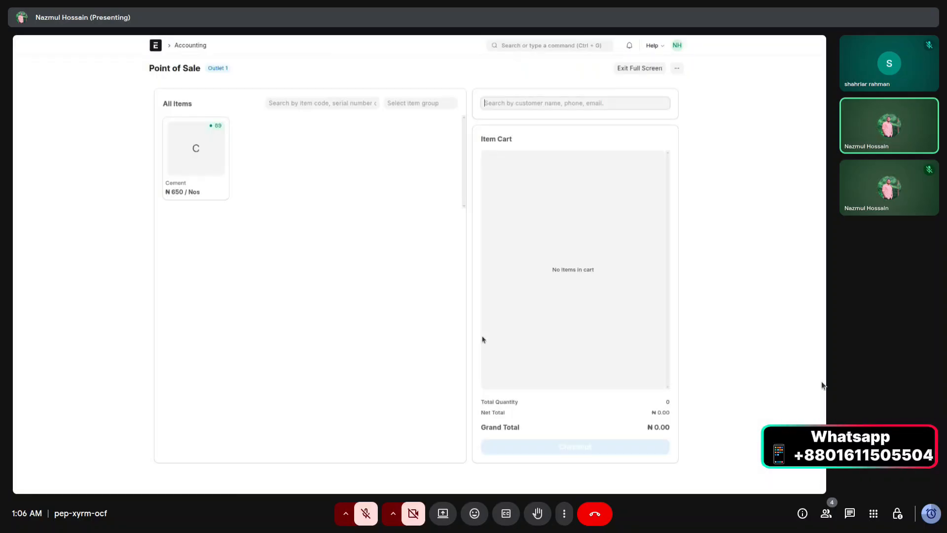
{"action": "left_click", "coordinate": [299, 238]}
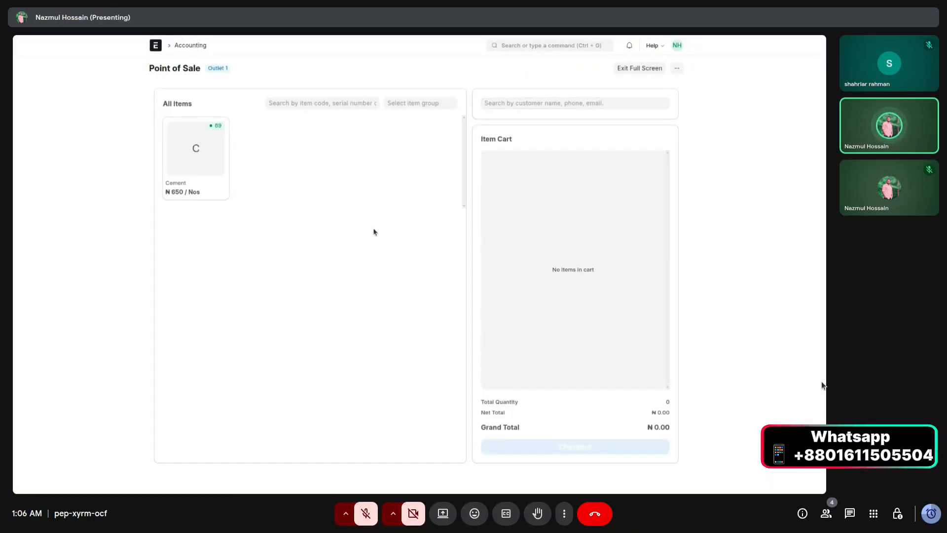
{"action": "left_click", "coordinate": [677, 46]}
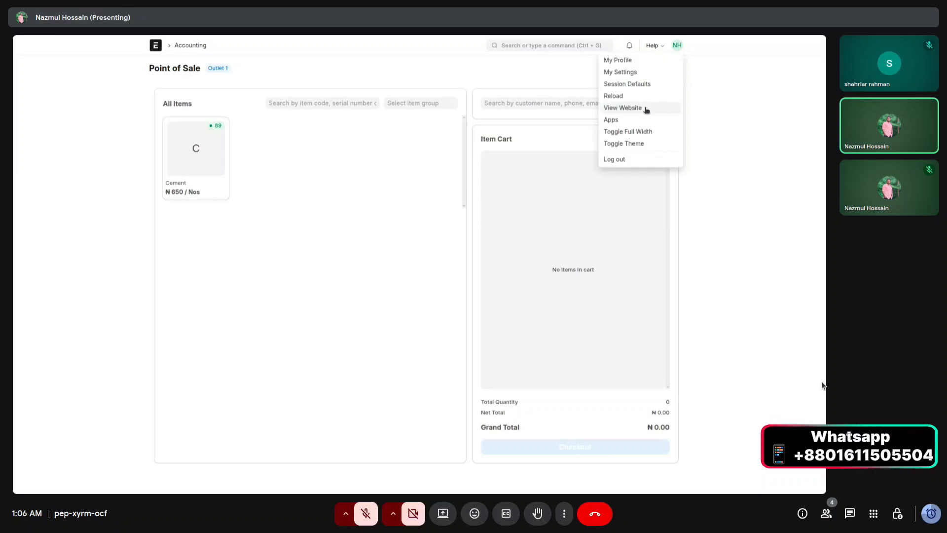
{"action": "left_click", "coordinate": [644, 131]}
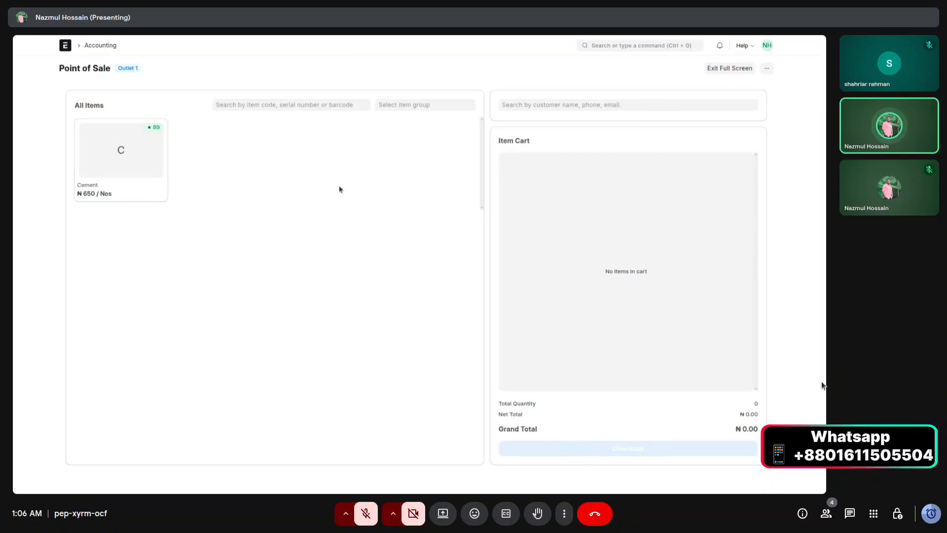
Select the previous customer and add 5 Nos Cement, totalling ₦3,250.
{"action": "left_click", "coordinate": [122, 168]}
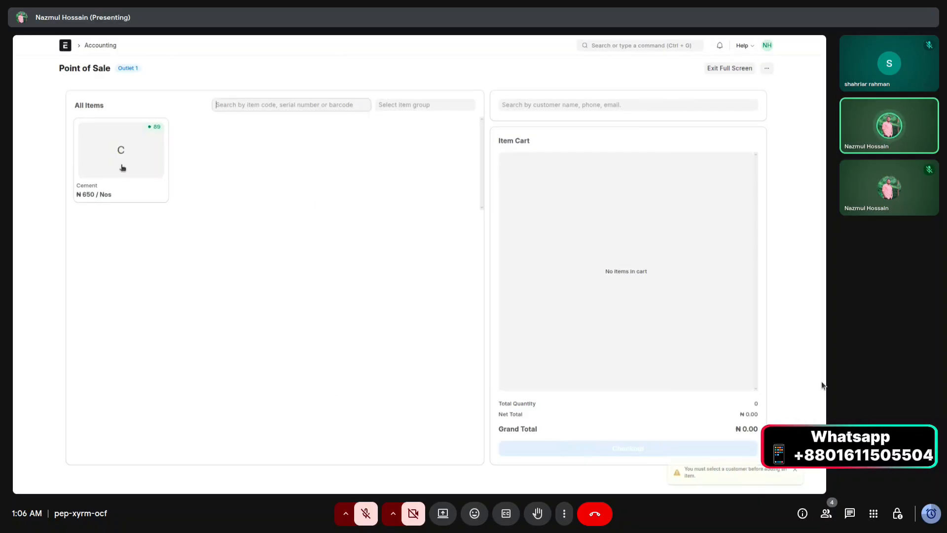
{"action": "left_click", "coordinate": [514, 105]}
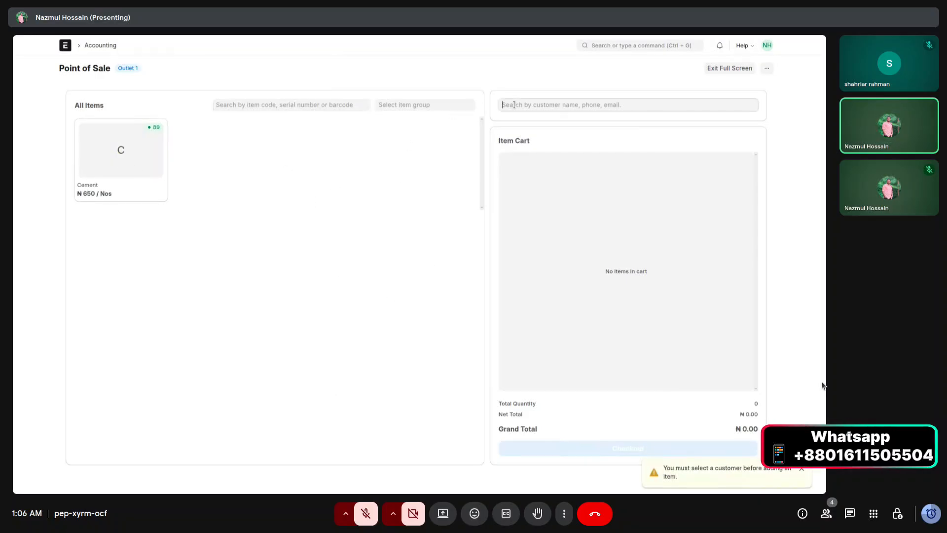
{"action": "left_click", "coordinate": [520, 139]}
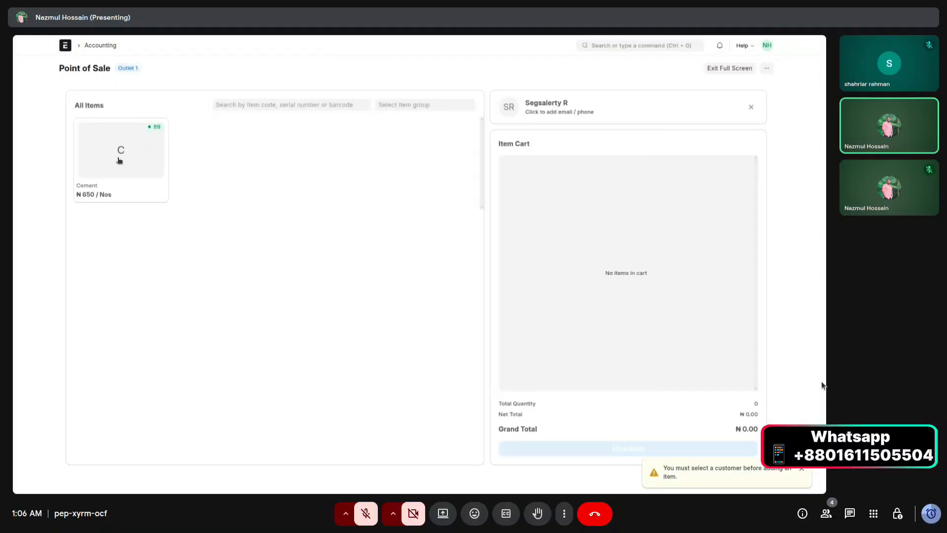
{"action": "left_click", "coordinate": [118, 160]}
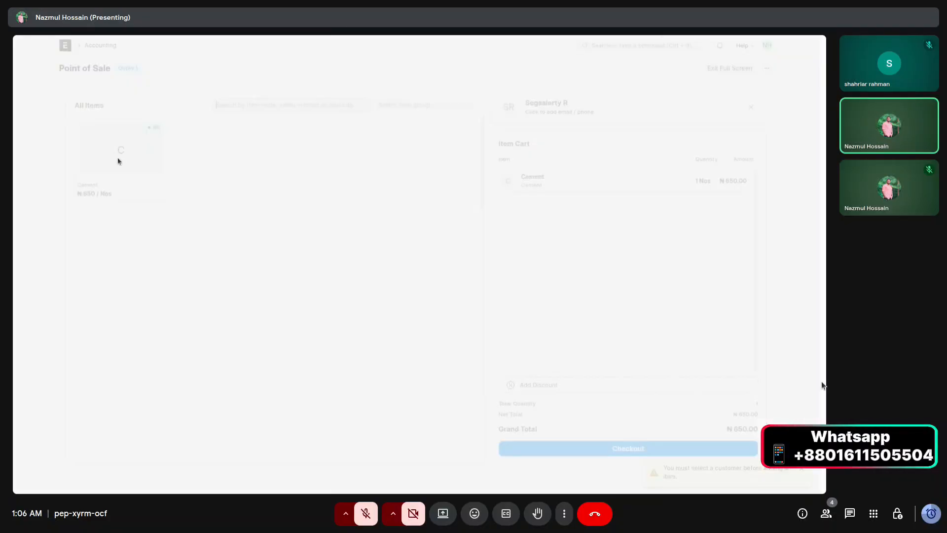
{"action": "left_click", "coordinate": [119, 161]}
{"action": "left_click", "coordinate": [118, 161]}
{"action": "left_click", "coordinate": [119, 161]}
{"action": "left_click", "coordinate": [119, 161]}
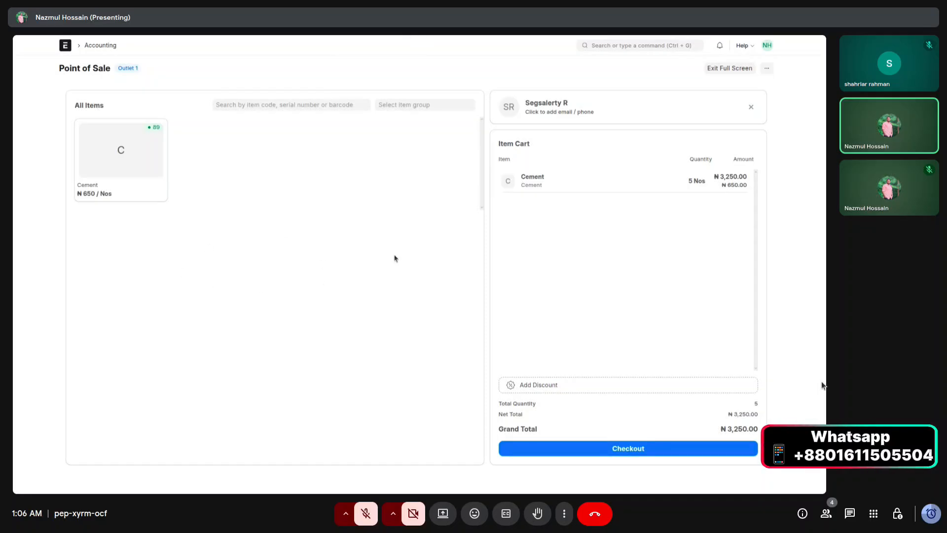
Complete and submit the ₦3,250 cash sale as ACC-PSINV-2025-00002, then start an empty order.
{"action": "left_click", "coordinate": [605, 449]}
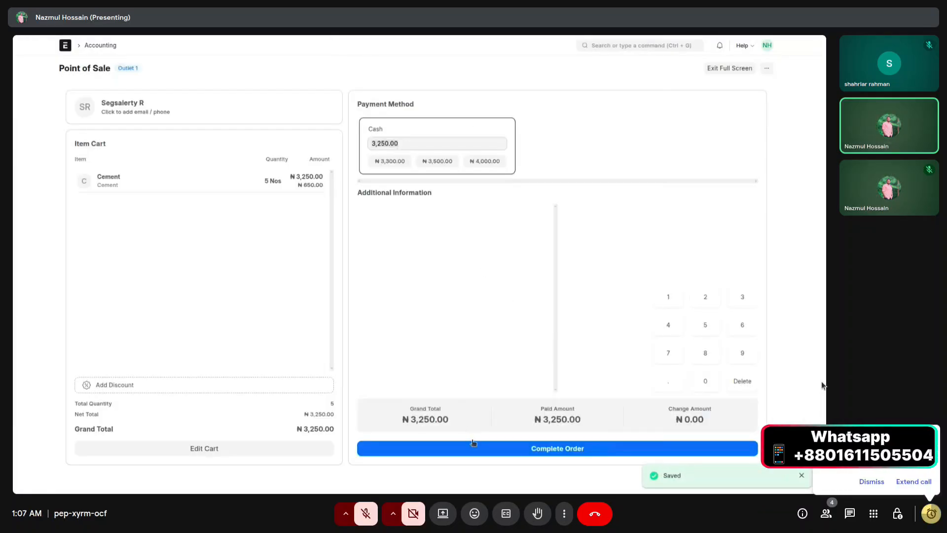
{"action": "left_click", "coordinate": [476, 449]}
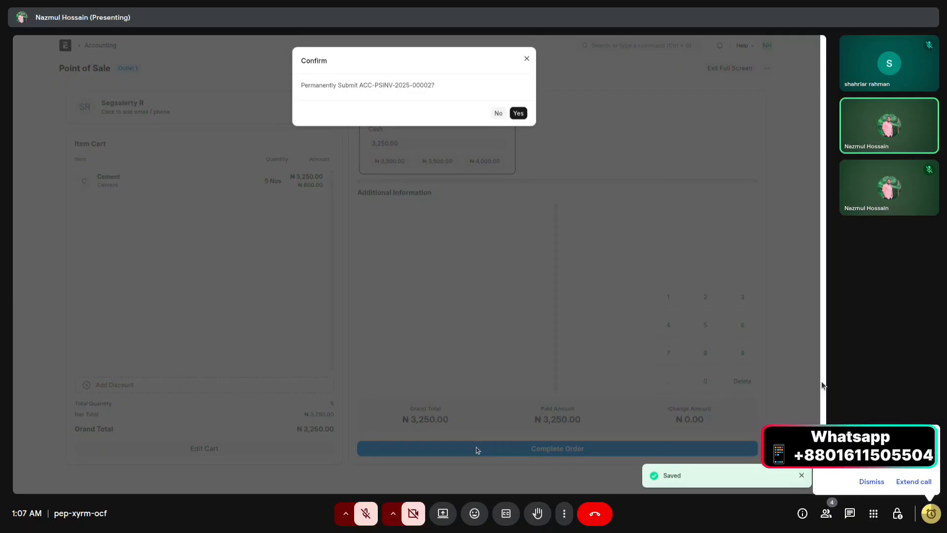
{"action": "left_click", "coordinate": [517, 113]}
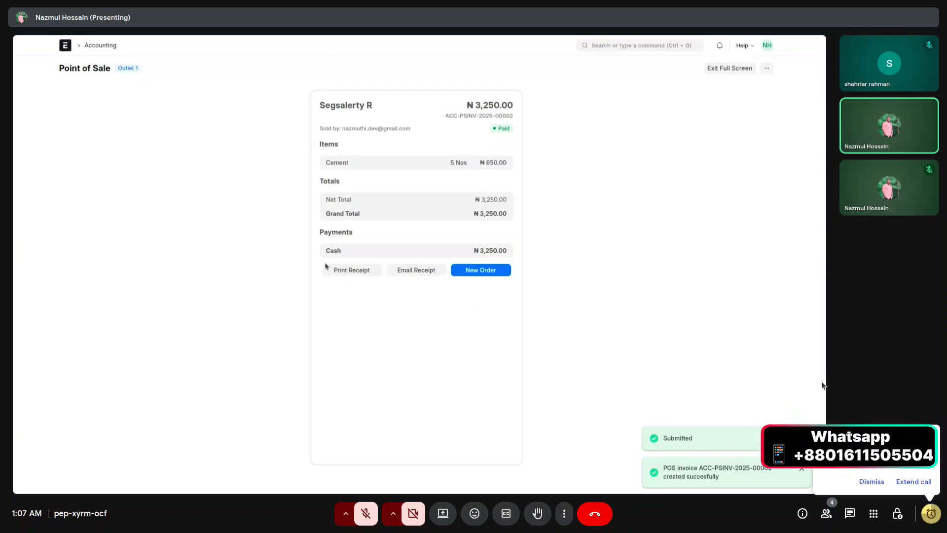
{"action": "left_click", "coordinate": [508, 272]}
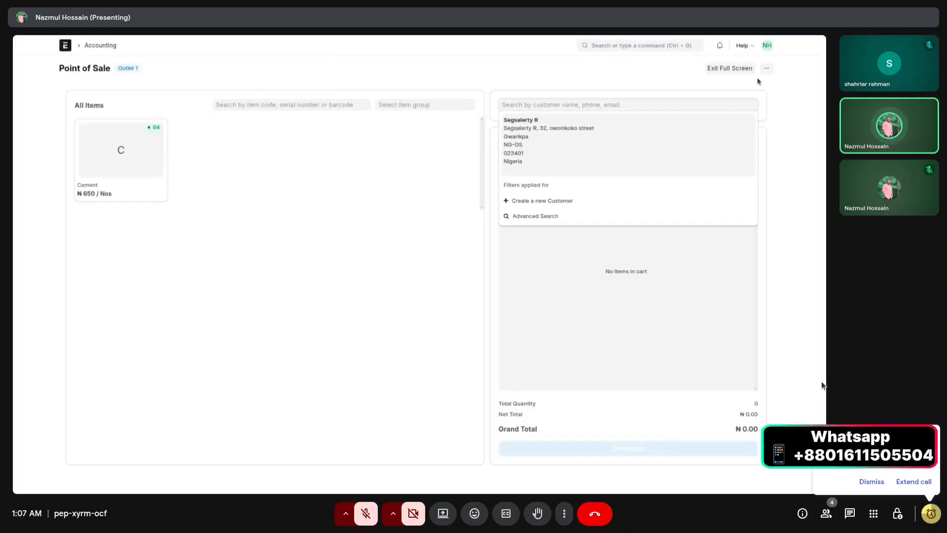
Close the POS to create a new closing entry linking both invoices (₦10,257.00 grand total).
{"action": "left_click", "coordinate": [766, 68]}
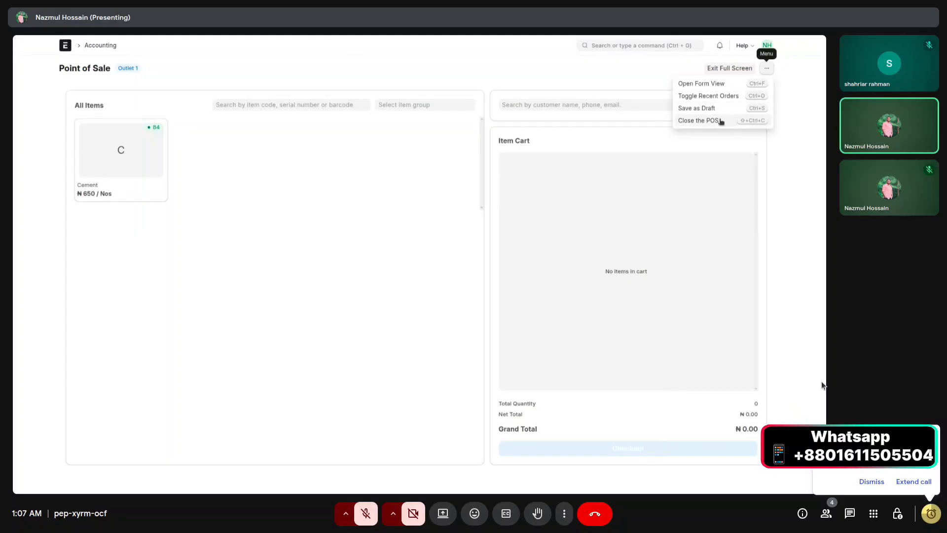
{"action": "left_click", "coordinate": [720, 121]}
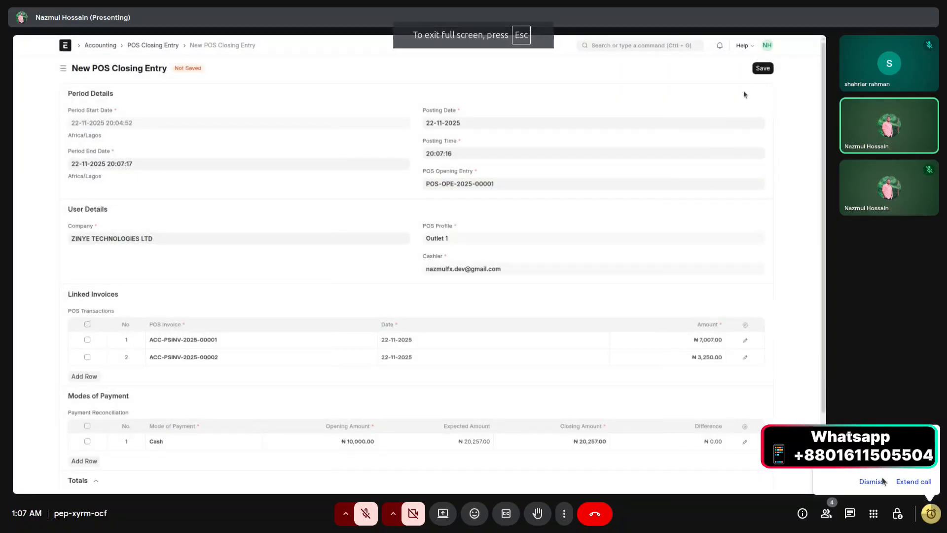
{"action": "scroll", "coordinate": [299, 317], "scroll_direction": "down", "scroll_amount": 1}
{"action": "left_click", "coordinate": [871, 482]}
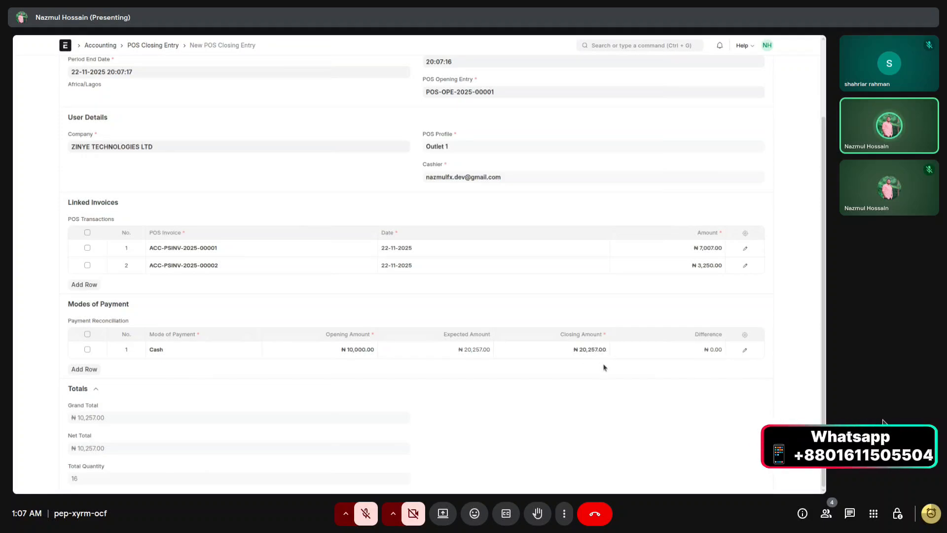
{"action": "scroll", "coordinate": [606, 366], "scroll_direction": "up", "scroll_amount": 2}
Save and submit POS-CLO-2025-00001, then highlight the FIRS status 200 and 201 messages.
{"action": "left_click", "coordinate": [763, 69]}
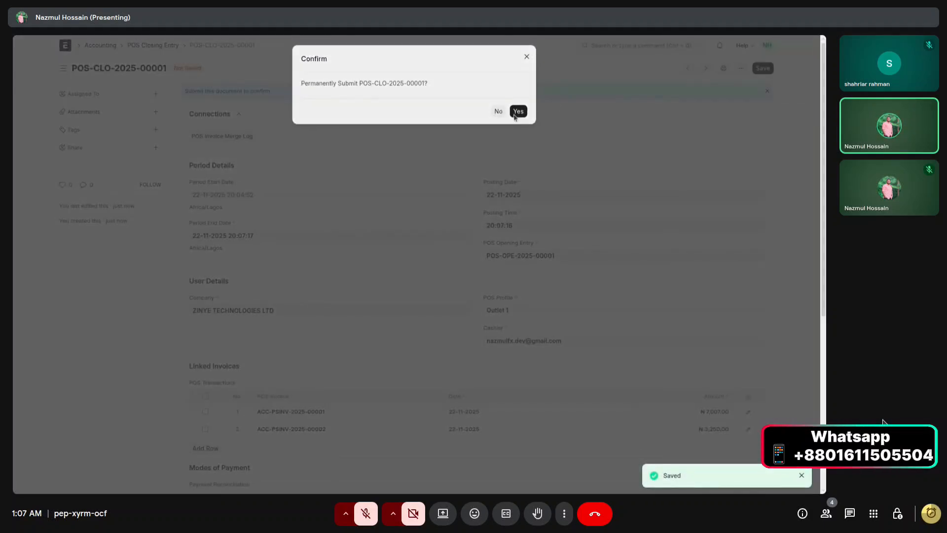
{"action": "left_click", "coordinate": [514, 118]}
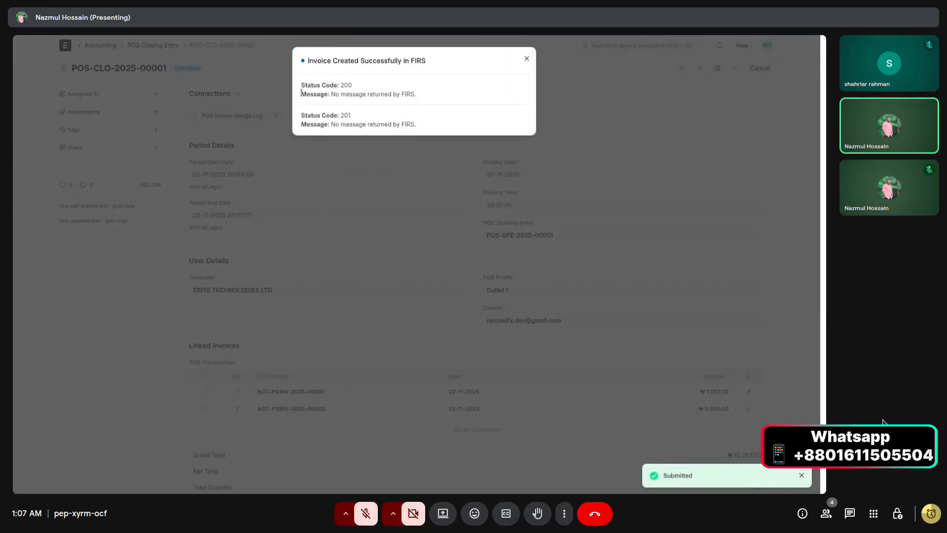
{"action": "left_click_drag", "start_coordinate": [302, 92], "coordinate": [420, 95]}
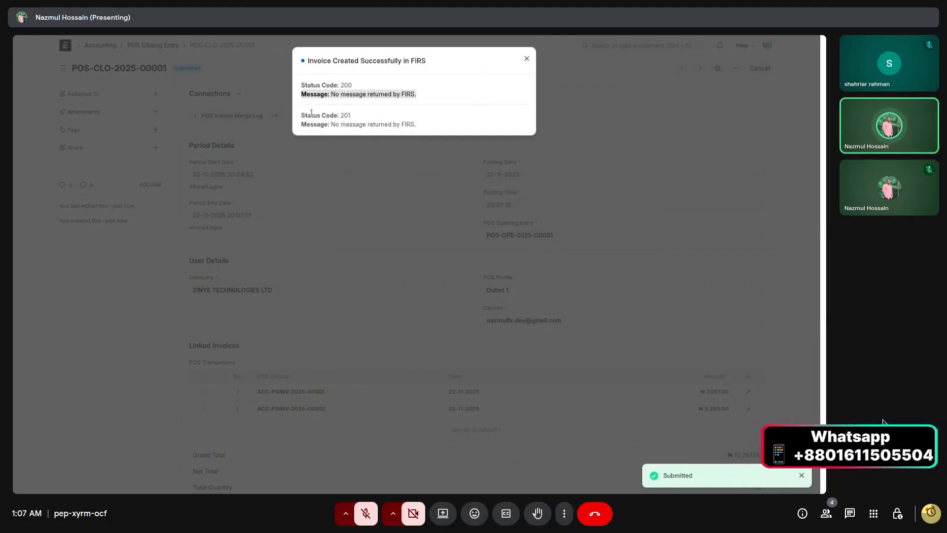
{"action": "left_click_drag", "start_coordinate": [301, 113], "coordinate": [425, 123]}
{"action": "left_click", "coordinate": [427, 124]}
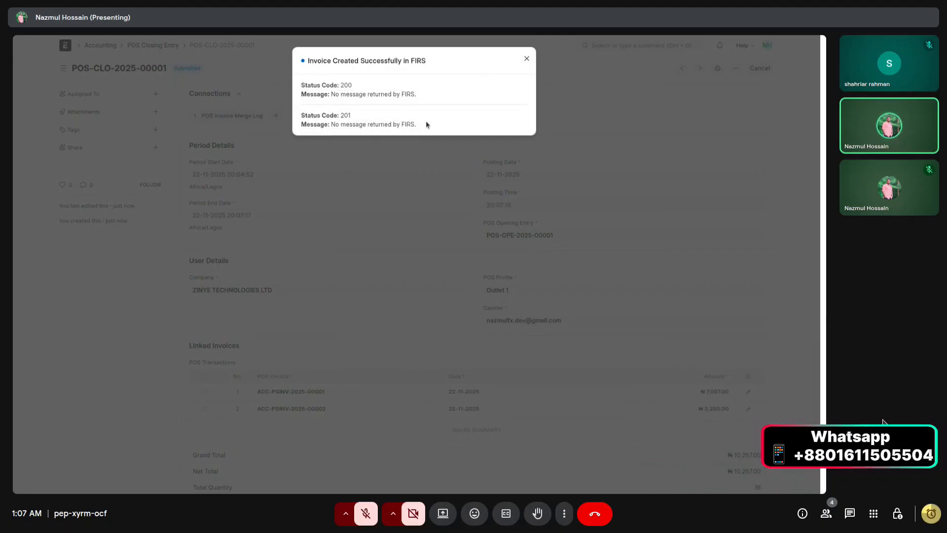
Dismiss the FIRS success message and close the search suggestions.
{"action": "left_click", "coordinate": [526, 59]}
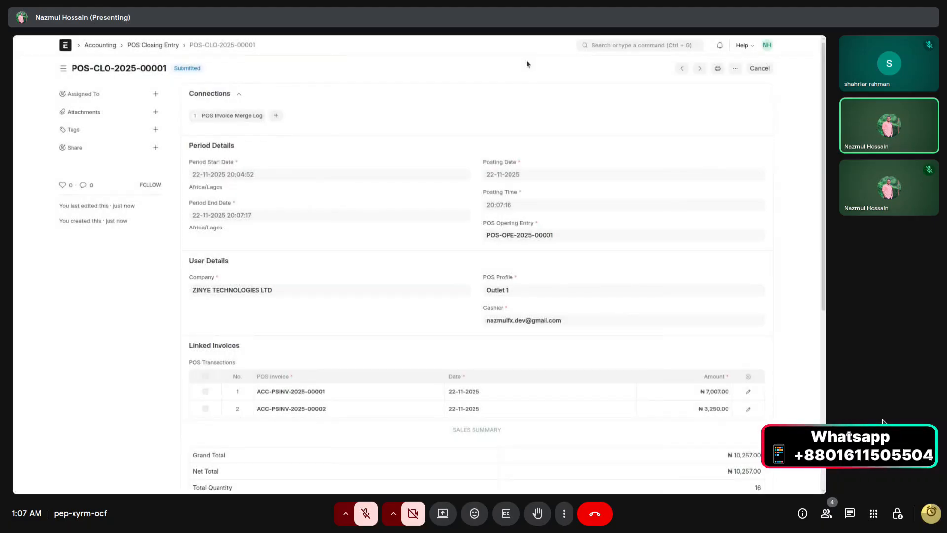
{"action": "left_click", "coordinate": [677, 45]}
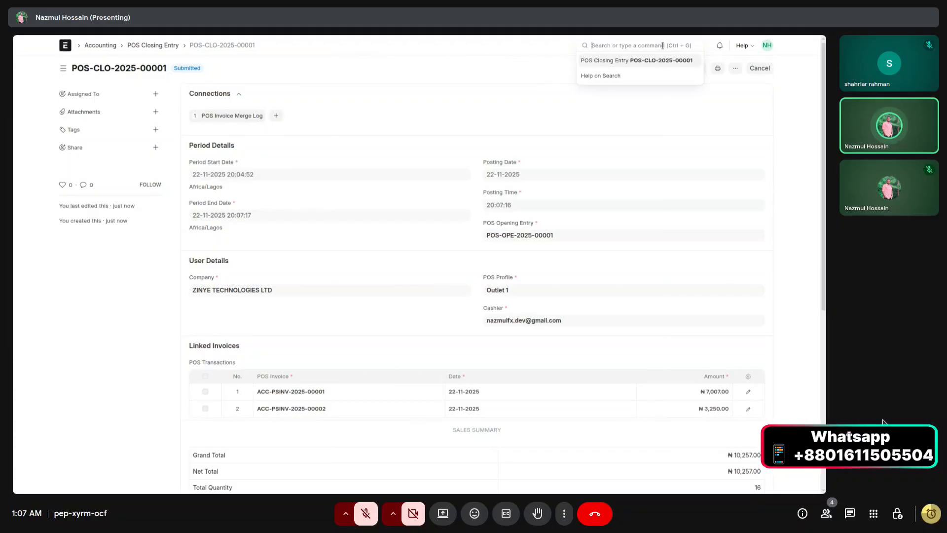
{"action": "left_click", "coordinate": [761, 80]}
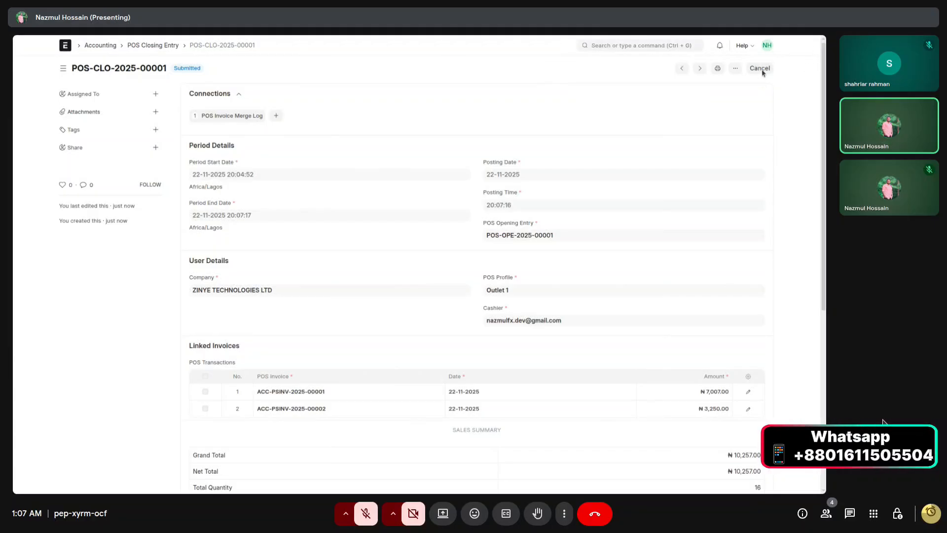
Exit full screen and search 'sales invoice' to reach the Sales Invoice list.
{"action": "mouse_move", "coordinate": [607, 37]}
{"action": "left_click", "coordinate": [419, 64]}
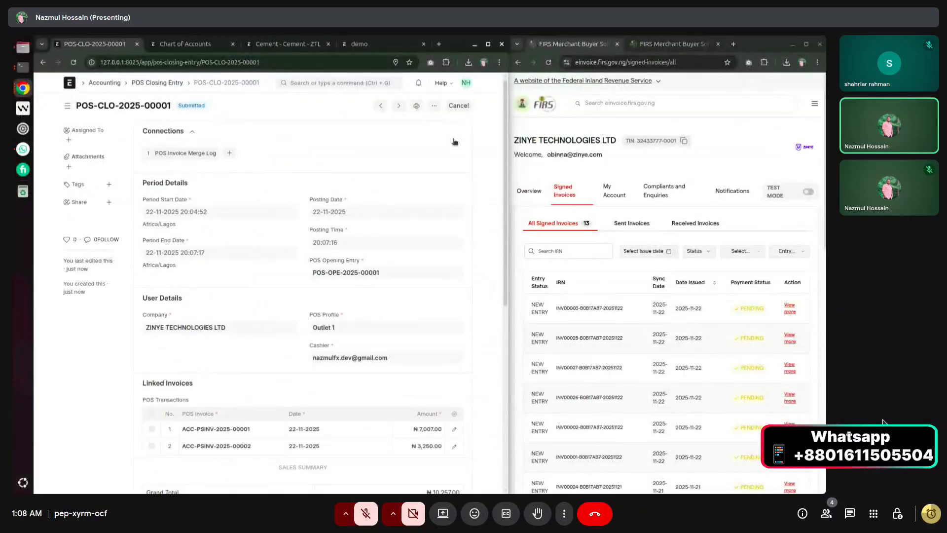
{"action": "left_click", "coordinate": [355, 85]}
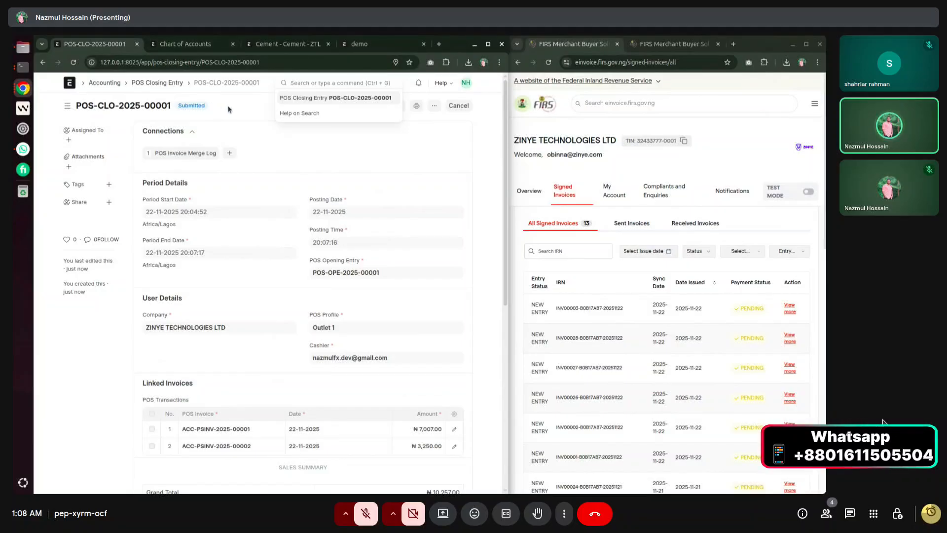
{"action": "type", "text": "sales invoice"}
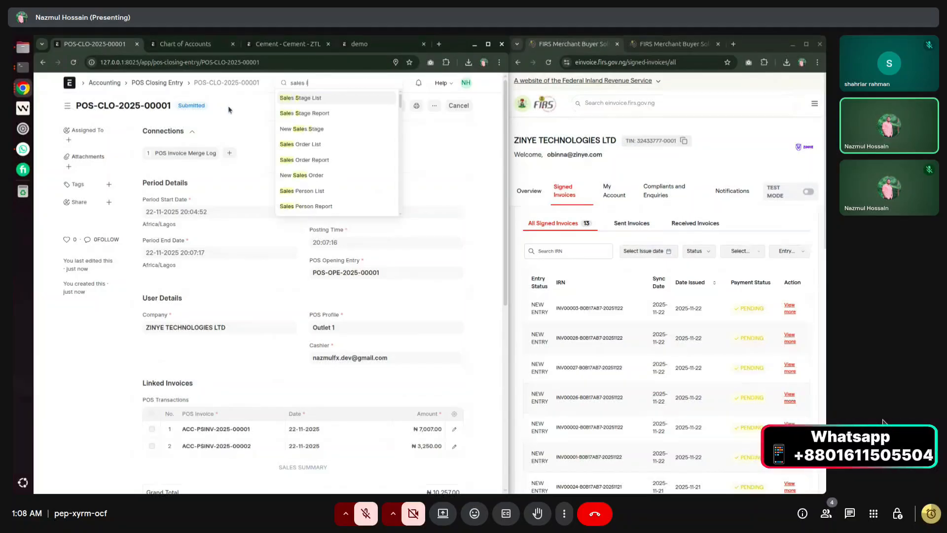
{"action": "key", "text": "Return"}
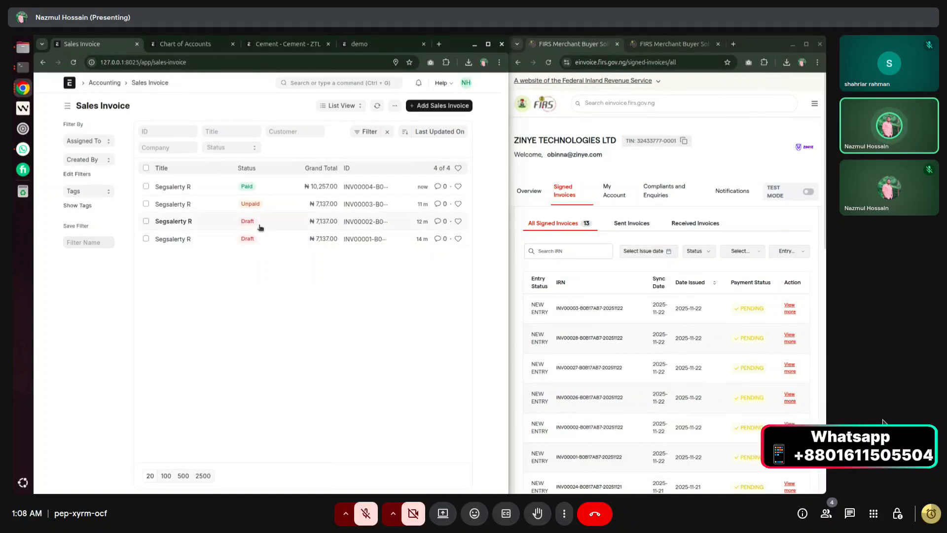
Glance at unpaid INV00003, then open and review paid INV00004 for ₦10,257.00.
{"action": "left_click", "coordinate": [179, 205]}
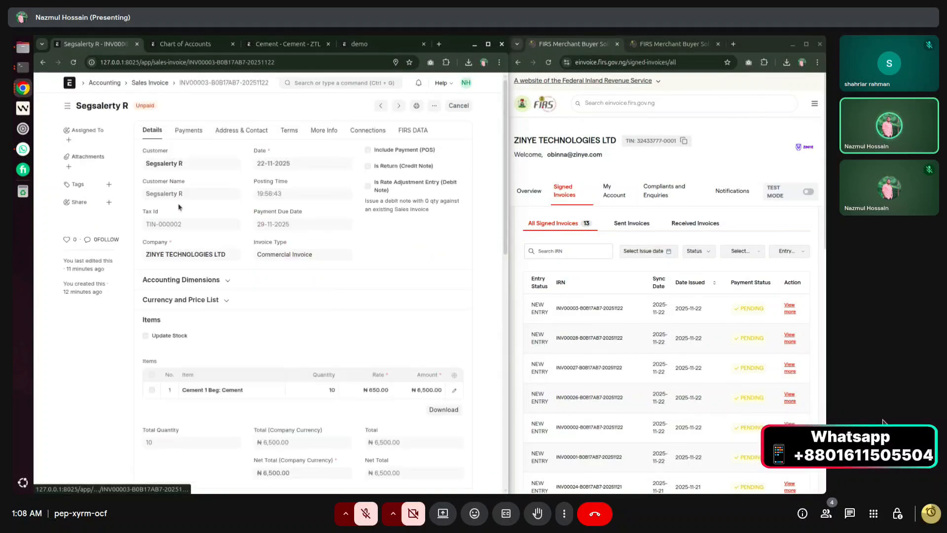
{"action": "left_click", "coordinate": [136, 84]}
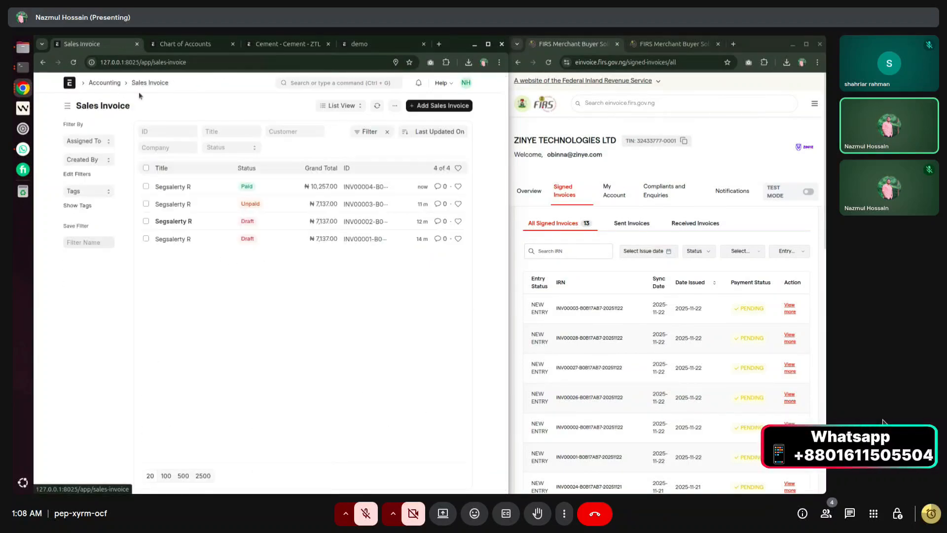
{"action": "left_click", "coordinate": [168, 186]}
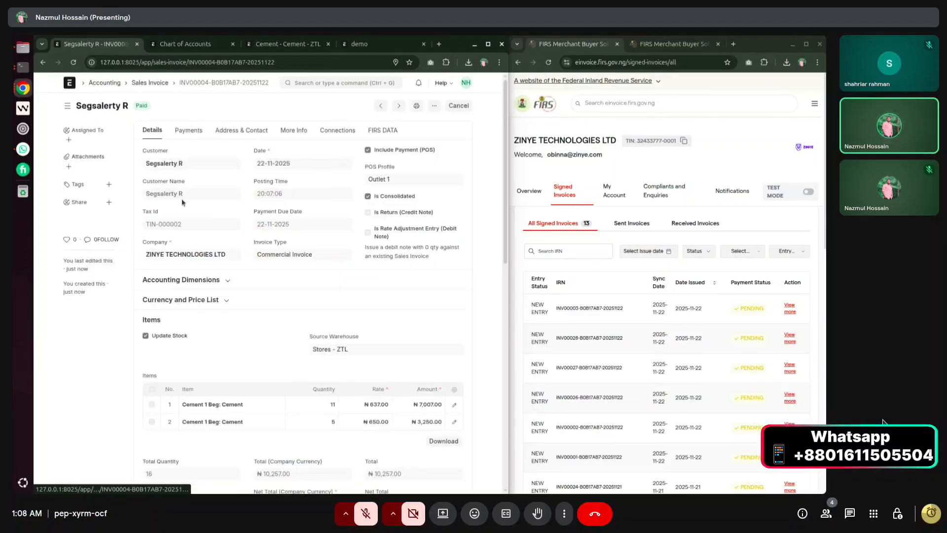
{"action": "scroll", "coordinate": [213, 286], "scroll_direction": "down", "scroll_amount": 3}
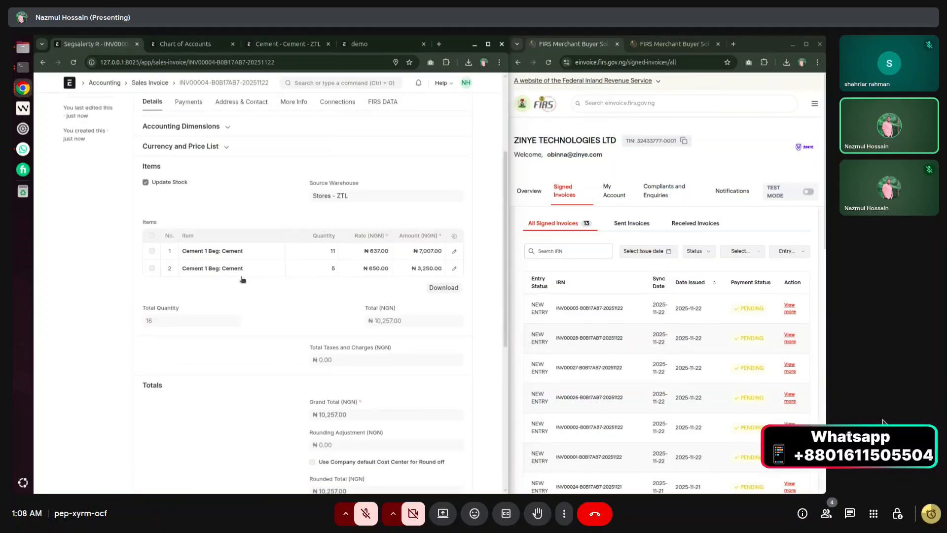
{"action": "scroll", "coordinate": [205, 289], "scroll_direction": "up", "scroll_amount": 3}
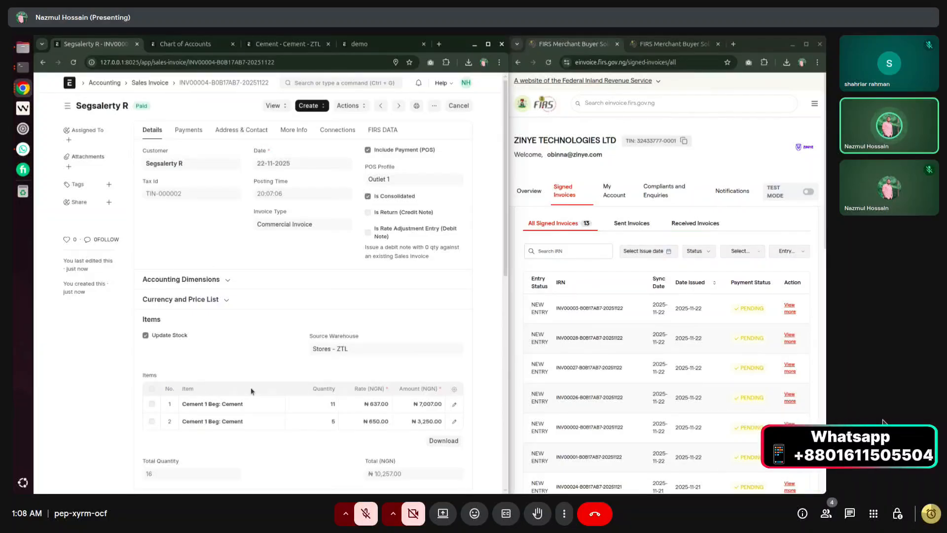
{"action": "scroll", "coordinate": [251, 387], "scroll_direction": "down", "scroll_amount": 2}
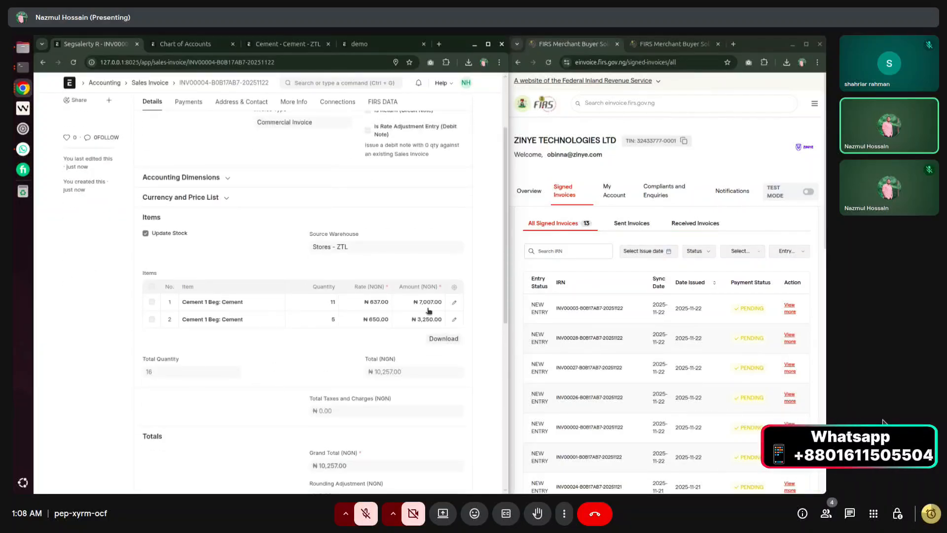
{"action": "scroll", "coordinate": [429, 267], "scroll_direction": "up", "scroll_amount": 2}
{"action": "scroll", "coordinate": [247, 262], "scroll_direction": "up", "scroll_amount": 2}
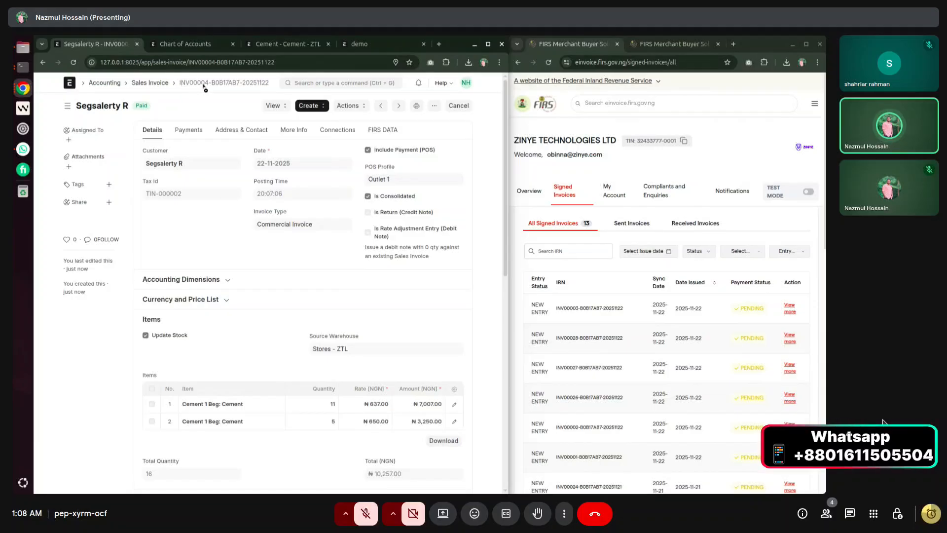
Copy the INV00004 number, reload the FIRS list, and open that e-invoice's details.
{"action": "left_click_drag", "start_coordinate": [205, 87], "coordinate": [177, 86]}
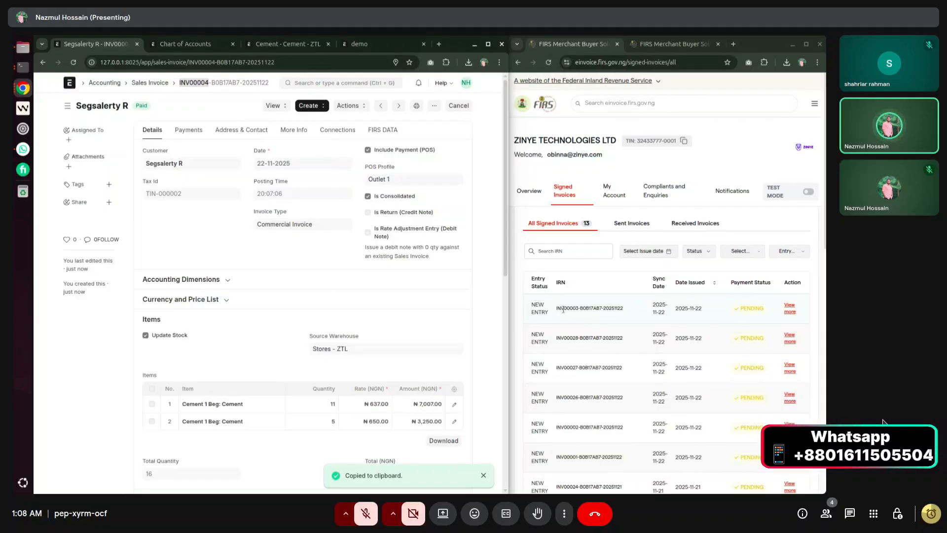
{"action": "left_click", "coordinate": [549, 62]}
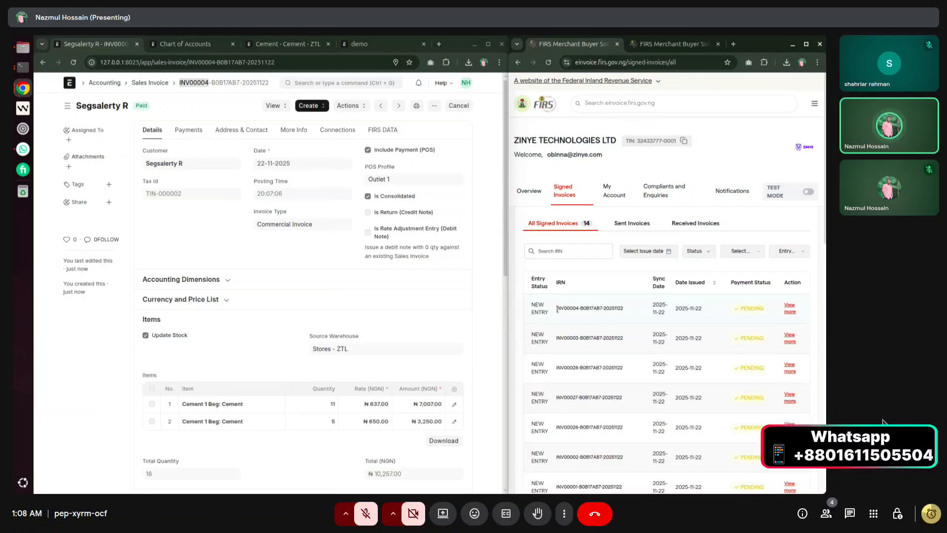
{"action": "left_click_drag", "start_coordinate": [557, 308], "coordinate": [618, 309]}
{"action": "left_click", "coordinate": [791, 307]}
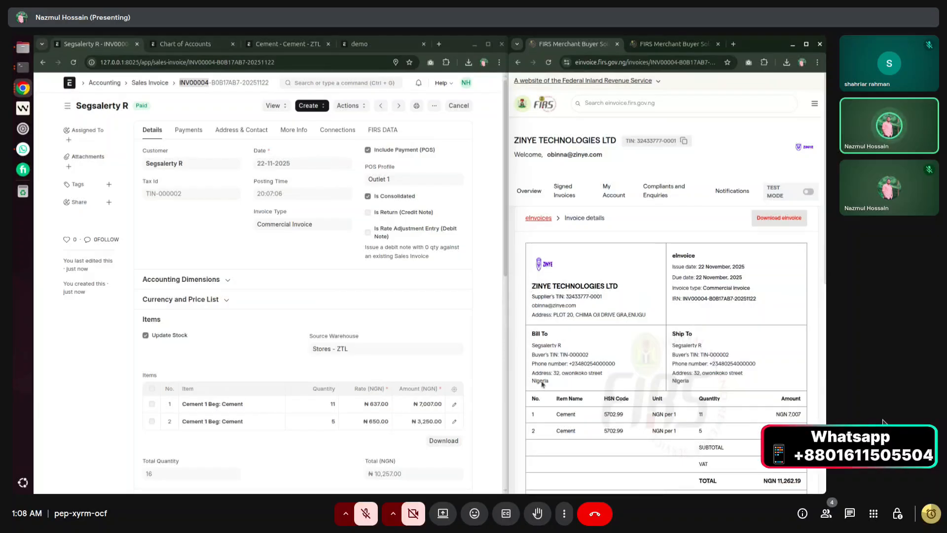
Review the INV00004 e-invoice details, then return to the All Signed Invoices list.
{"action": "scroll", "coordinate": [543, 385], "scroll_direction": "down", "scroll_amount": 1}
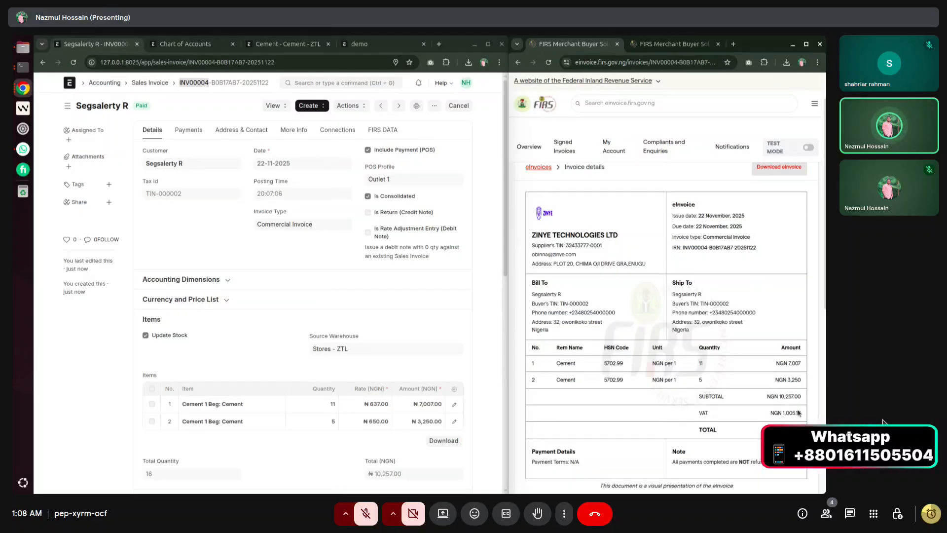
{"action": "scroll", "coordinate": [798, 413], "scroll_direction": "down", "scroll_amount": 2}
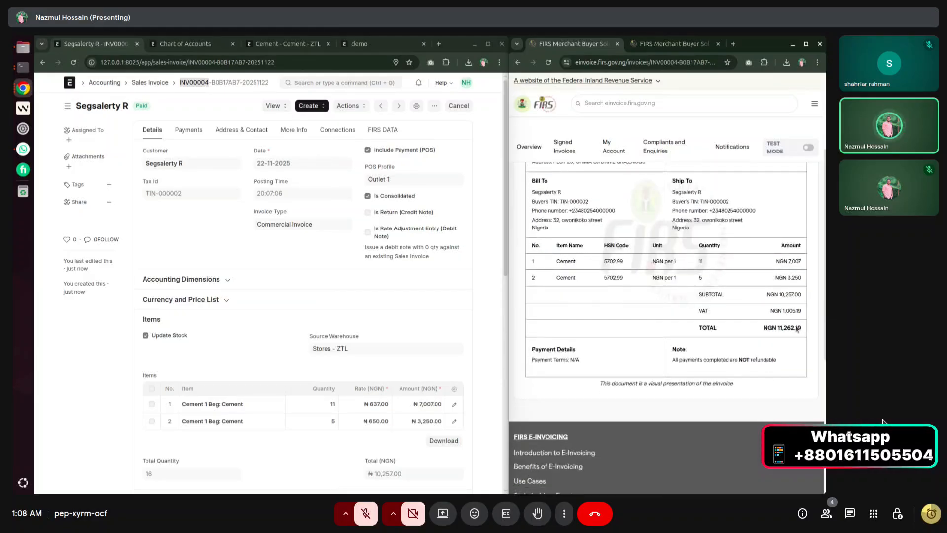
{"action": "scroll", "coordinate": [706, 326], "scroll_direction": "up", "scroll_amount": 3}
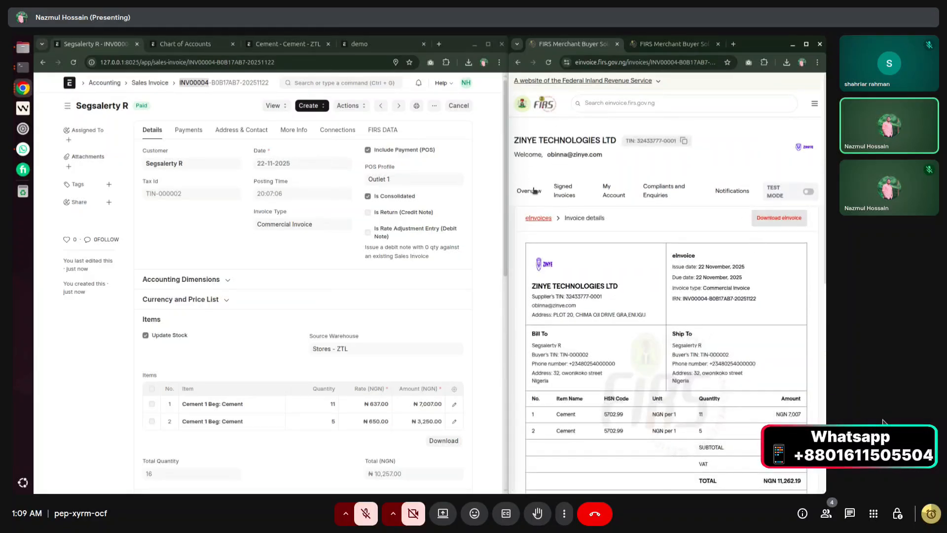
{"action": "left_click", "coordinate": [565, 193]}
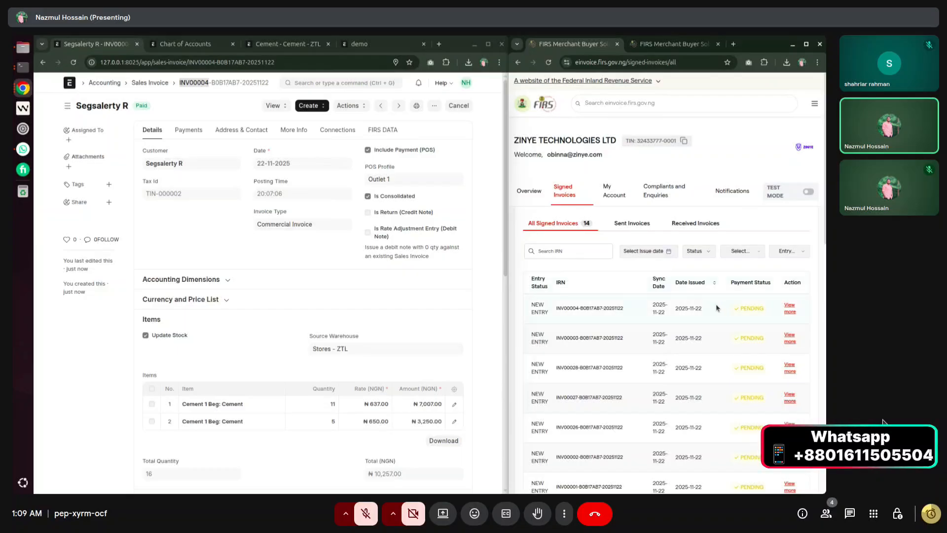
{"action": "left_click", "coordinate": [416, 105]}
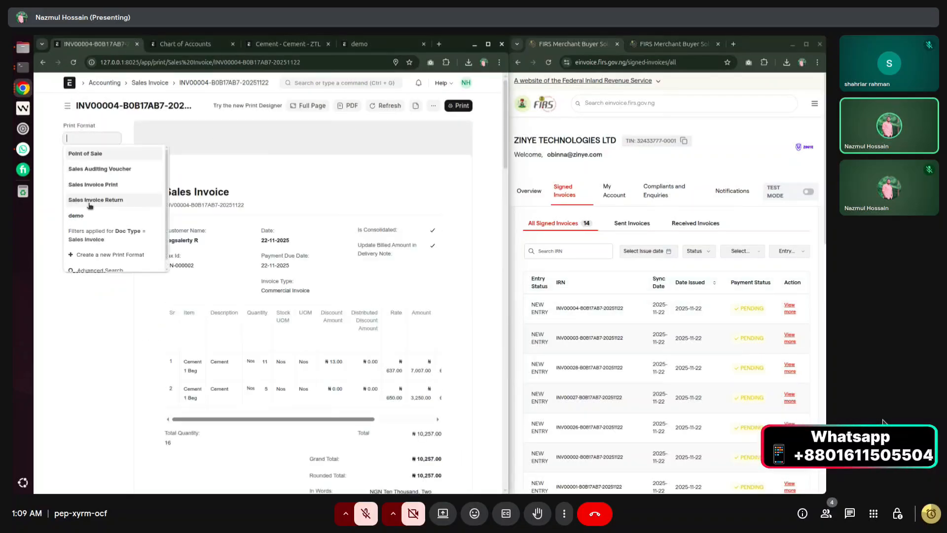
{"action": "left_click", "coordinate": [89, 215]}
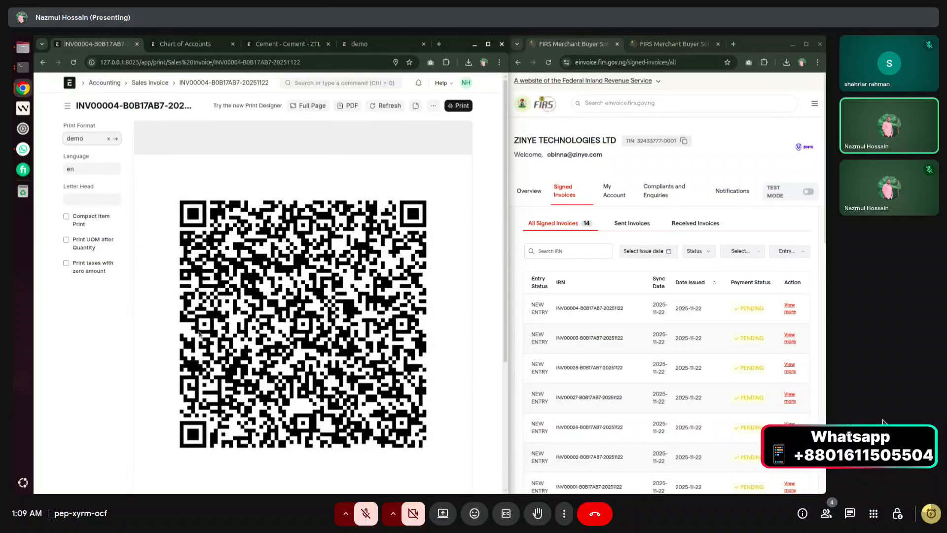
{"action": "scroll", "coordinate": [290, 291], "scroll_direction": "down", "scroll_amount": 5}
{"action": "scroll", "coordinate": [306, 283], "scroll_direction": "up", "scroll_amount": 5}
{"action": "scroll", "coordinate": [296, 271], "scroll_direction": "down", "scroll_amount": 5}
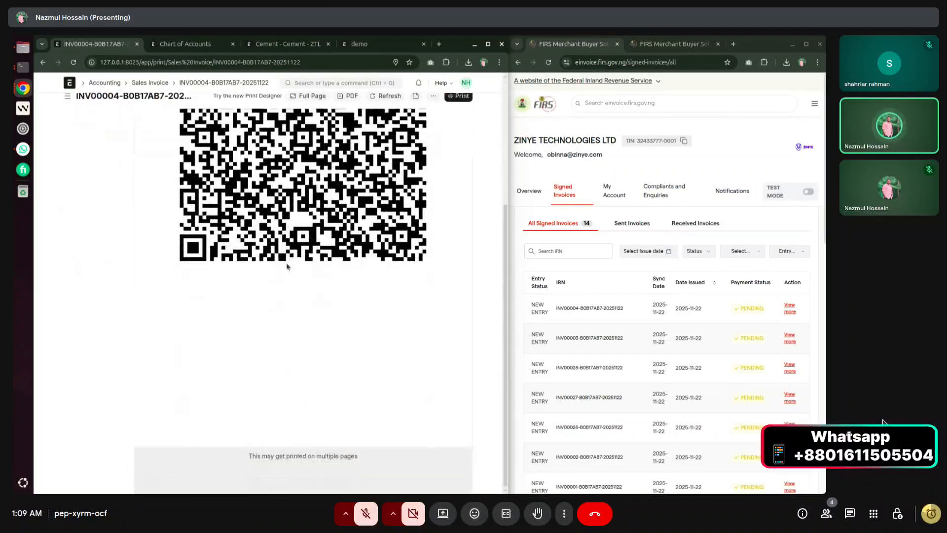
{"action": "scroll", "coordinate": [339, 323], "scroll_direction": "up", "scroll_amount": 5}
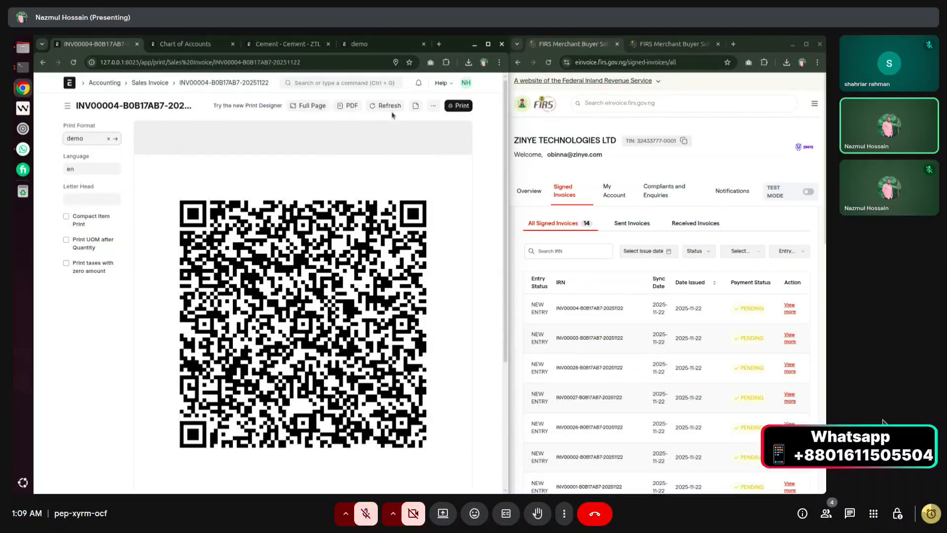
{"action": "left_click", "coordinate": [416, 106]}
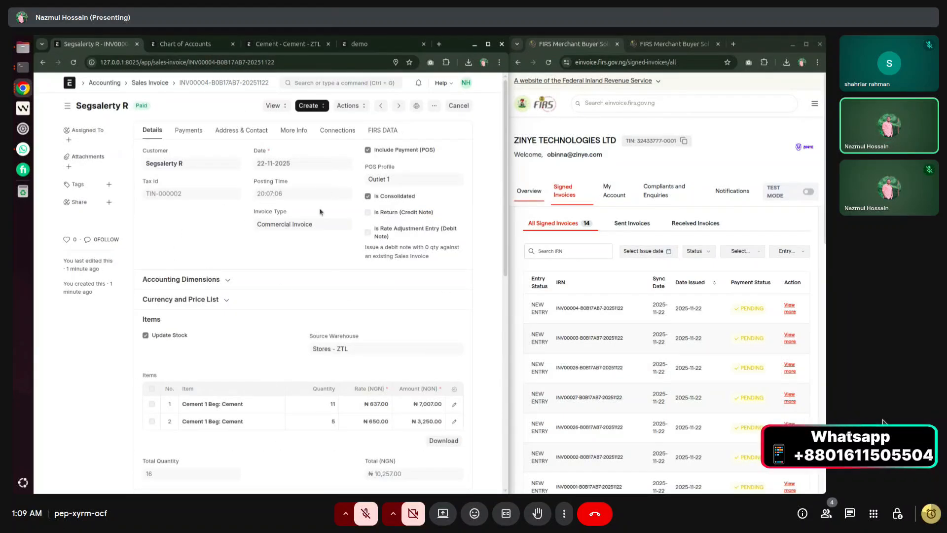
Reload the Chart of Accounts and expand Assets to Debtors and Liabilities to Duties and Taxes.
{"action": "left_click", "coordinate": [185, 43]}
{"action": "left_click", "coordinate": [74, 62]}
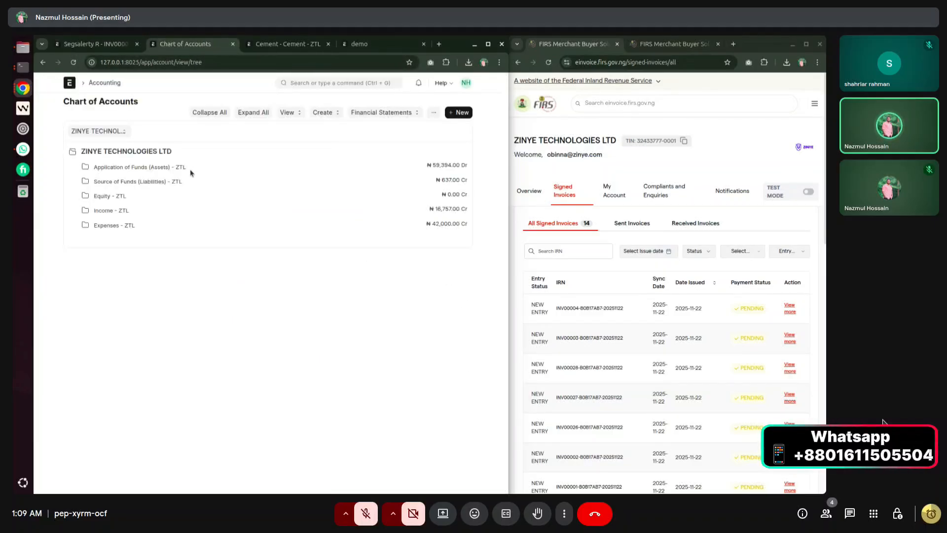
{"action": "left_click", "coordinate": [141, 169]}
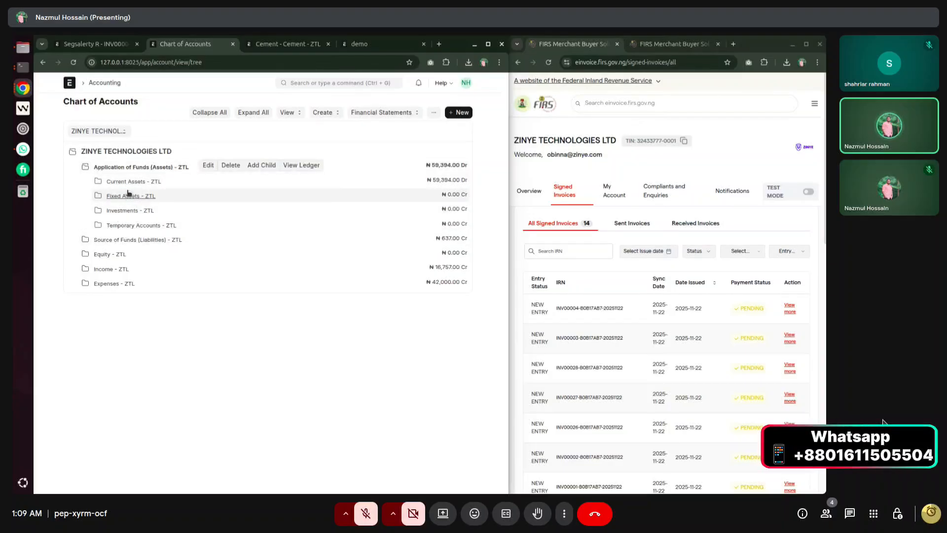
{"action": "left_click", "coordinate": [134, 182]}
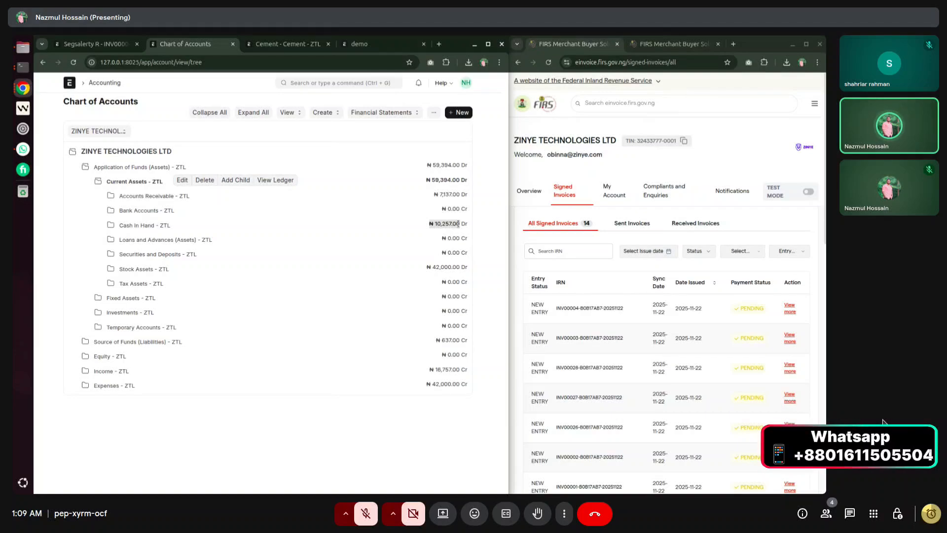
{"action": "left_click", "coordinate": [152, 196]}
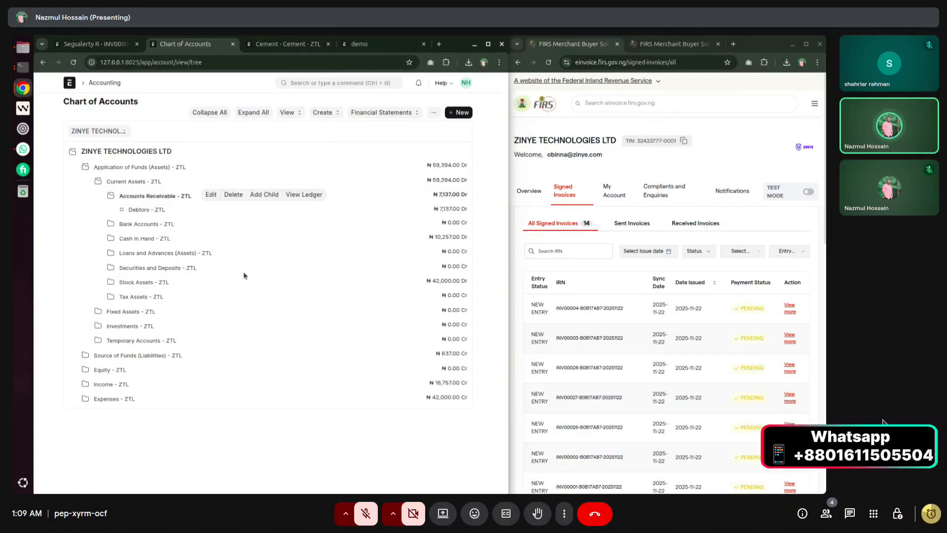
{"action": "left_click", "coordinate": [134, 356]}
{"action": "left_click", "coordinate": [133, 370]}
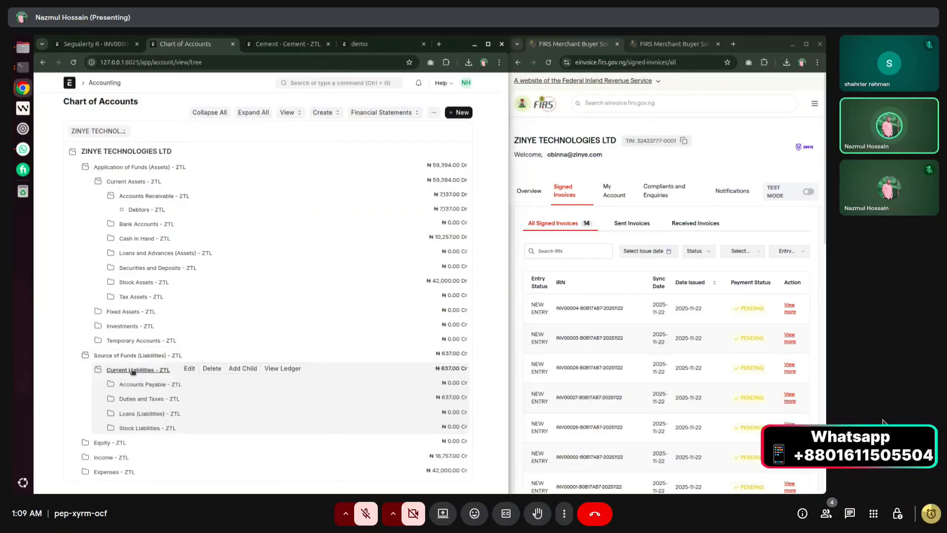
{"action": "left_click", "coordinate": [141, 399]}
Highlight the STANDARD_VAT balance of 487.50 and the LOCAL_SALES_TAX balance of 149.50.
{"action": "scroll", "coordinate": [179, 359], "scroll_direction": "down", "scroll_amount": 5}
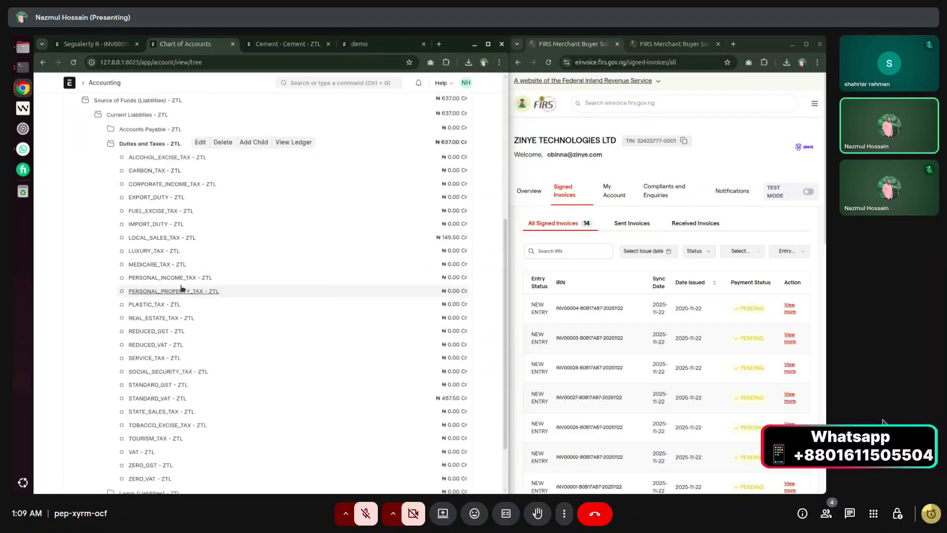
{"action": "scroll", "coordinate": [182, 289], "scroll_direction": "down", "scroll_amount": 1}
{"action": "scroll", "coordinate": [181, 288], "scroll_direction": "up", "scroll_amount": 1}
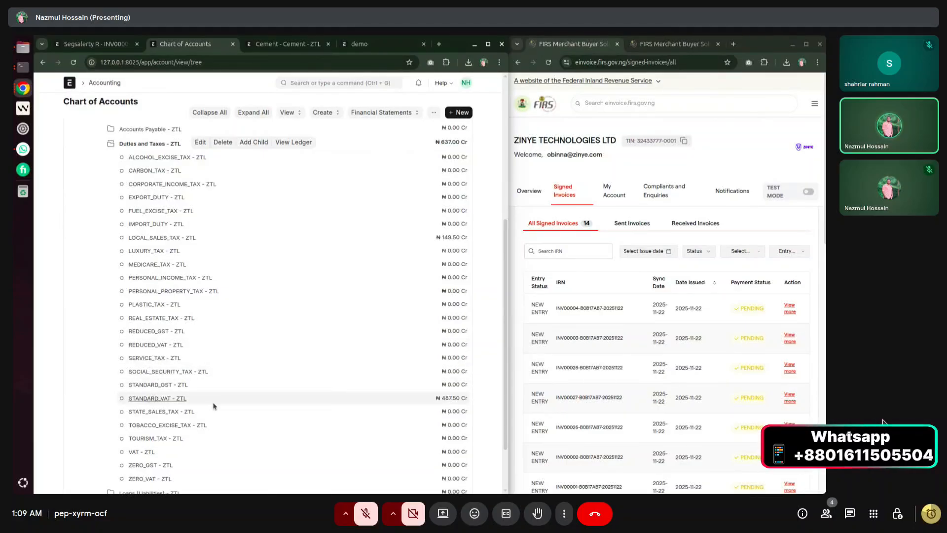
{"action": "left_click_drag", "start_coordinate": [434, 398], "coordinate": [463, 398]}
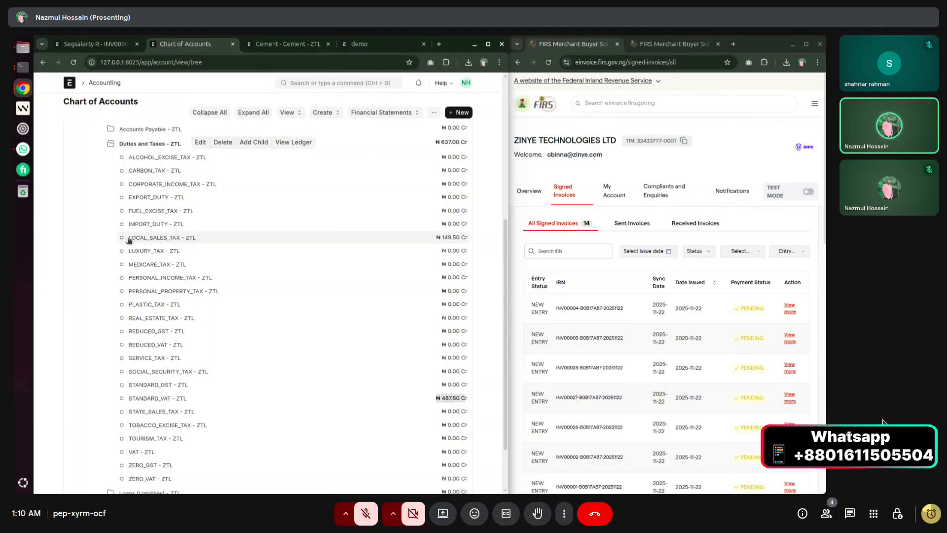
{"action": "left_click_drag", "start_coordinate": [436, 238], "coordinate": [457, 238]}
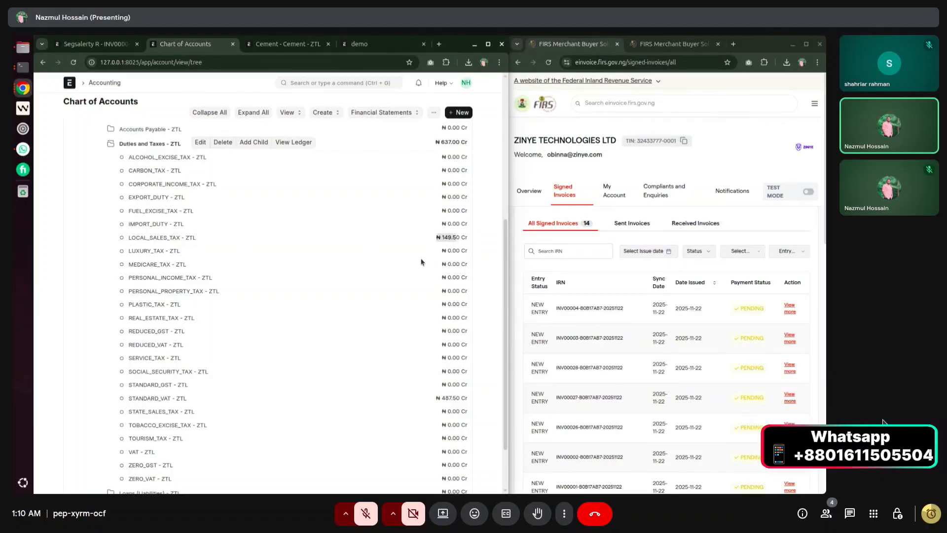
{"action": "scroll", "coordinate": [422, 262], "scroll_direction": "down", "scroll_amount": 1}
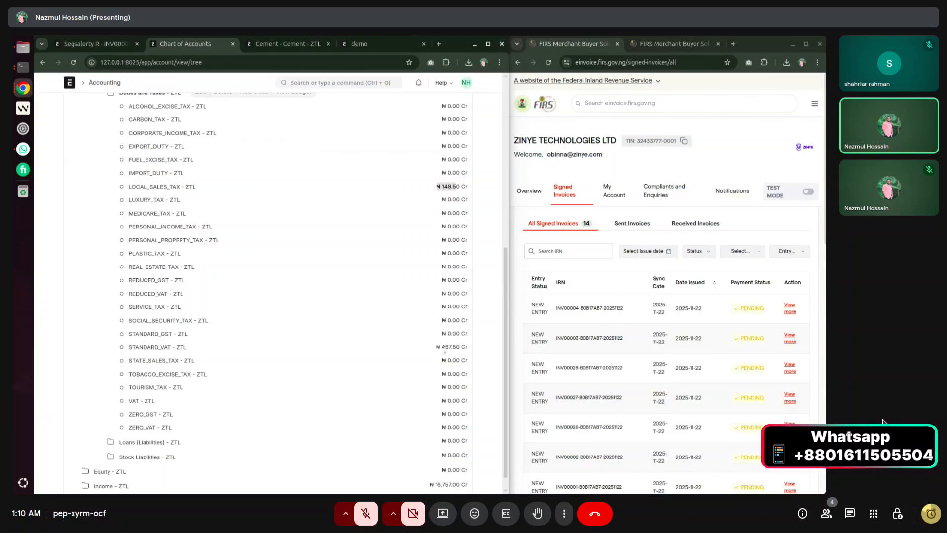
{"action": "scroll", "coordinate": [260, 337], "scroll_direction": "up", "scroll_amount": 4}
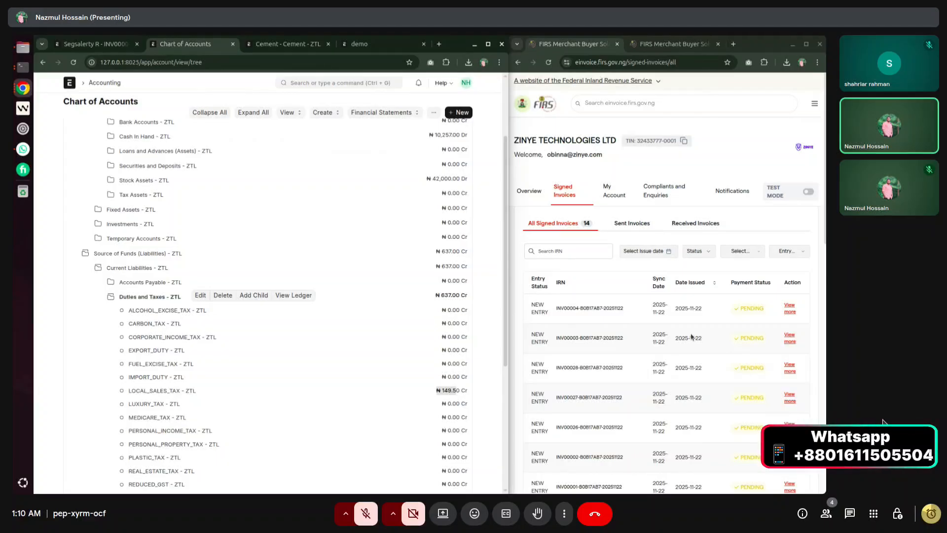
{"action": "scroll", "coordinate": [278, 327], "scroll_direction": "up", "scroll_amount": 2}
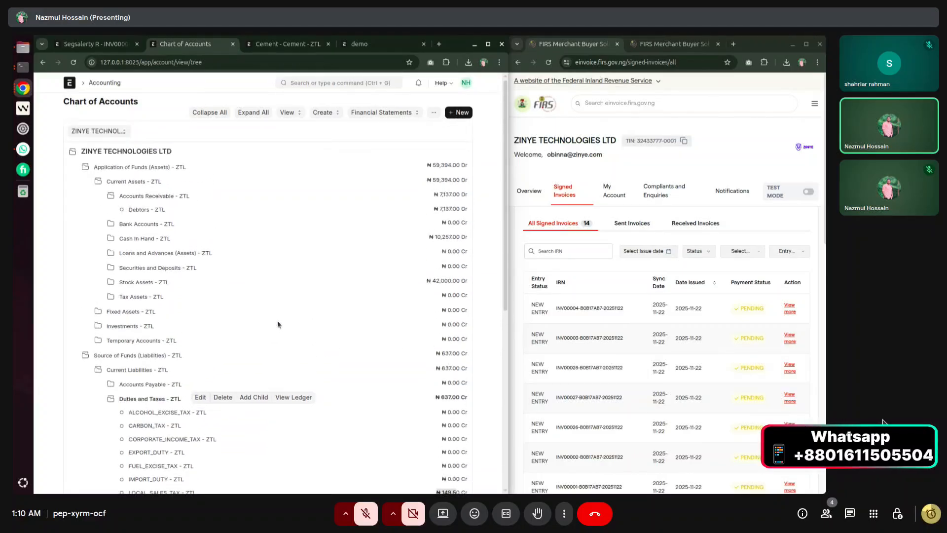
{"action": "scroll", "coordinate": [276, 323], "scroll_direction": "down", "scroll_amount": 6}
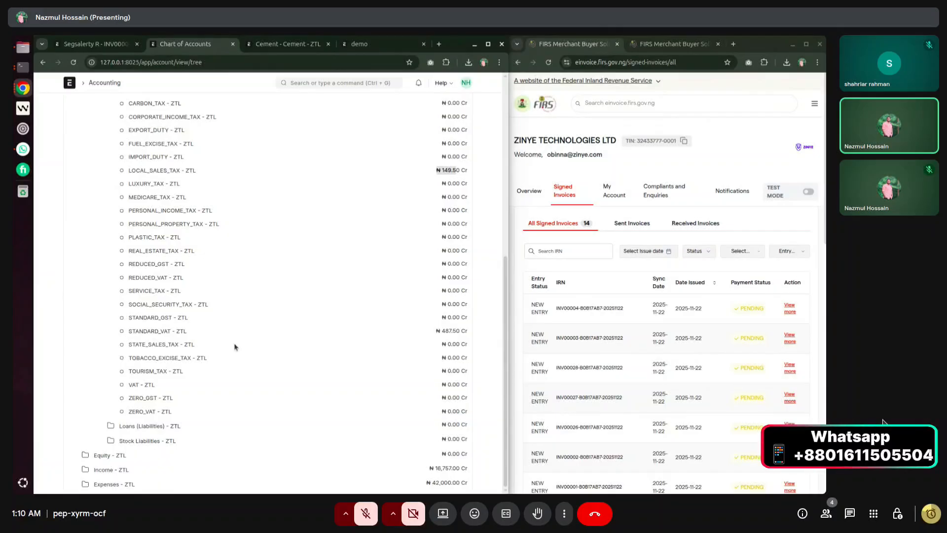
{"action": "scroll", "coordinate": [236, 347], "scroll_direction": "up", "scroll_amount": 6}
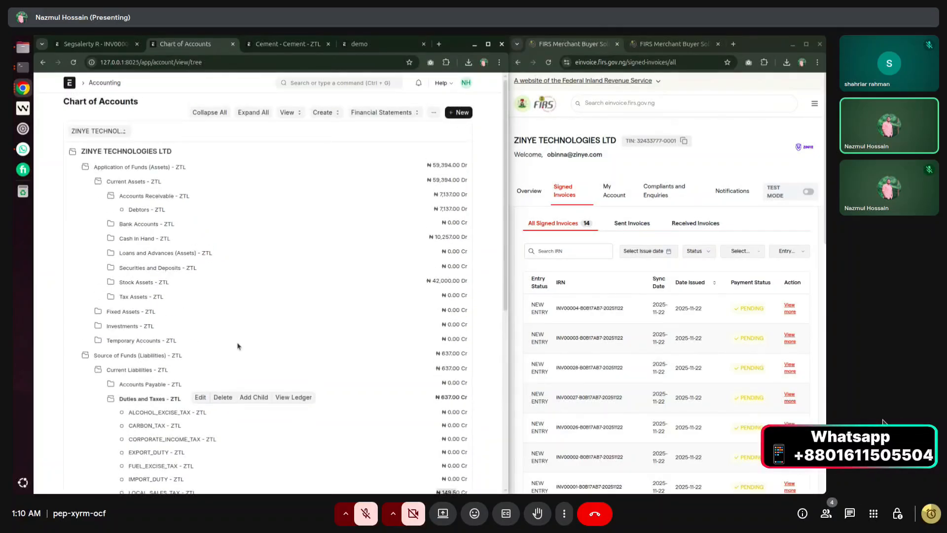
Switch back to the paid sales invoice and scroll through it.
{"action": "left_click", "coordinate": [104, 48]}
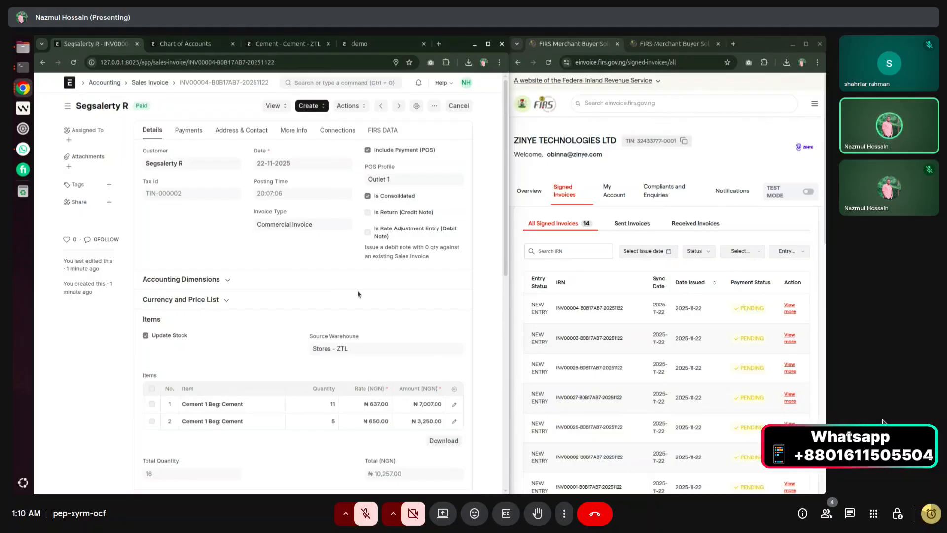
{"action": "scroll", "coordinate": [360, 331], "scroll_direction": "down", "scroll_amount": 5}
{"action": "scroll", "coordinate": [361, 334], "scroll_direction": "up", "scroll_amount": 5}
{"action": "scroll", "coordinate": [206, 316], "scroll_direction": "down", "scroll_amount": 2}
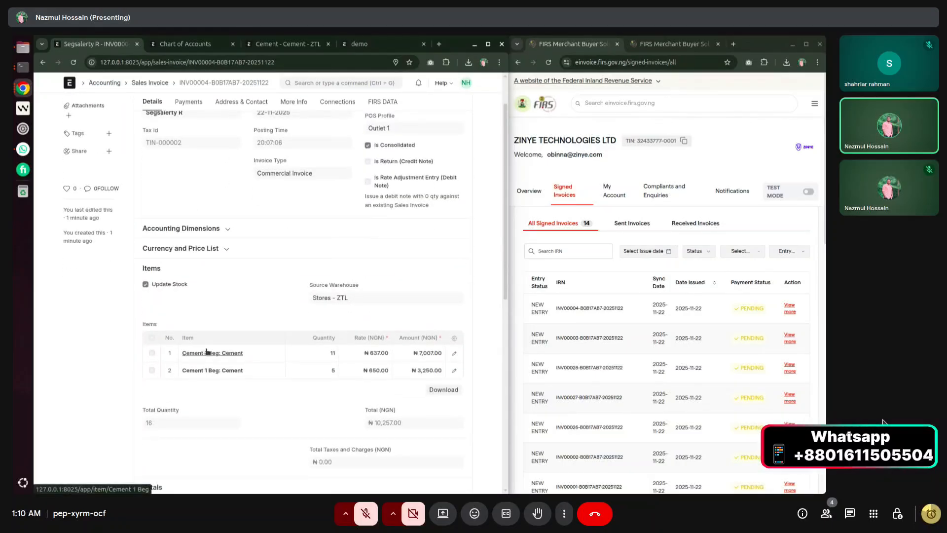
{"action": "scroll", "coordinate": [207, 353], "scroll_direction": "up", "scroll_amount": 2}
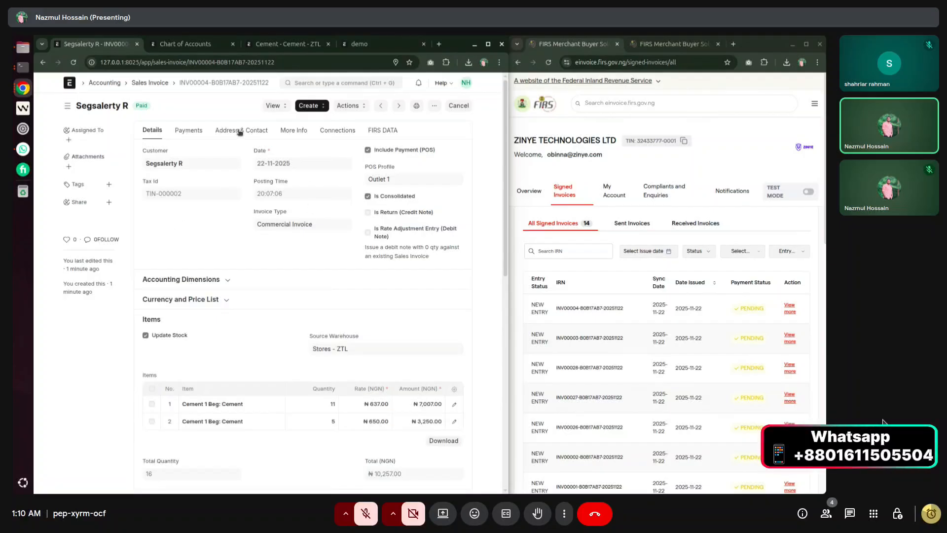
Review the Payments and FIRS DATA tabs, highlighting the invoice schema JSON, then return to the list.
{"action": "left_click", "coordinate": [187, 130]}
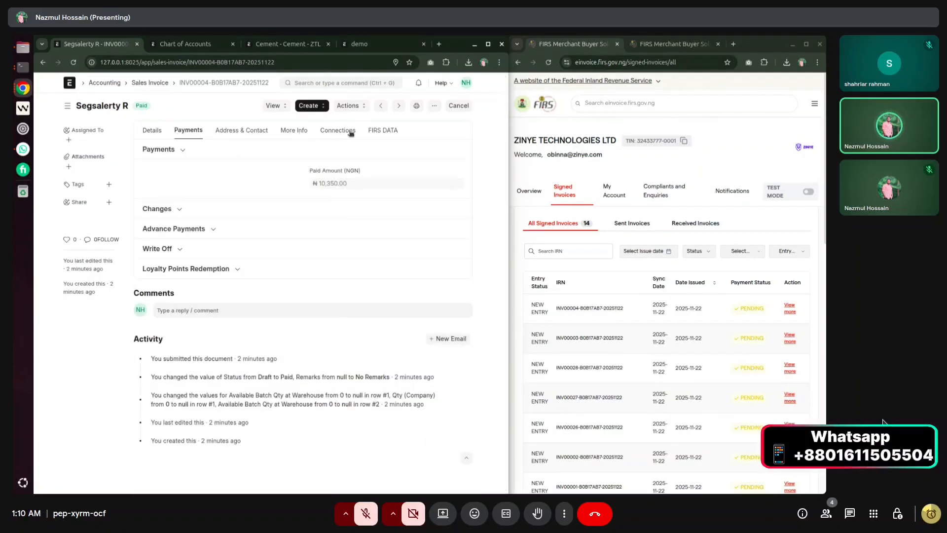
{"action": "left_click", "coordinate": [393, 131]}
{"action": "scroll", "coordinate": [174, 268], "scroll_direction": "down", "scroll_amount": 5}
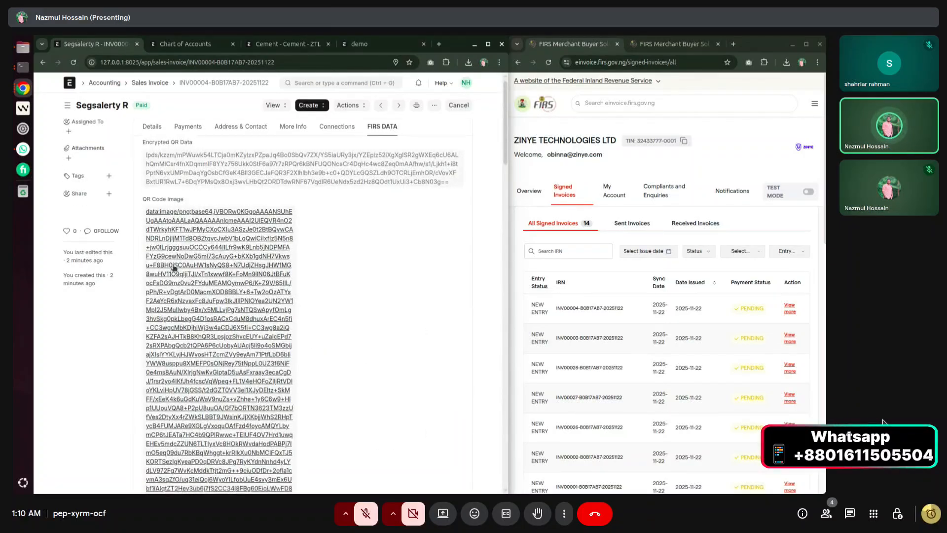
{"action": "scroll", "coordinate": [174, 268], "scroll_direction": "down", "scroll_amount": 5}
{"action": "scroll", "coordinate": [143, 164], "scroll_direction": "up", "scroll_amount": 3}
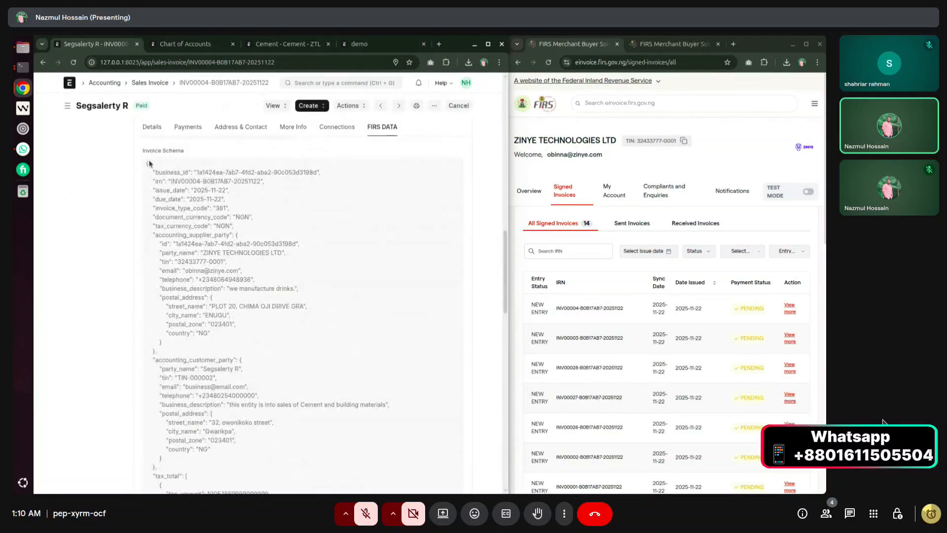
{"action": "left_click_drag", "start_coordinate": [143, 160], "coordinate": [323, 341]}
{"action": "scroll", "coordinate": [301, 315], "scroll_direction": "down", "scroll_amount": 5}
{"action": "scroll", "coordinate": [300, 311], "scroll_direction": "down", "scroll_amount": 6}
{"action": "scroll", "coordinate": [304, 316], "scroll_direction": "up", "scroll_amount": 15}
{"action": "left_click", "coordinate": [323, 343]}
{"action": "scroll", "coordinate": [323, 341], "scroll_direction": "up", "scroll_amount": 5}
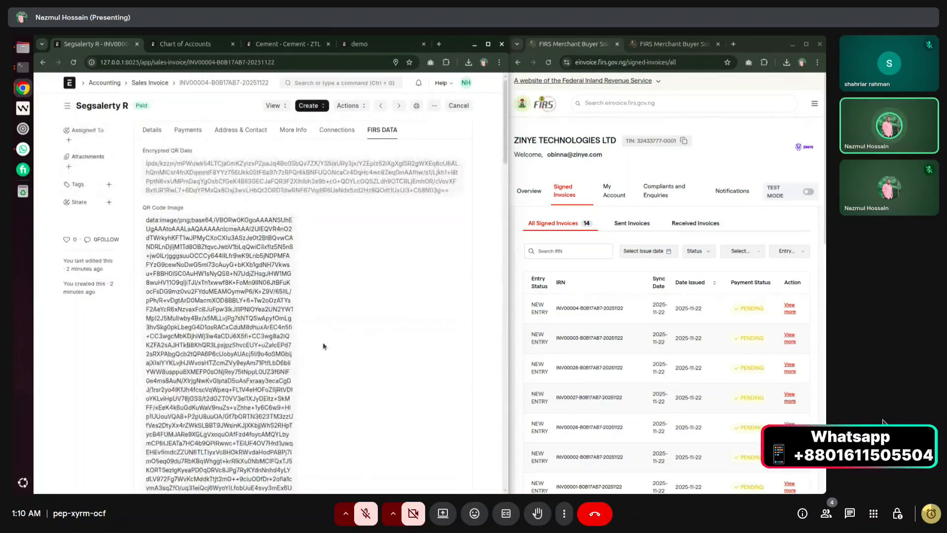
{"action": "left_click", "coordinate": [152, 83]}
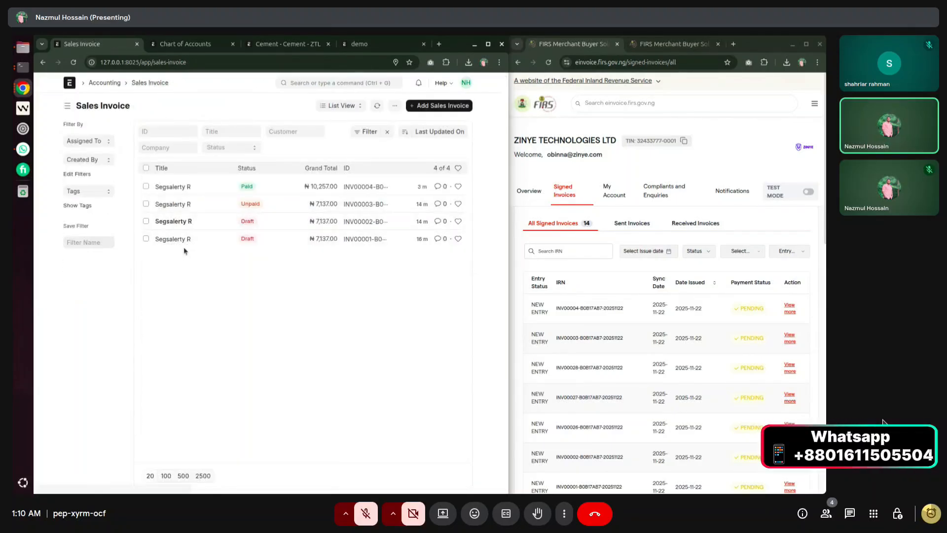
Open paid invoice INV00004 and highlight its POS and return settings.
{"action": "left_click", "coordinate": [173, 188]}
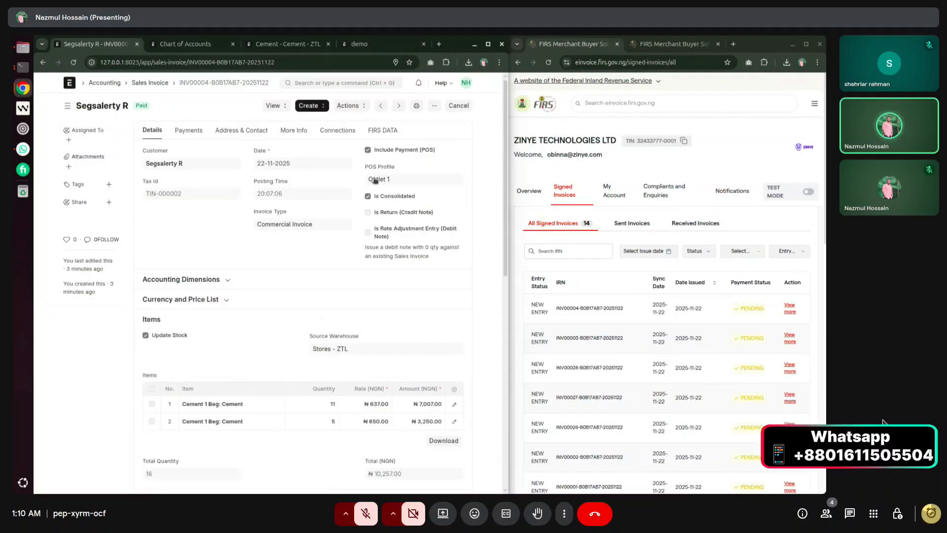
{"action": "left_click_drag", "start_coordinate": [365, 164], "coordinate": [458, 239]}
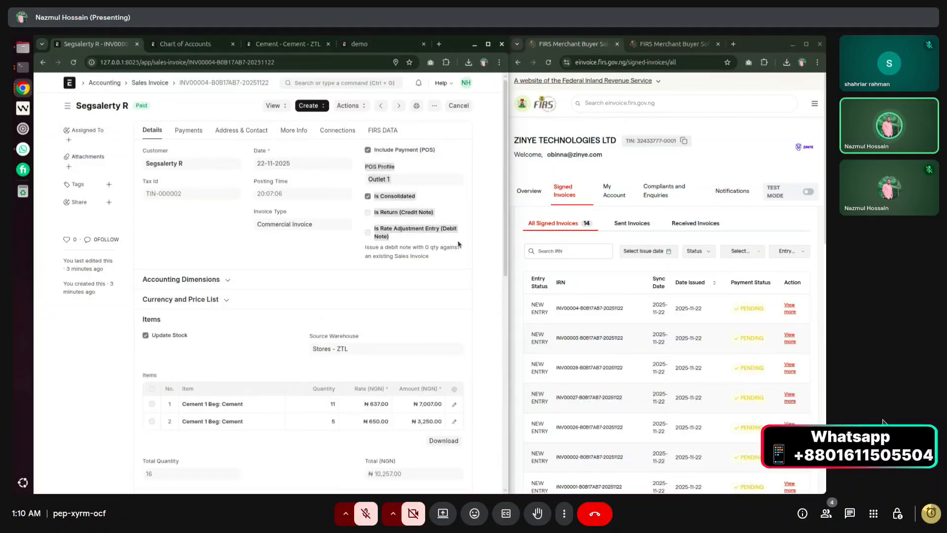
{"action": "left_click", "coordinate": [158, 83]}
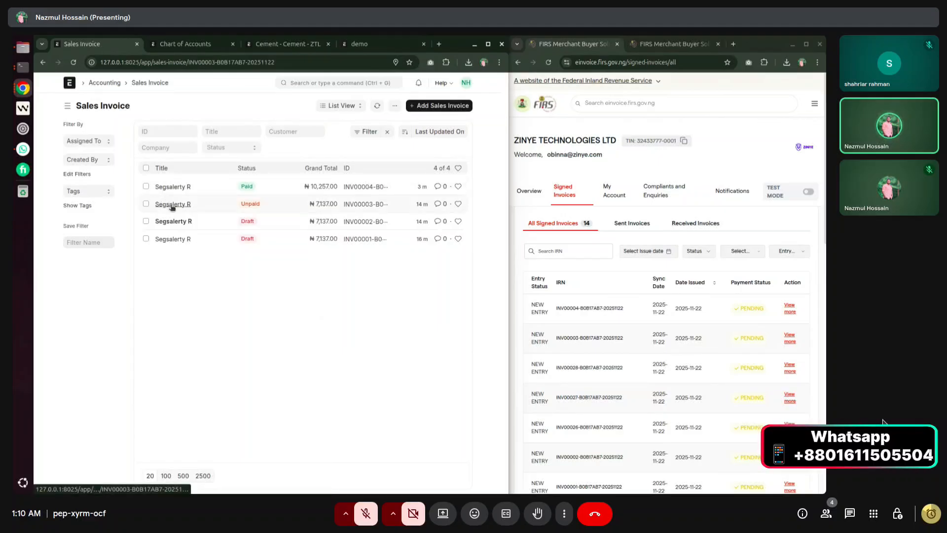
Open unpaid INV00003 and review its 10 Cement at ₦650.00 and ₦7,137.00 outstanding.
{"action": "left_click", "coordinate": [173, 205]}
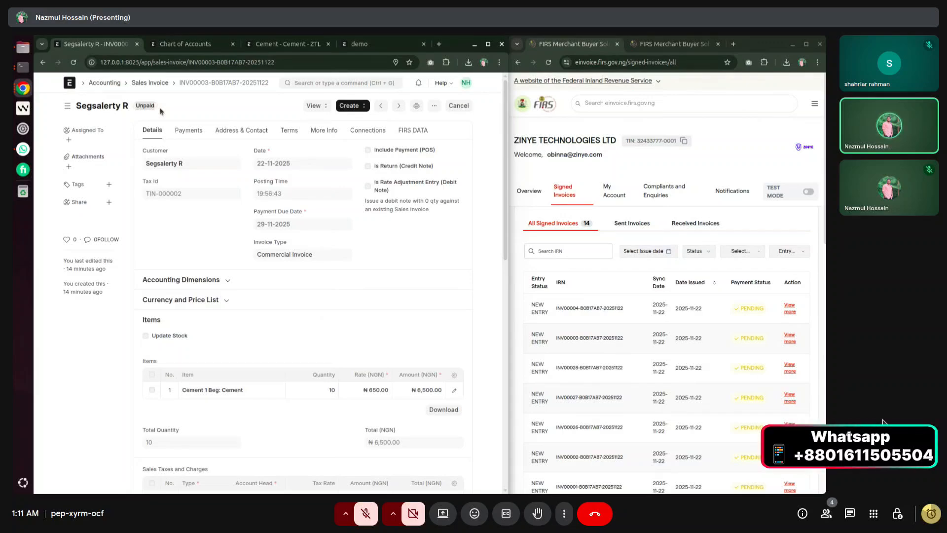
{"action": "scroll", "coordinate": [321, 311], "scroll_direction": "down", "scroll_amount": 10}
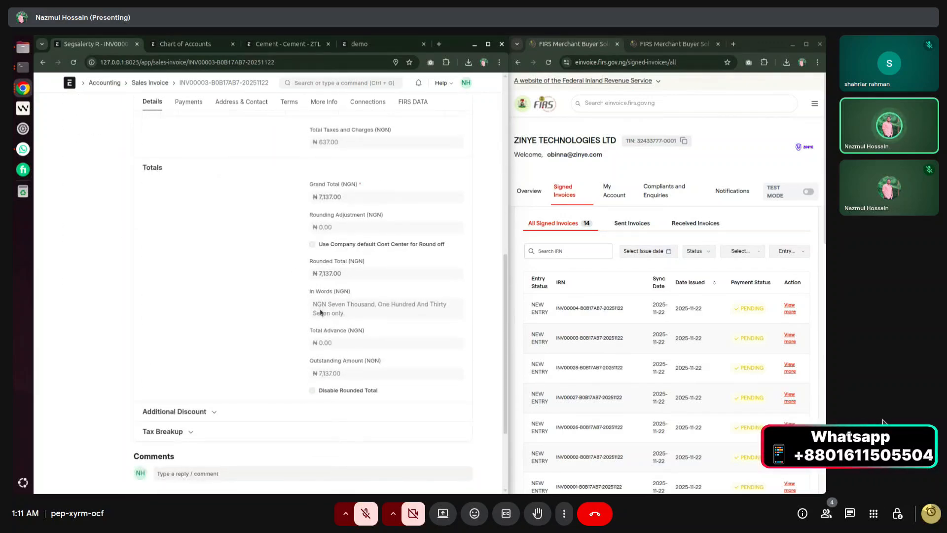
{"action": "scroll", "coordinate": [321, 379], "scroll_direction": "up", "scroll_amount": 2}
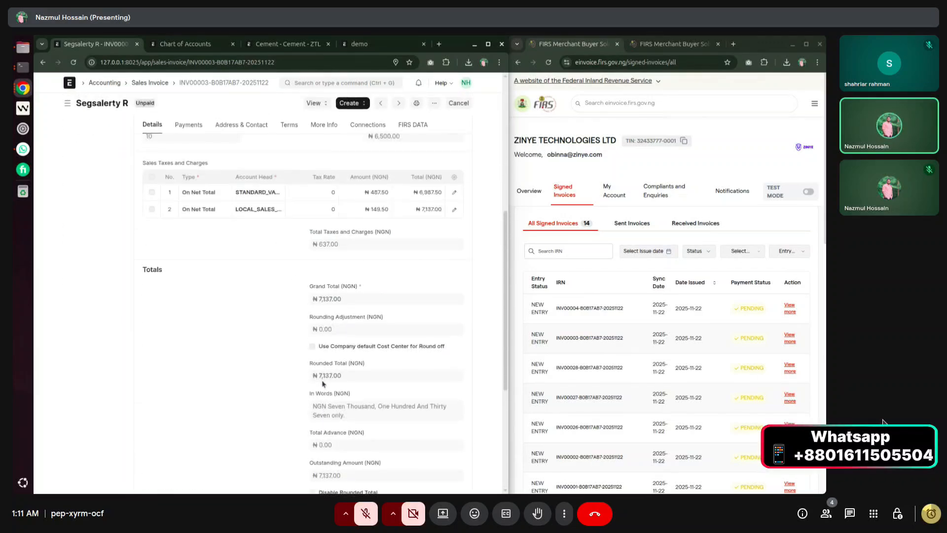
{"action": "scroll", "coordinate": [320, 379], "scroll_direction": "down", "scroll_amount": 3}
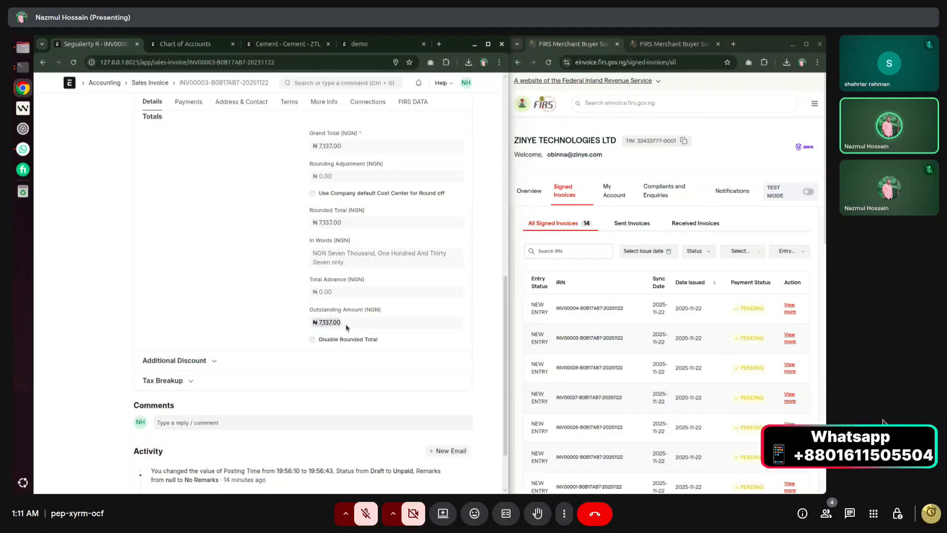
{"action": "scroll", "coordinate": [278, 329], "scroll_direction": "up", "scroll_amount": 10}
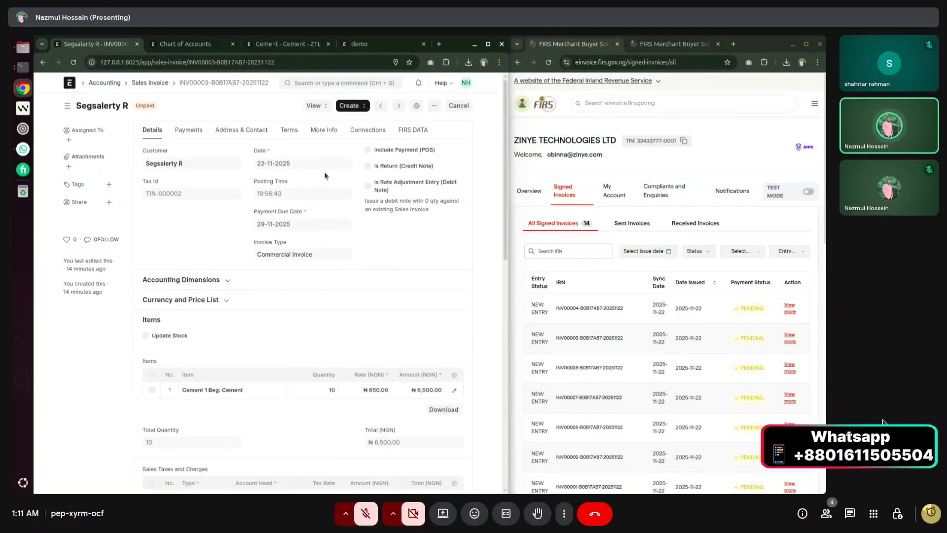
{"action": "scroll", "coordinate": [309, 246], "scroll_direction": "down", "scroll_amount": 10}
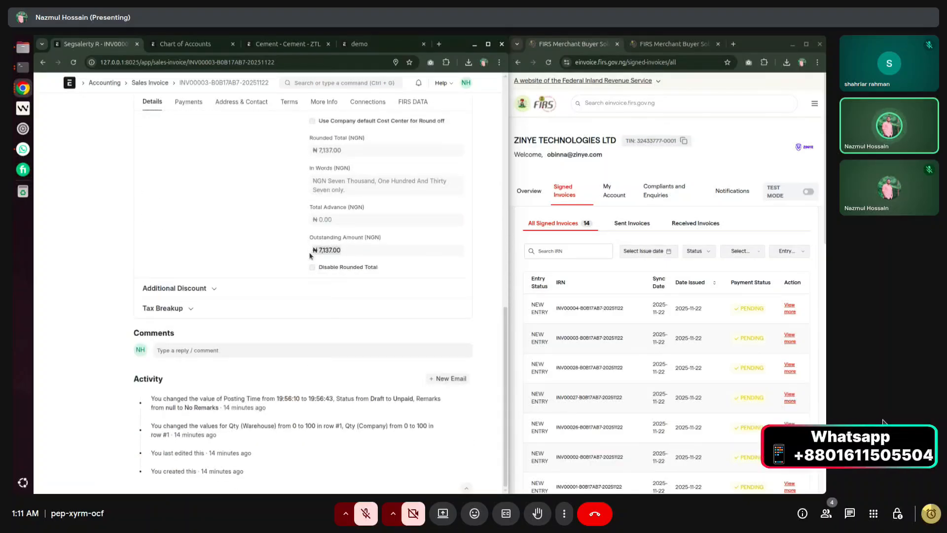
{"action": "scroll", "coordinate": [312, 278], "scroll_direction": "up", "scroll_amount": 10}
Create a Return / Credit Note from INV00003 with the cement quantity set to -5.
{"action": "left_click", "coordinate": [352, 106]}
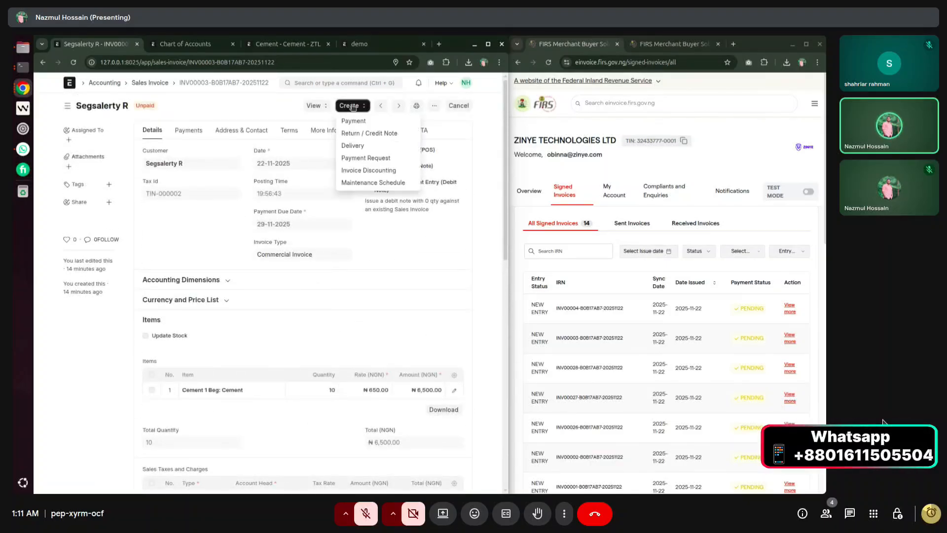
{"action": "left_click", "coordinate": [354, 132]}
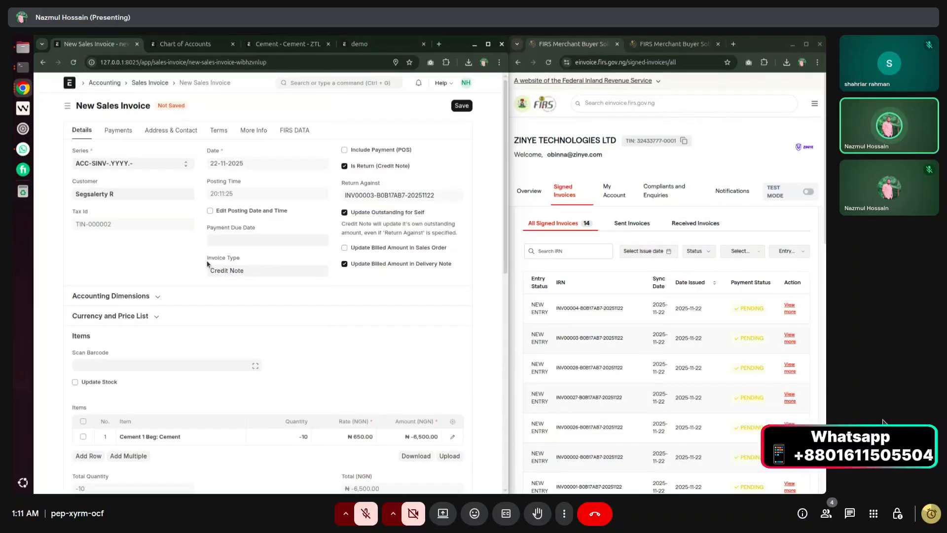
{"action": "left_click_drag", "start_coordinate": [211, 259], "coordinate": [248, 276]}
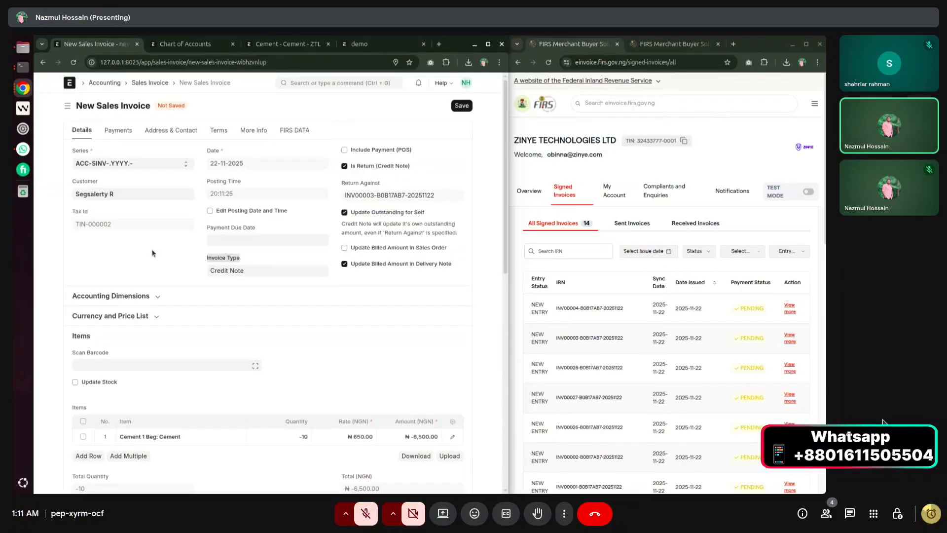
{"action": "scroll", "coordinate": [329, 213], "scroll_direction": "down", "scroll_amount": 5}
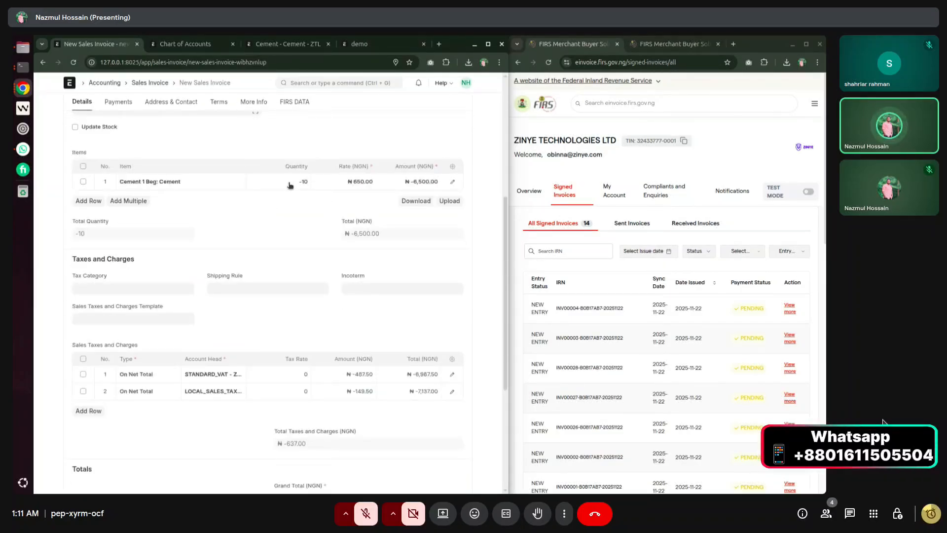
{"action": "left_click", "coordinate": [289, 183]}
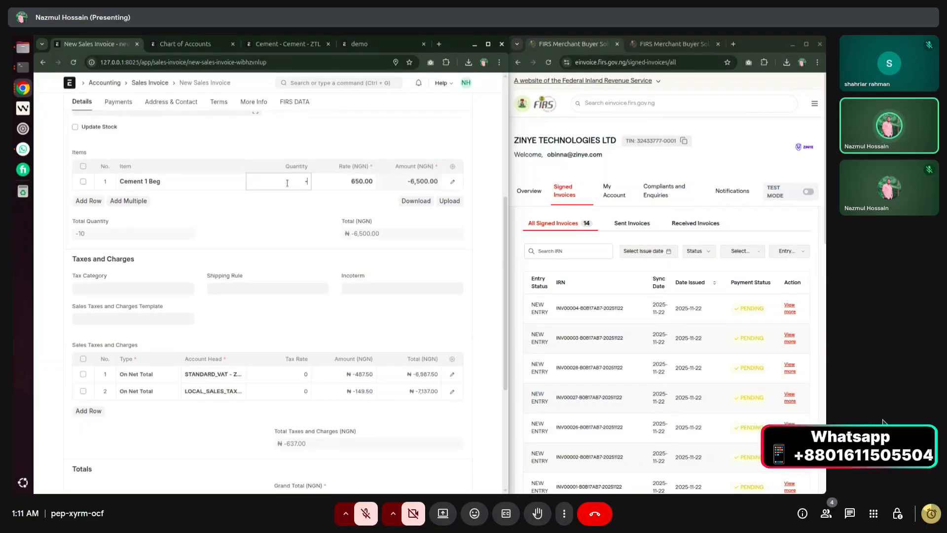
{"action": "type", "text": "5"}
{"action": "left_click", "coordinate": [293, 203]}
{"action": "scroll", "coordinate": [294, 204], "scroll_direction": "up", "scroll_amount": 3}
{"action": "scroll", "coordinate": [294, 205], "scroll_direction": "up", "scroll_amount": 2}
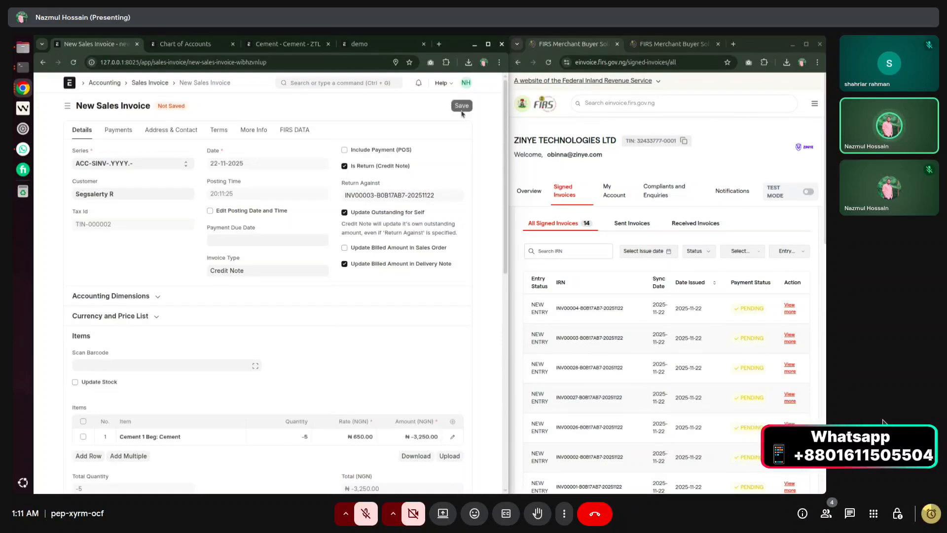
Save the credit note with Update Outstanding for Self unchecked, then submit it.
{"action": "left_click", "coordinate": [462, 106]}
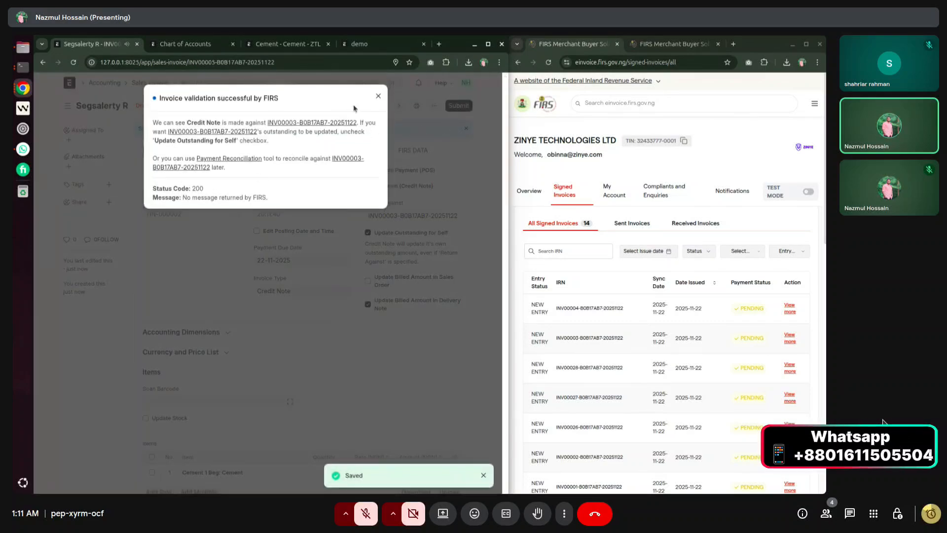
{"action": "left_click", "coordinate": [378, 96]}
{"action": "left_click", "coordinate": [368, 232]}
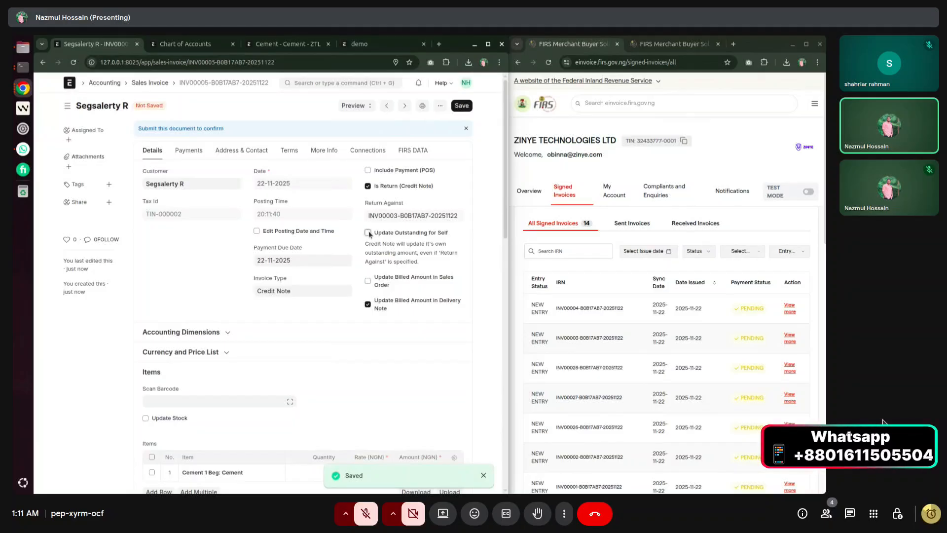
{"action": "left_click", "coordinate": [467, 109]}
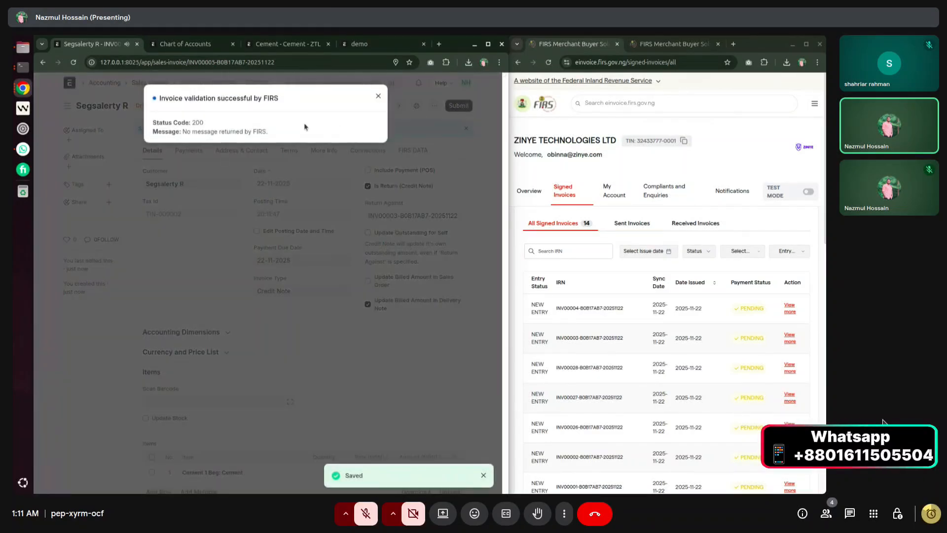
{"action": "left_click", "coordinate": [378, 95]}
{"action": "left_click", "coordinate": [459, 105]}
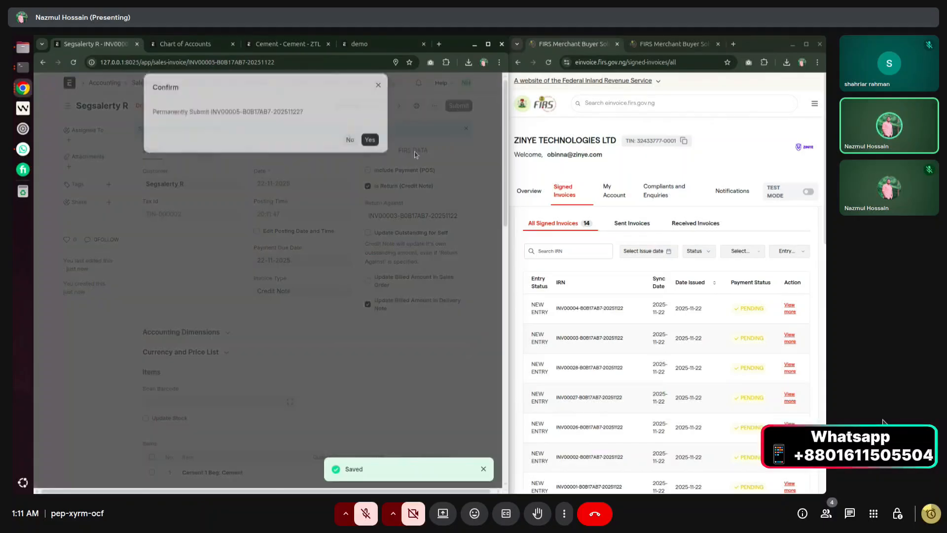
{"action": "left_click", "coordinate": [370, 150]}
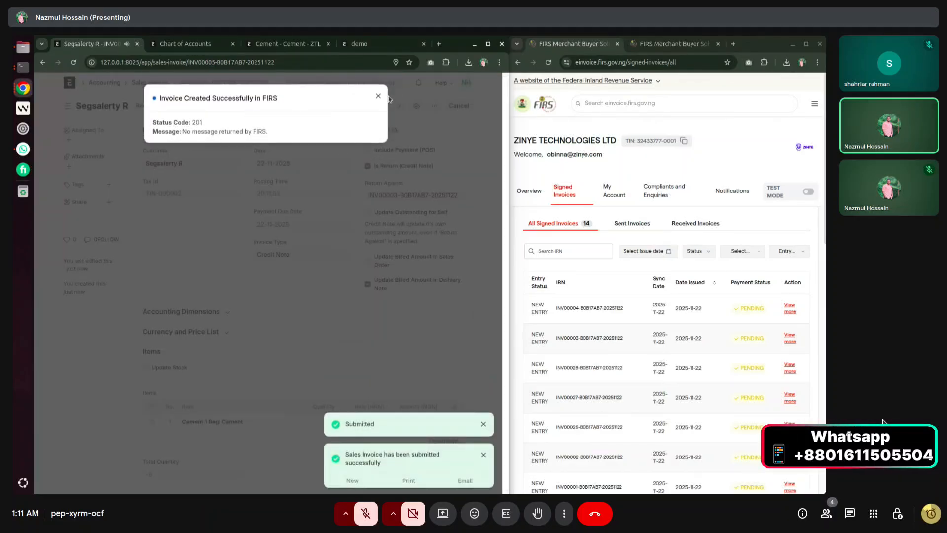
Refresh the FIRS signed invoices, open credit note INV00005's details, then return to ERPNext's invoice list.
{"action": "left_click", "coordinate": [377, 96]}
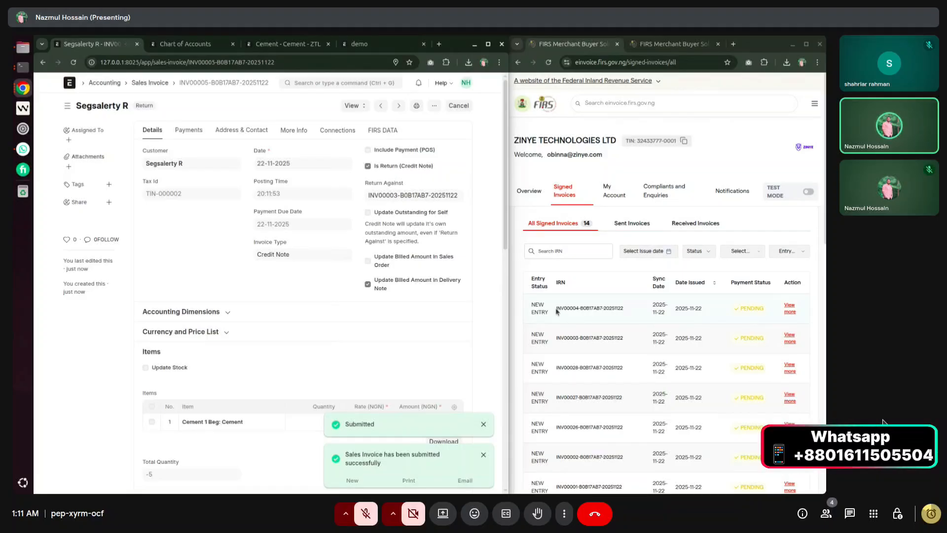
{"action": "double_click", "coordinate": [575, 308]}
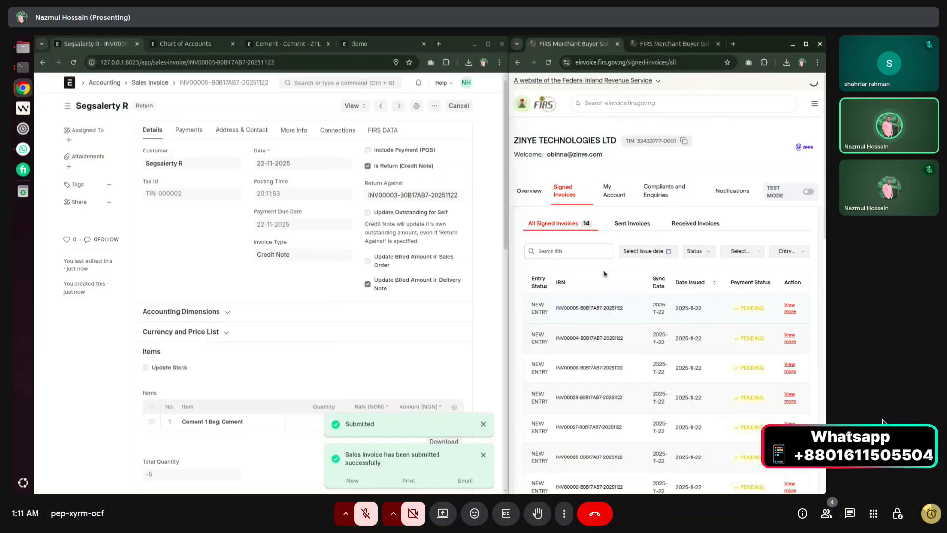
{"action": "left_click", "coordinate": [549, 63]}
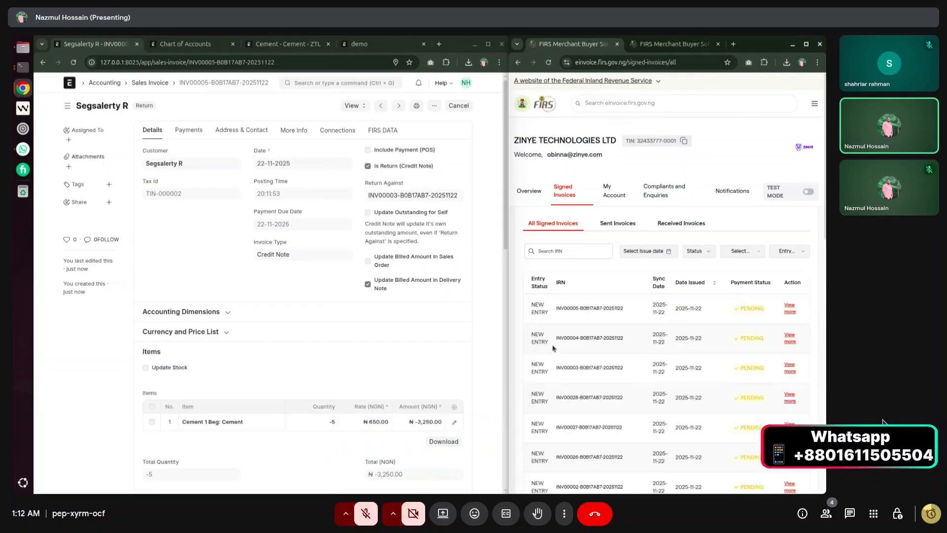
{"action": "left_click_drag", "start_coordinate": [557, 309], "coordinate": [612, 309]}
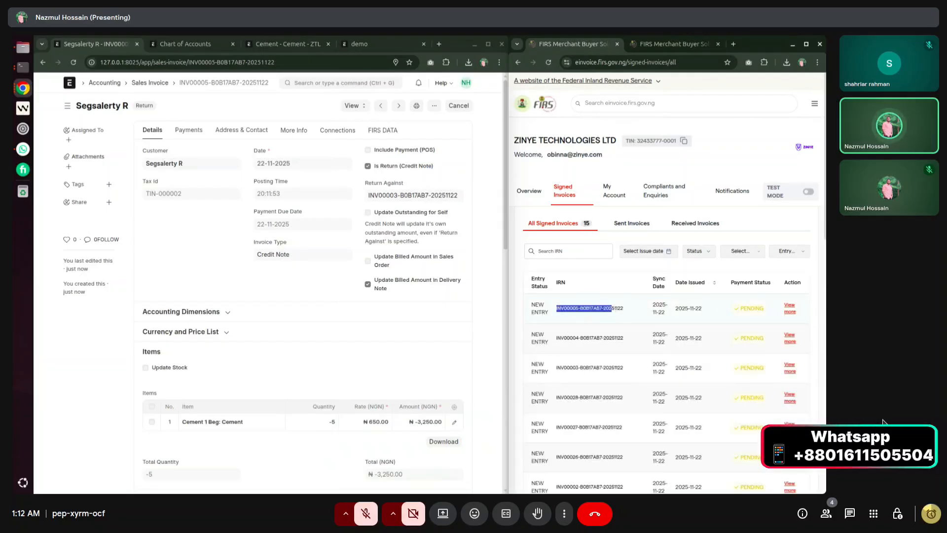
{"action": "left_click", "coordinate": [789, 309]}
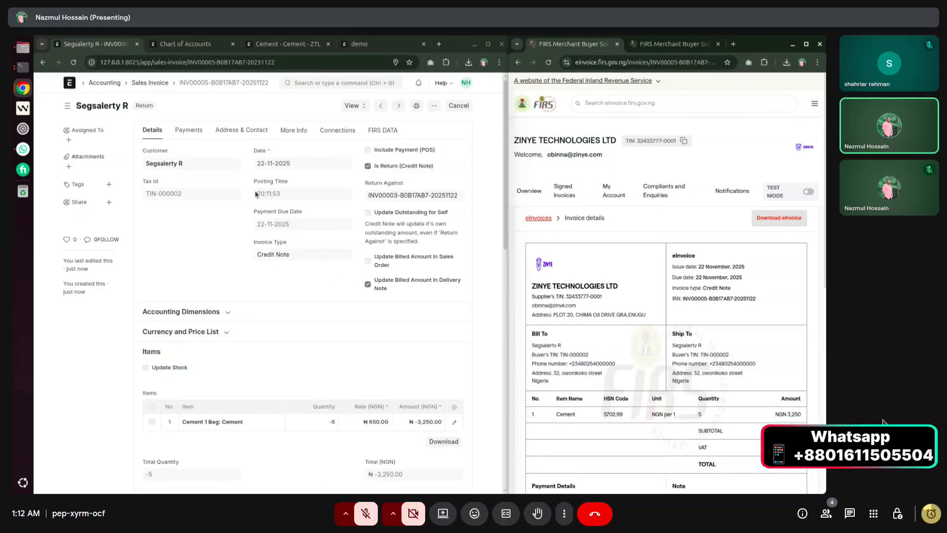
{"action": "left_click", "coordinate": [140, 83]}
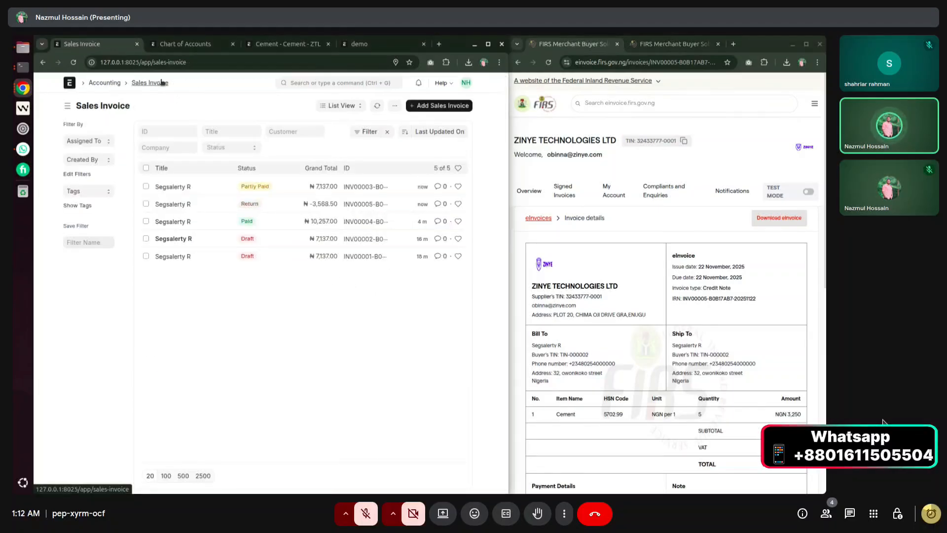